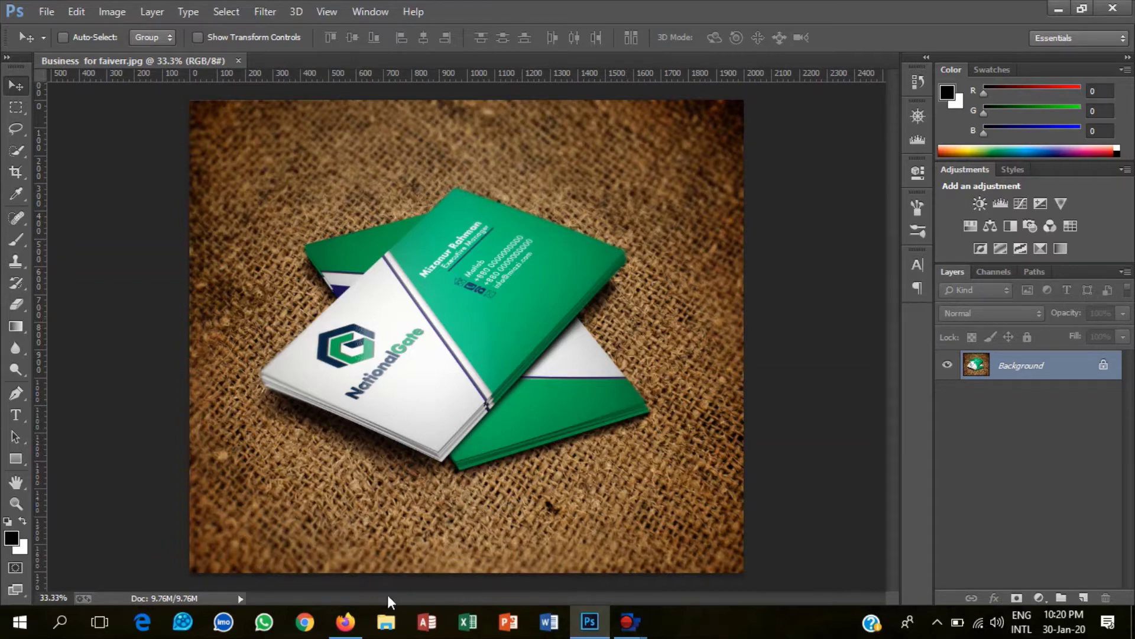
- Bring up the Freelancer.com contests search results in Firefox
click(349, 624)
scroll(481, 502, down, 2)
scroll(482, 501, up, 1)
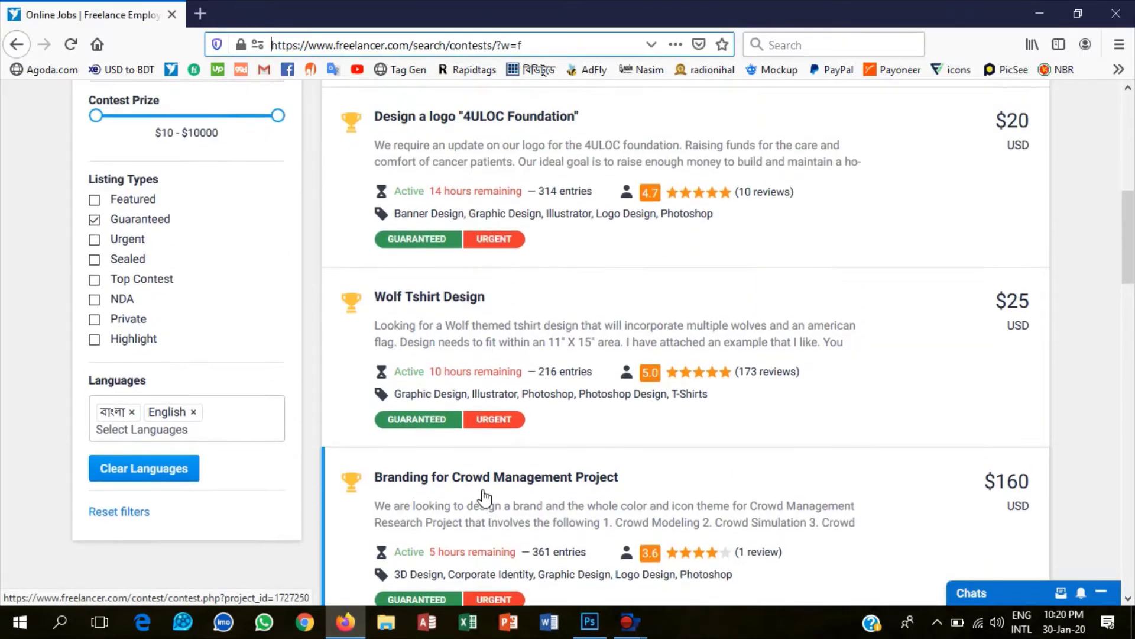
scroll(482, 501, up, 4)
scroll(485, 499, up, 2)
scroll(485, 498, up, 1)
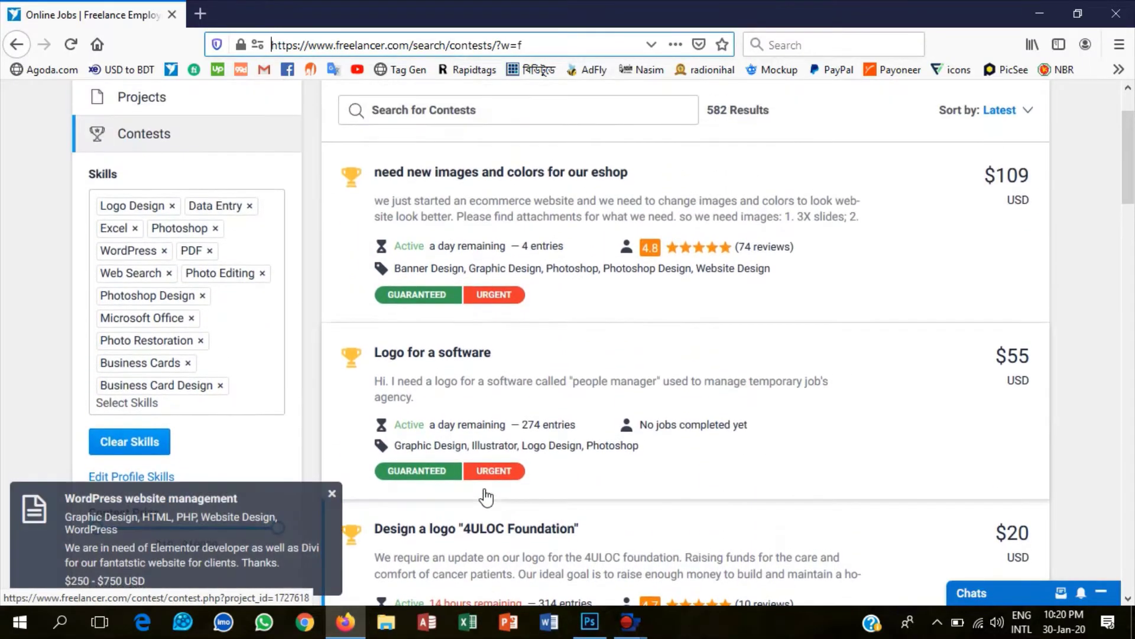
scroll(487, 497, up, 1)
scroll(486, 496, down, 3)
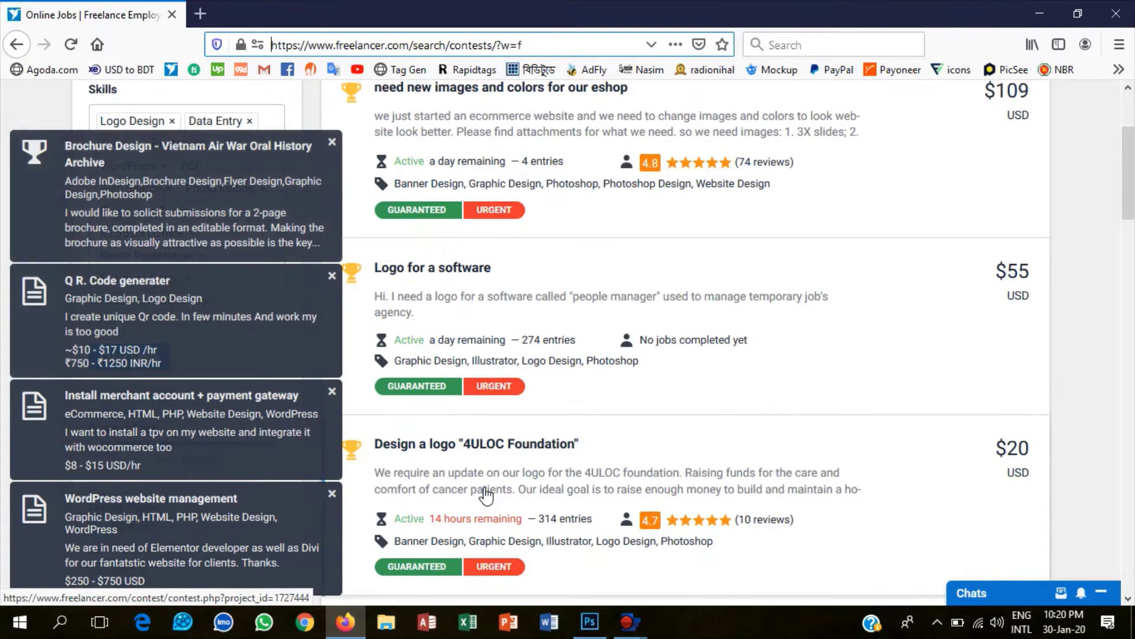
scroll(486, 497, up, 2)
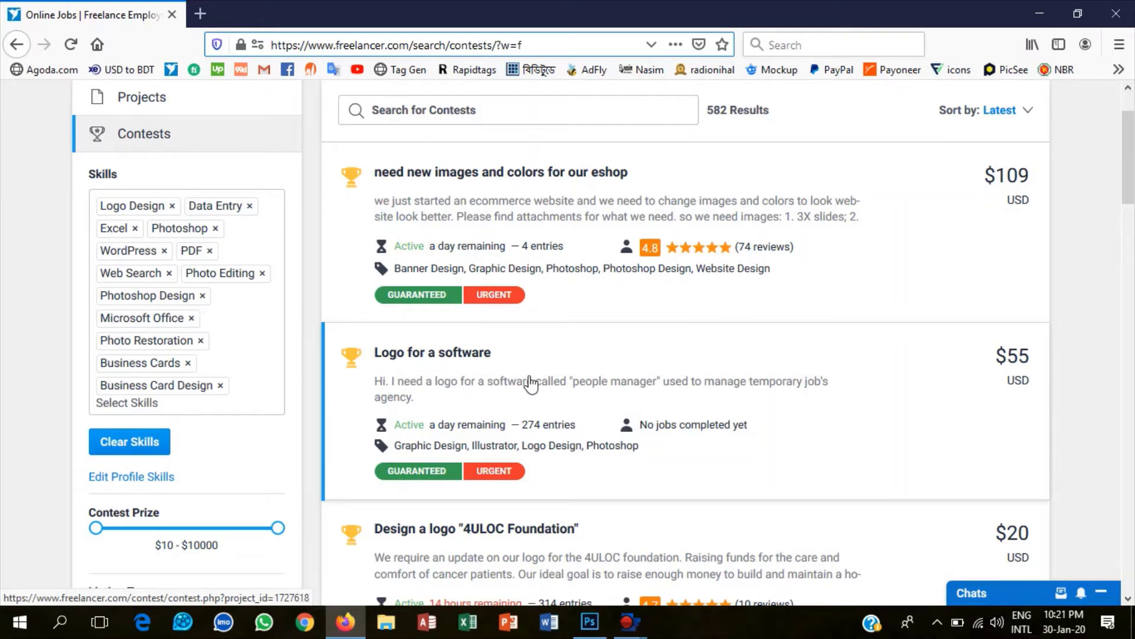
- Scroll down through the open design contest listings, then go back to the Photoshop mockup
scroll(529, 385, down, 2)
scroll(449, 437, down, 2)
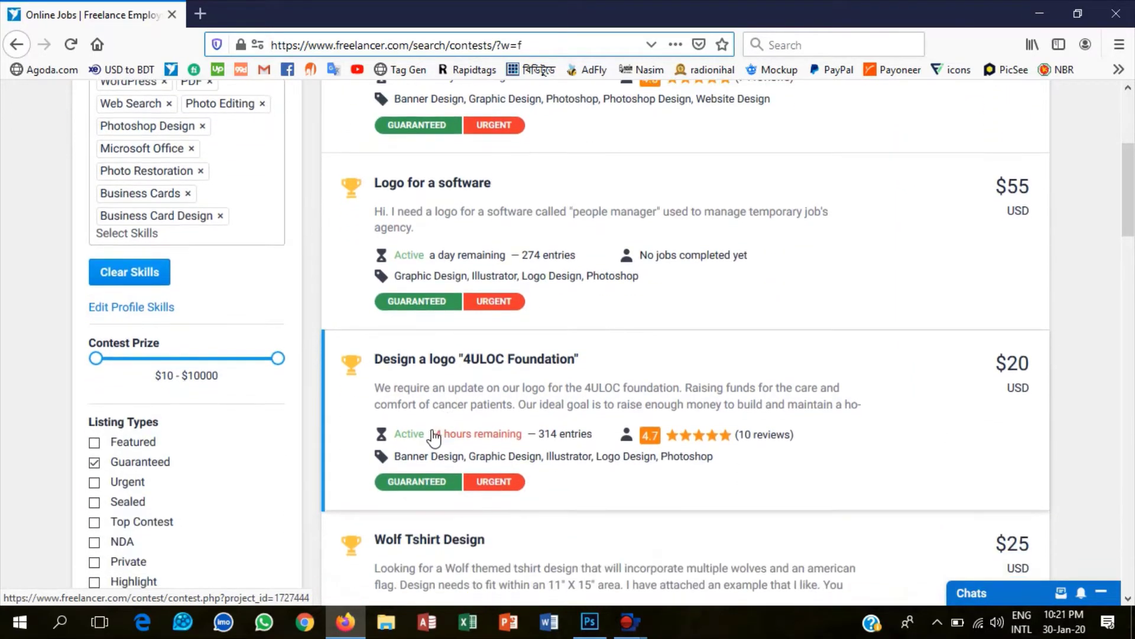
scroll(444, 441, down, 1)
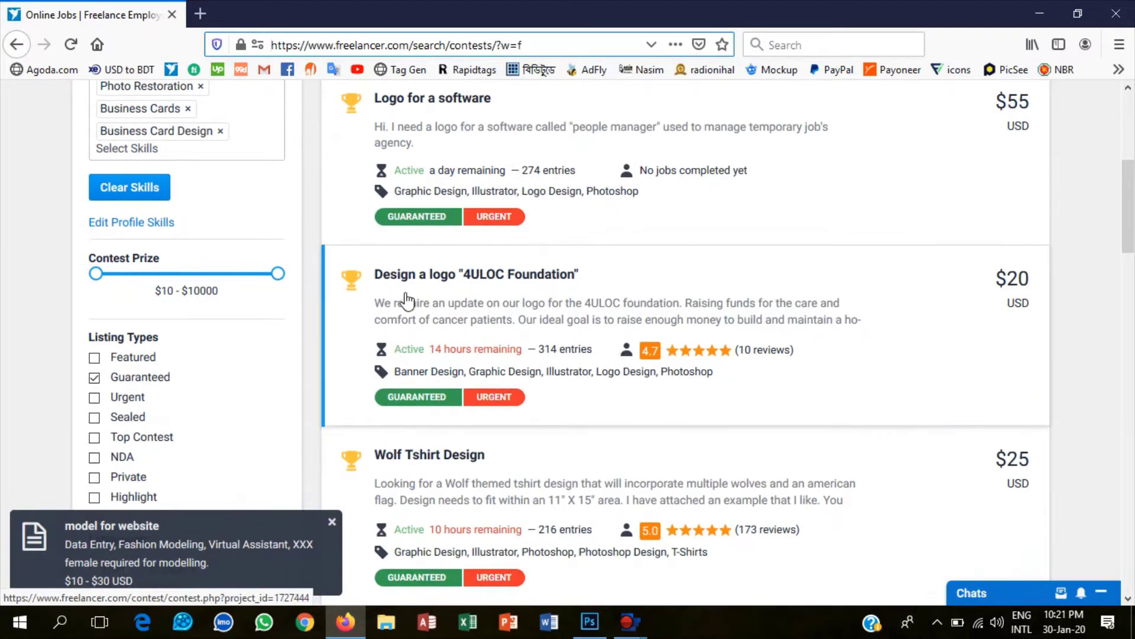
scroll(467, 301, down, 1)
scroll(491, 319, down, 2)
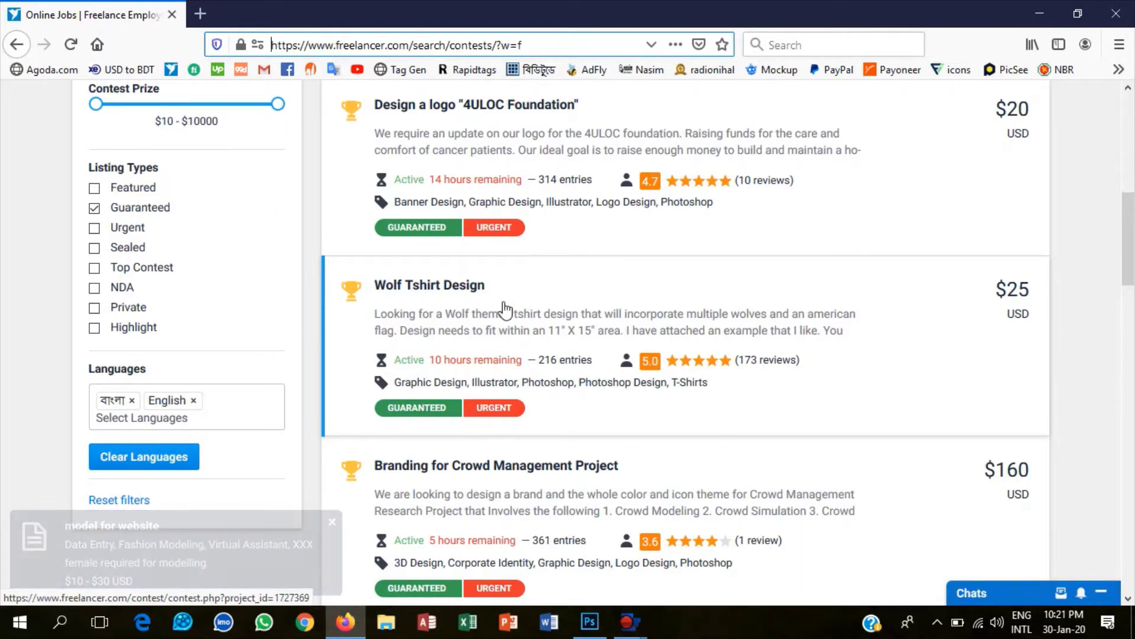
scroll(408, 351, down, 3)
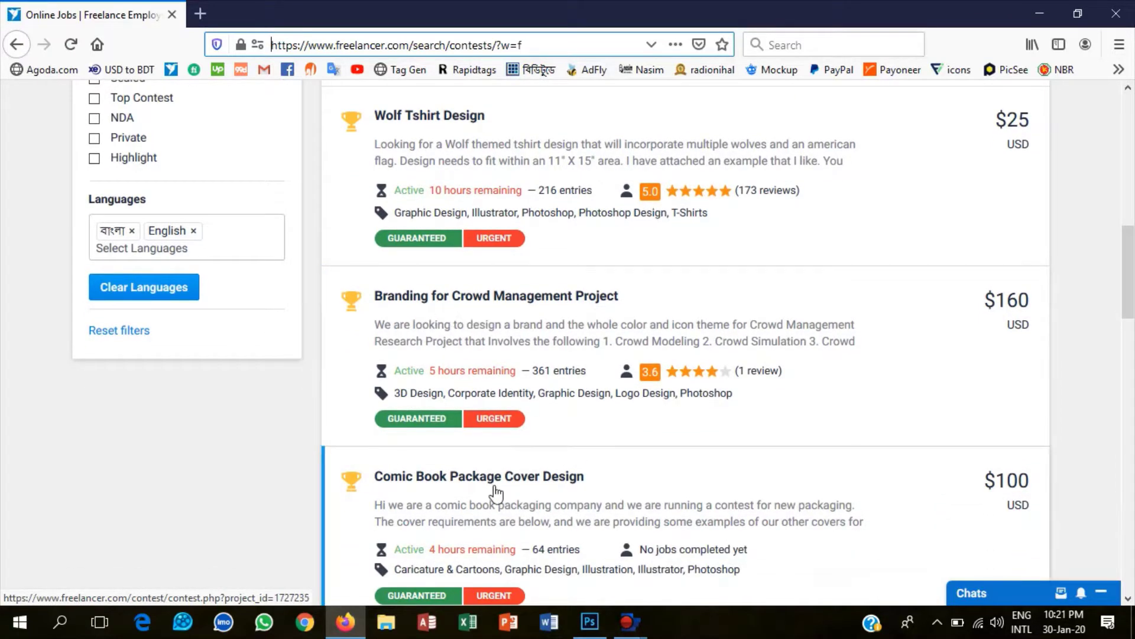
scroll(423, 473, down, 1)
scroll(423, 473, down, 1)
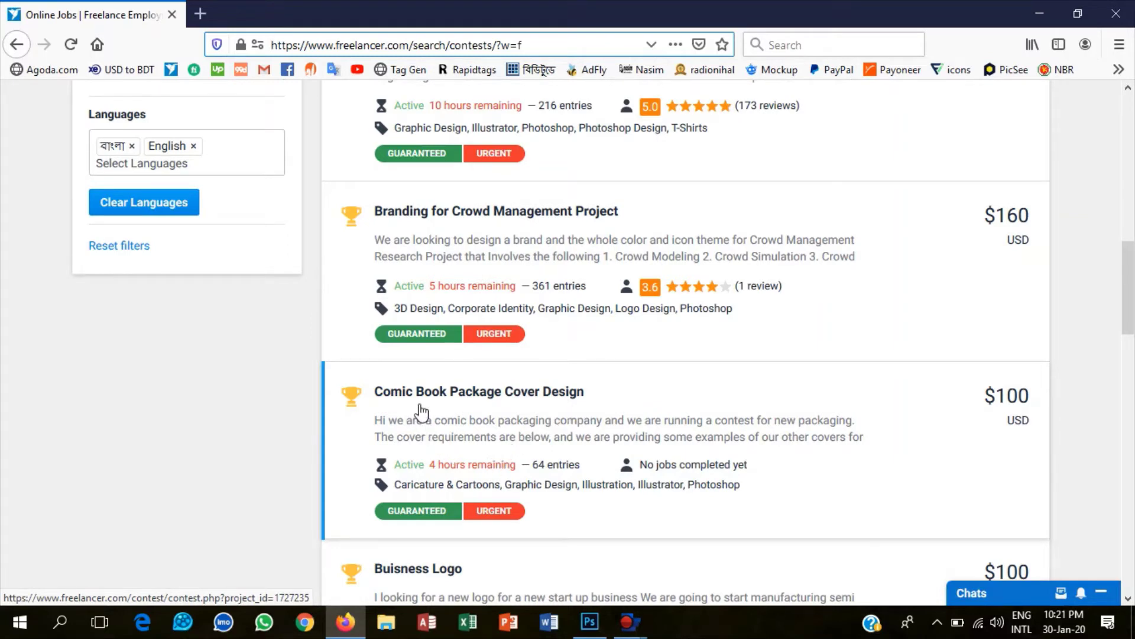
scroll(508, 456, down, 3)
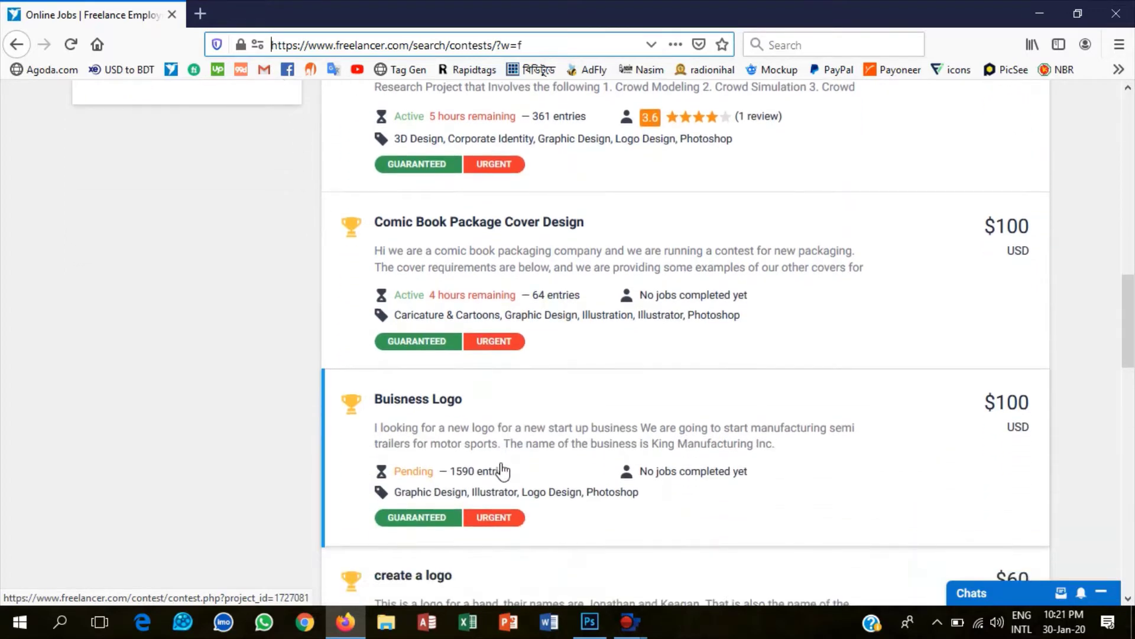
scroll(496, 475, down, 2)
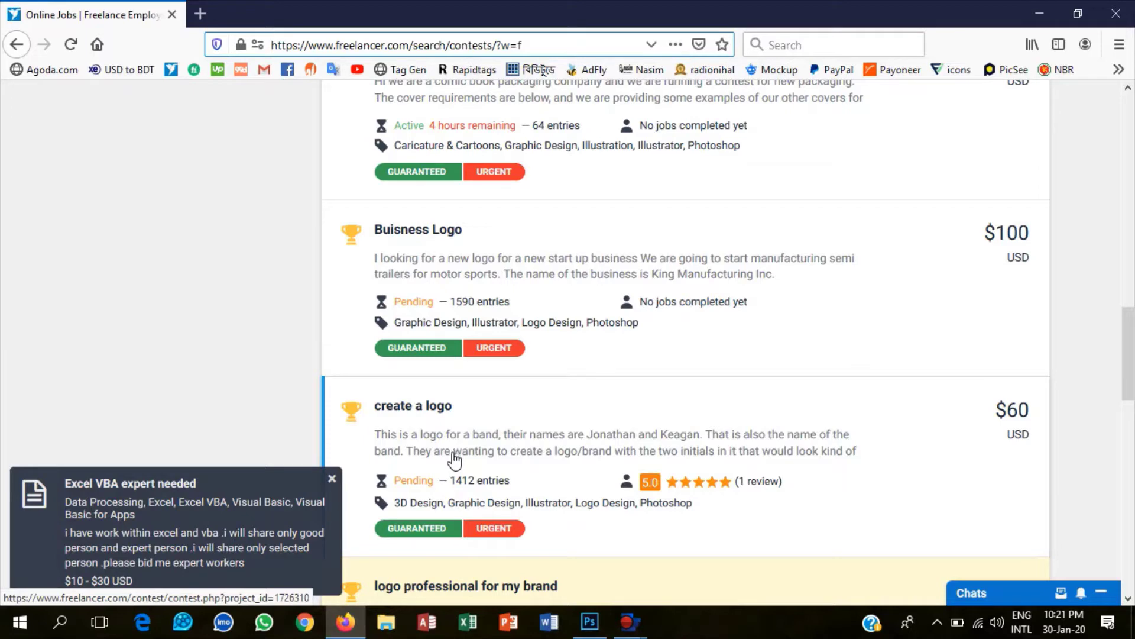
click(590, 621)
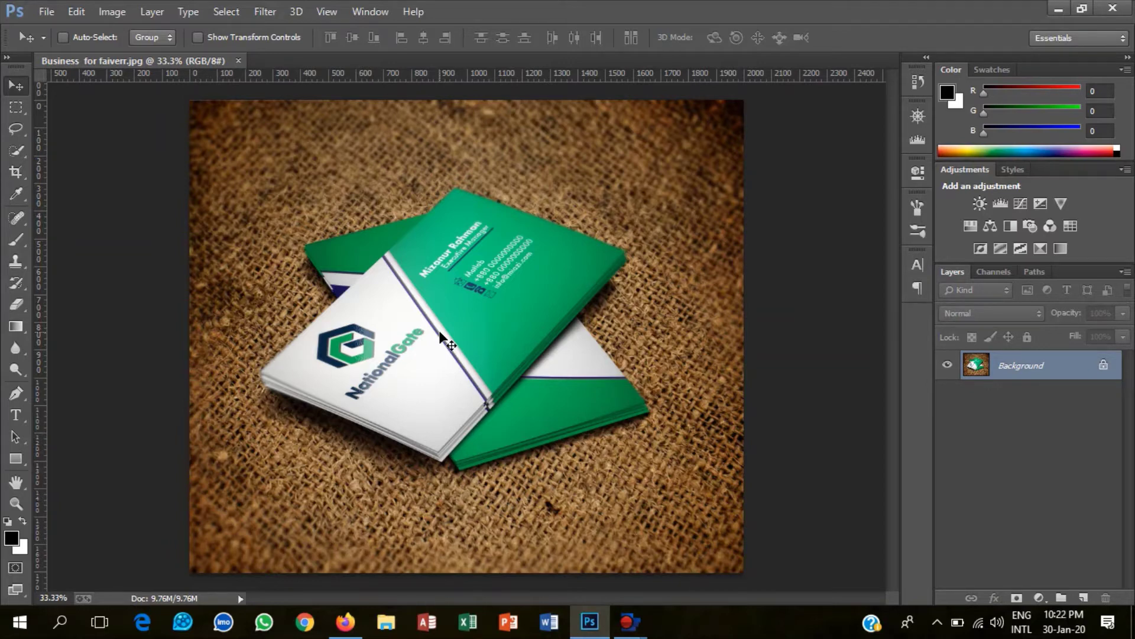
- Show Photoshop's File menu, then dismiss it without choosing a command
click(42, 18)
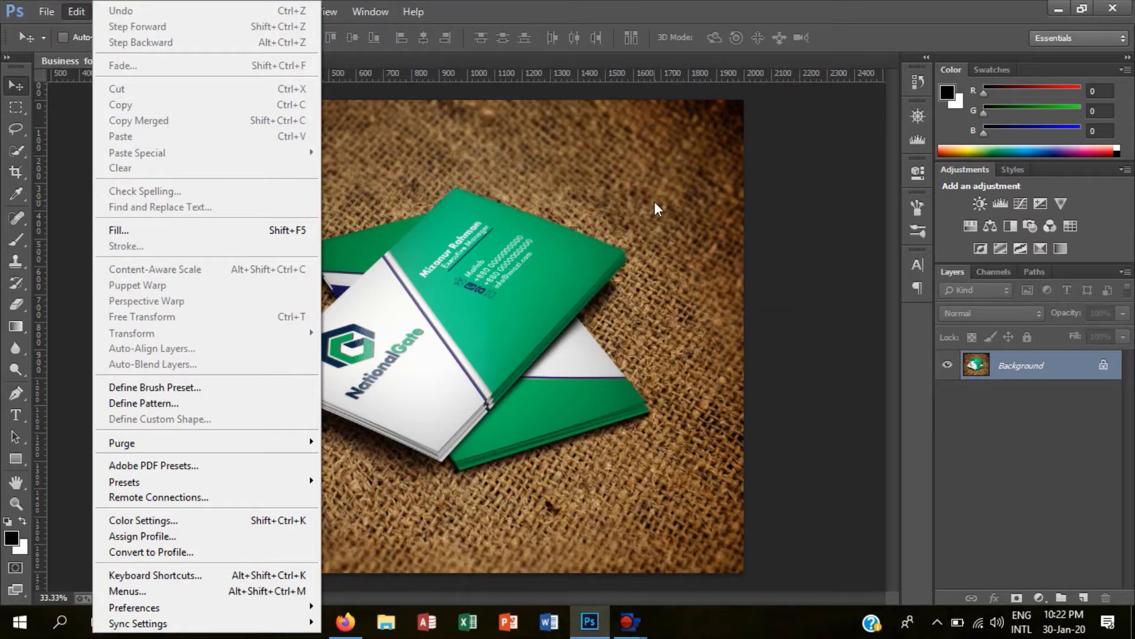
click(654, 201)
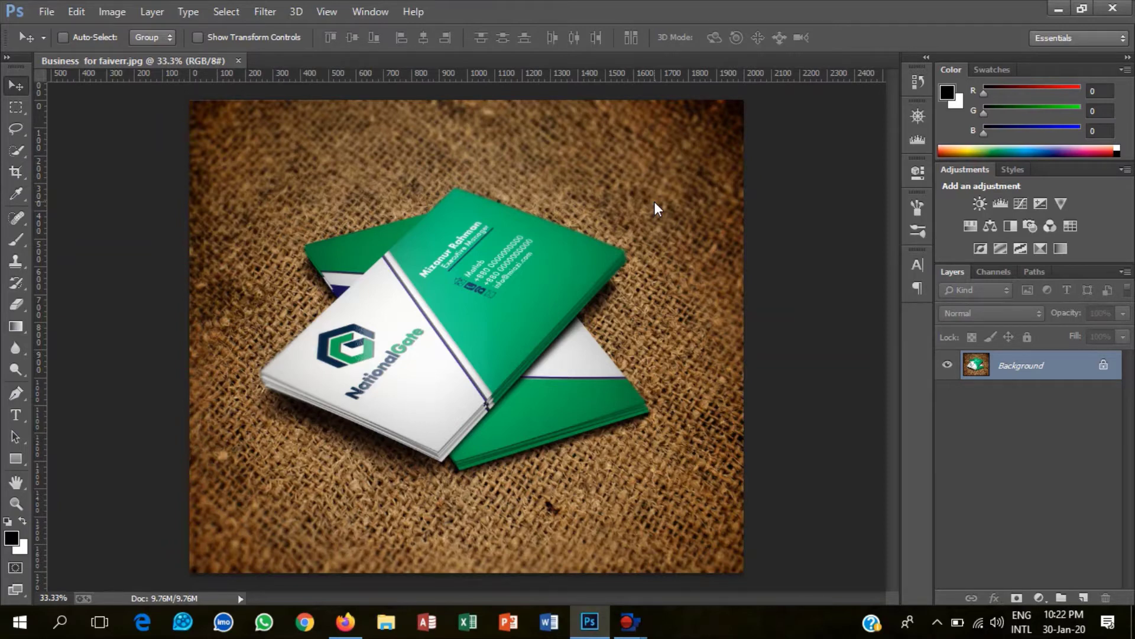
- Open Business Card Template from the Graphic Design Class folder via File > Open
click(46, 14)
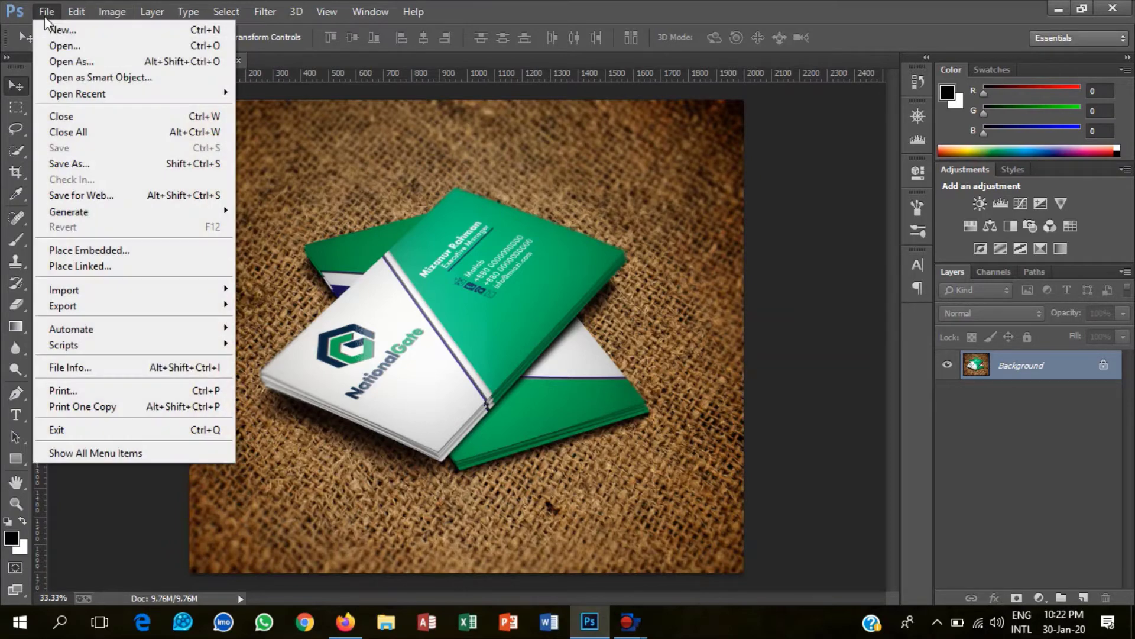
click(70, 46)
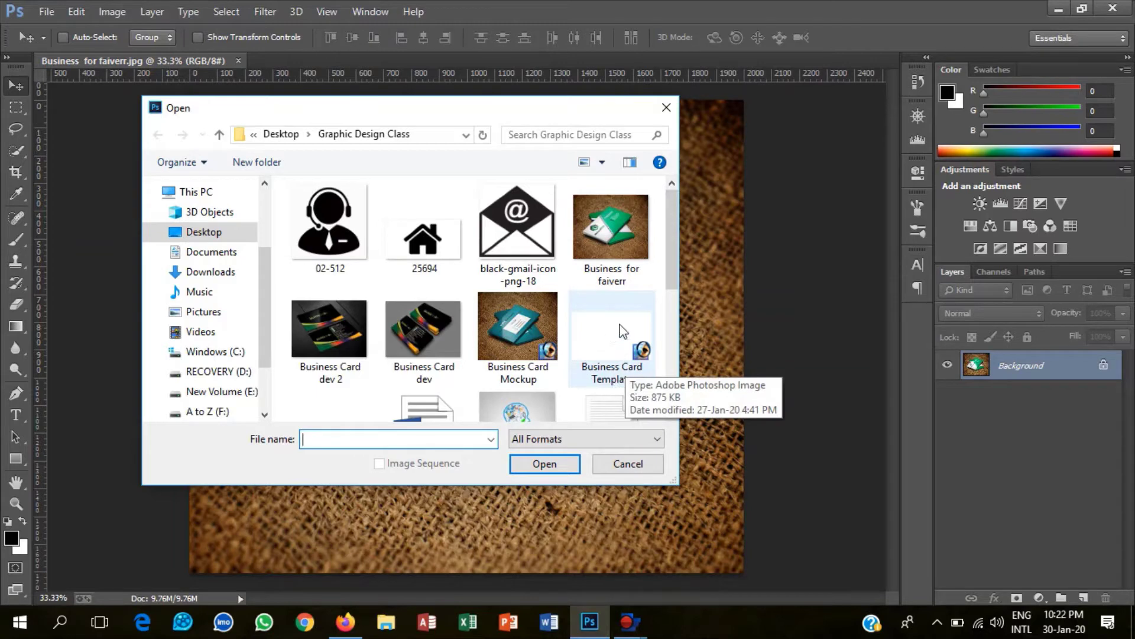
click(615, 379)
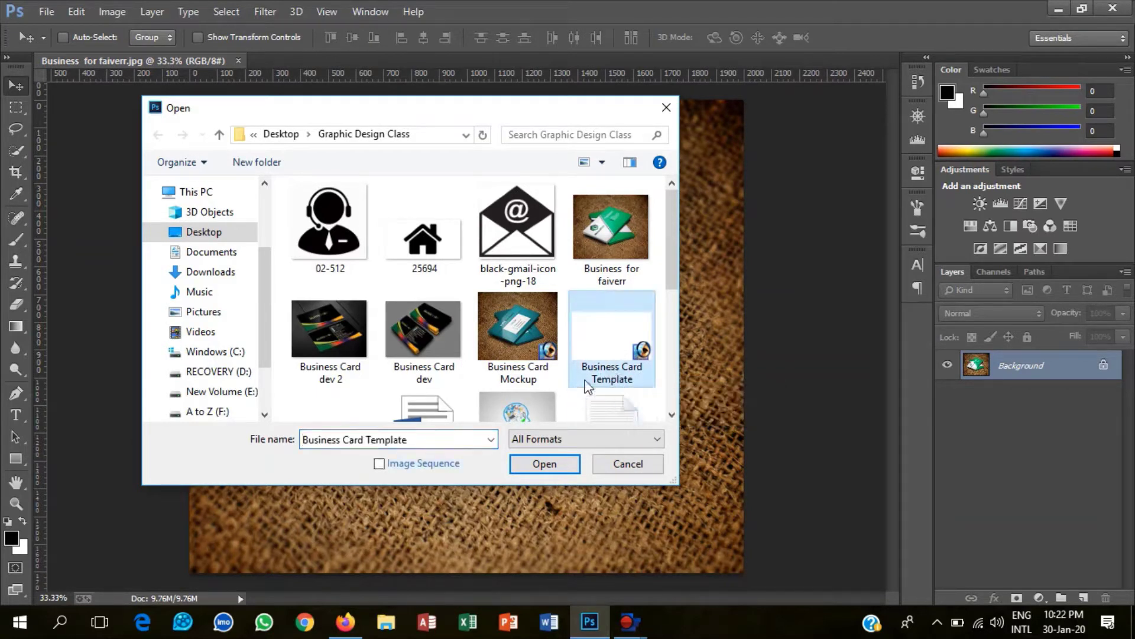
click(544, 465)
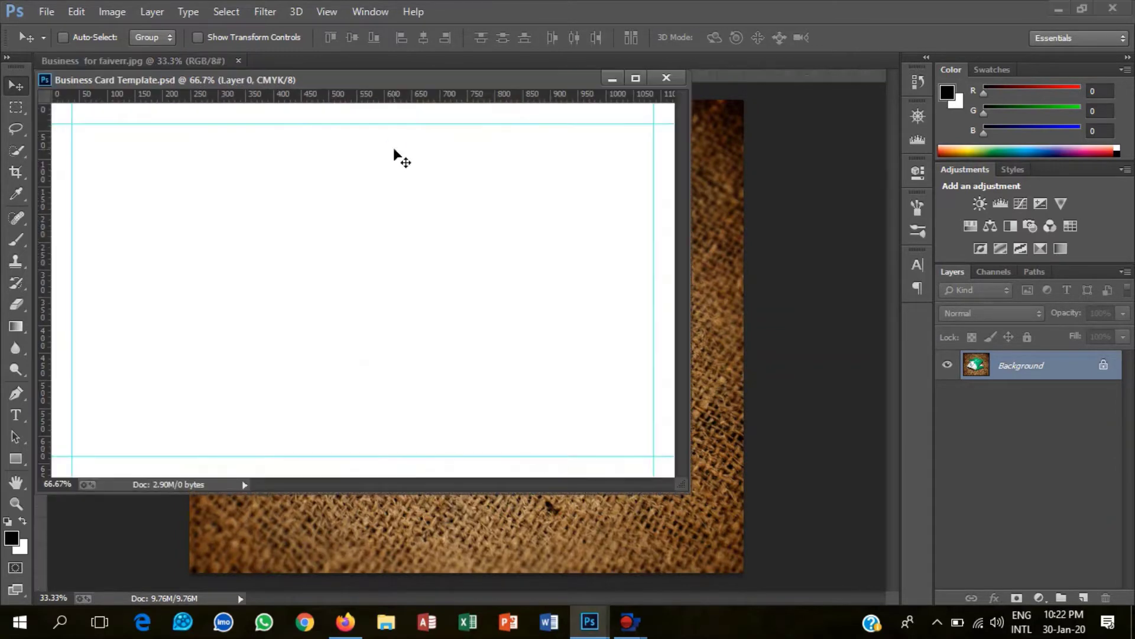
- Dock the template window as a tab and inspect its Bleed, Rounded and Layer 0 layers
drag(417, 79, 491, 72)
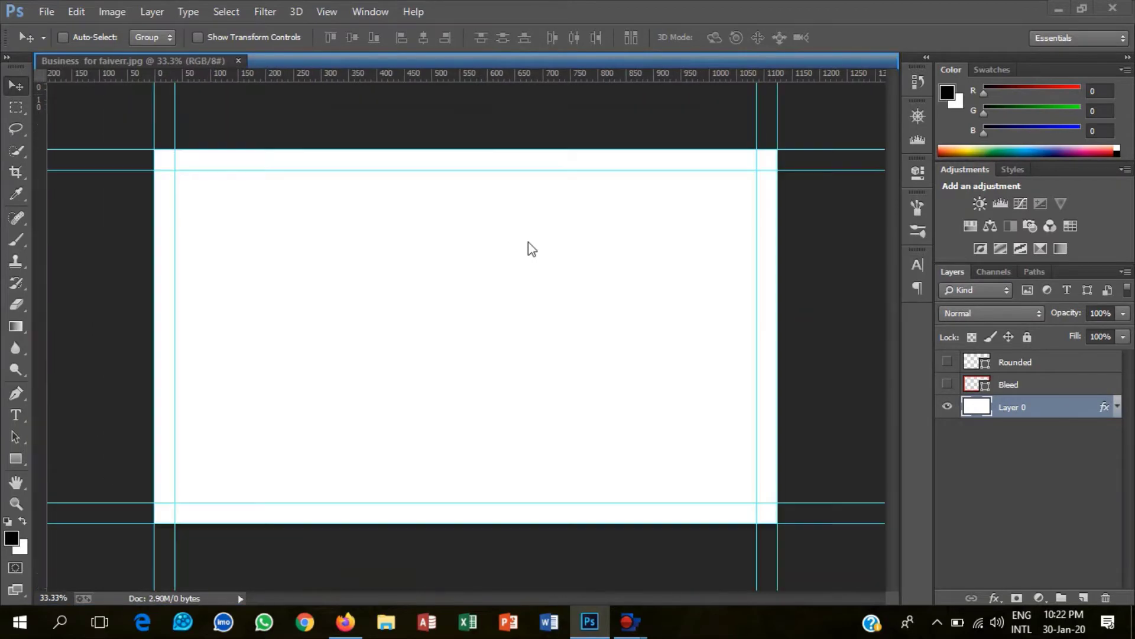
click(1013, 385)
click(1018, 365)
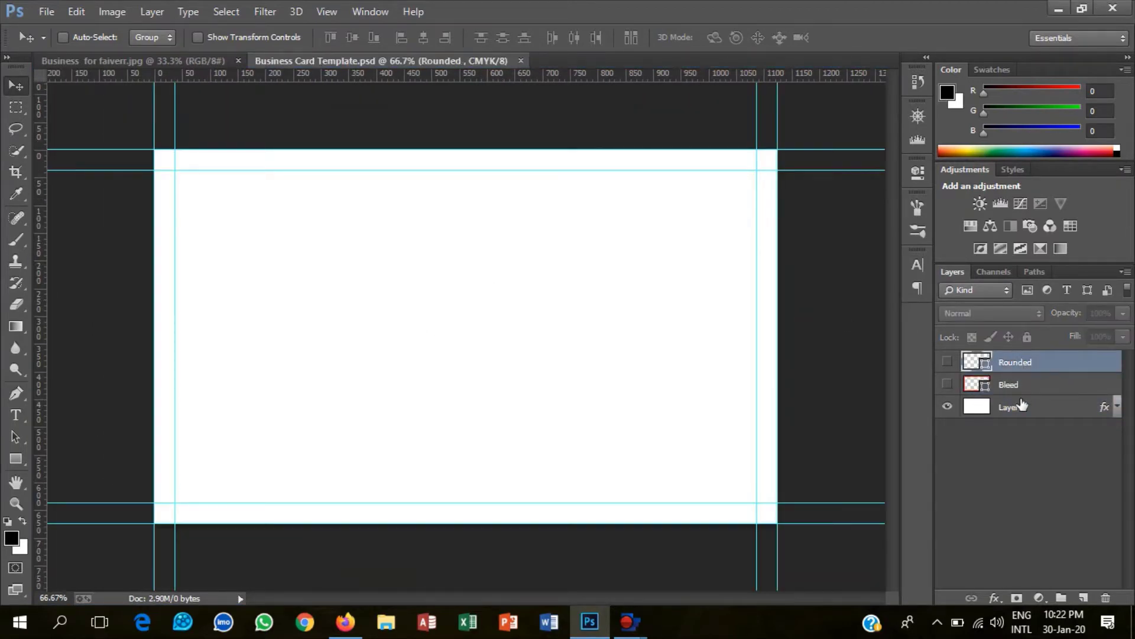
click(1021, 406)
- Look at Layer 0's Blending Options without changes, then compare the mockup and template tabs
right_click(1012, 408)
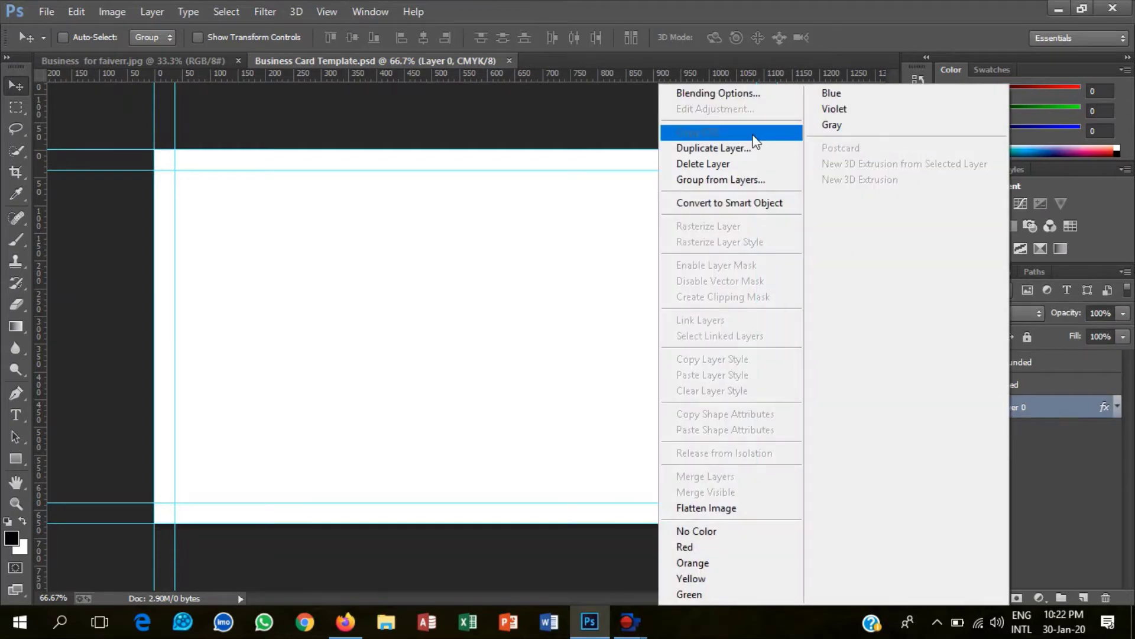
click(762, 94)
double_click(761, 101)
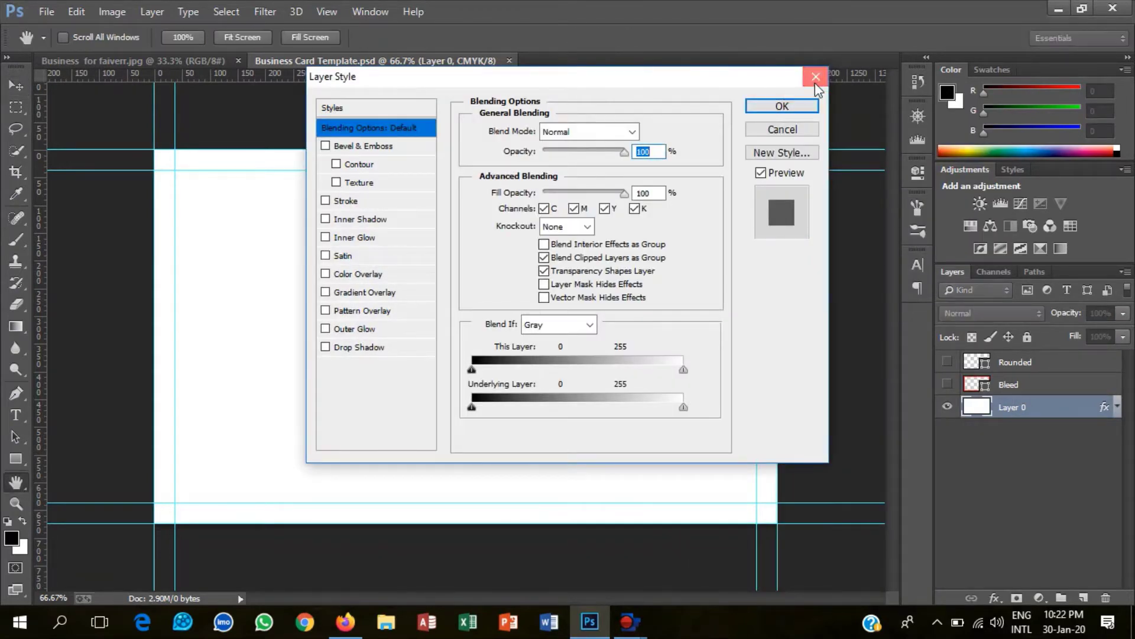
click(816, 77)
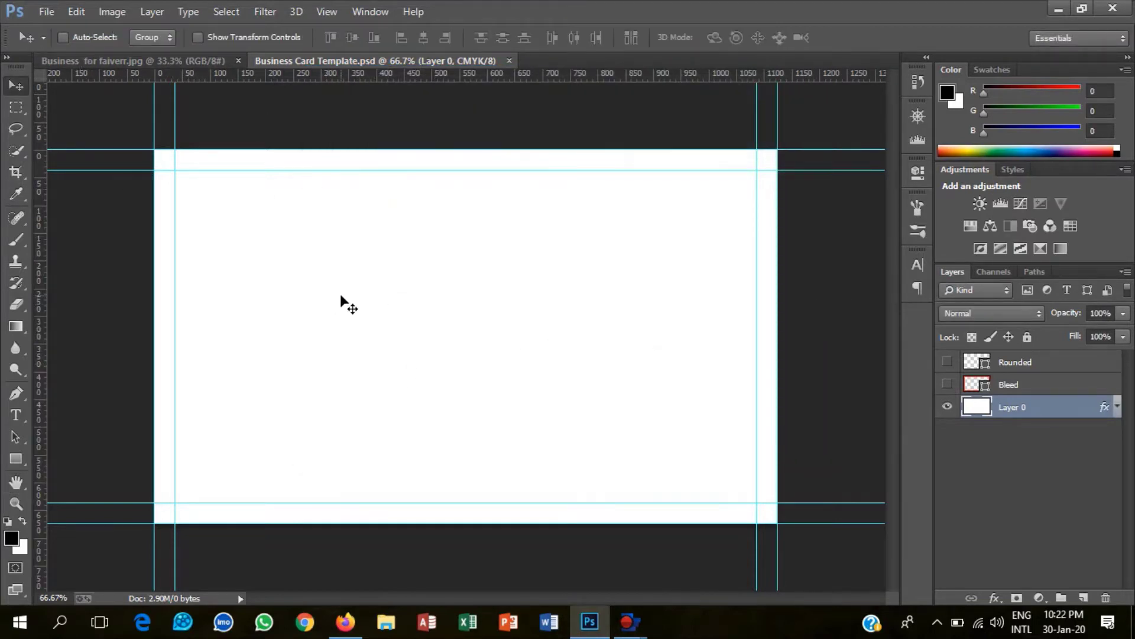
click(200, 61)
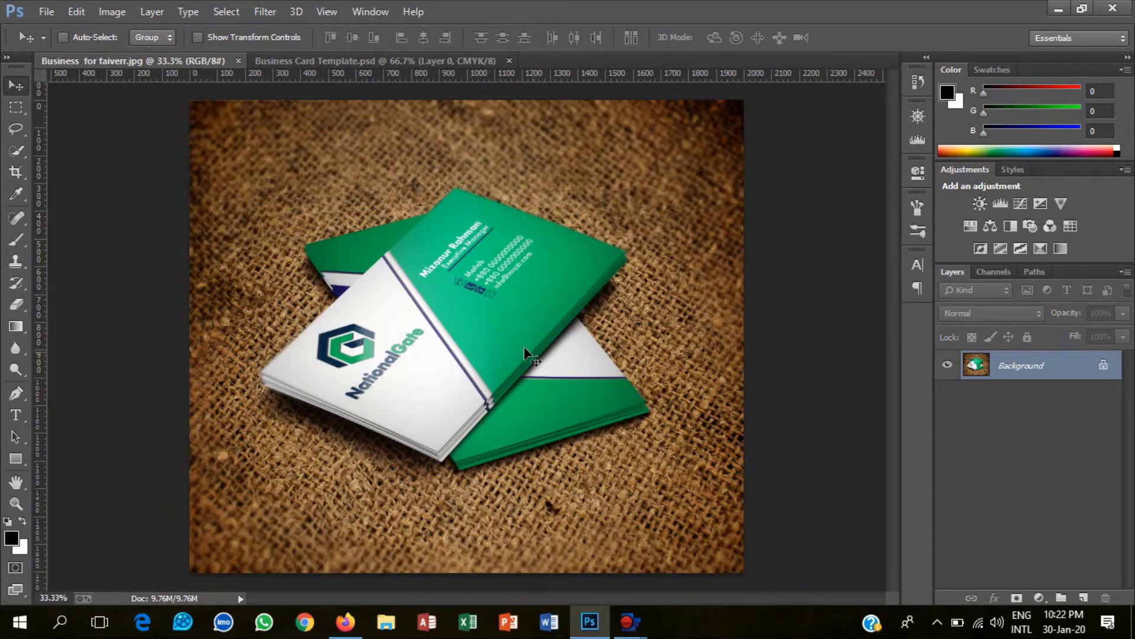
click(460, 59)
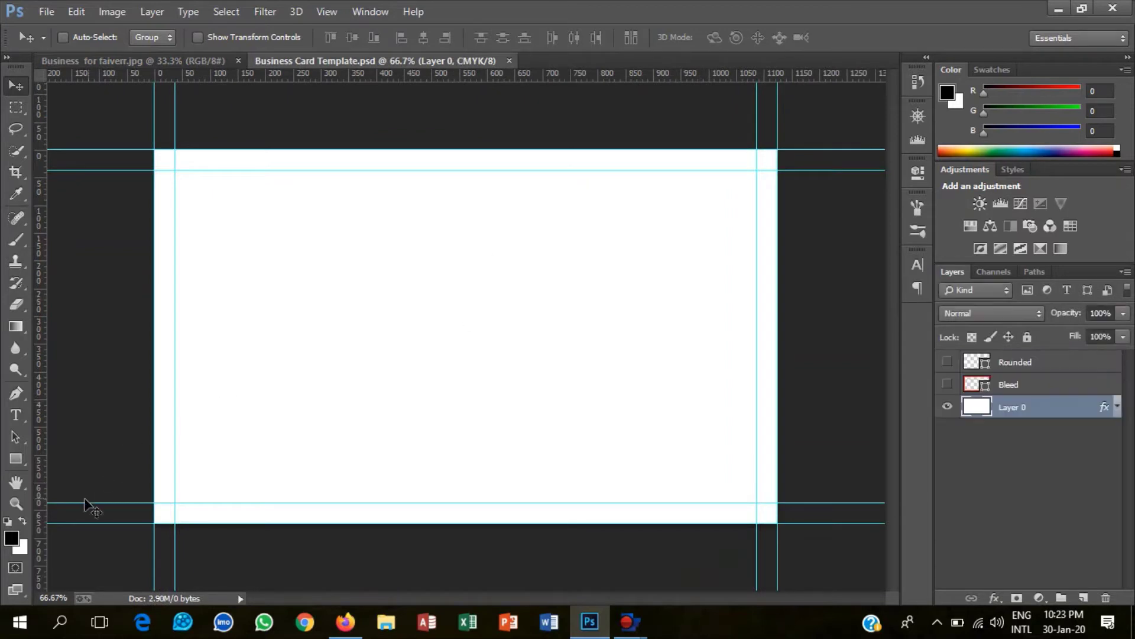
- Draw a rectangle over the card's right side with a dark green fill, then view the reference photo
click(22, 462)
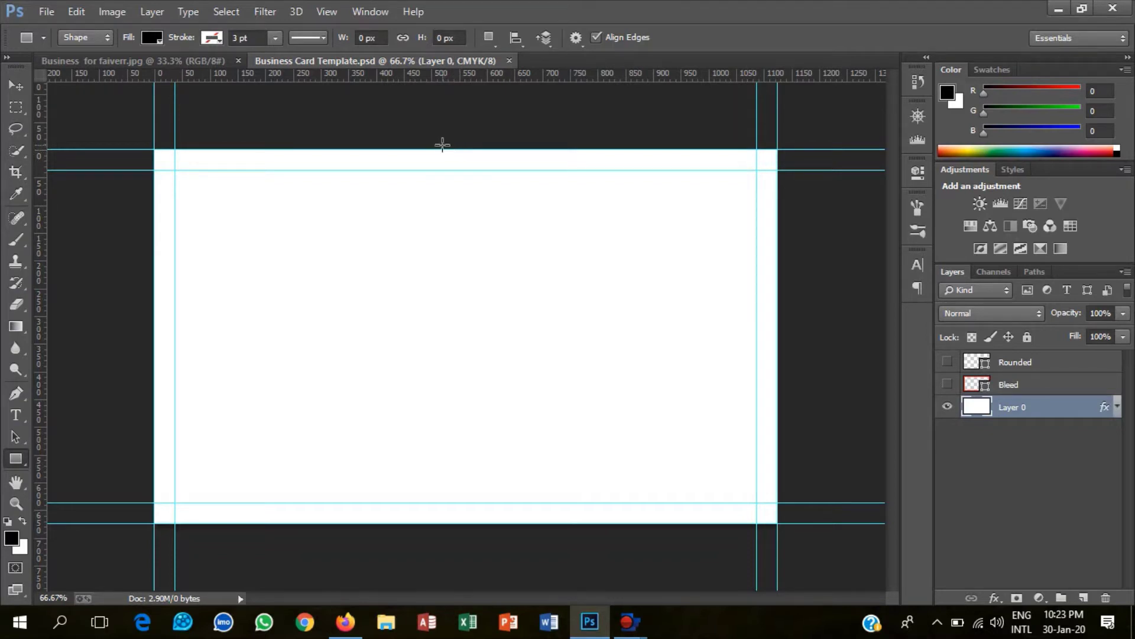
drag(443, 149, 782, 525)
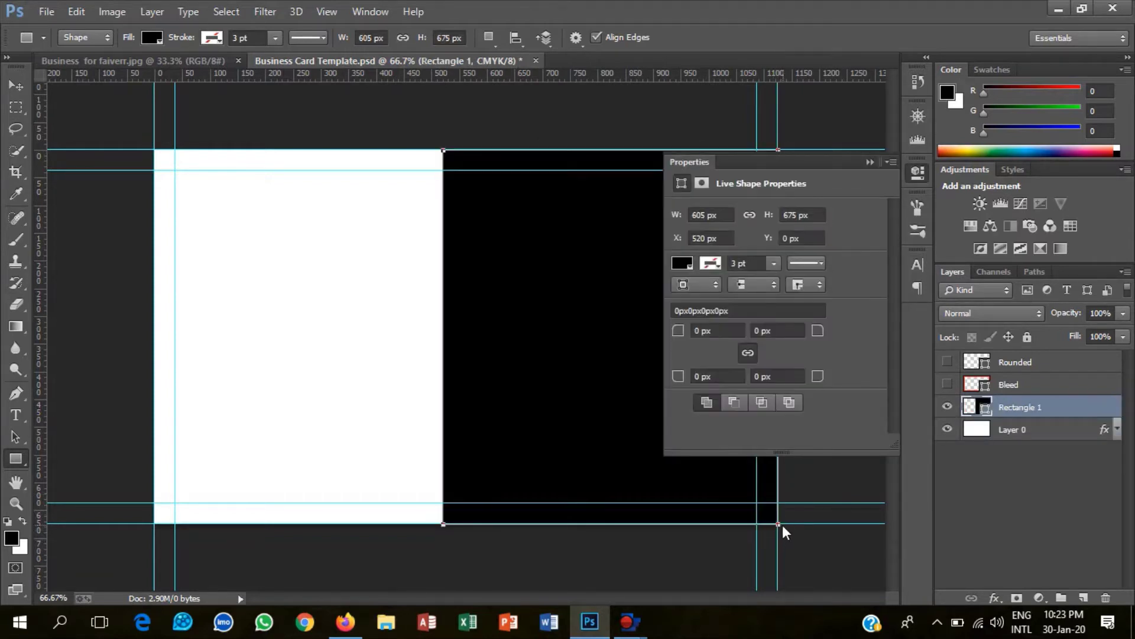
click(682, 265)
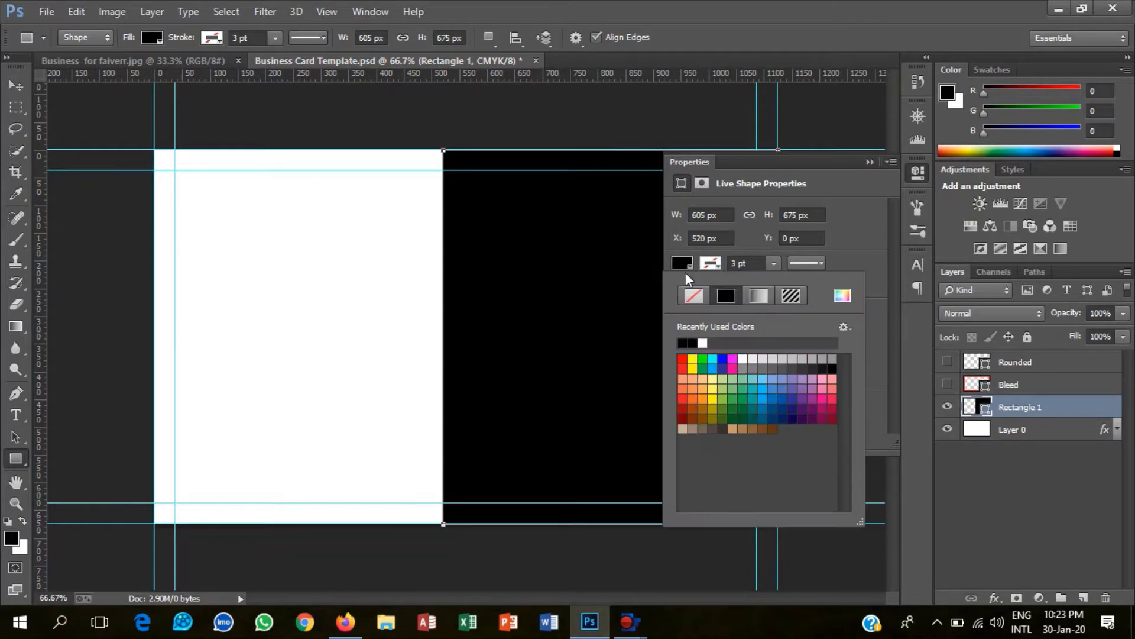
click(704, 357)
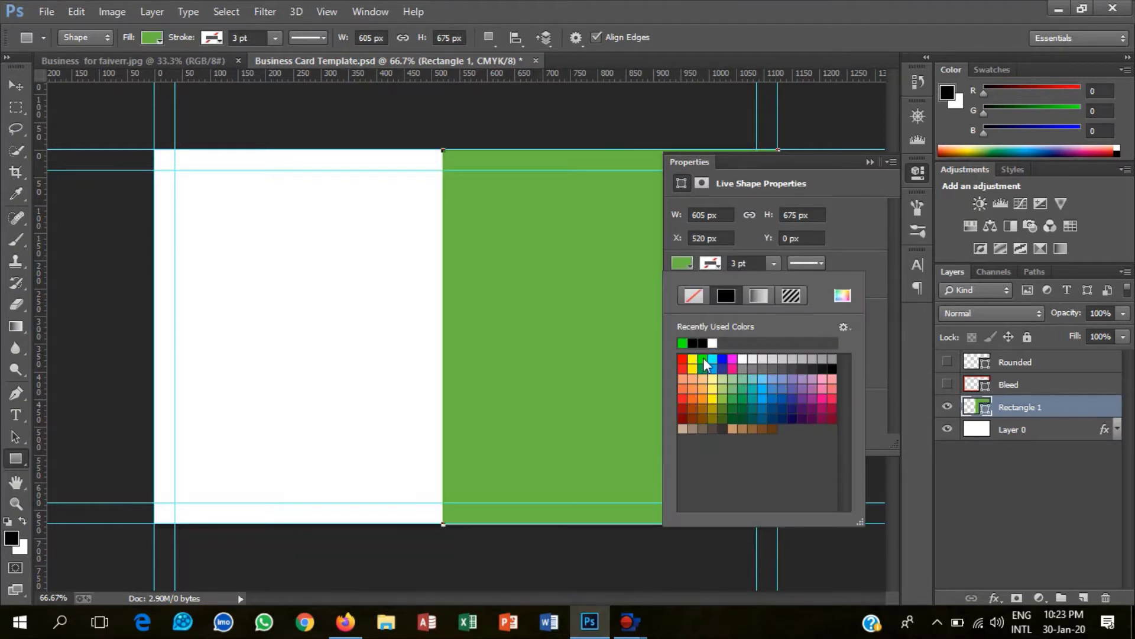
click(734, 398)
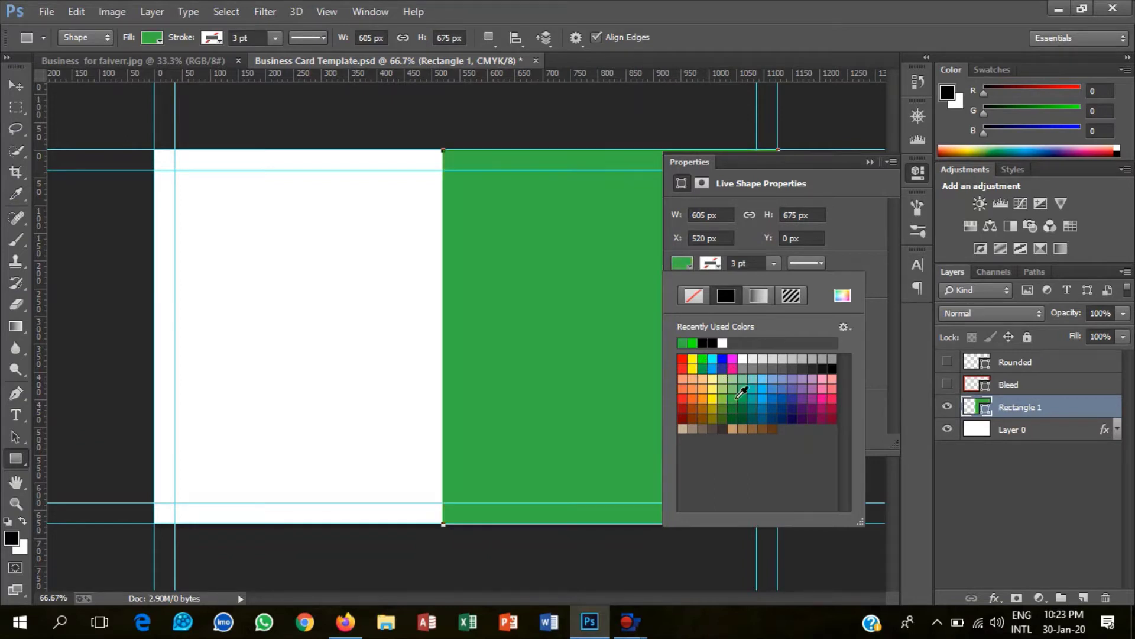
click(917, 173)
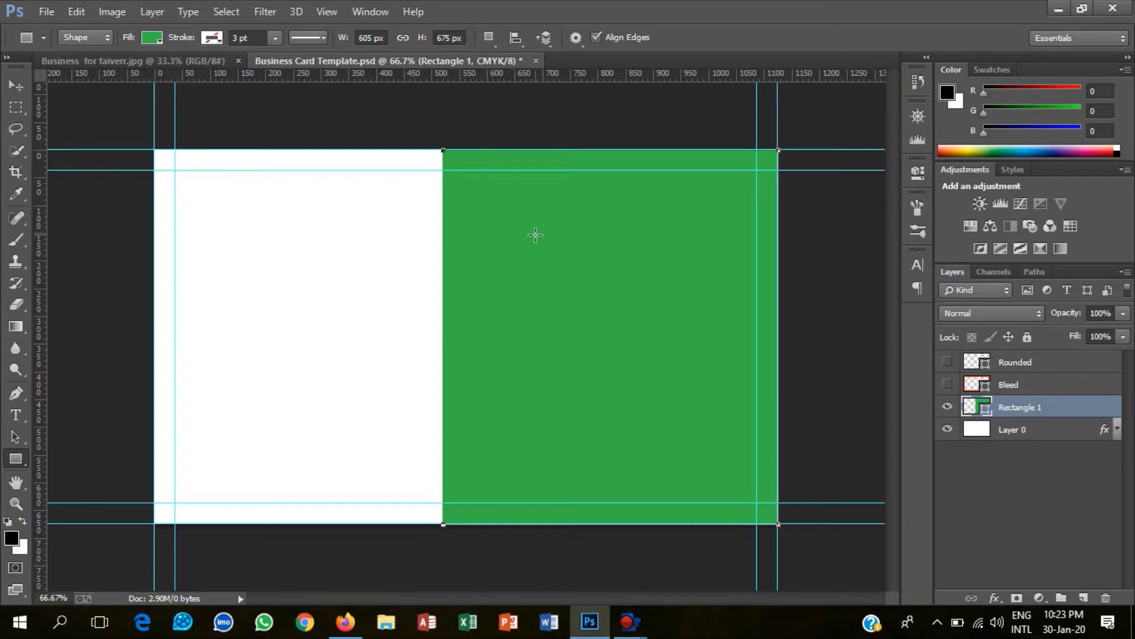
click(190, 62)
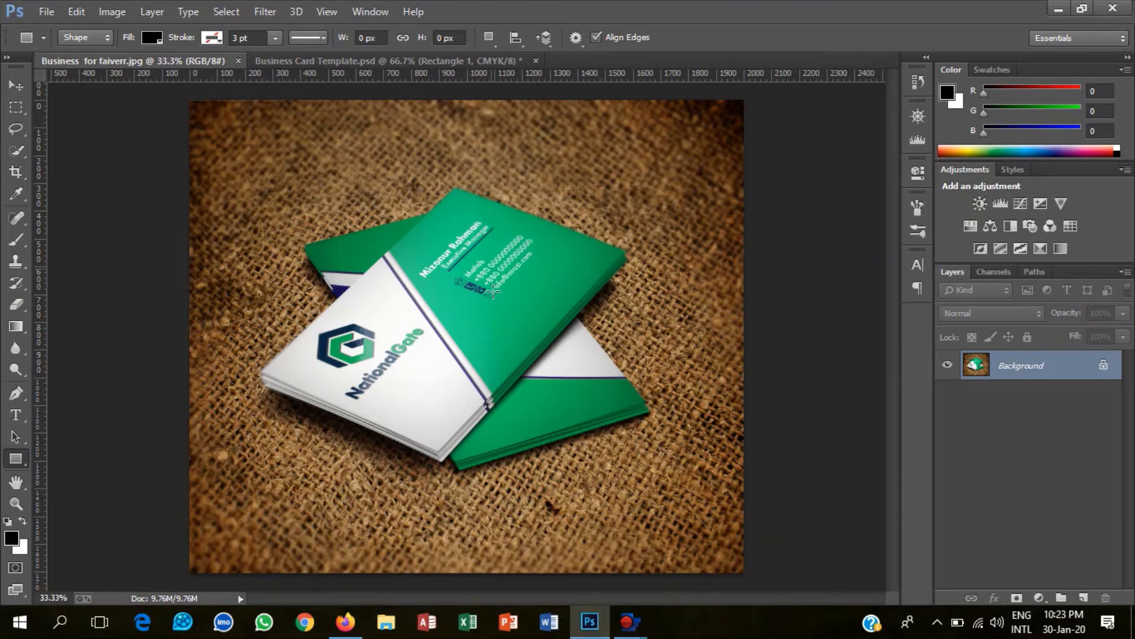
- Skew the green rectangle in the template, pushing its top-left corner right to slant its left edge
click(364, 59)
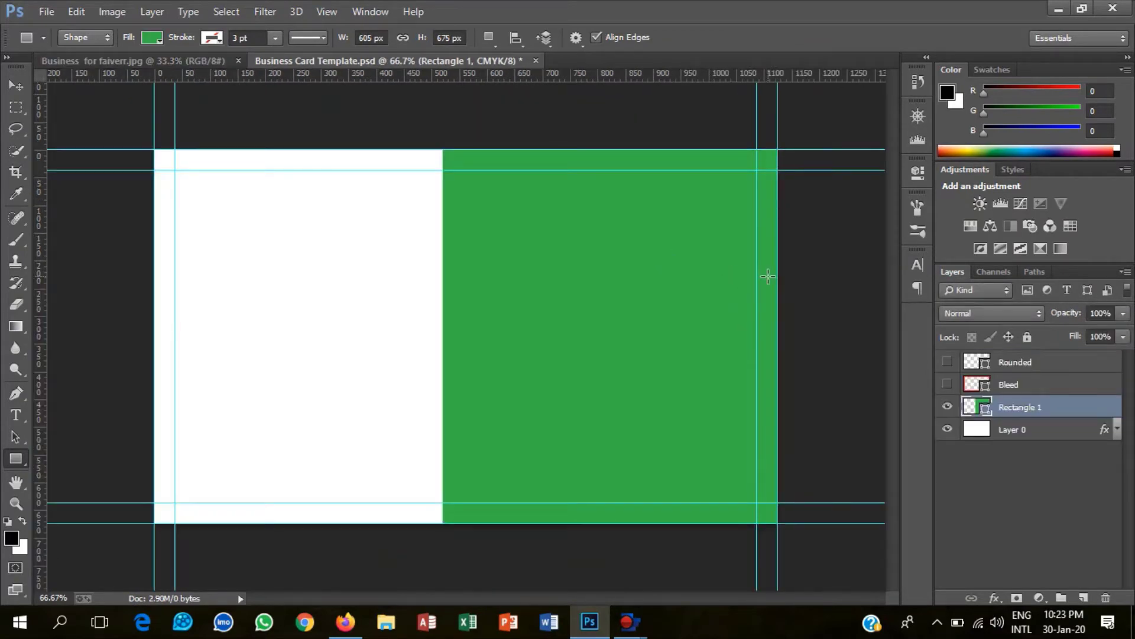
click(16, 86)
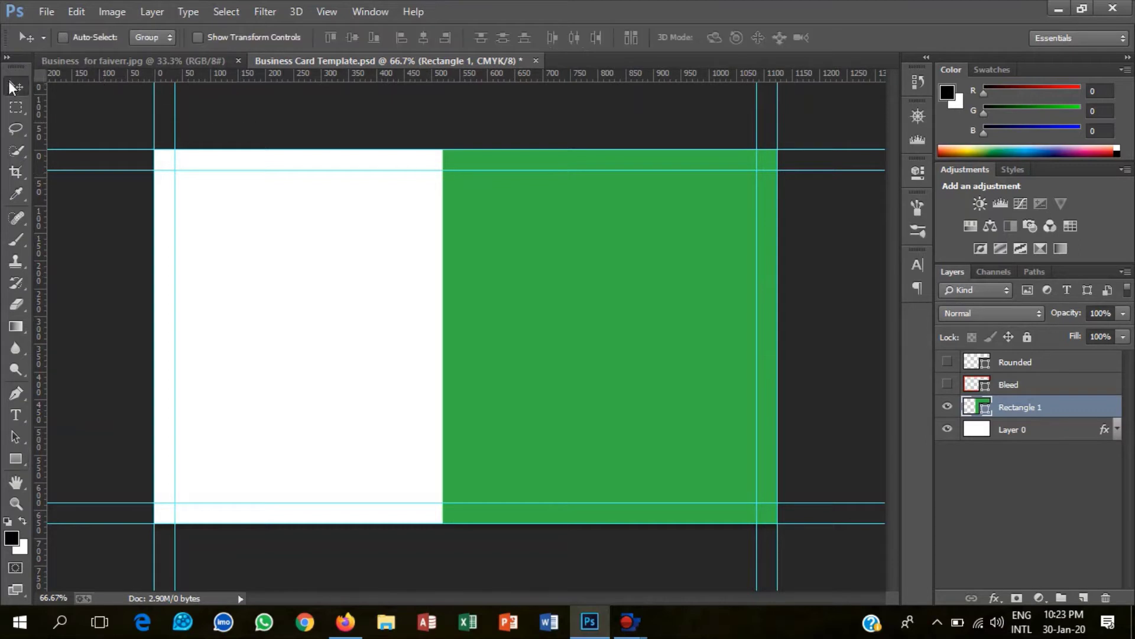
click(74, 13)
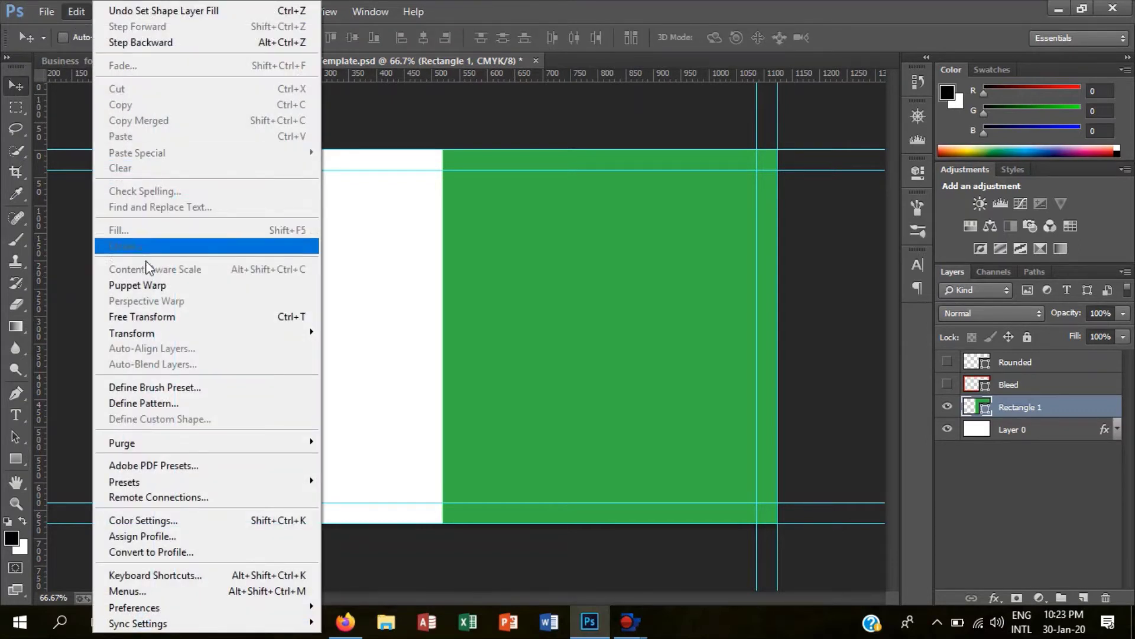
mouse_move(131, 333)
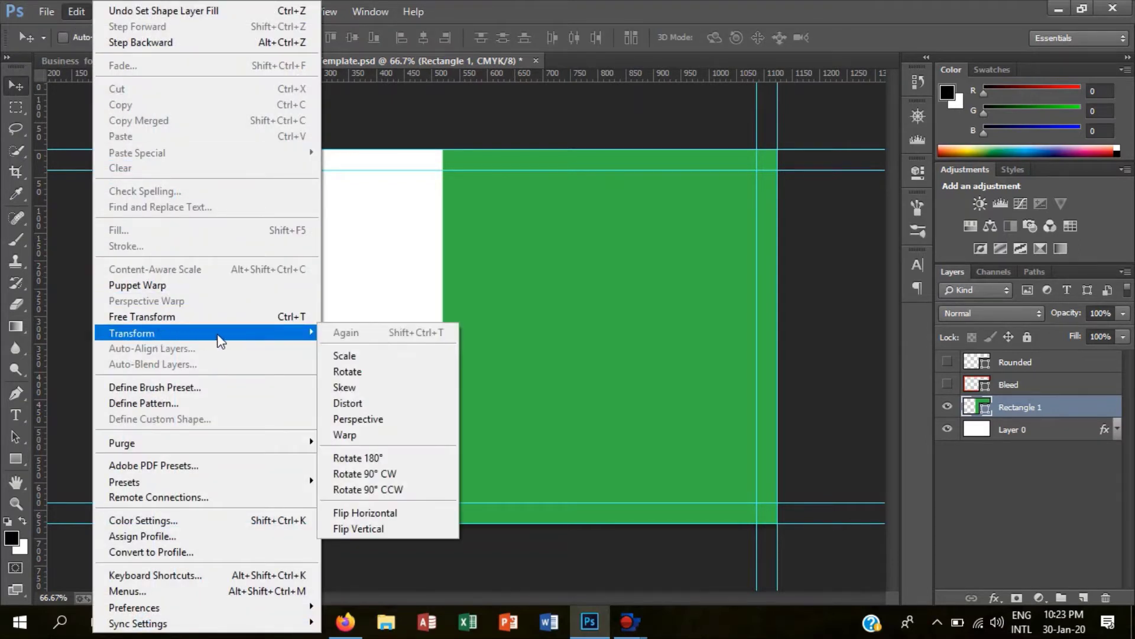
click(360, 390)
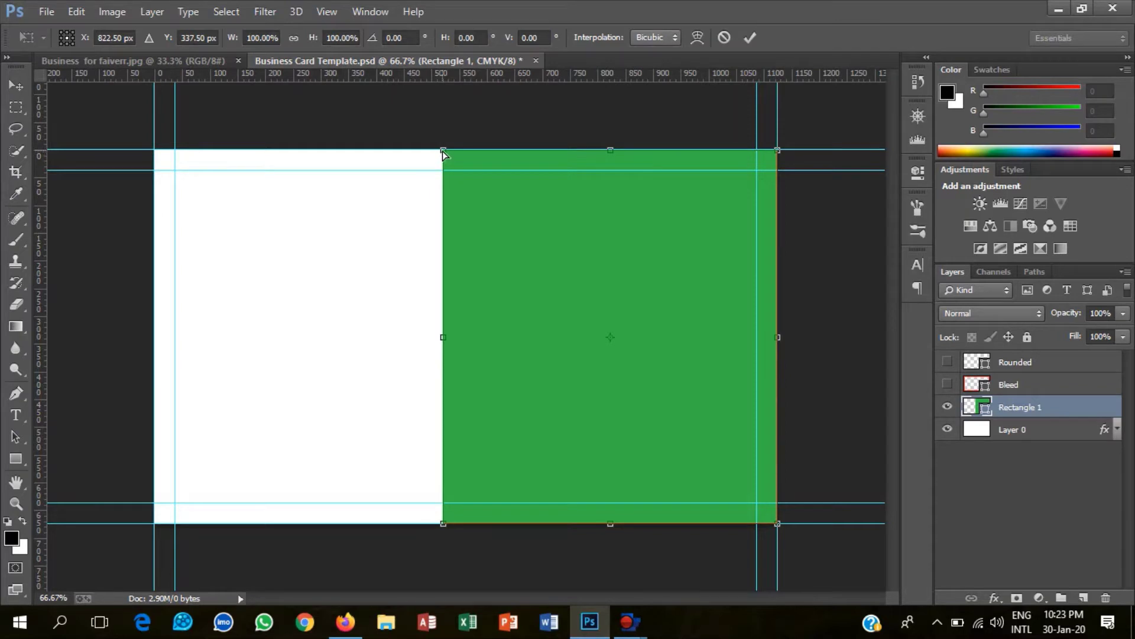
drag(444, 151, 521, 155)
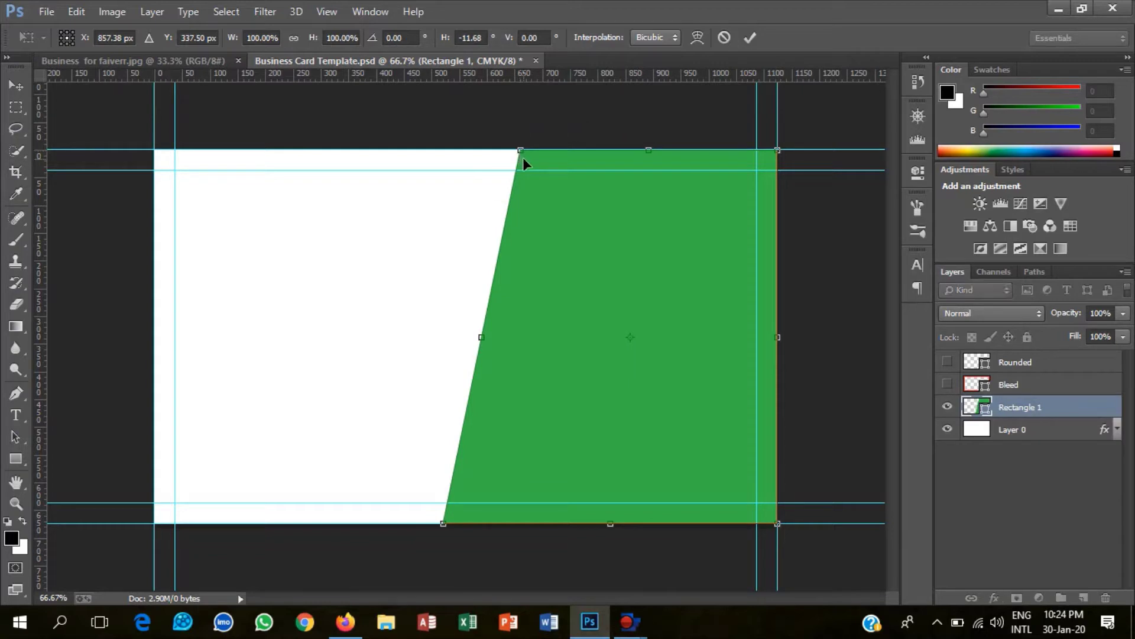
key(Return)
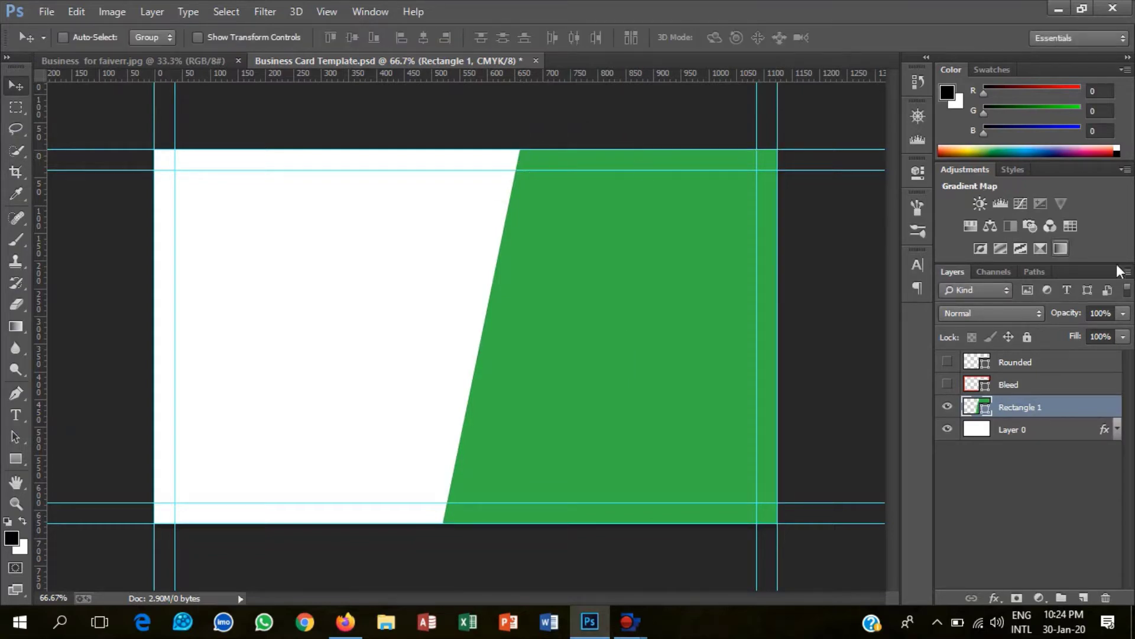
- Enable a Drop Shadow on Rectangle 1 via Blending Options and rough in its distance and size
right_click(1039, 413)
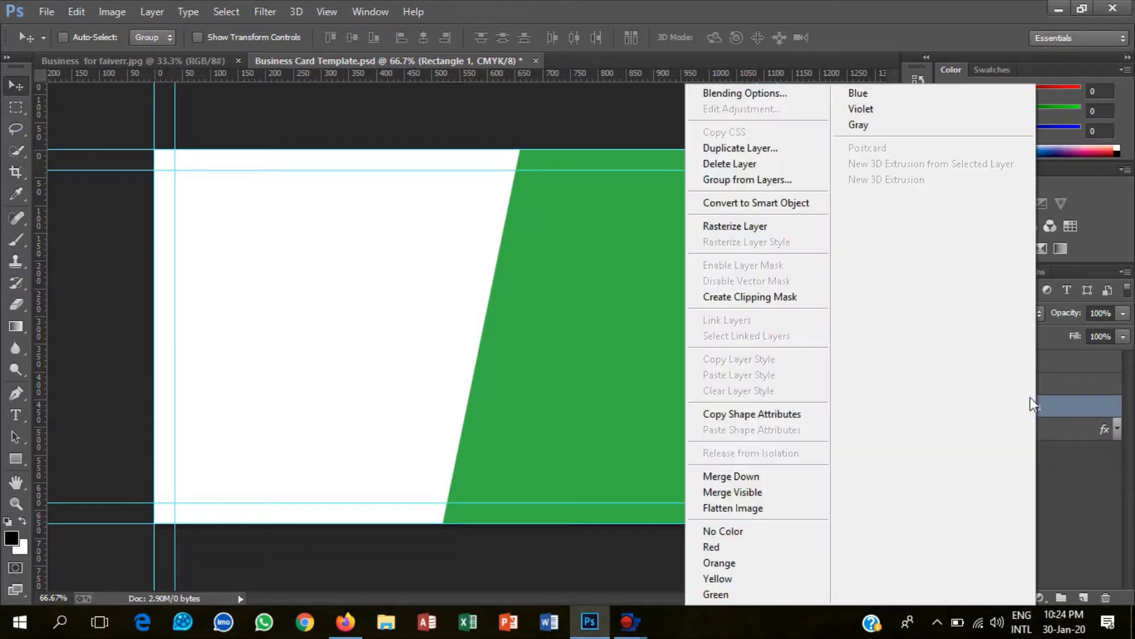
click(740, 92)
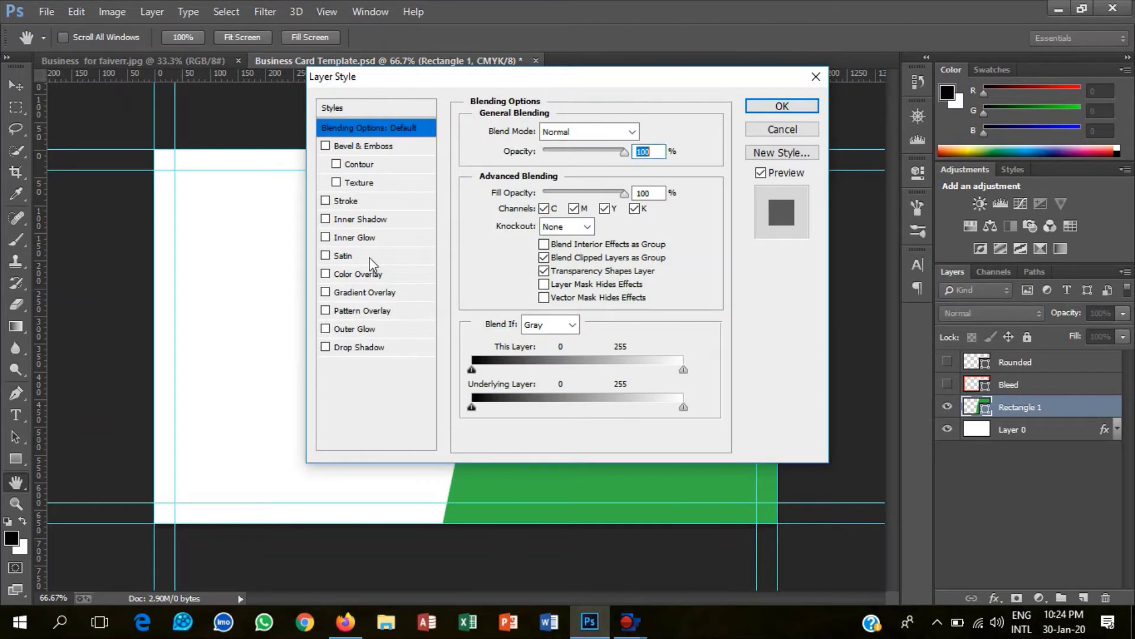
click(381, 349)
mouse_move(515, 87)
mouse_down()
mouse_move(809, 92)
mouse_move(849, 103)
mouse_up()
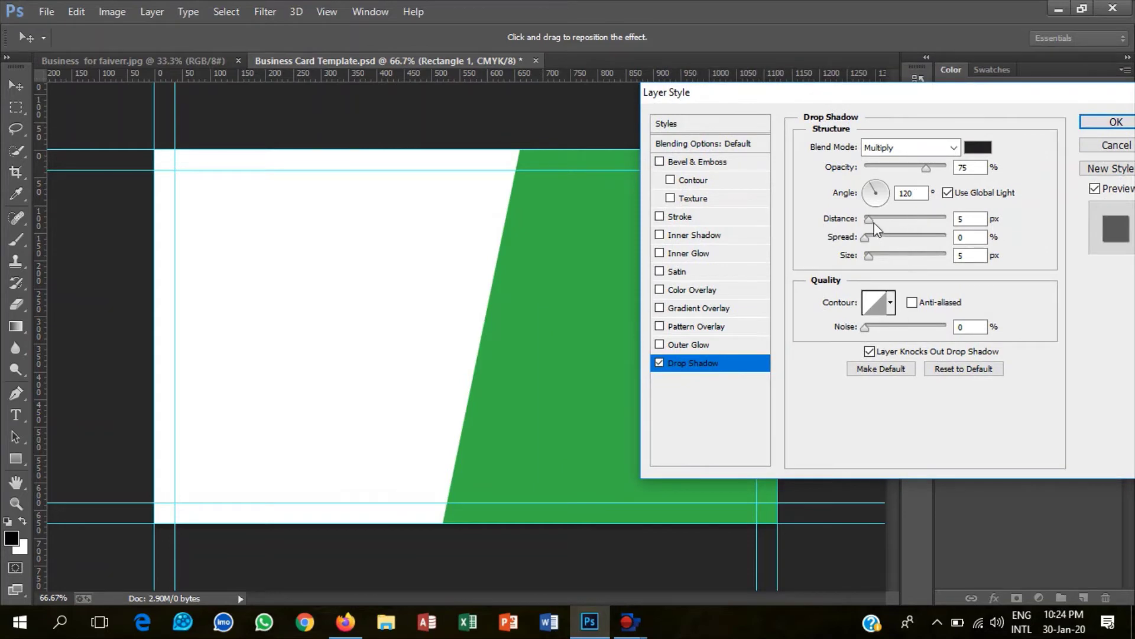
mouse_move(872, 222)
mouse_down()
mouse_move(893, 219)
mouse_move(910, 258)
mouse_up()
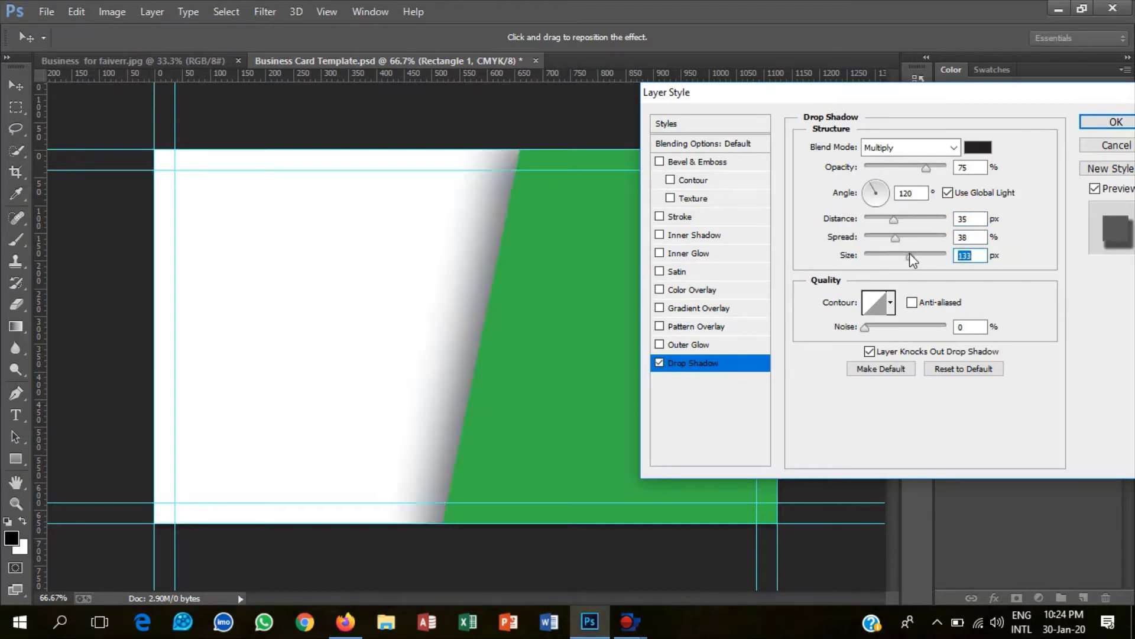
mouse_move(906, 252)
mouse_down()
mouse_move(896, 253)
mouse_move(915, 236)
mouse_move(903, 233)
mouse_move(907, 219)
mouse_move(864, 220)
mouse_up()
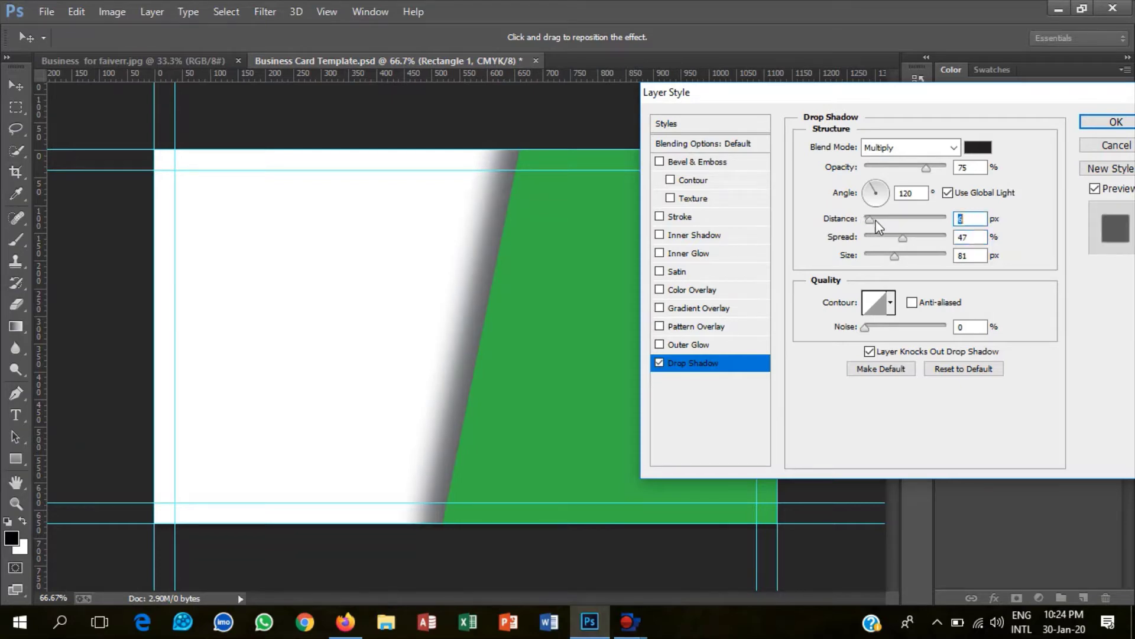
drag(864, 219, 891, 219)
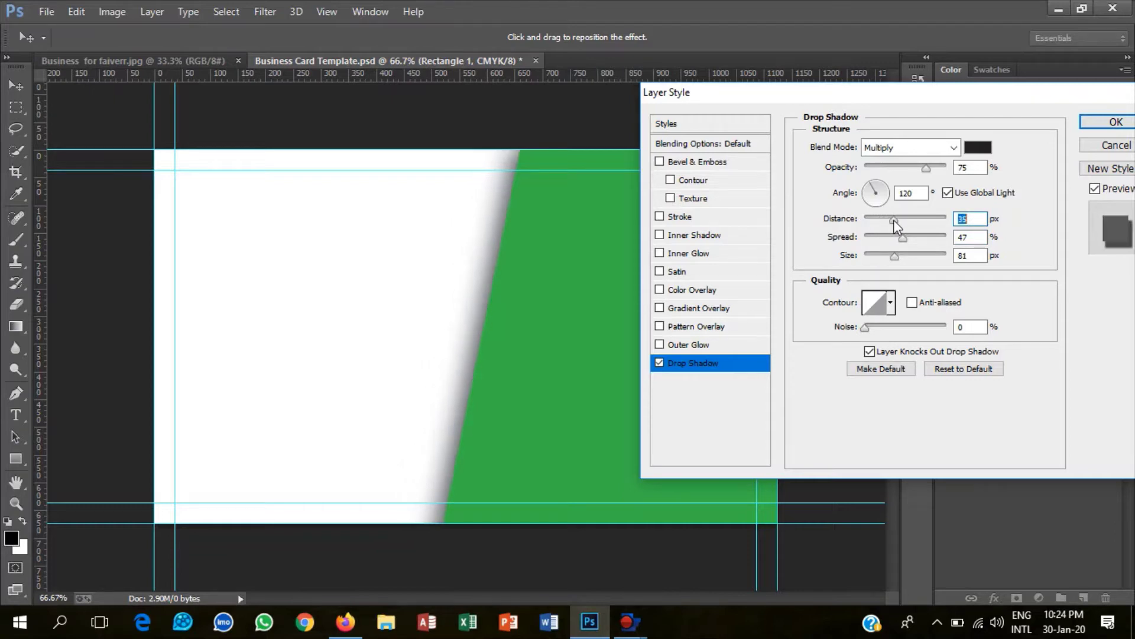
mouse_move(894, 256)
mouse_down()
mouse_move(913, 261)
mouse_move(884, 265)
mouse_move(909, 235)
mouse_up()
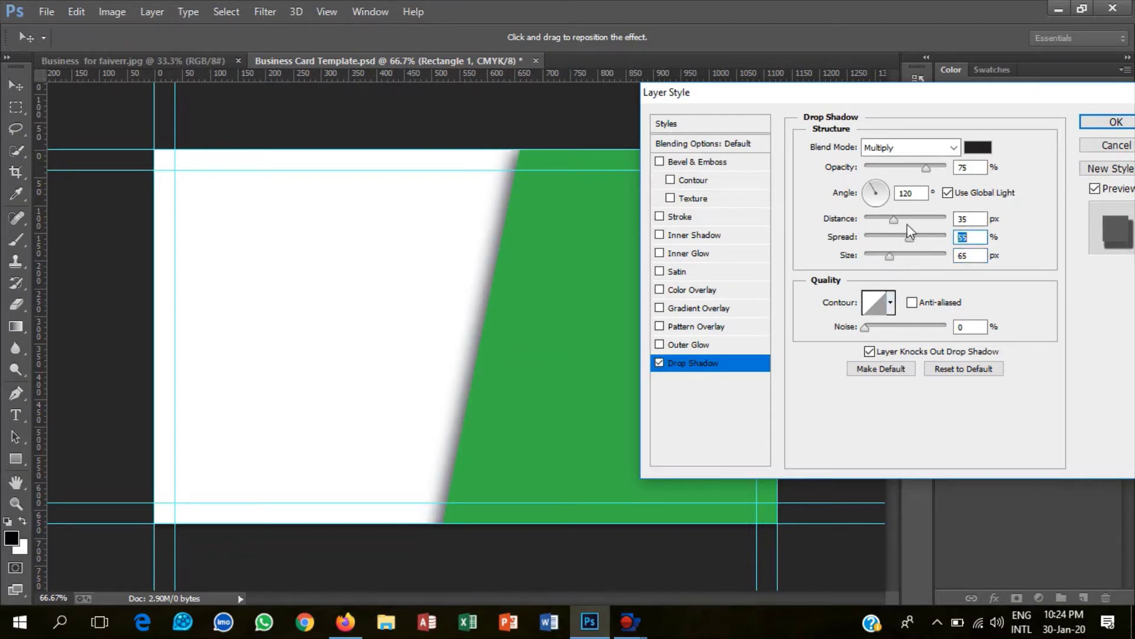
- Tune the drop shadow to distance 43, spread 51 and size 70
drag(895, 217, 897, 220)
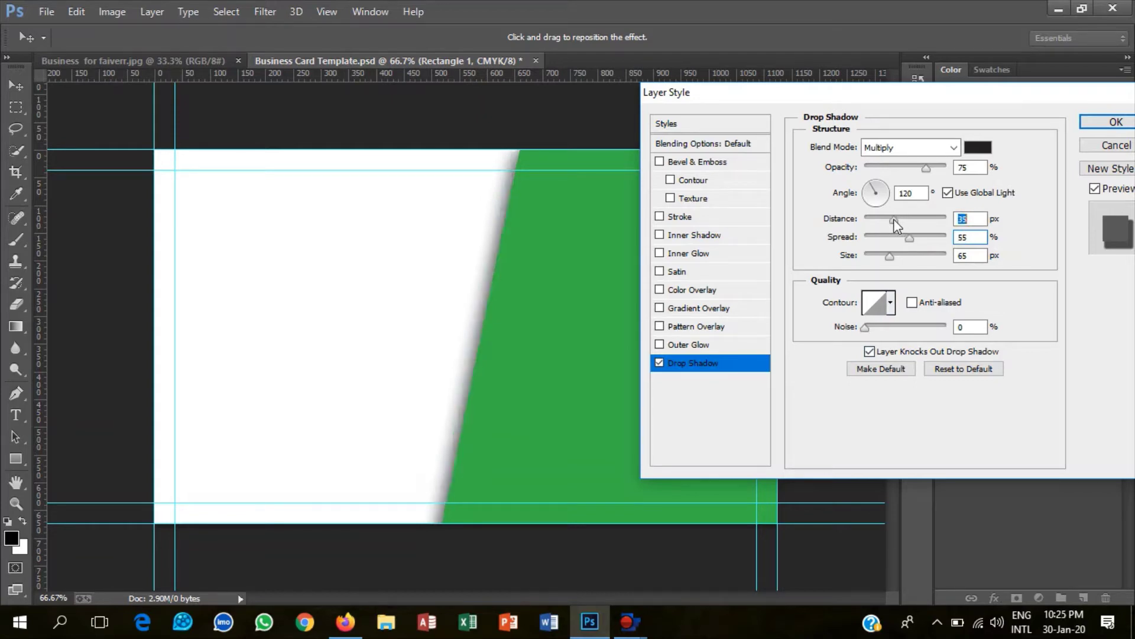
drag(895, 219, 878, 190)
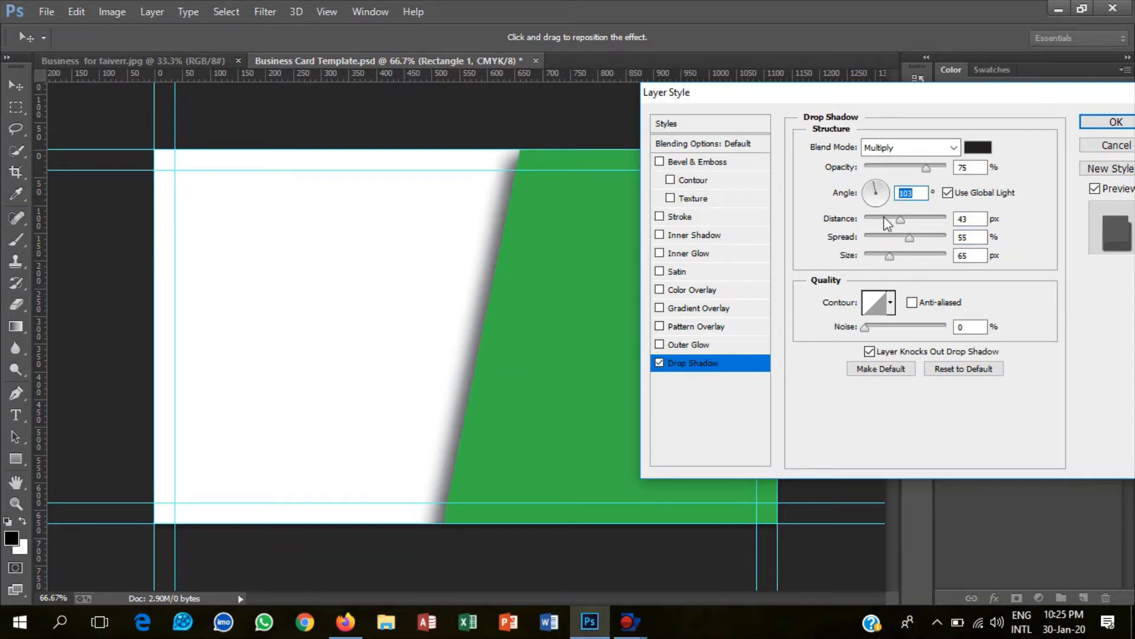
drag(909, 237, 903, 236)
drag(910, 236, 906, 238)
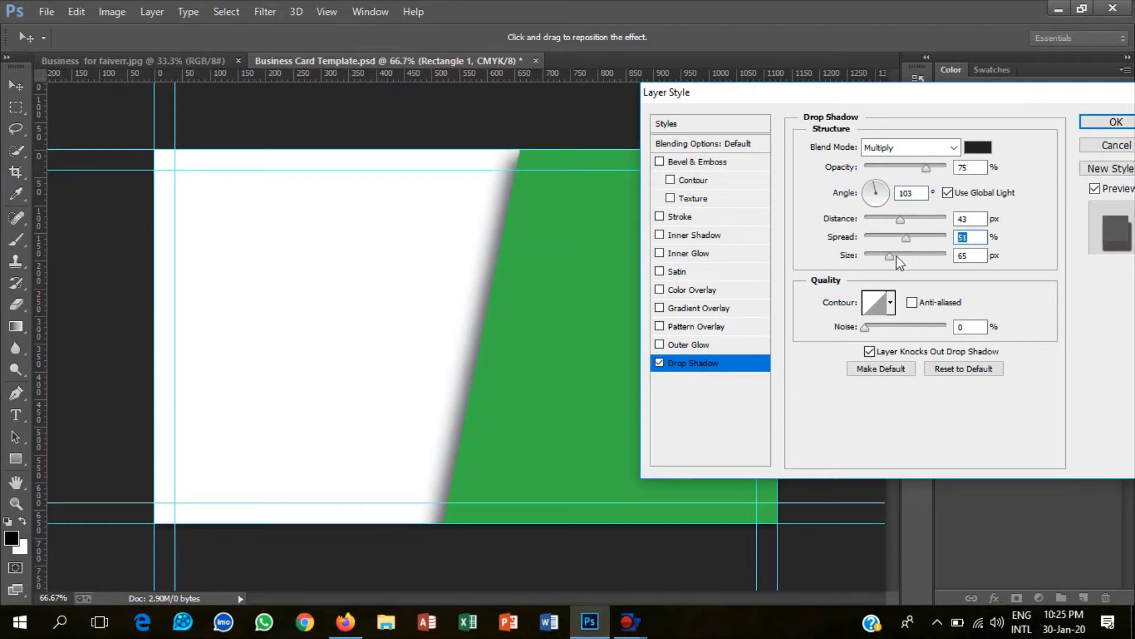
click(897, 256)
drag(897, 256, 893, 225)
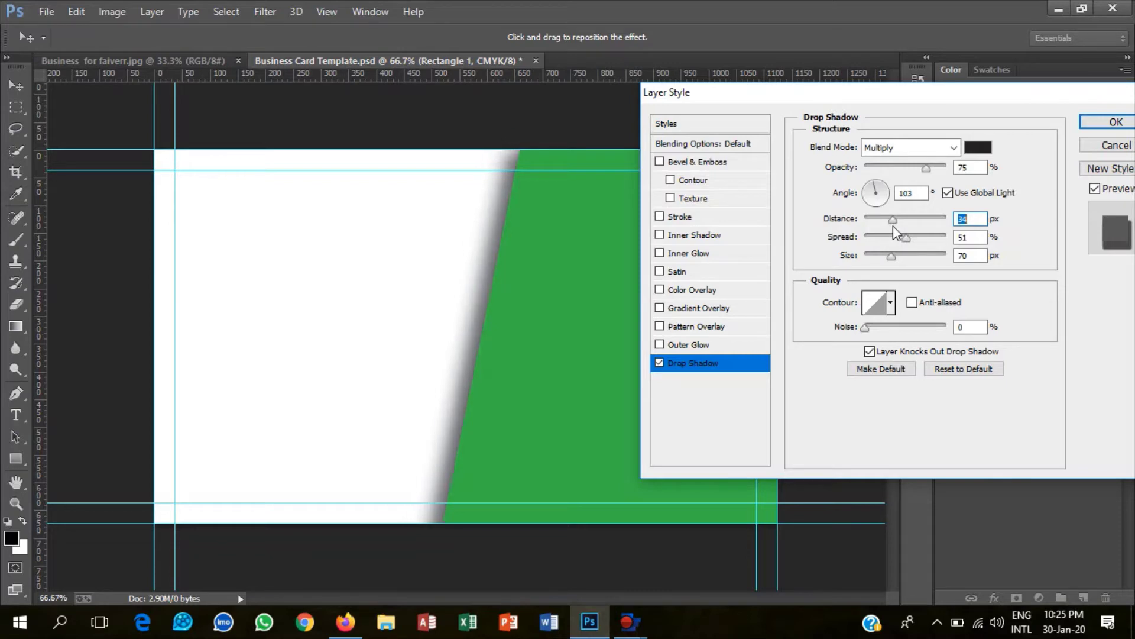
mouse_move(895, 225)
mouse_down()
mouse_move(907, 223)
mouse_move(893, 222)
mouse_up()
- Adjust the shadow angle (107°, then 117°), enter 100, and pull the shadow slightly closer
click(874, 189)
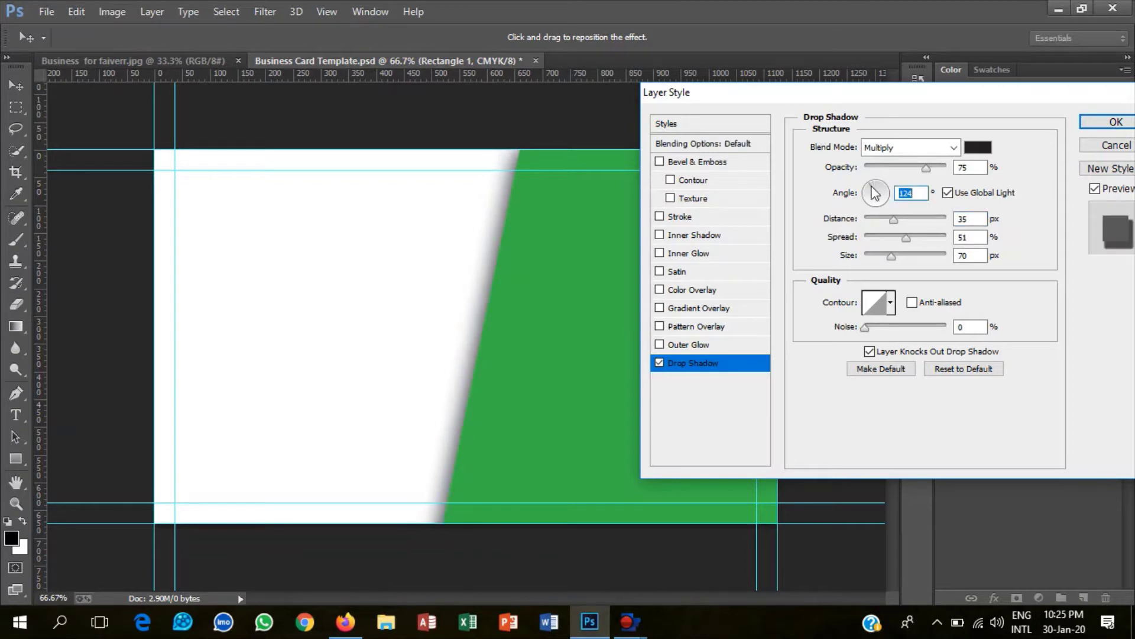
drag(874, 191, 876, 189)
click(876, 190)
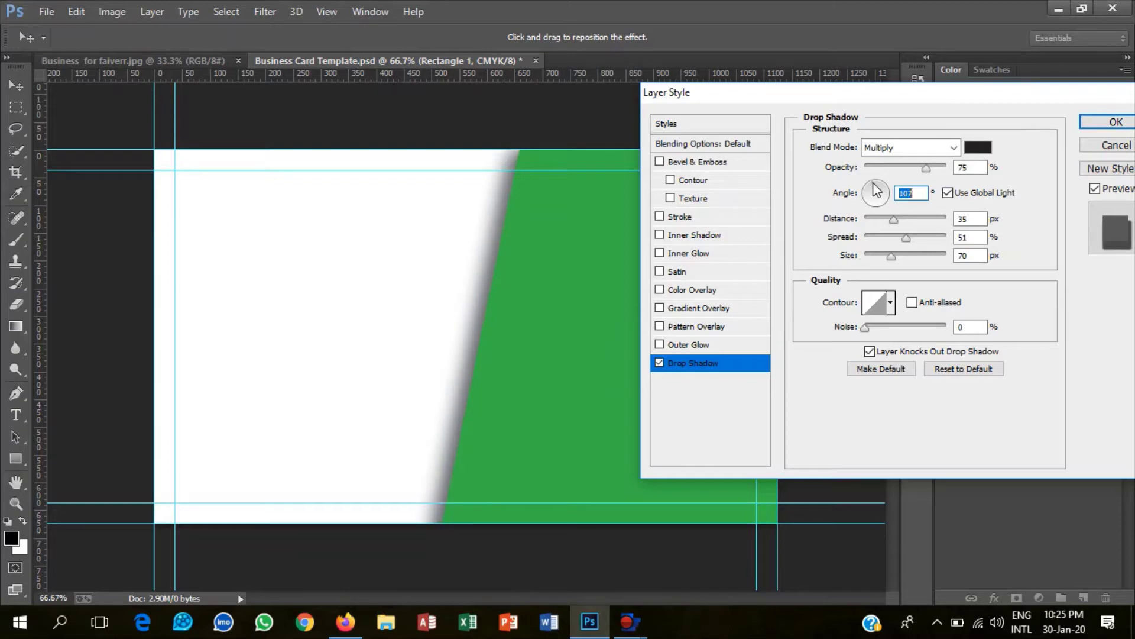
click(873, 184)
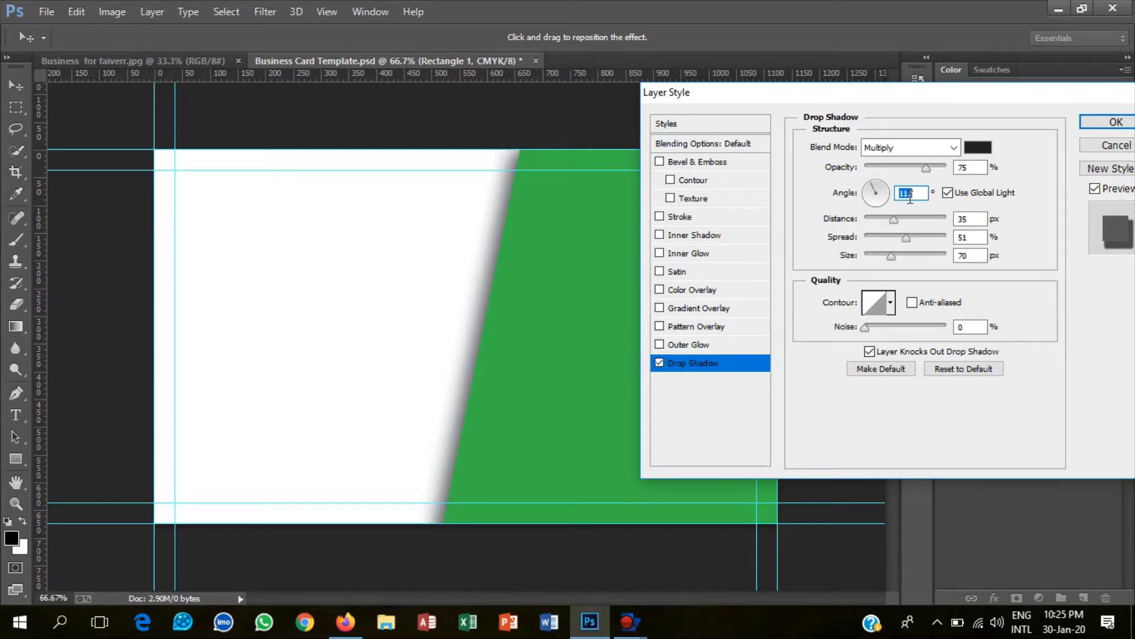
text(100)
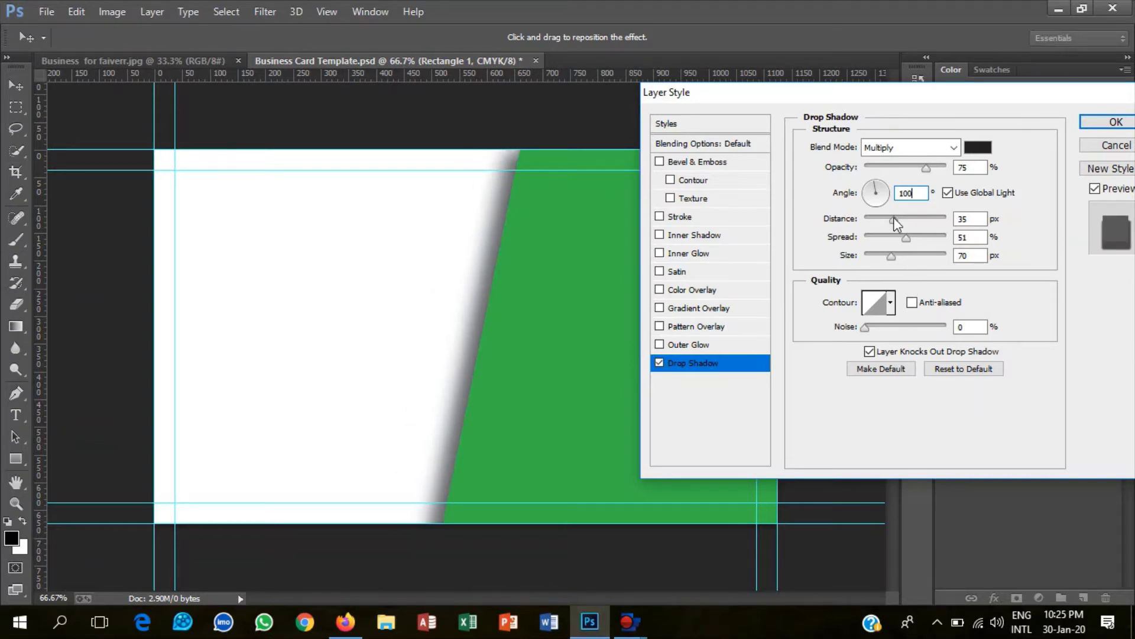
drag(893, 219, 904, 218)
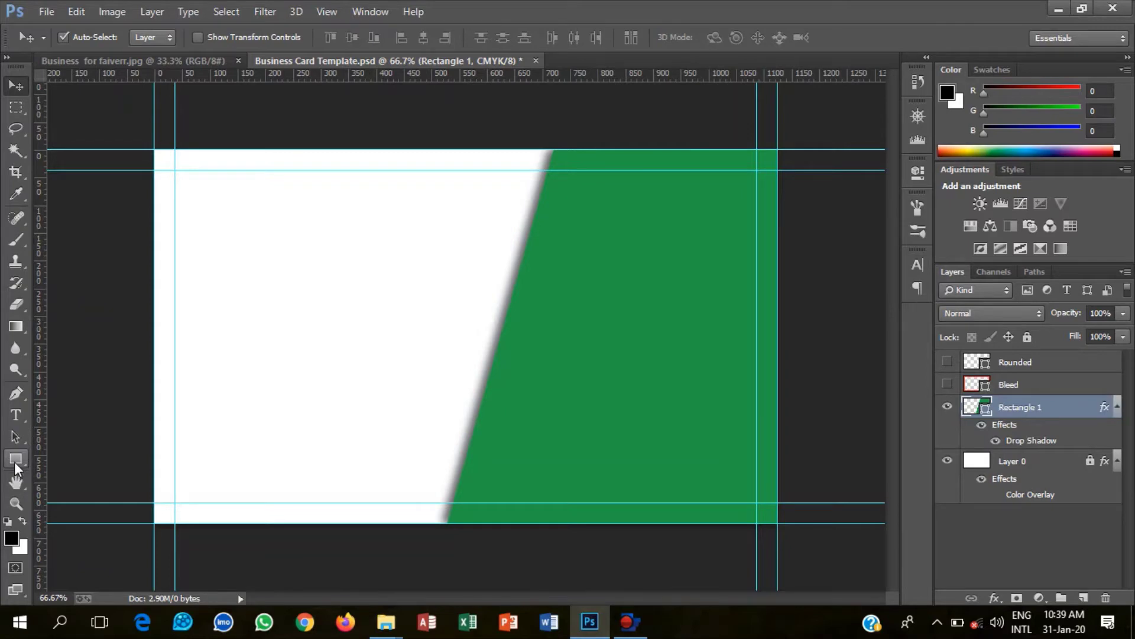
- Draw a 13 px-wide, full-height rectangle beside the green slant and fill it black
click(15, 459)
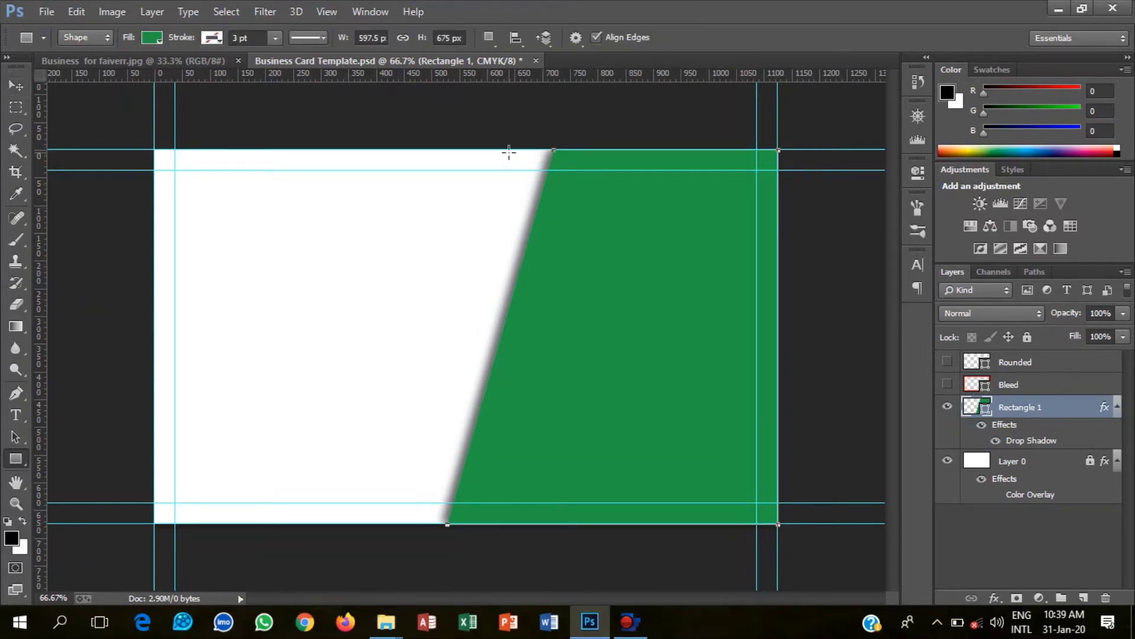
mouse_move(512, 150)
mouse_down()
mouse_move(478, 256)
mouse_move(505, 524)
mouse_up()
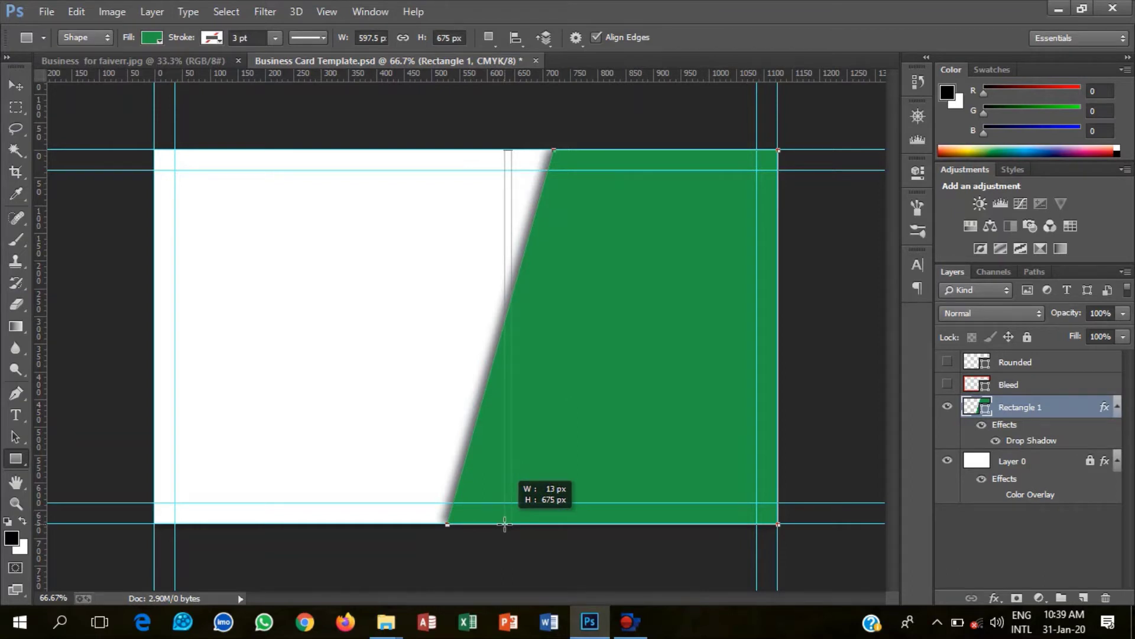
drag(505, 524, 506, 523)
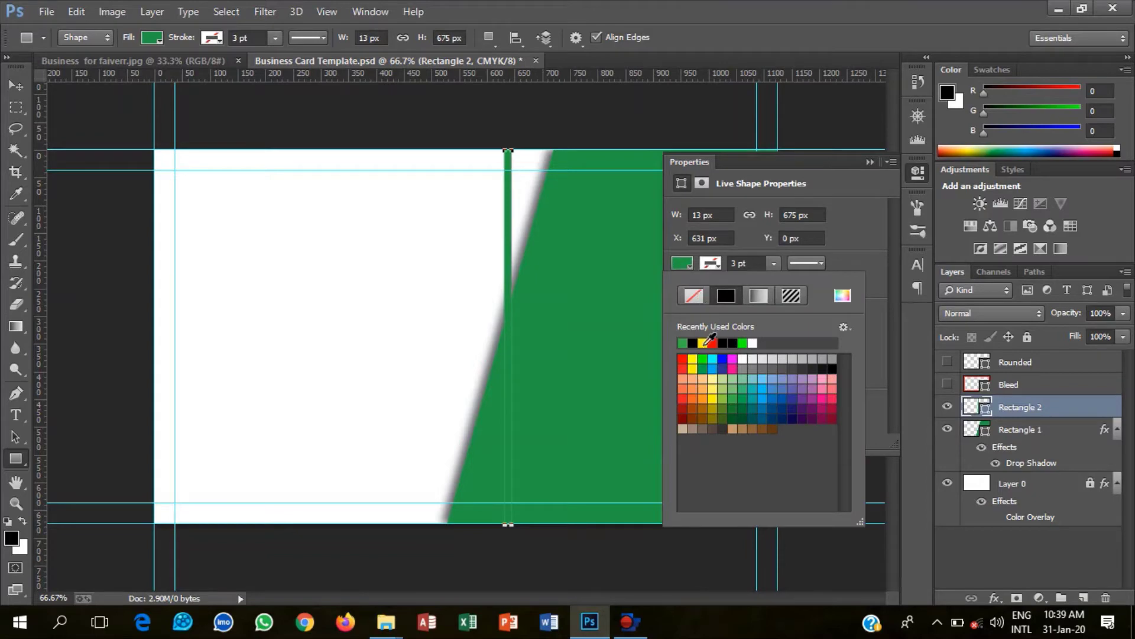
click(692, 343)
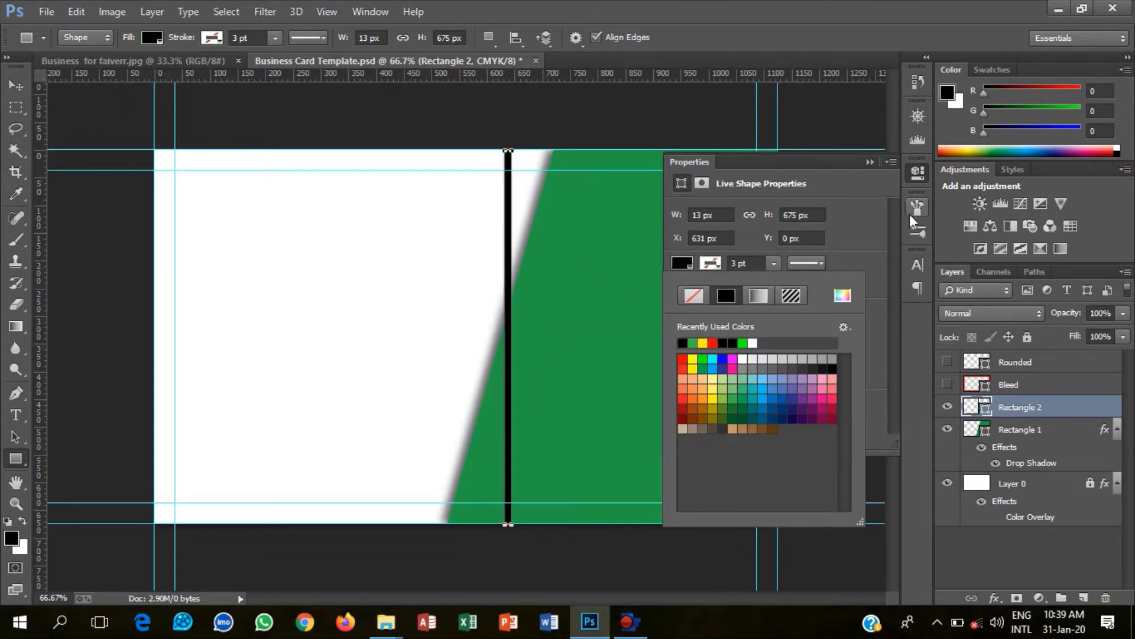
click(918, 175)
click(916, 180)
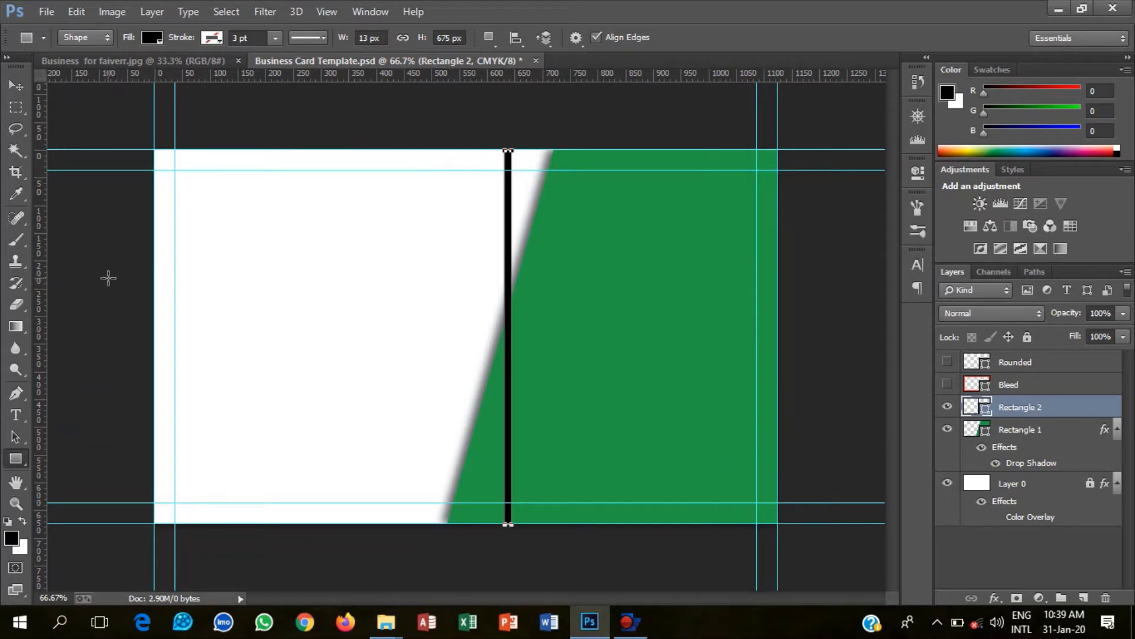
- Free-transform the black bar, pulling its left side in to about half its width, then zoom out
click(16, 87)
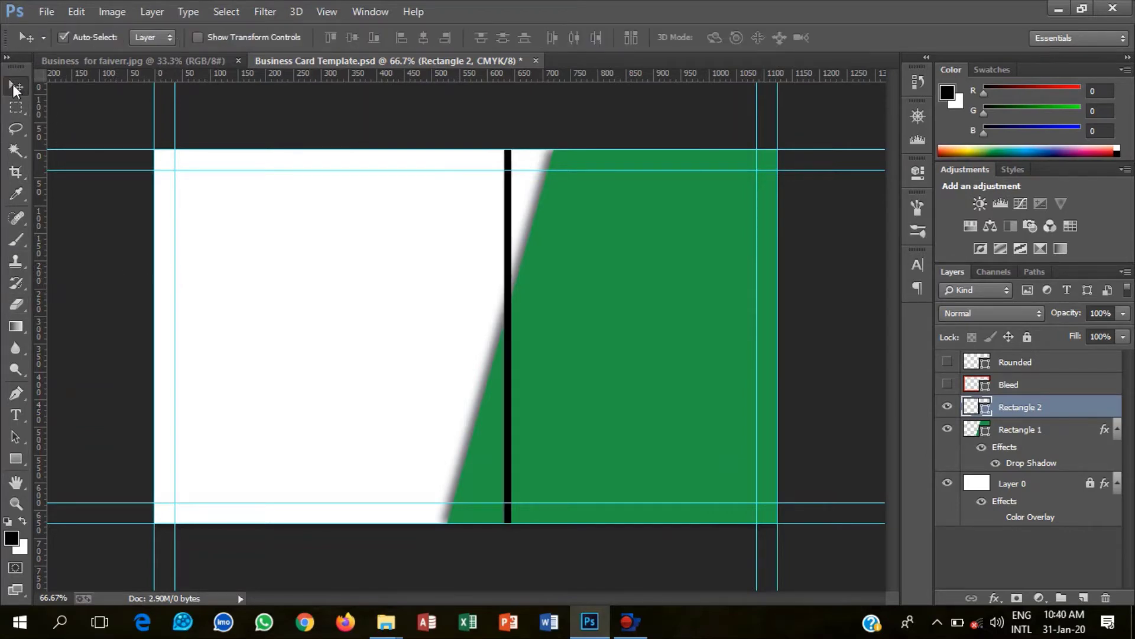
key(ctrl+t)
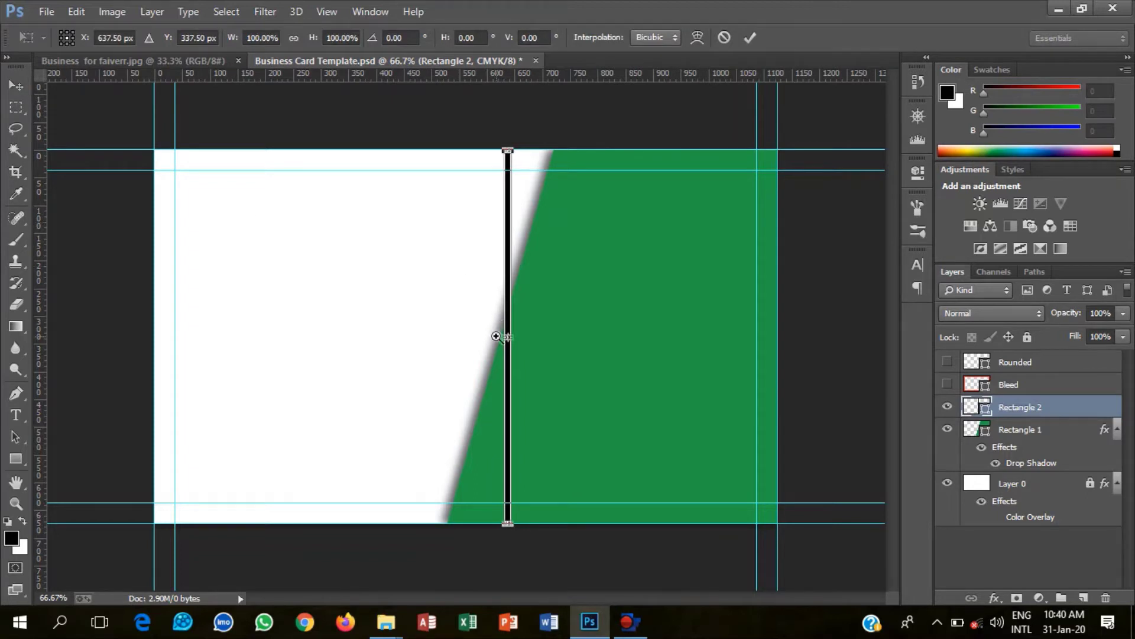
ctrl+click(462, 336)
ctrl+click(461, 339)
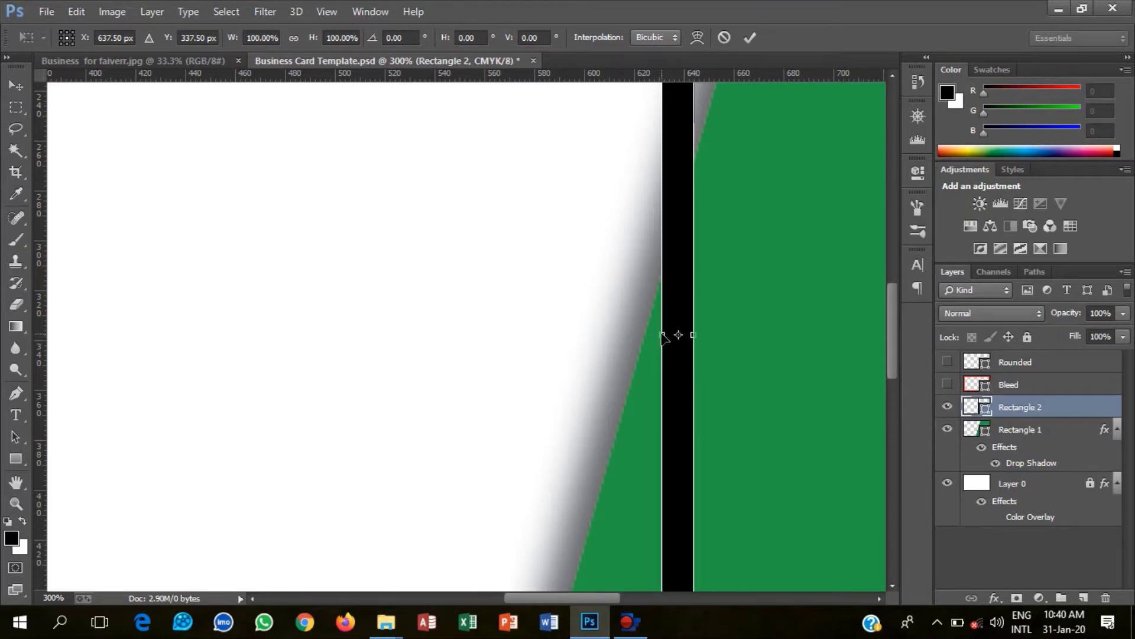
drag(664, 337, 689, 335)
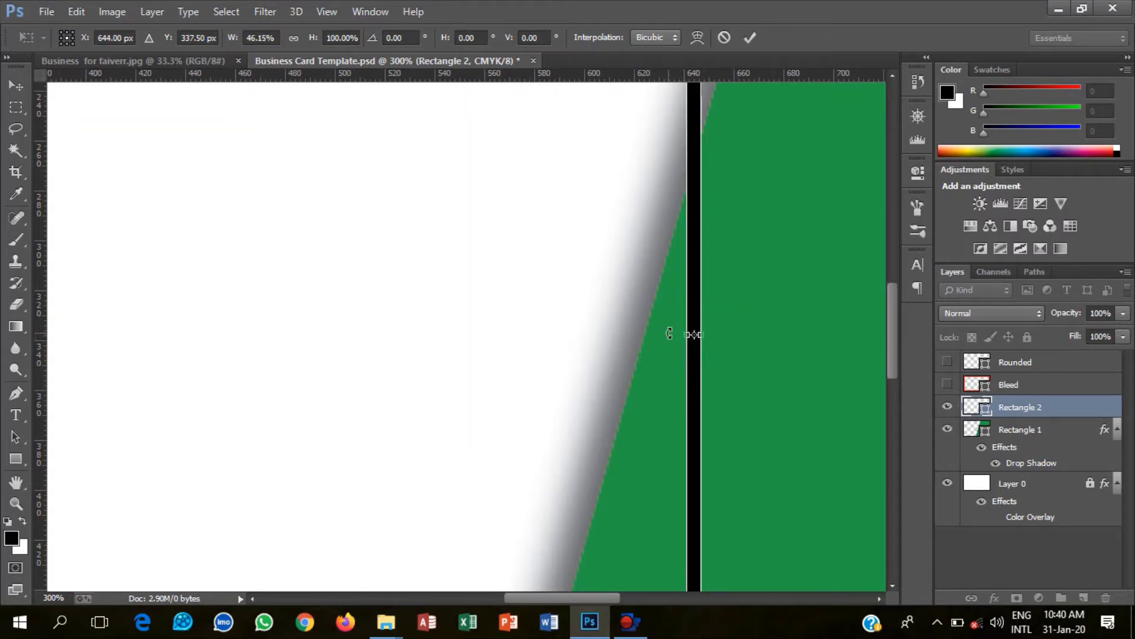
click(22, 93)
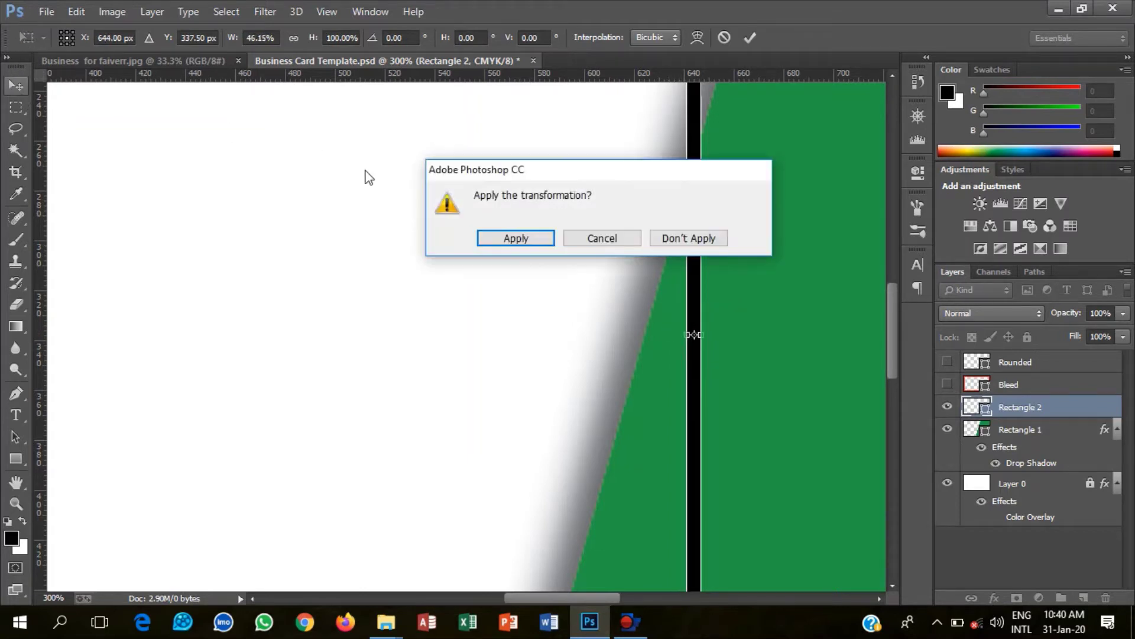
click(519, 237)
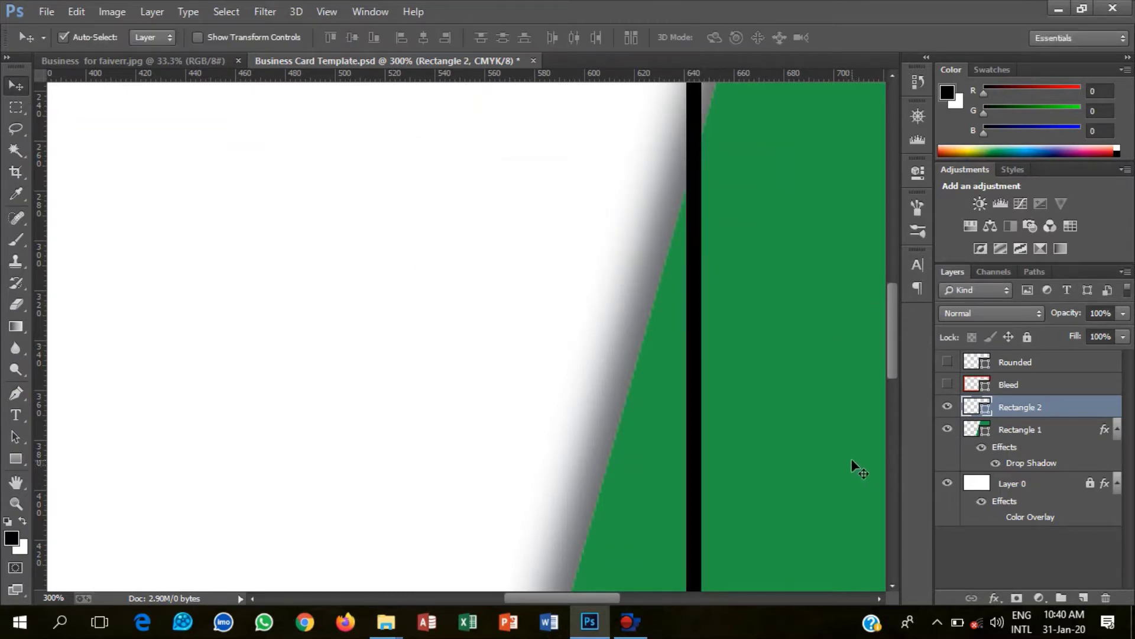
key(alt+space)
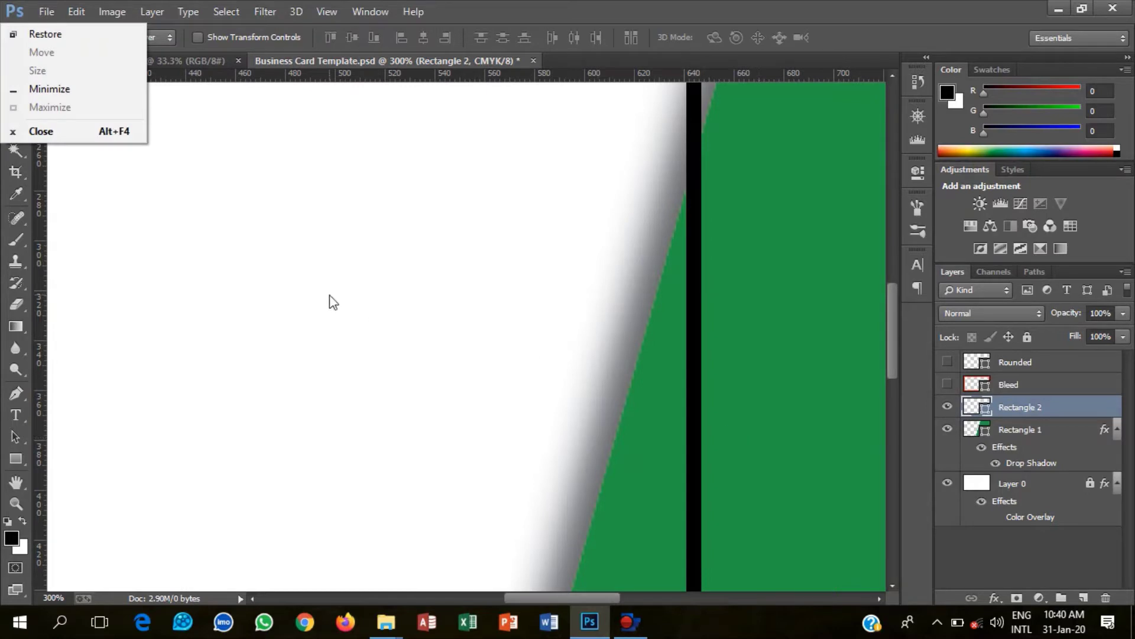
alt+click(331, 299)
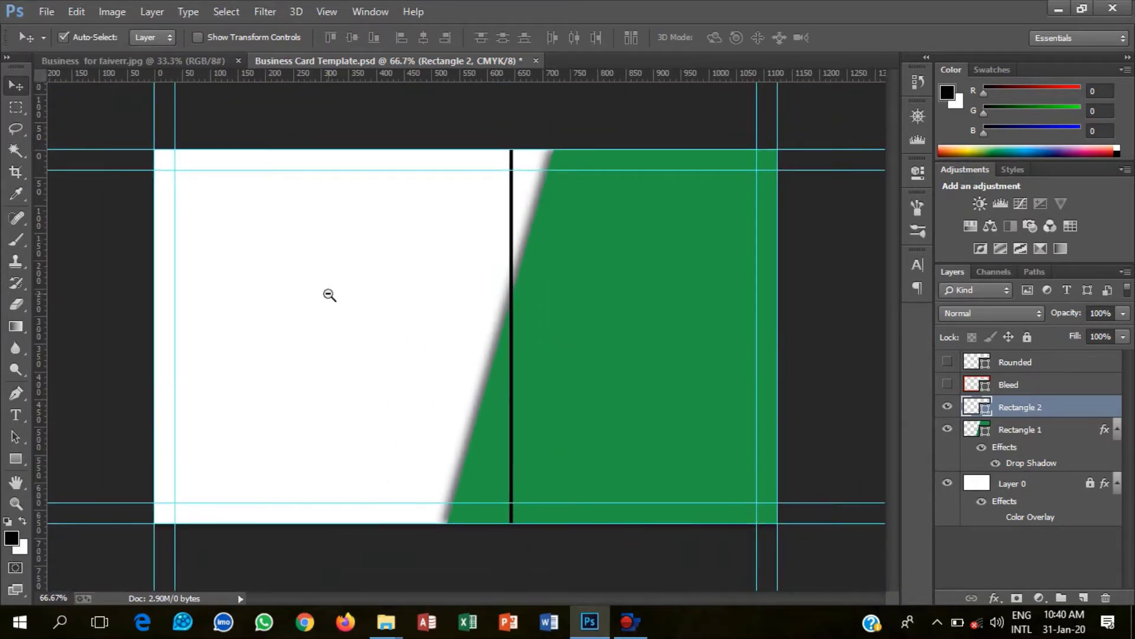
- Rotate the black line about 16° to parallel the green slant, then shift the green panel left
alt+click(330, 294)
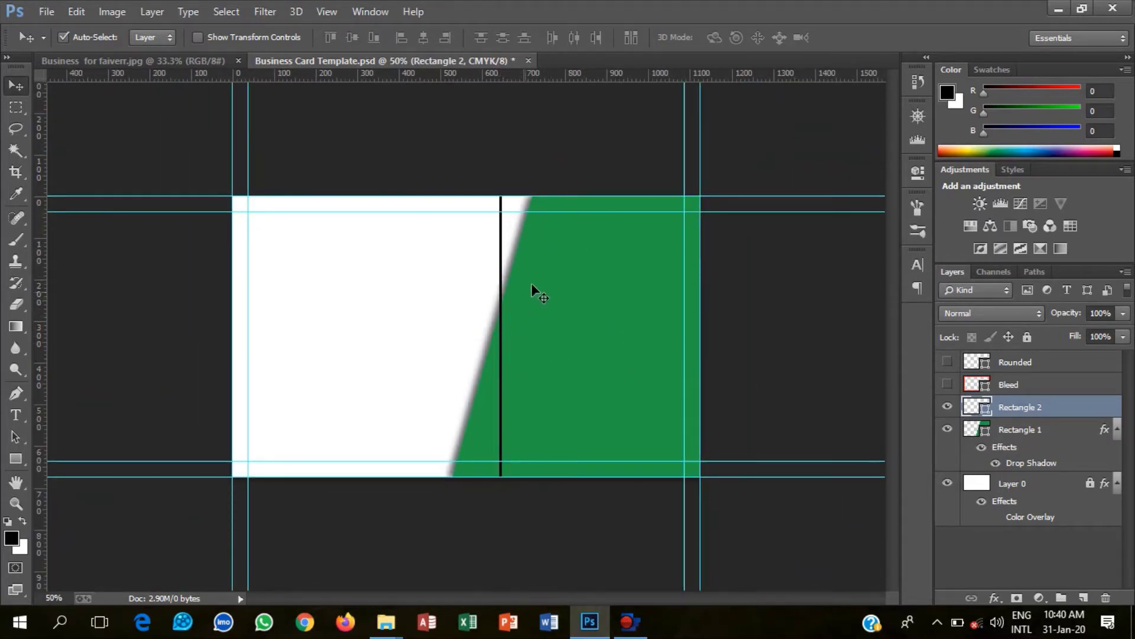
click(507, 273)
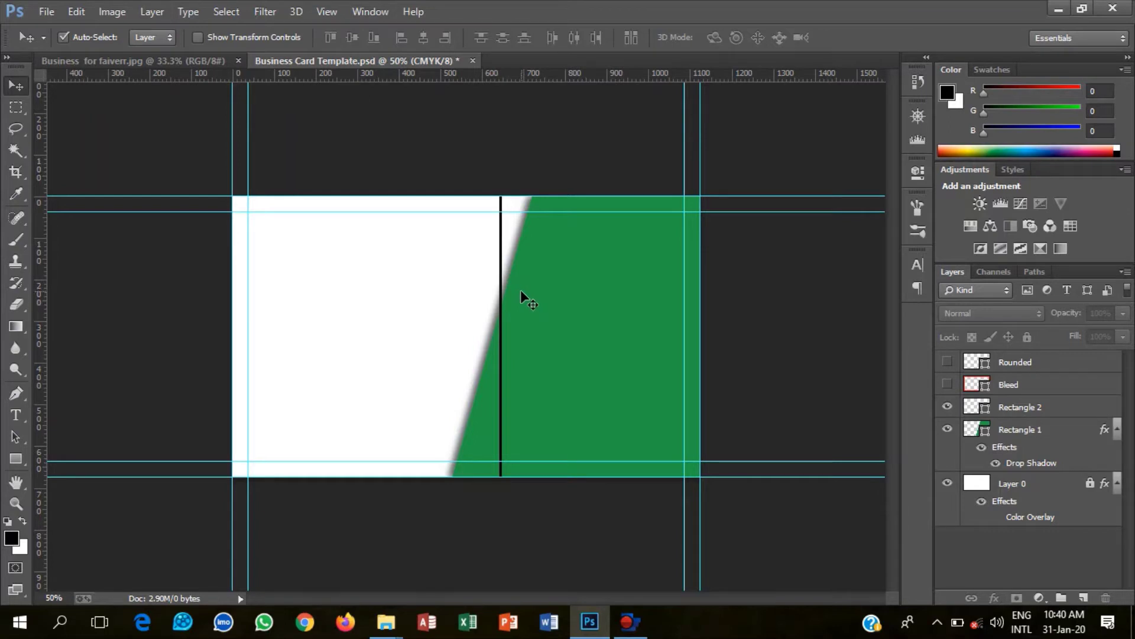
click(1028, 410)
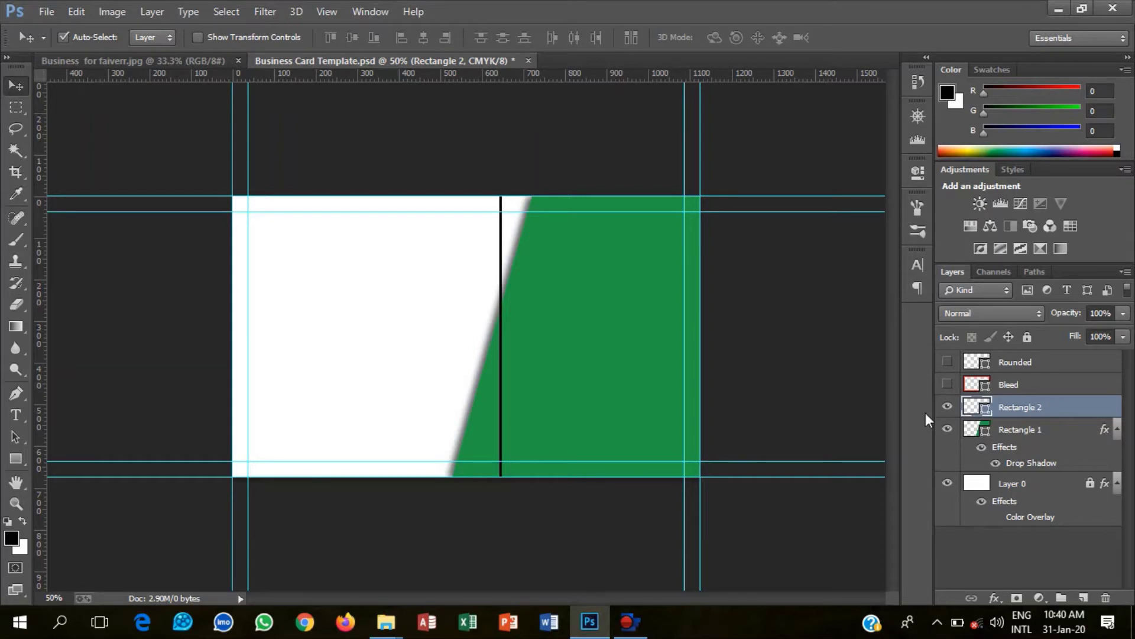
key(ctrl+t)
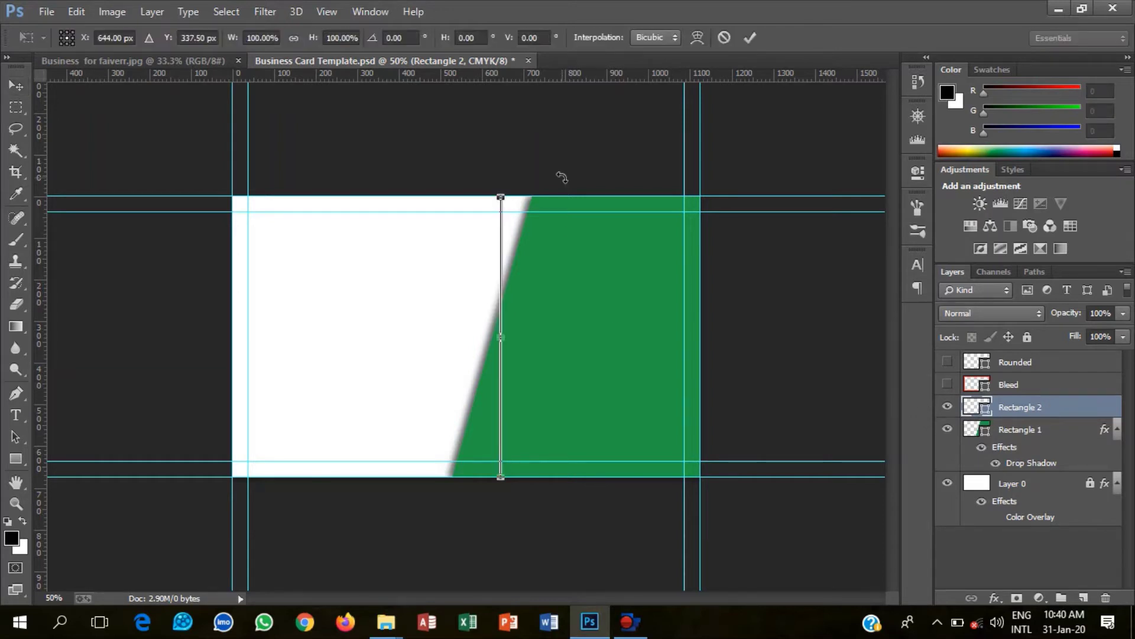
drag(562, 177, 587, 217)
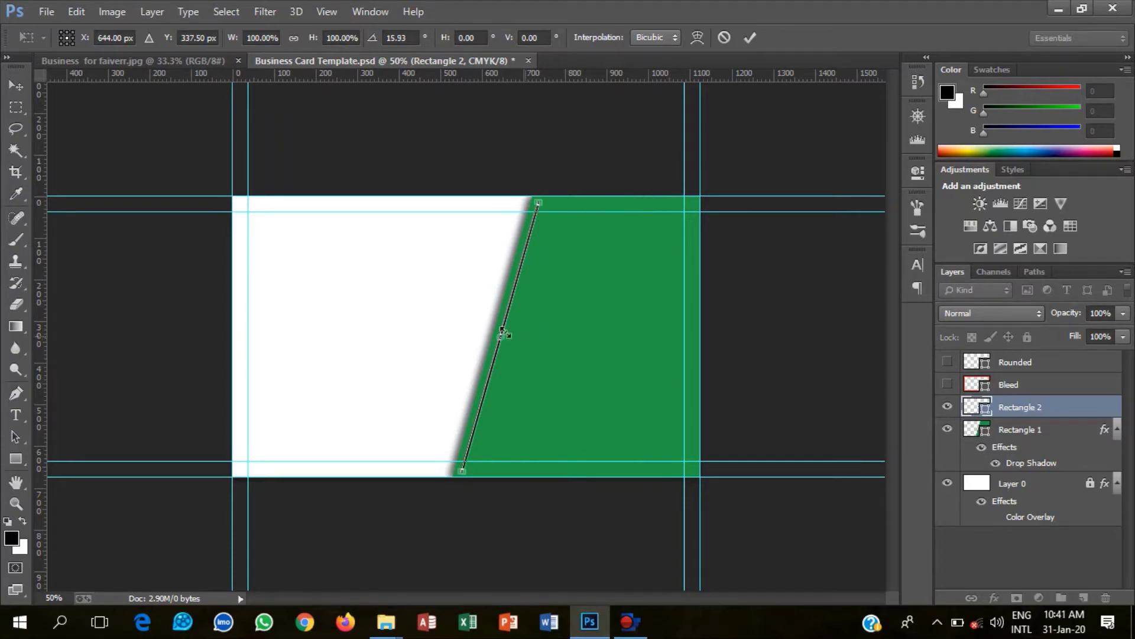
click(15, 86)
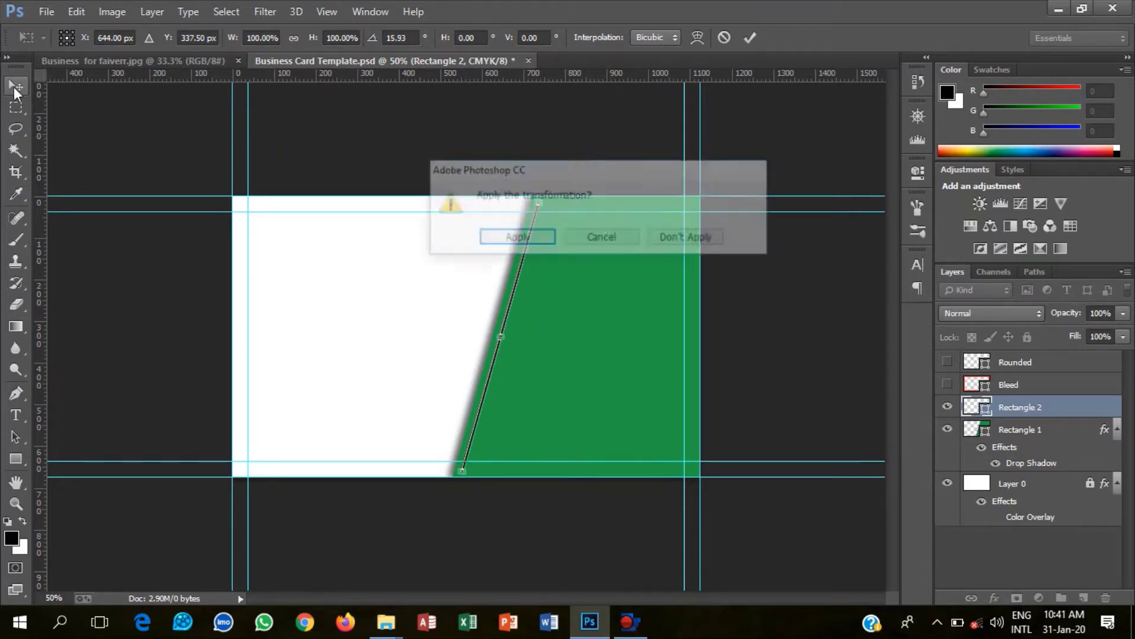
click(514, 237)
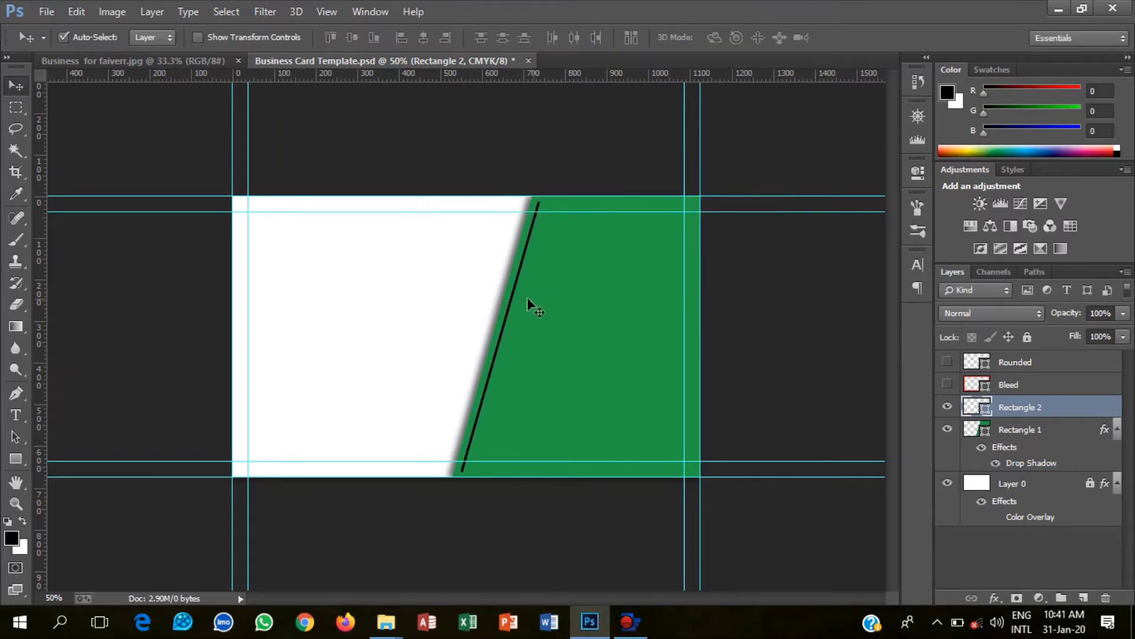
drag(511, 299, 489, 299)
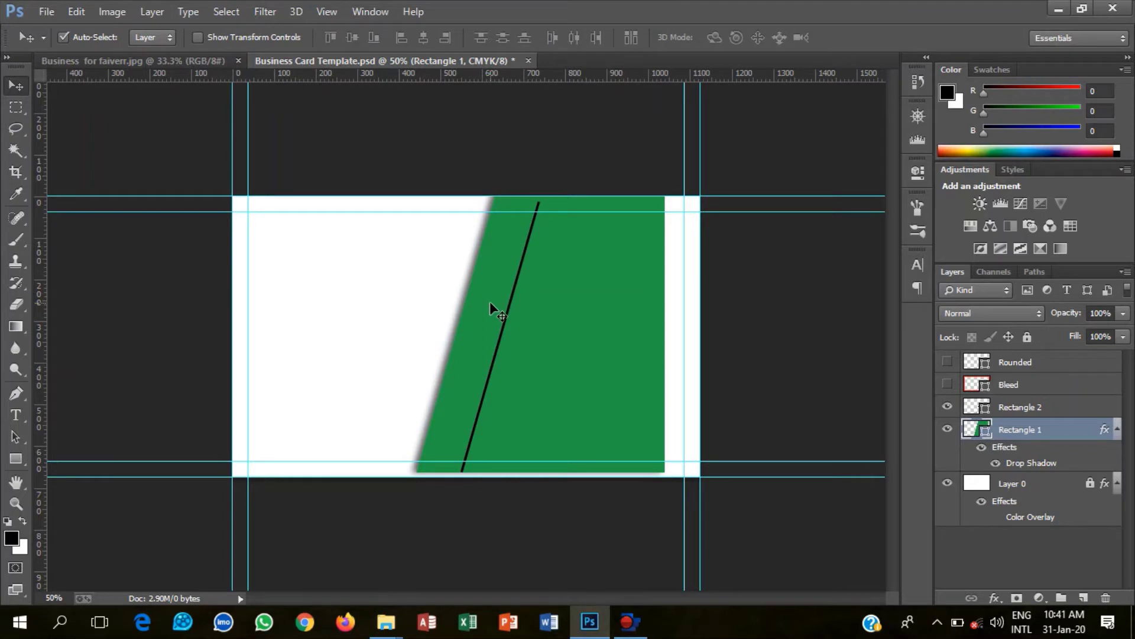
- Undo the green shape's move, lock Rectangle 1, and shift the black line left onto the white area
key(ctrl+z)
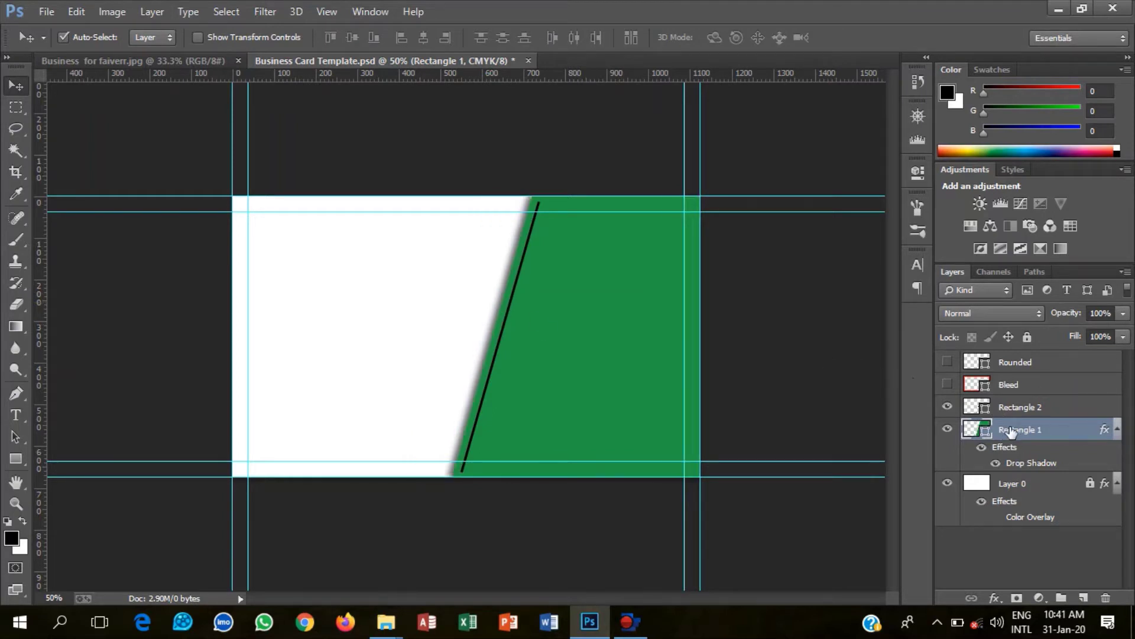
click(1028, 335)
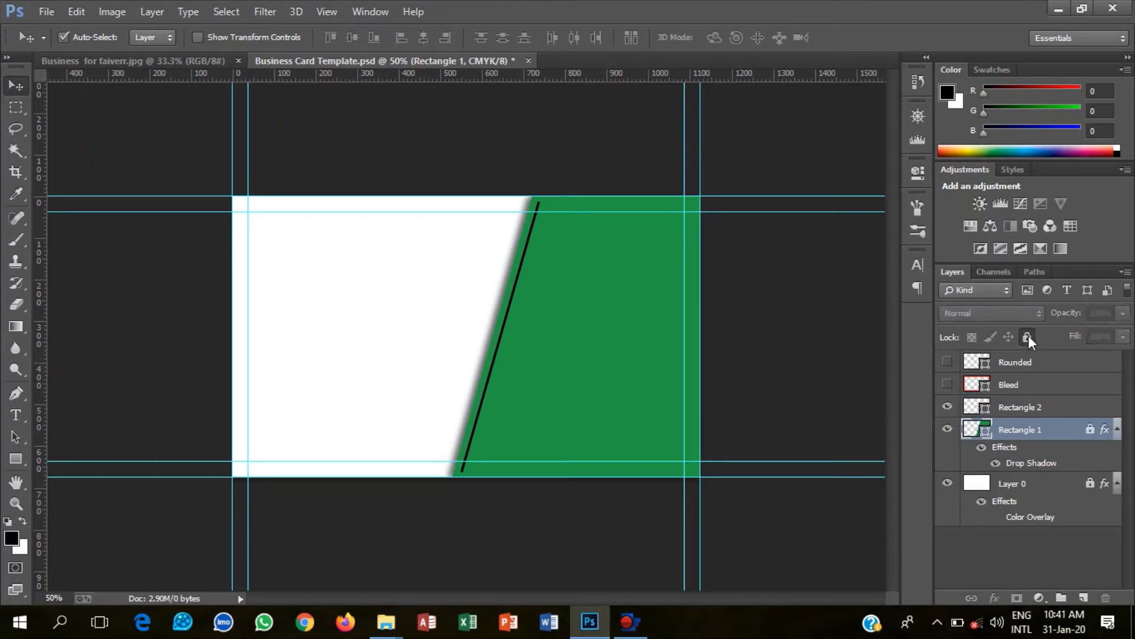
click(512, 301)
click(1076, 413)
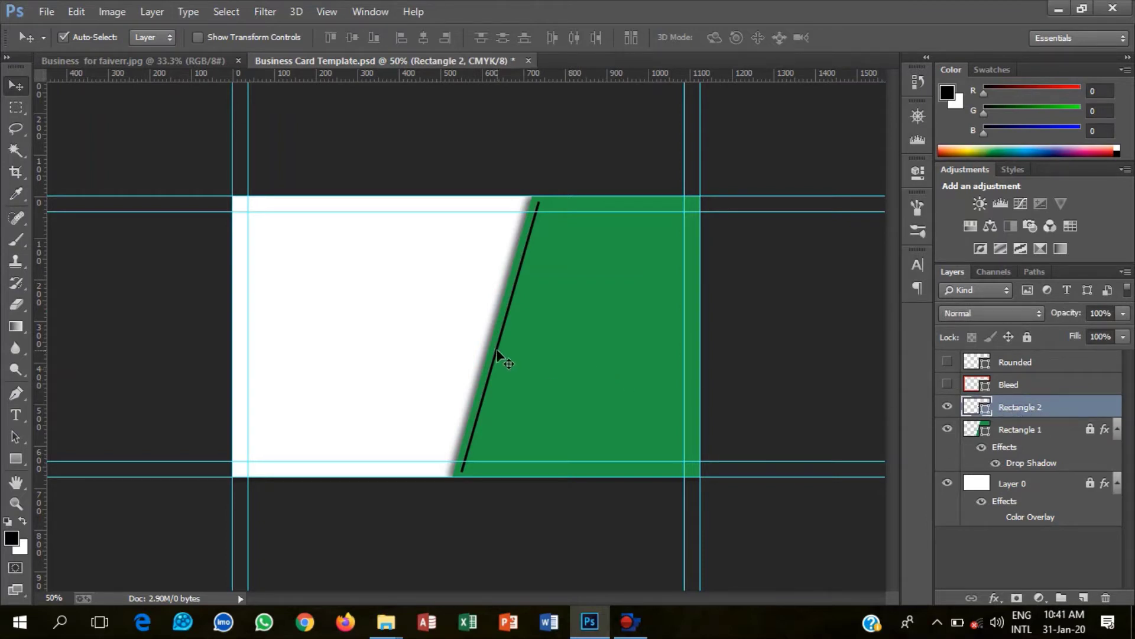
drag(498, 350, 466, 357)
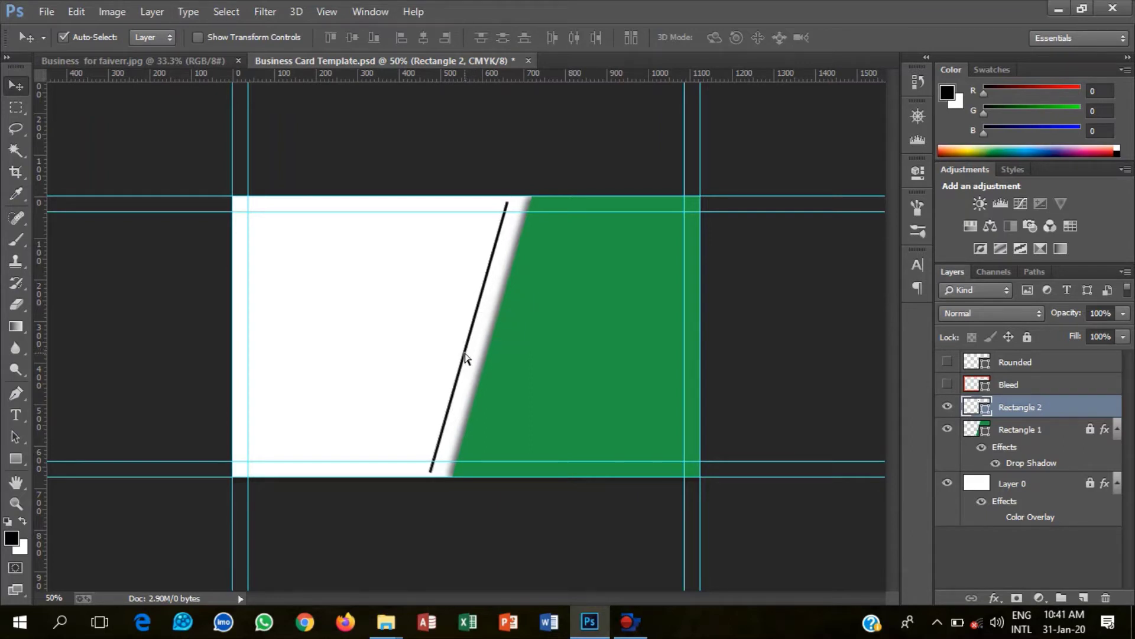
- Stretch the black line up to the card's top edge and tilt it parallel to the green edge
key(ctrl+t)
drag(488, 203, 491, 157)
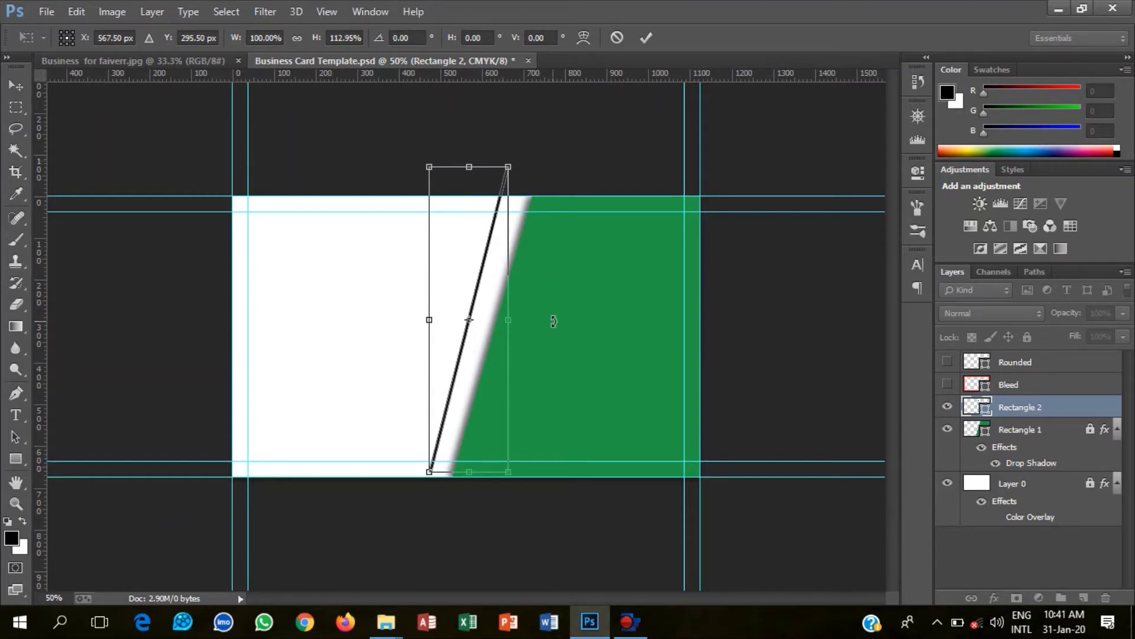
key(Return)
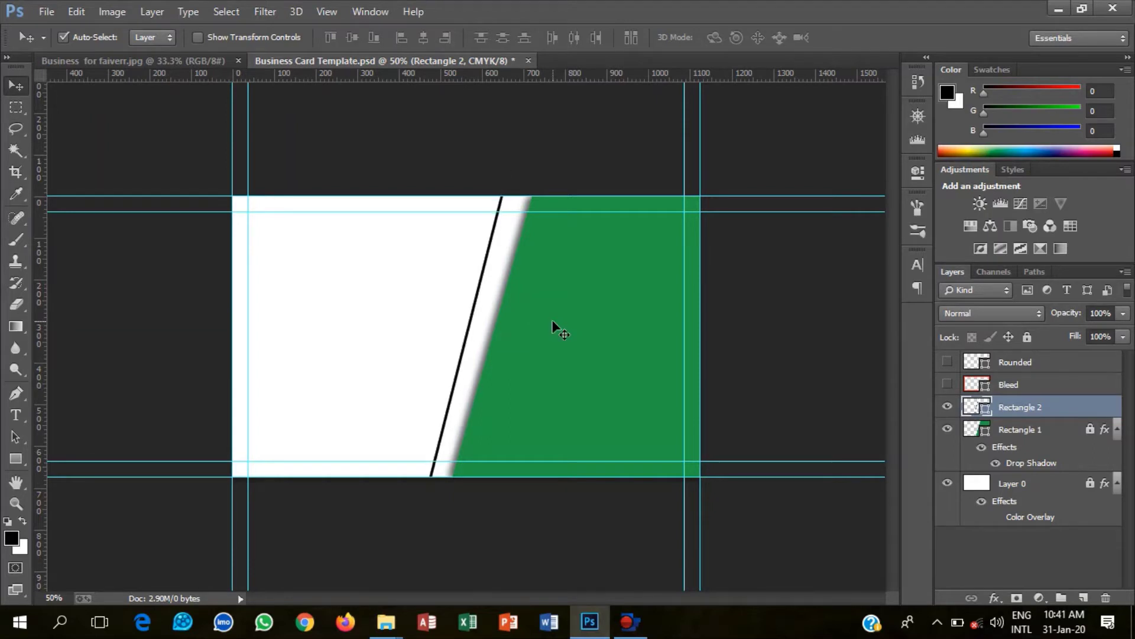
key(Right)
key(Right)
key(Right)
key(Right)
key(Right)
key(Right)
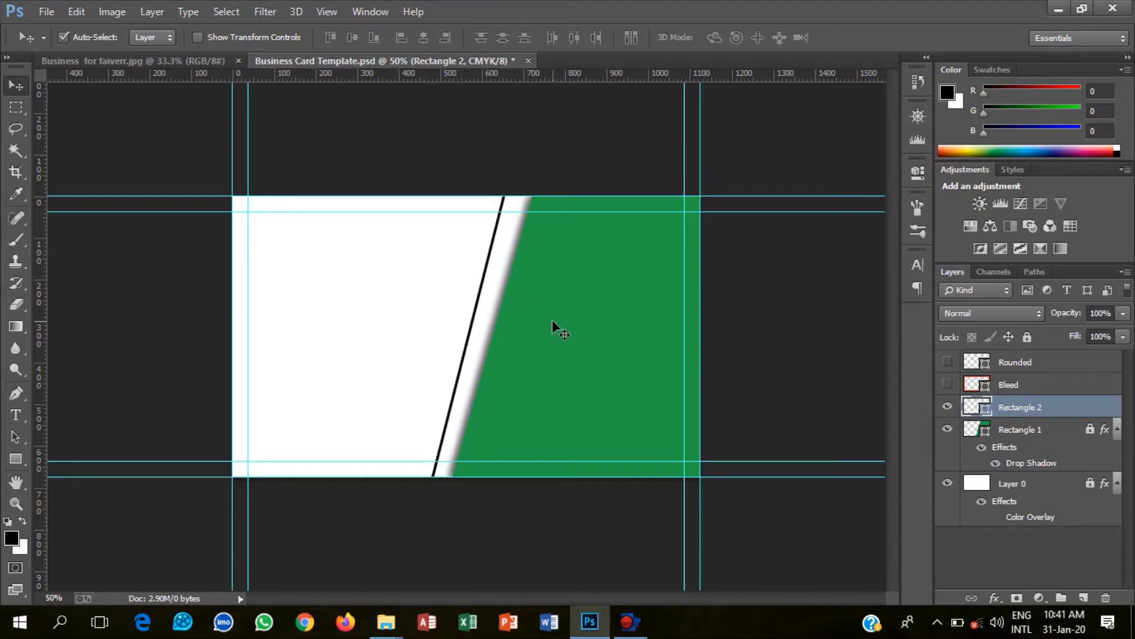
key(ctrl+t)
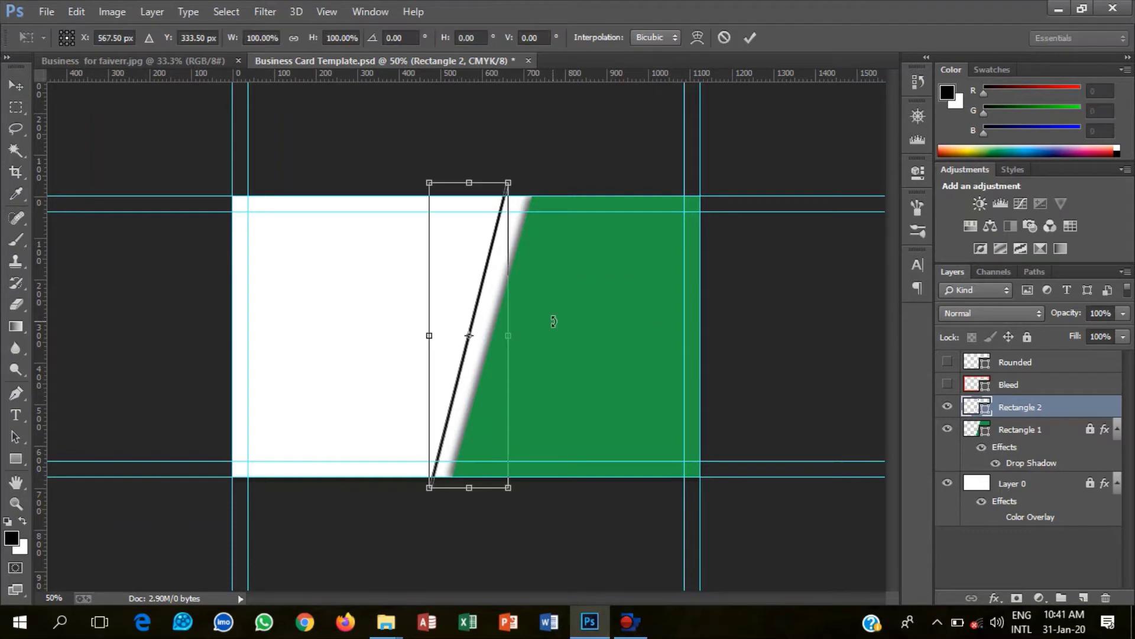
drag(595, 176, 597, 189)
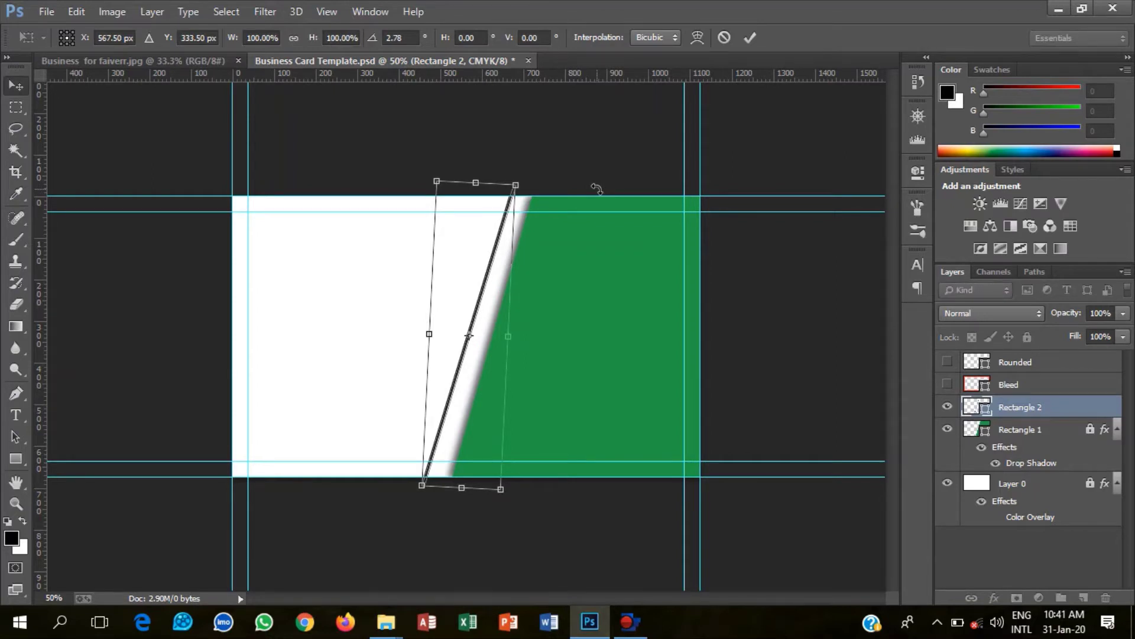
key(Return)
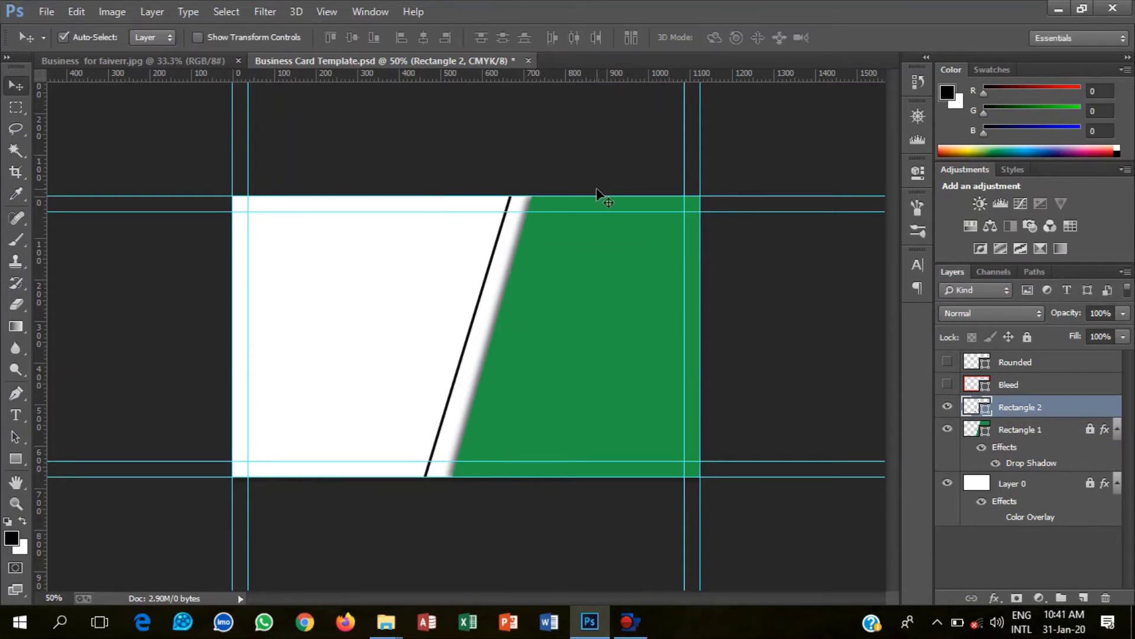
- Check the line's alignment up close, then fine-tune its tilt against the green edge
click(548, 196)
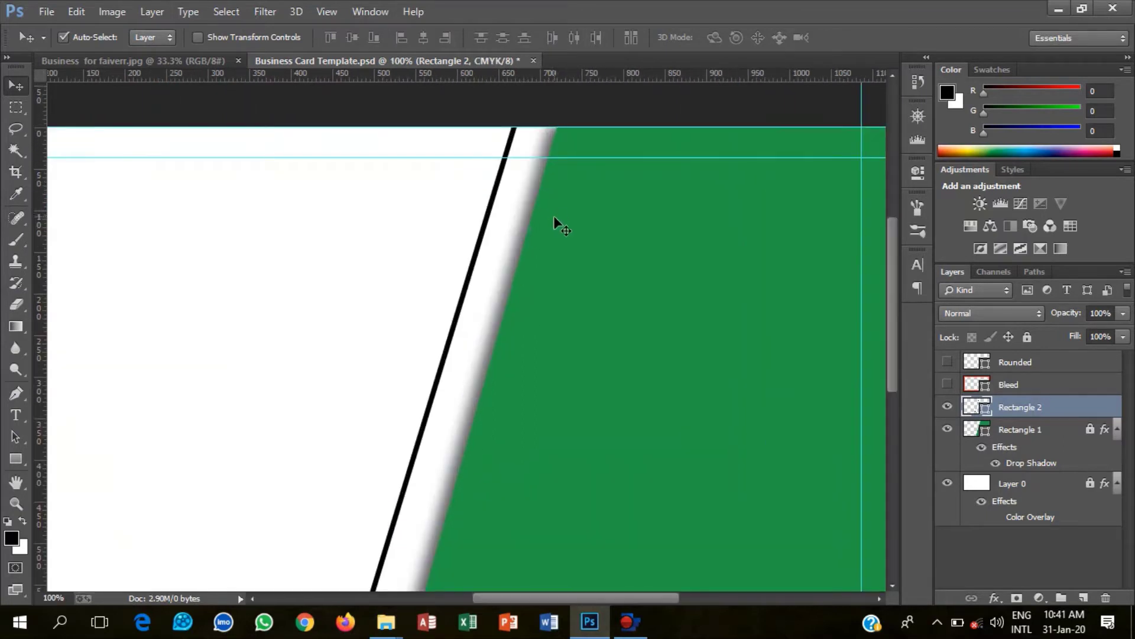
key(space)
key(ctrl+minus)
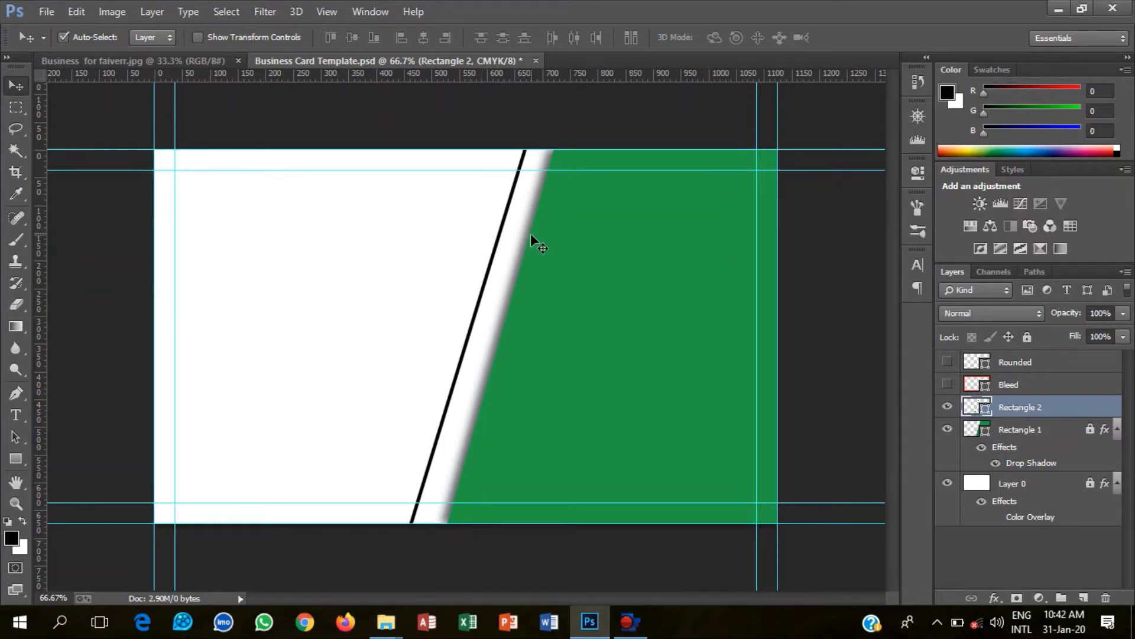
key(ctrl+t)
drag(583, 119, 583, 117)
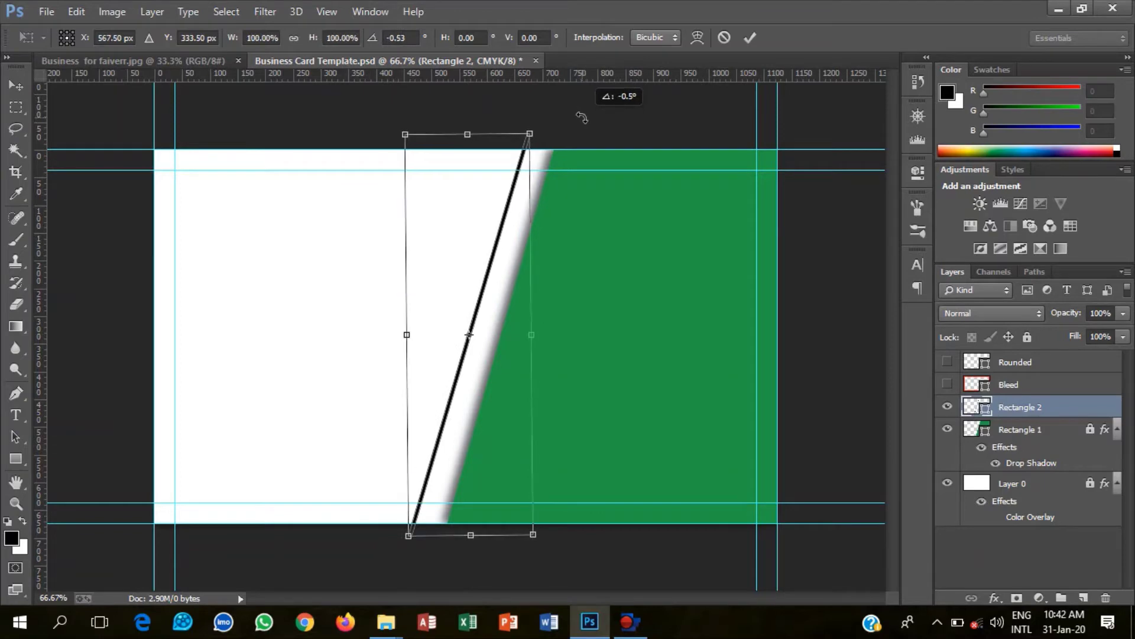
key(Return)
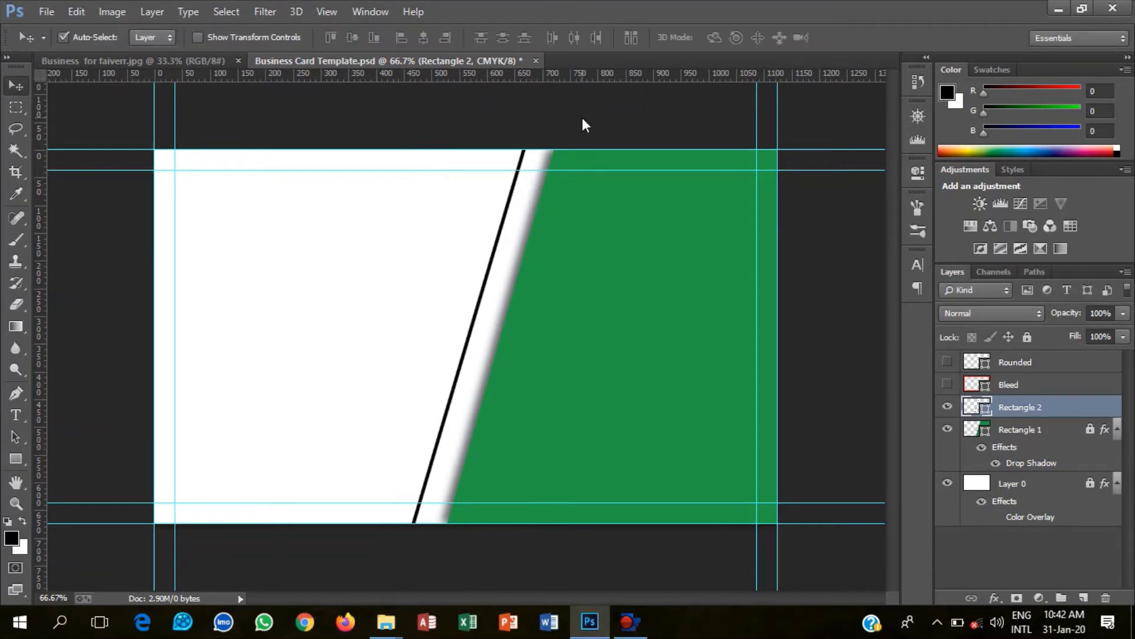
- Give the Rectangle 2 stripe a Drop Shadow layer style and nudge it right twice
right_click(1035, 407)
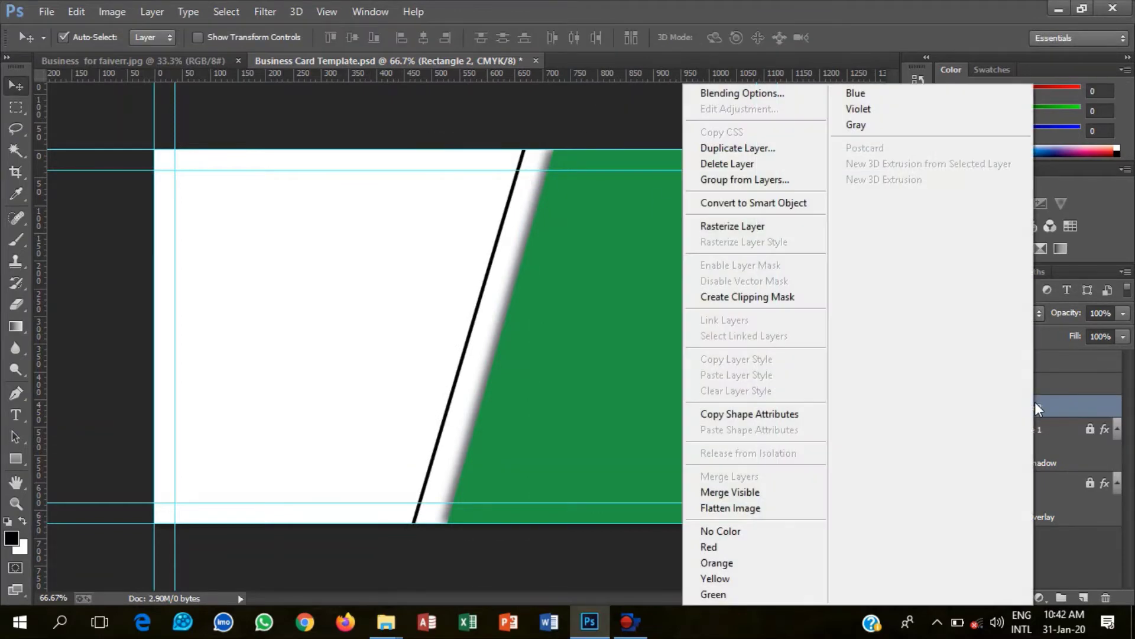
right_click(1067, 409)
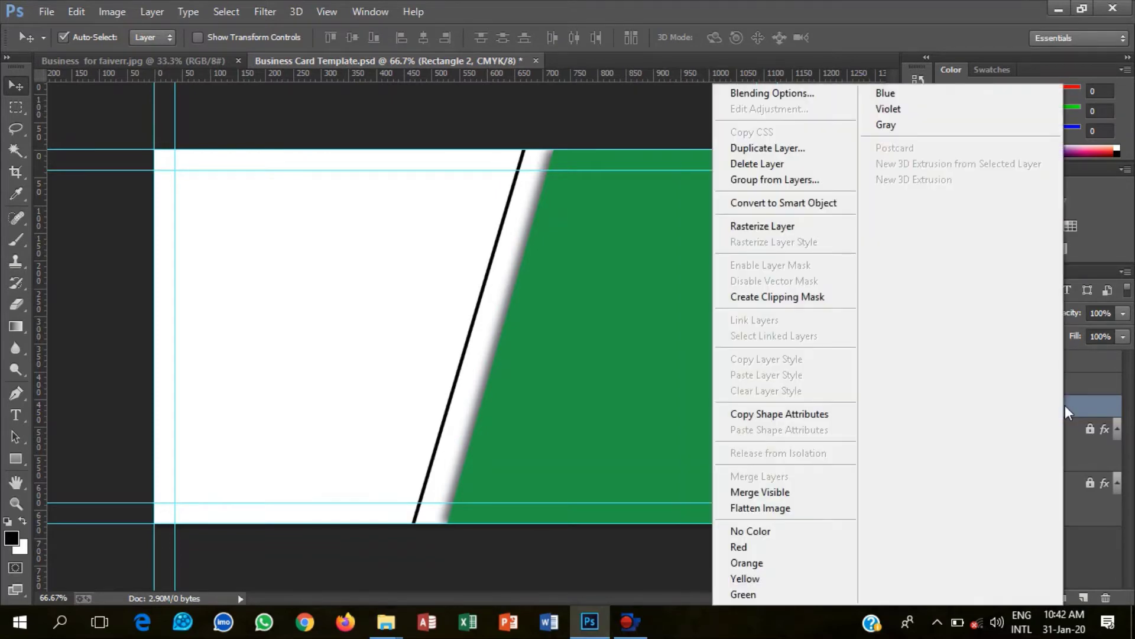
click(787, 95)
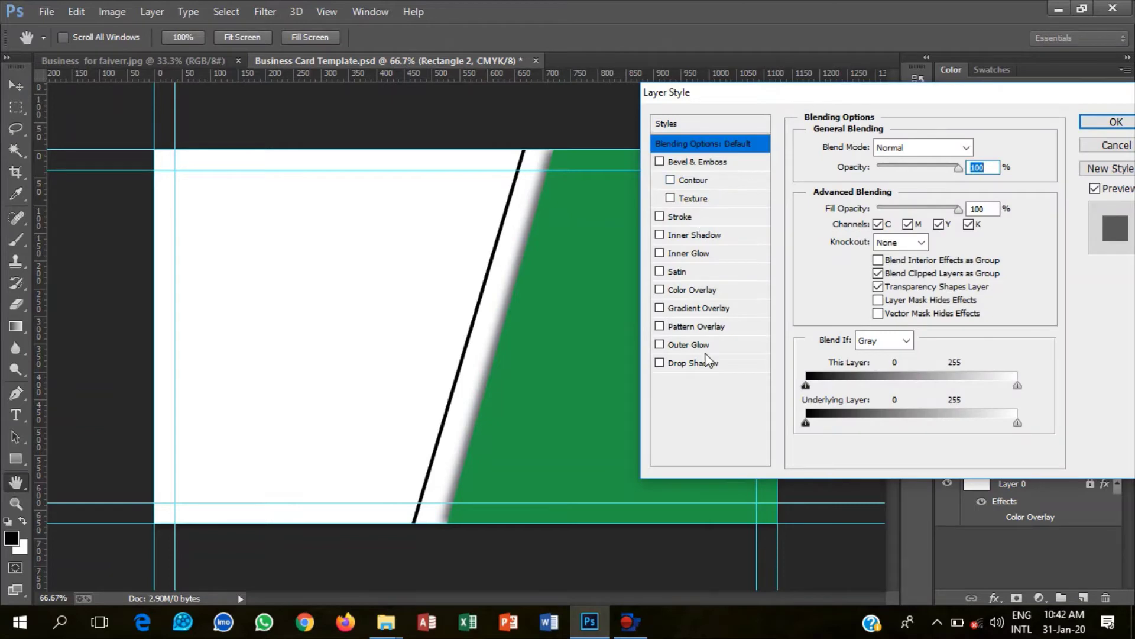
click(707, 363)
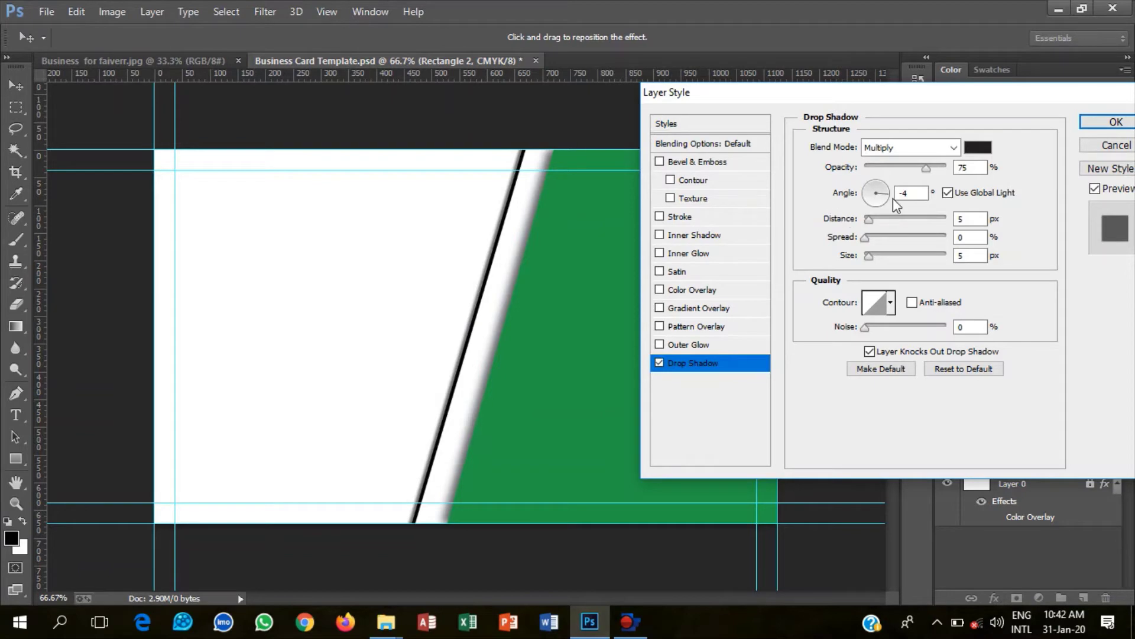
click(1100, 125)
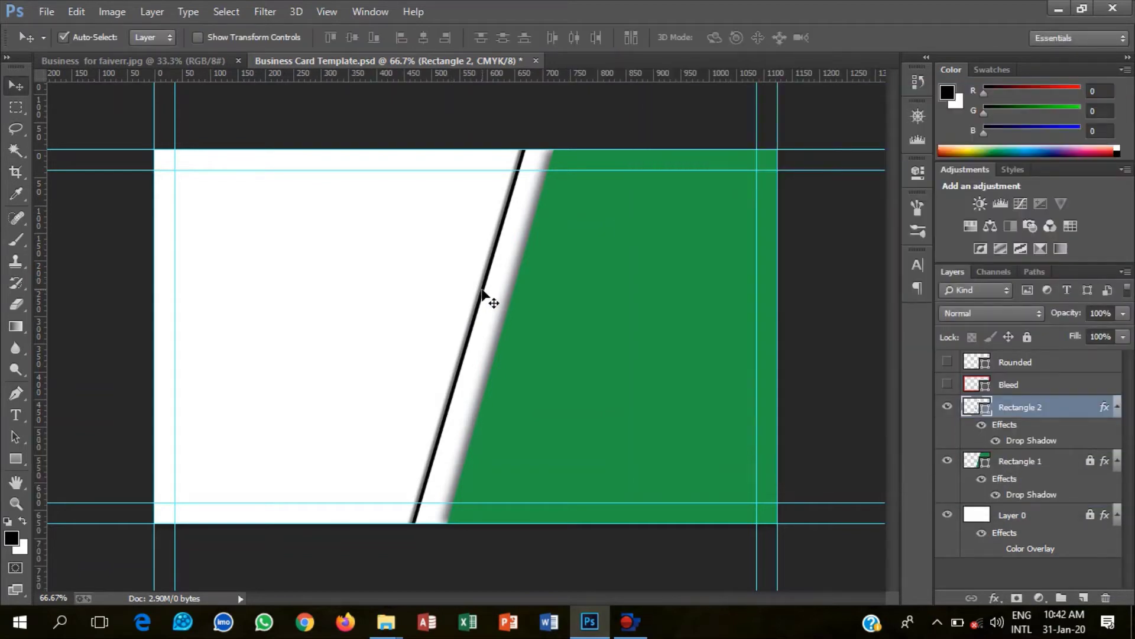
key(Right)
key(Right)
key(Right)
key(Right)
key(Right)
key(Right)
key(Right)
key(Right)
key(Right)
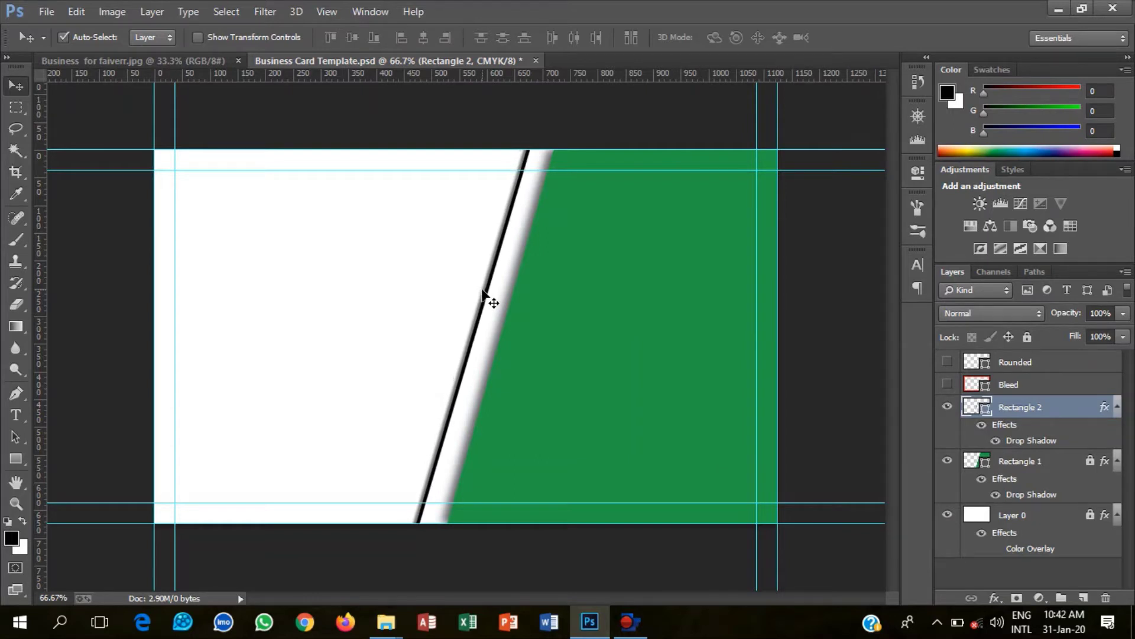
key(Right)
key(Right)
key(Right)
key(Right)
key(Right)
key(Right)
key(Right)
key(Right)
key(Right)
key(Right)
key(Right)
key(Right)
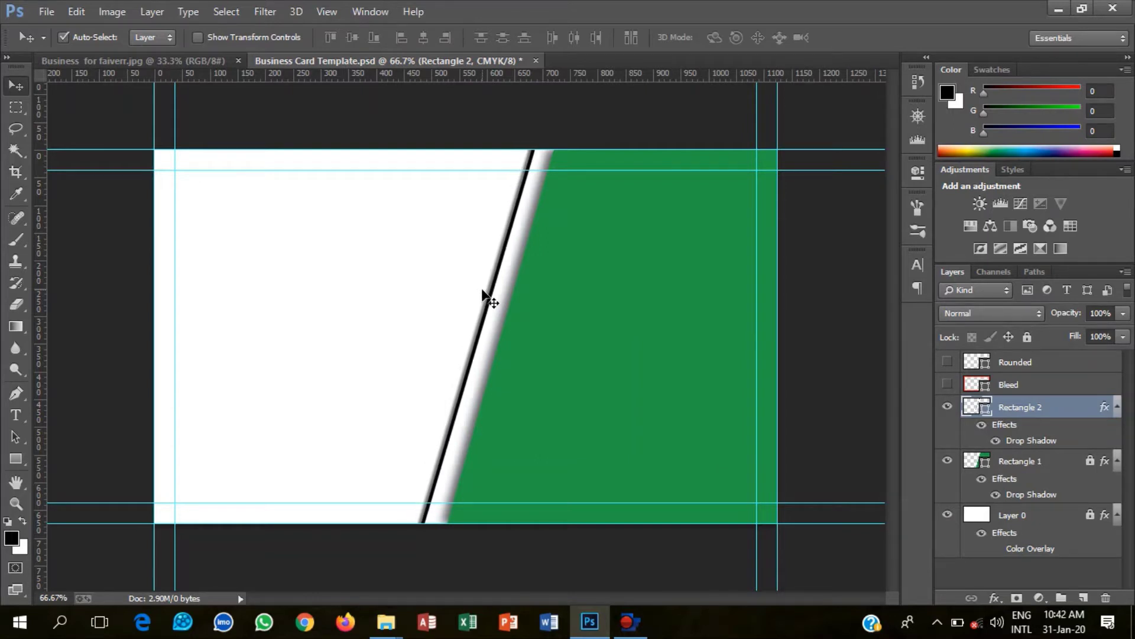
- Draw a black circle with the Ellipse Tool on the card's white left side
click(12, 464)
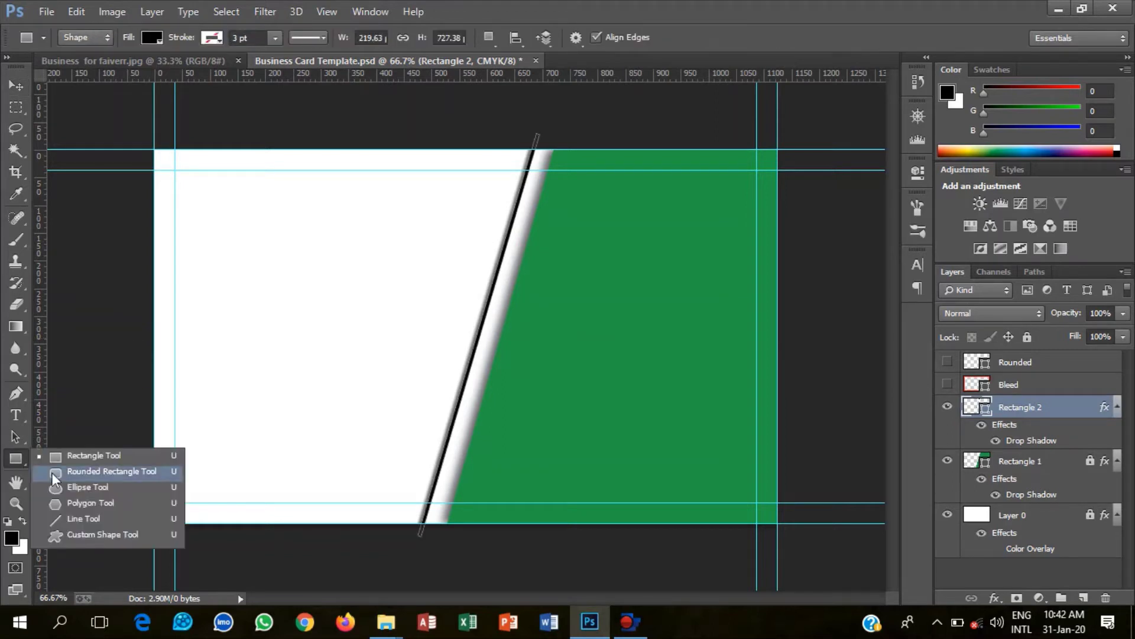
click(79, 491)
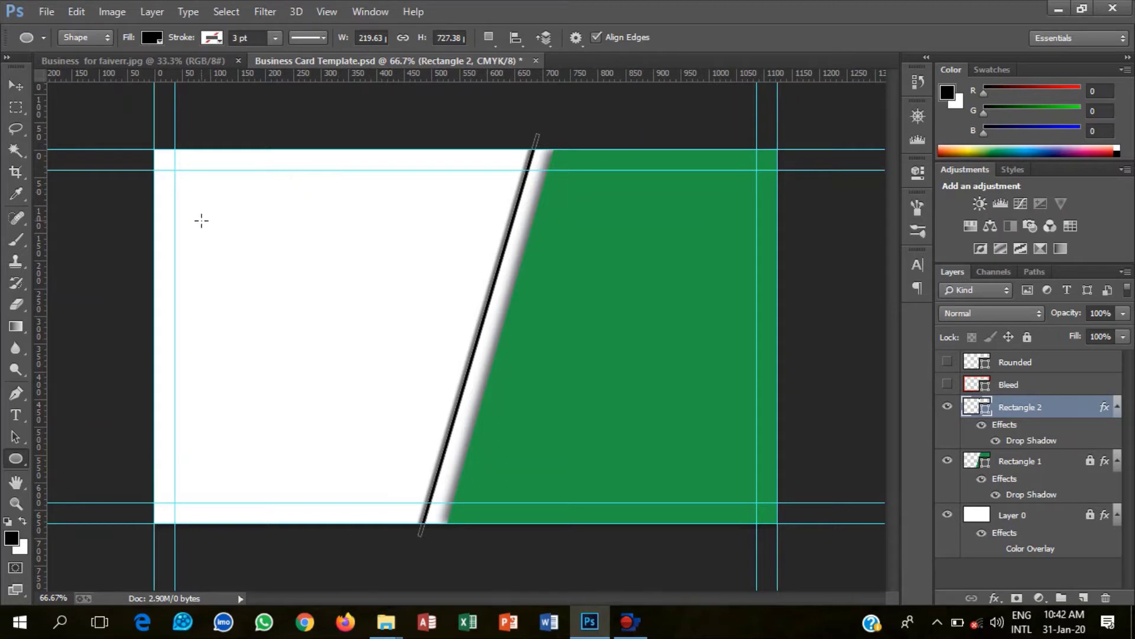
drag(201, 221, 371, 394)
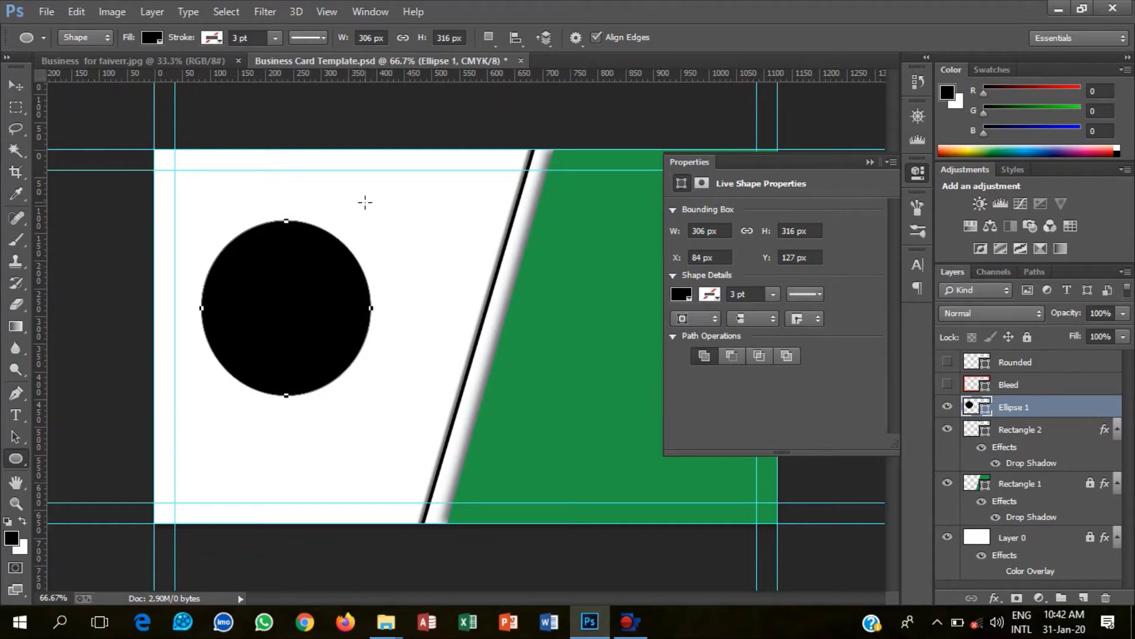
key(Return)
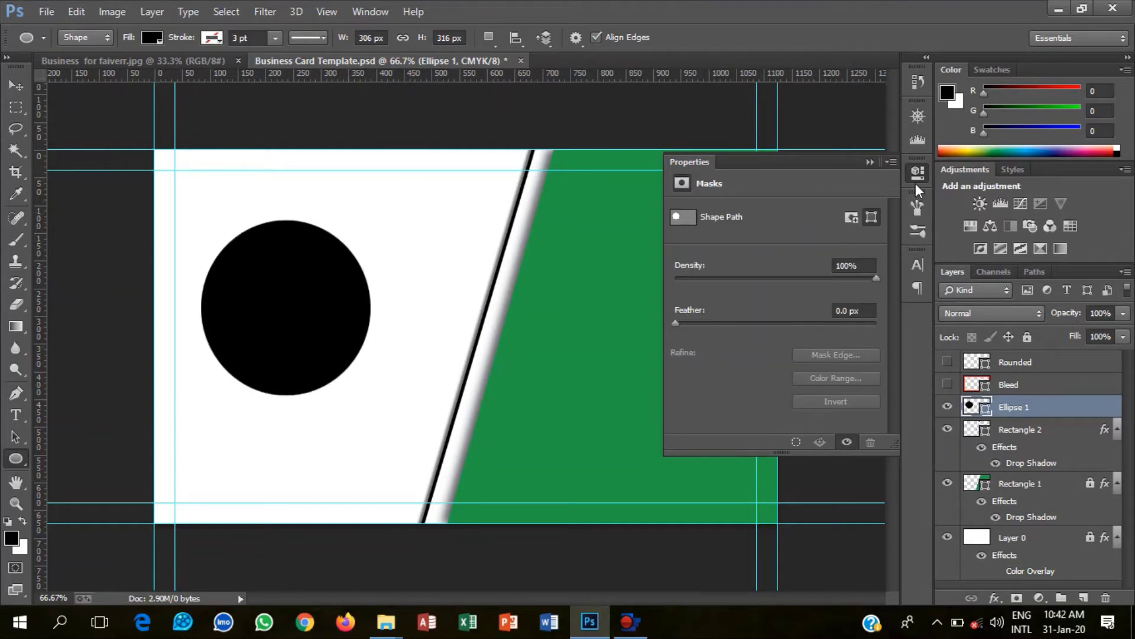
click(917, 174)
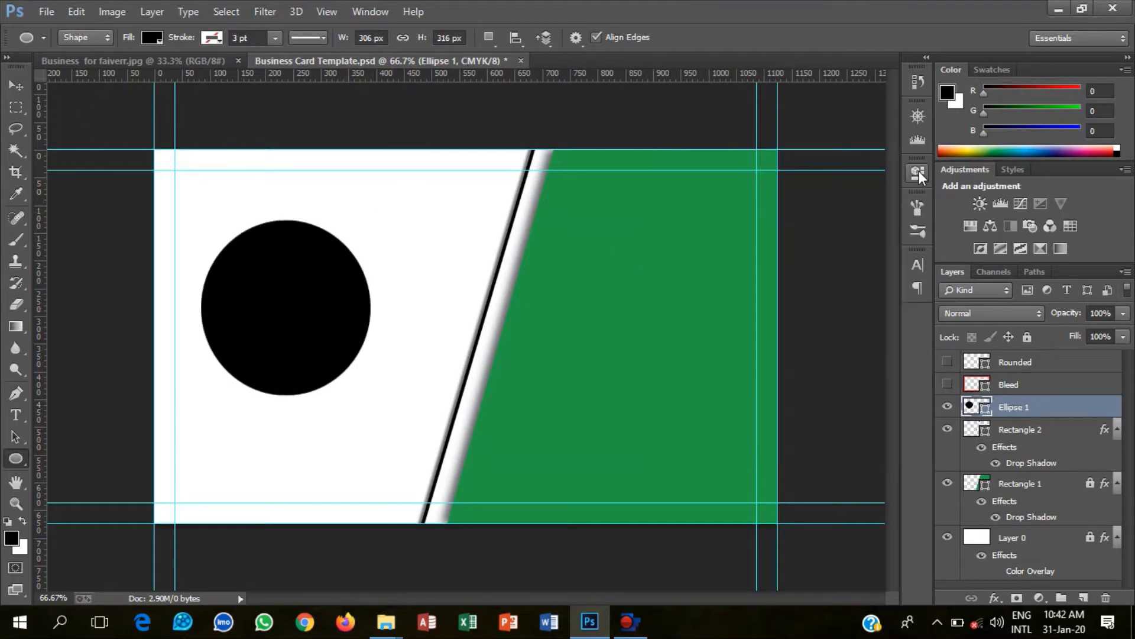
- Open the image file 'logo youtube'
click(42, 8)
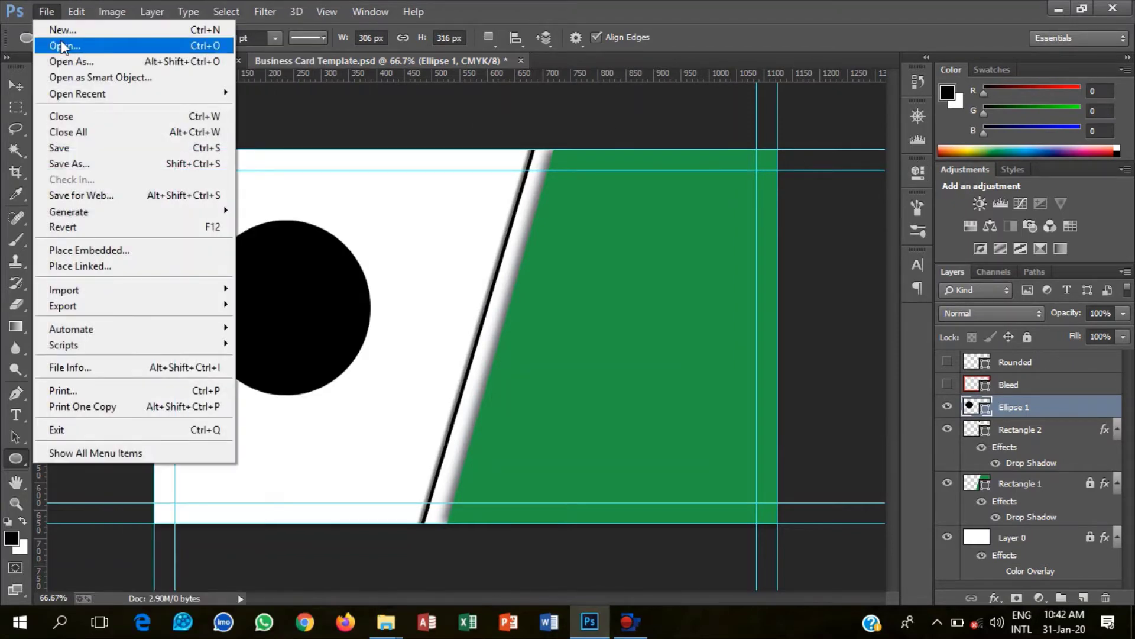
click(62, 41)
scroll(554, 298, down, 5)
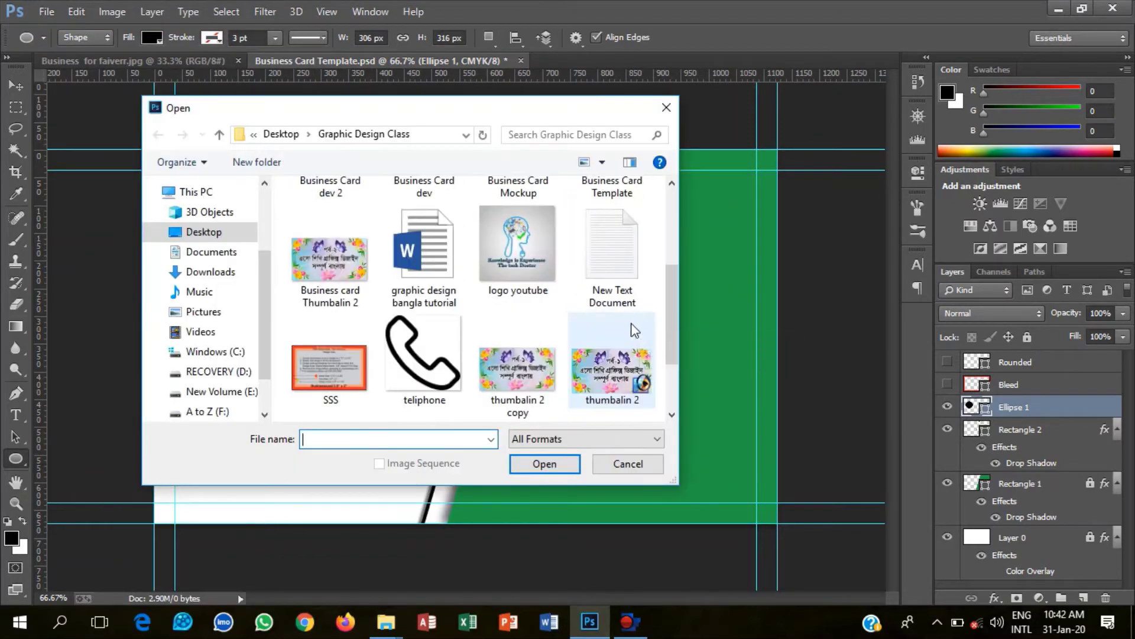
scroll(555, 298, down, 3)
scroll(555, 298, up, 3)
click(541, 321)
double_click(542, 321)
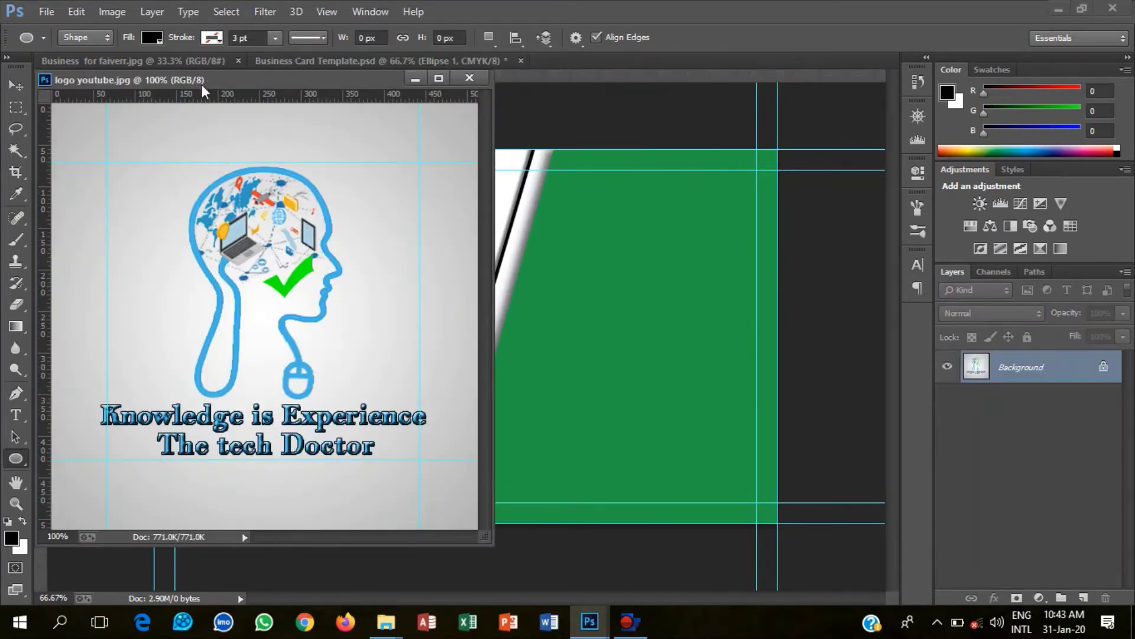
- Drag the logo into the Business Card document, close the logo file, and position it over the circle
drag(204, 83, 605, 97)
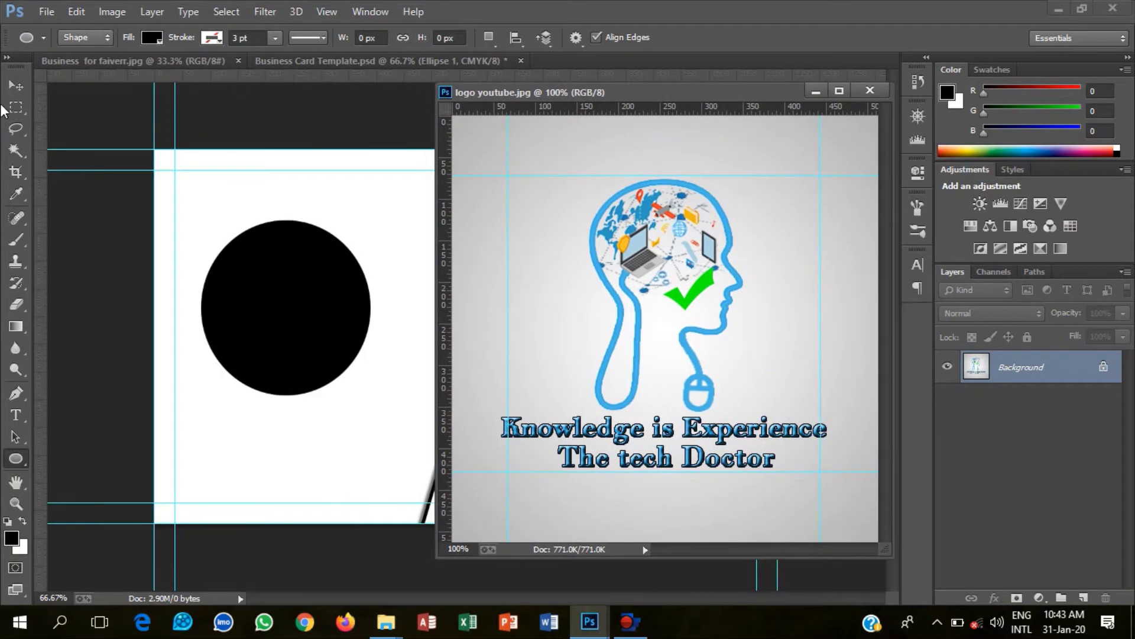
click(15, 87)
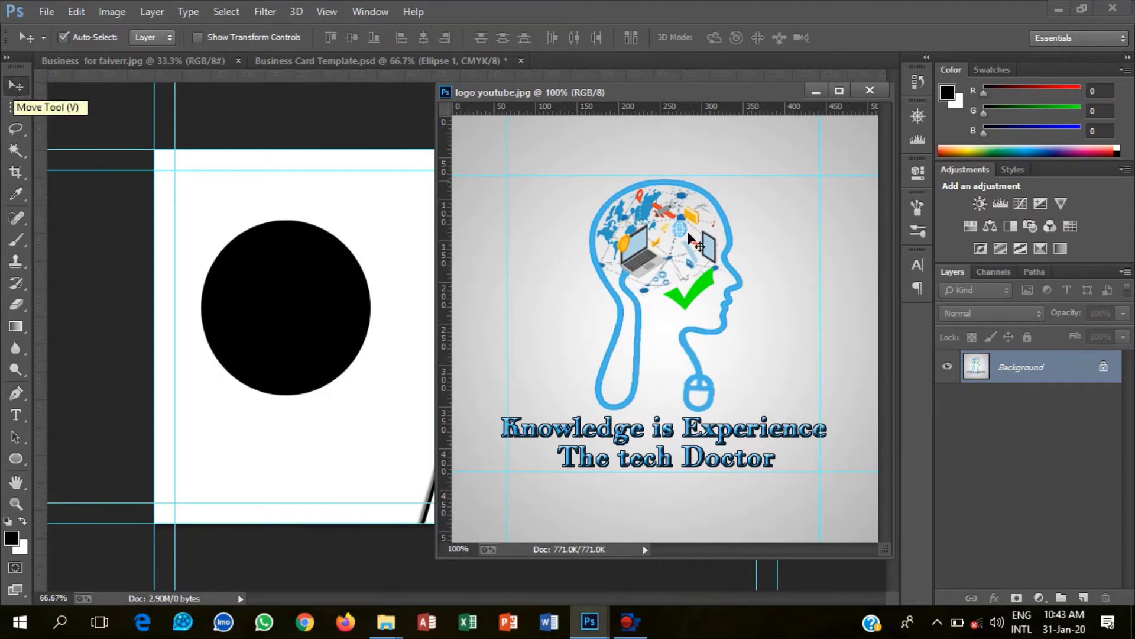
mouse_move(766, 322)
mouse_down()
mouse_move(359, 327)
mouse_move(329, 314)
mouse_up()
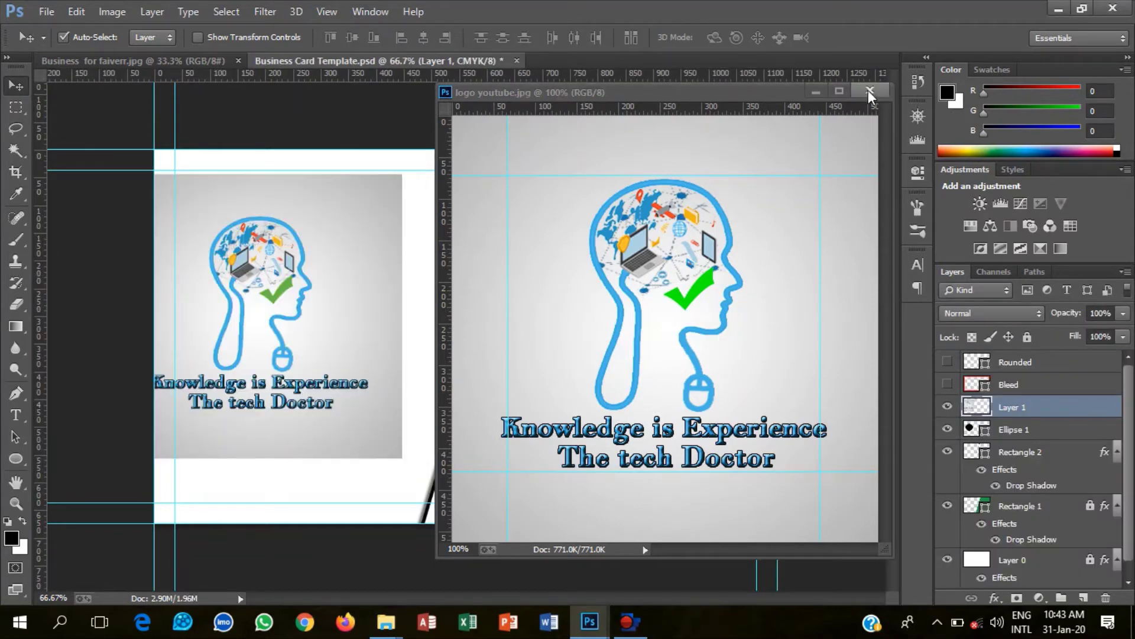
click(870, 91)
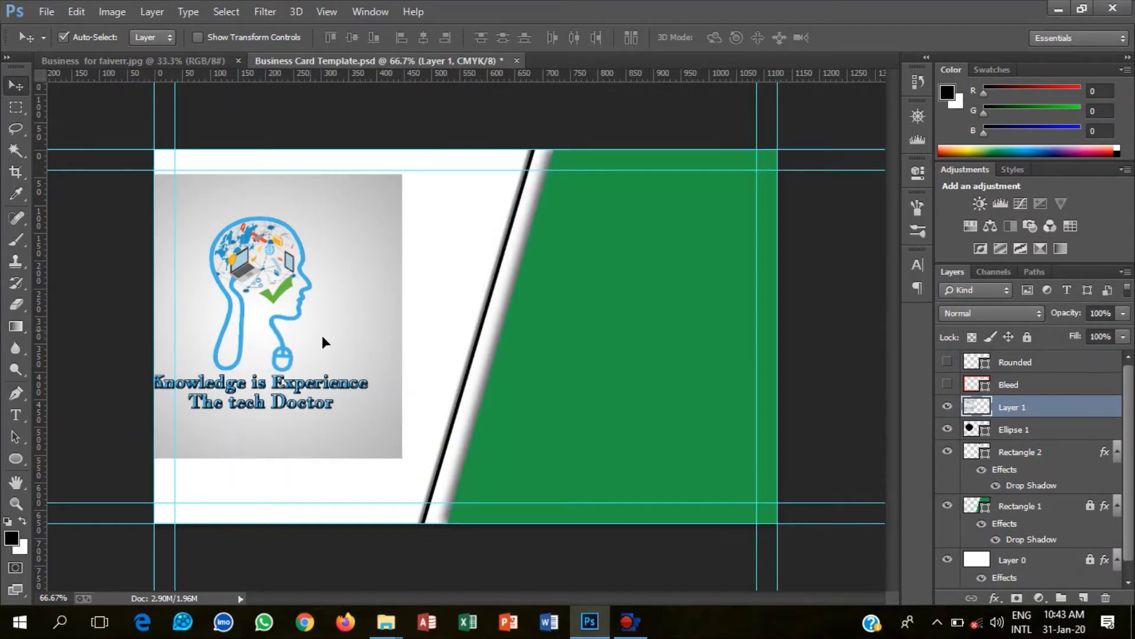
drag(322, 335, 342, 349)
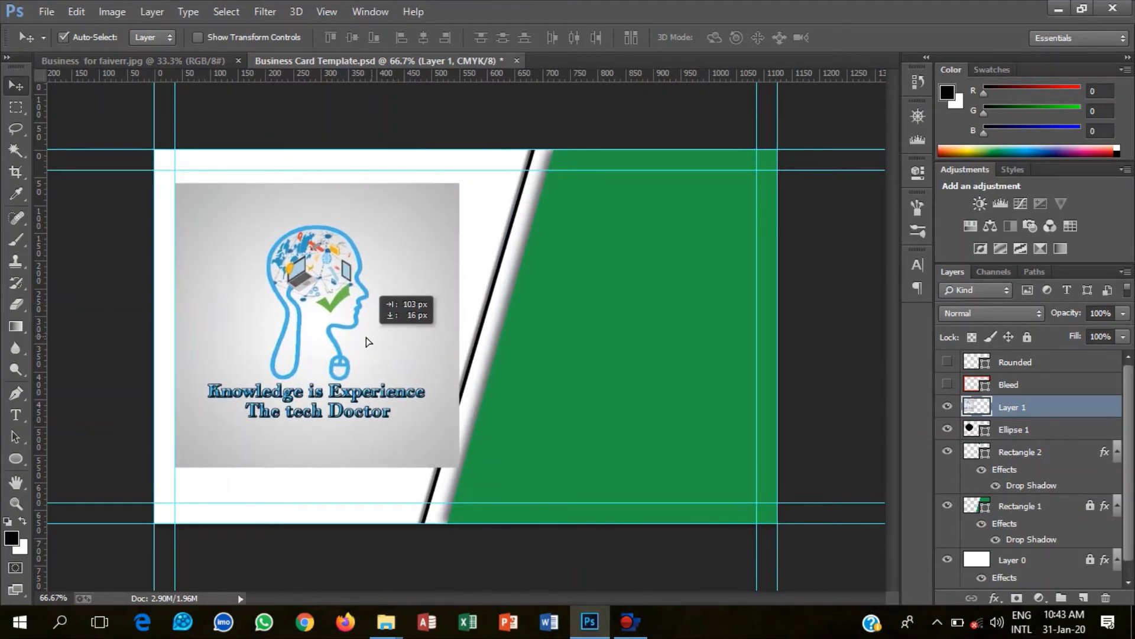
drag(342, 353, 388, 335)
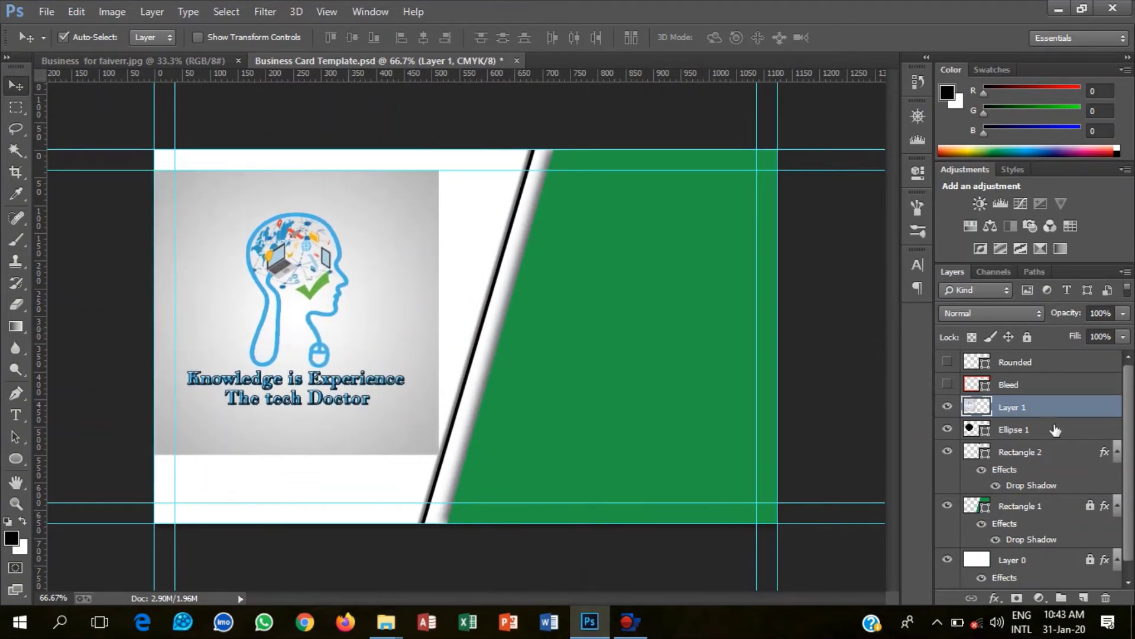
- Clip the logo layer to the black circle and scale it to about 71%, centred inside
right_click(1031, 409)
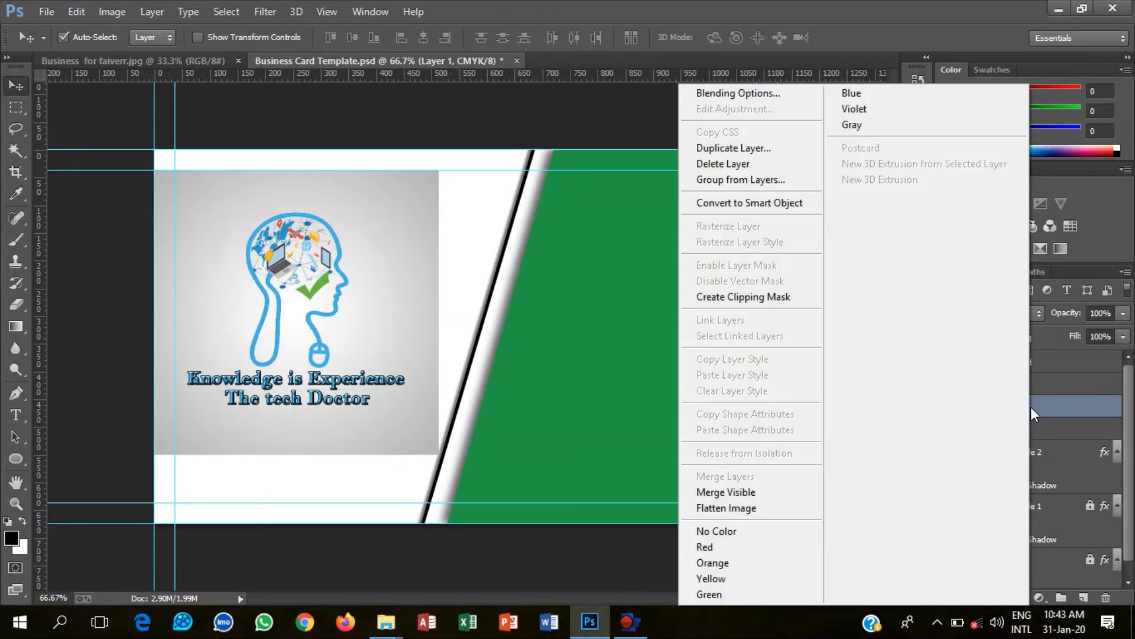
click(763, 309)
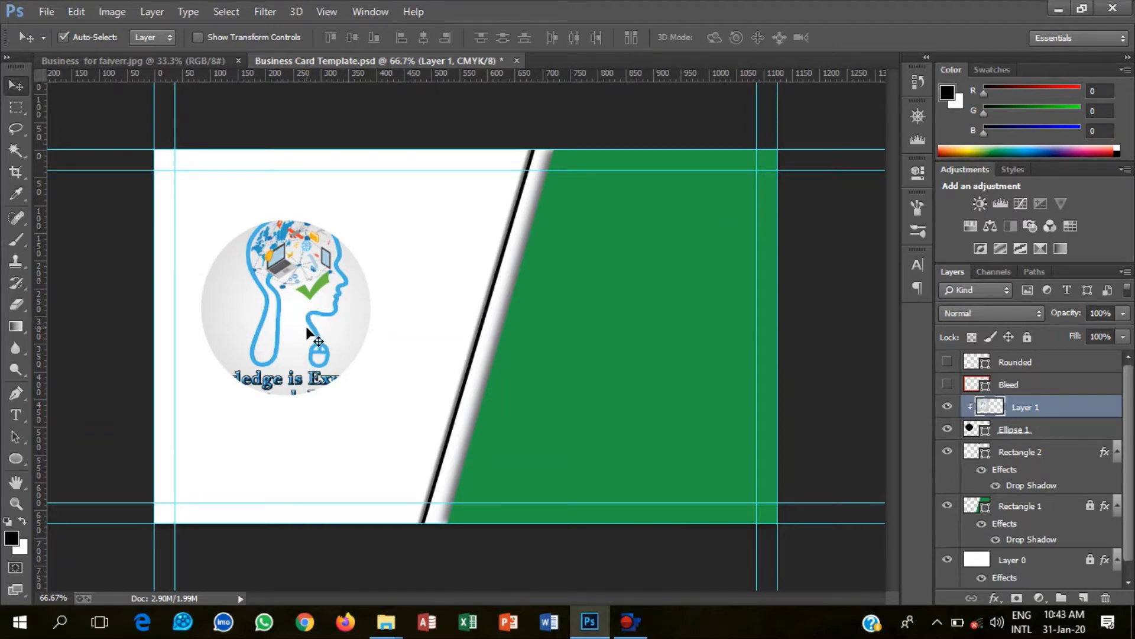
key(ctrl+t)
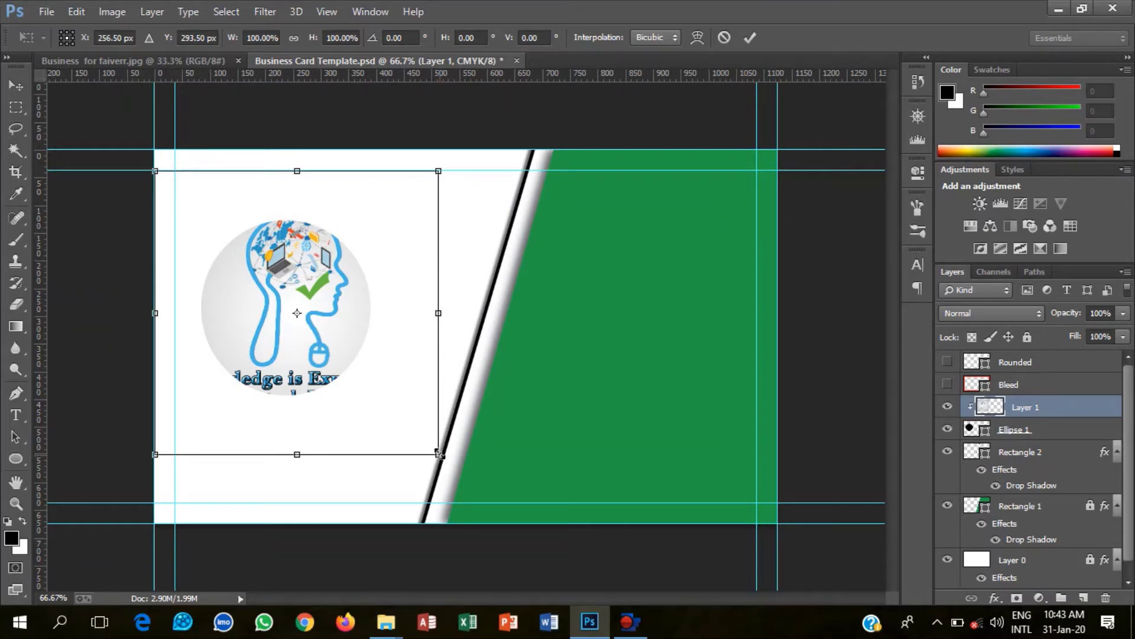
drag(438, 454, 385, 400)
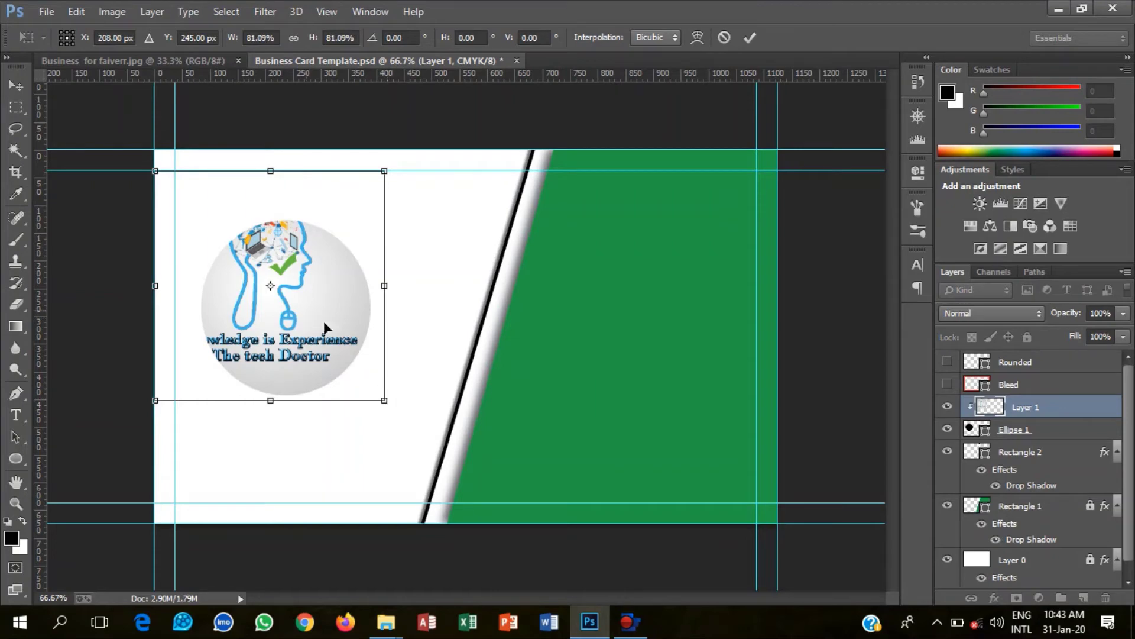
mouse_move(307, 307)
mouse_down()
mouse_move(342, 339)
mouse_move(319, 335)
mouse_up()
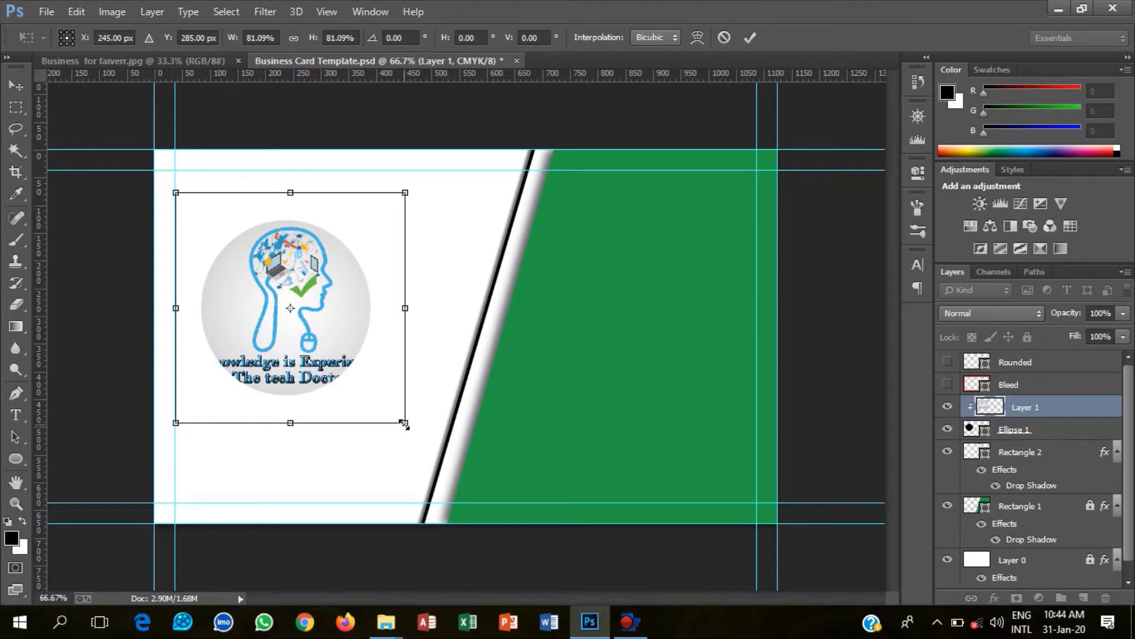
drag(407, 422, 378, 387)
drag(311, 327, 314, 331)
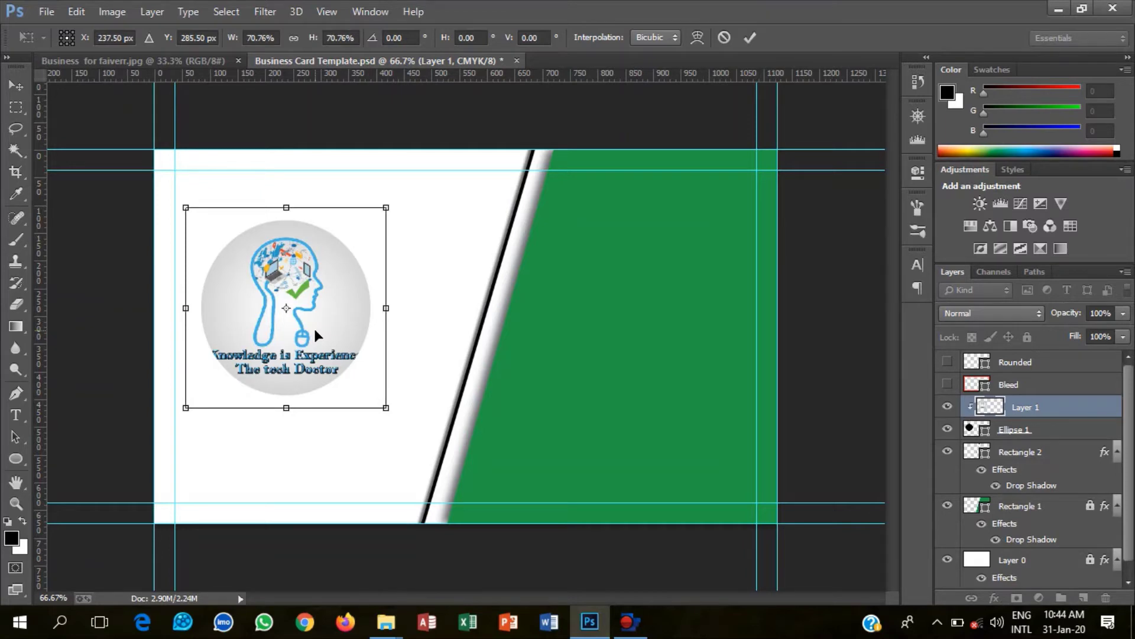
key(Return)
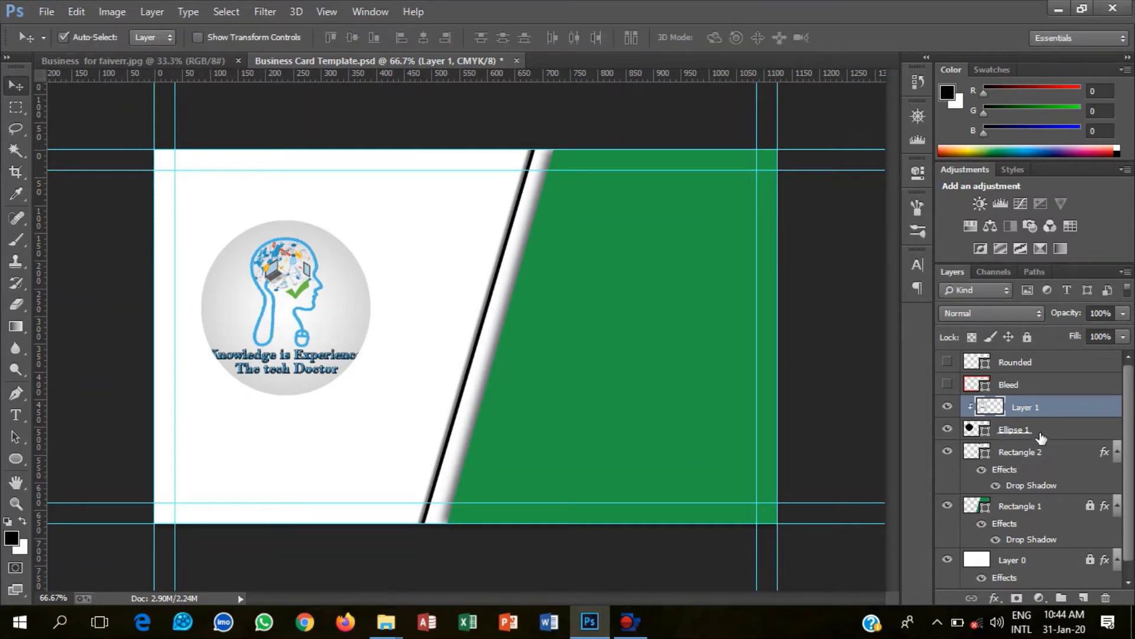
- Enlarge the Ellipse 1 circle with Free Transform
click(1041, 438)
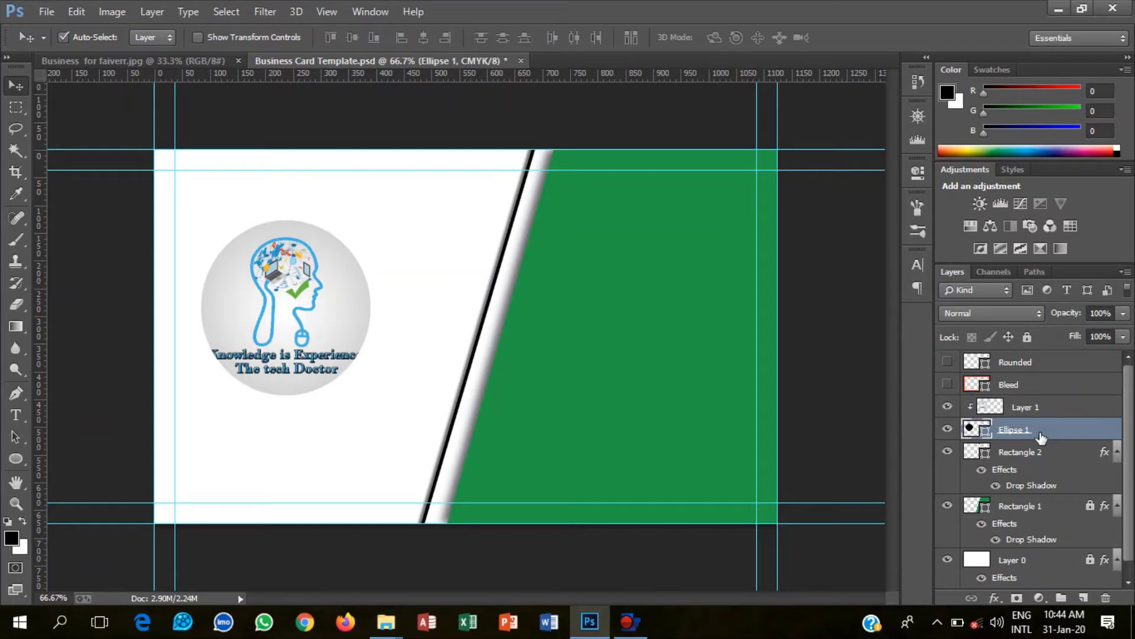
key(ctrl+t)
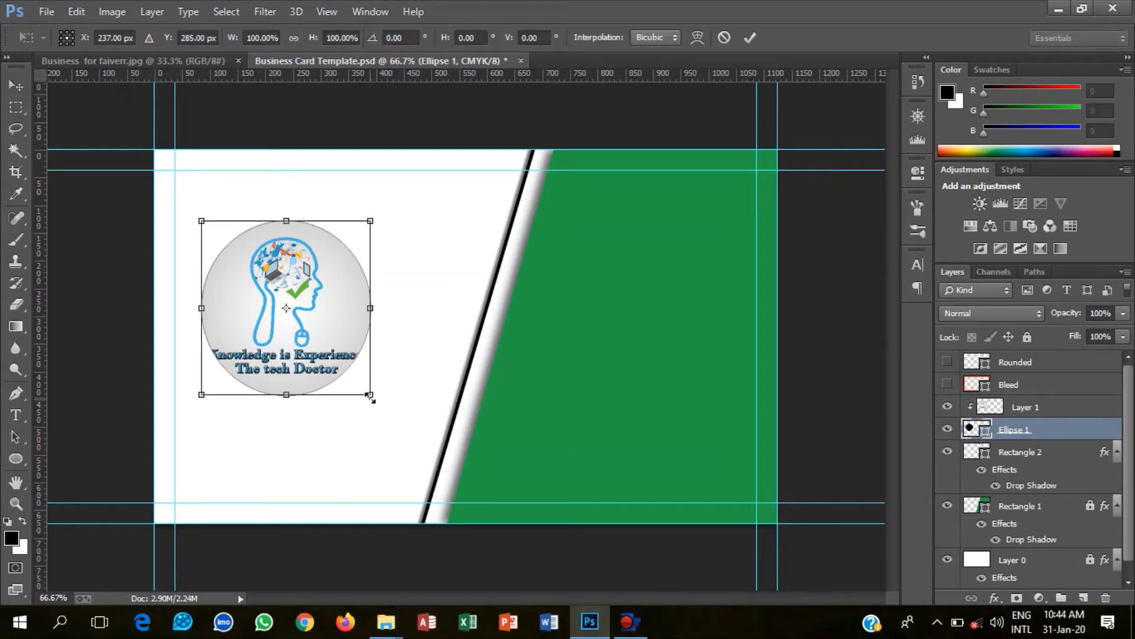
drag(370, 395, 382, 410)
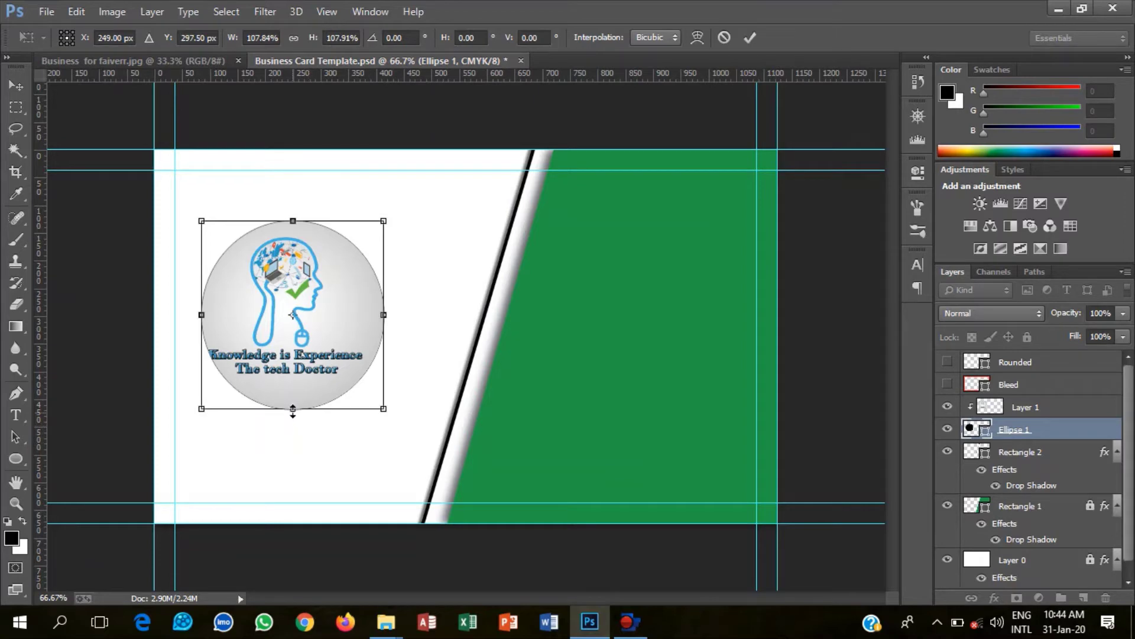
drag(293, 408, 298, 400)
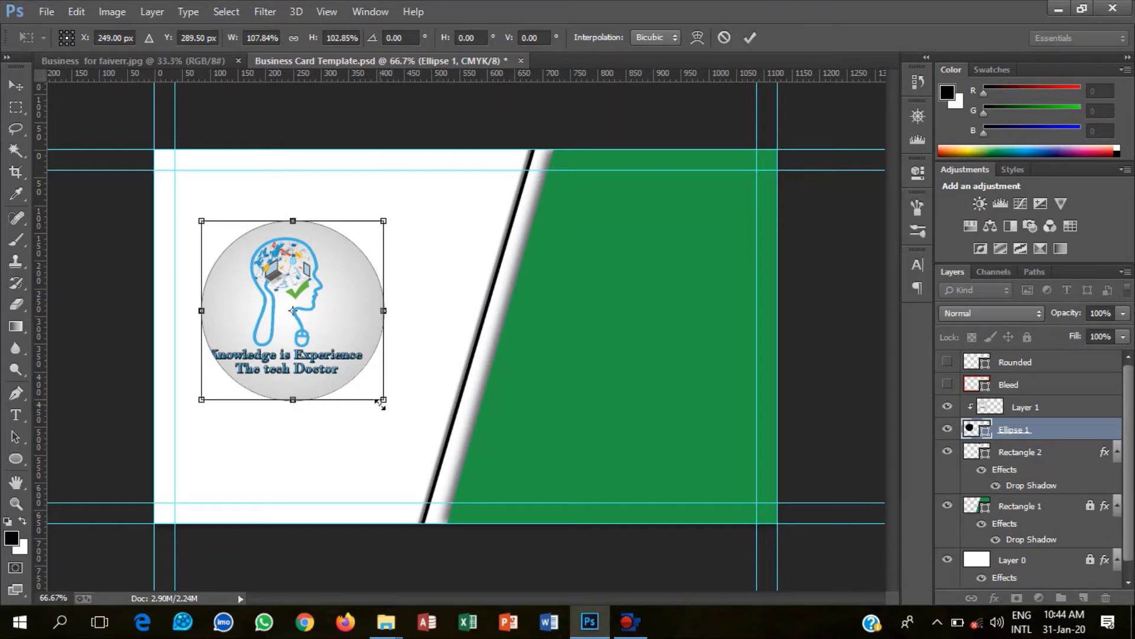
drag(382, 401, 392, 410)
key(Return)
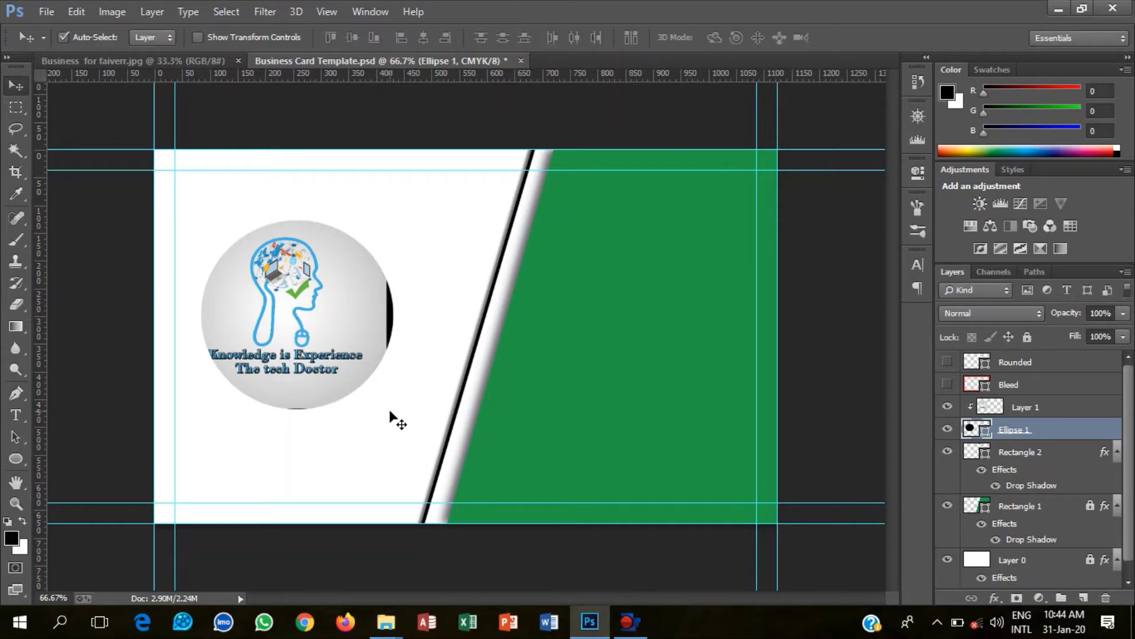
- Move the logo artwork into the circle, stretch it slightly taller, and nudge it left
click(295, 310)
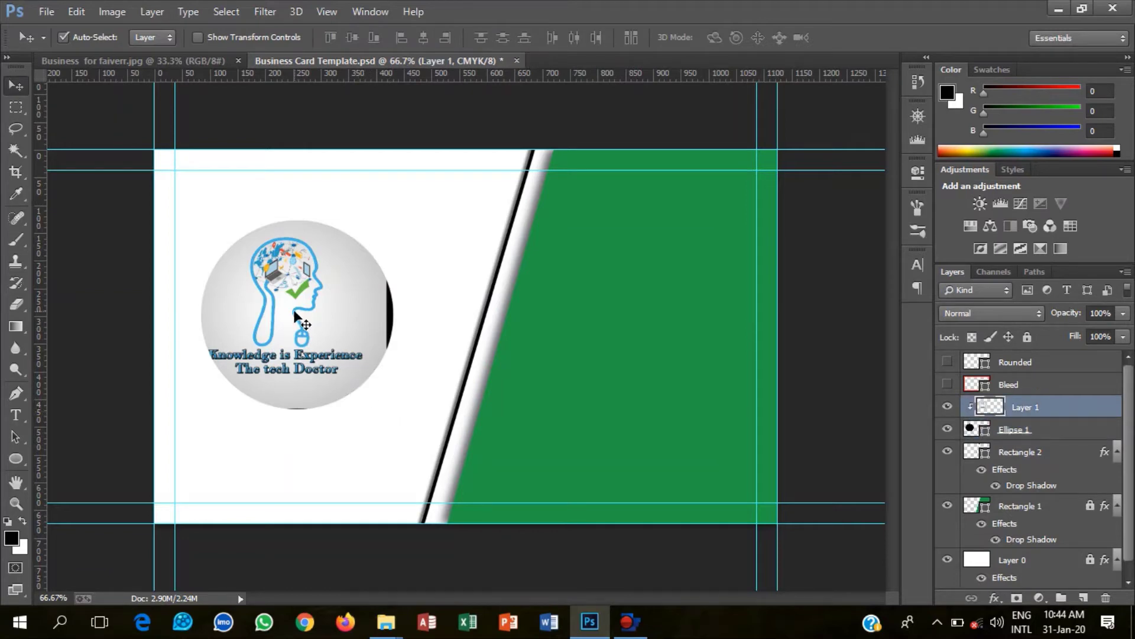
drag(295, 310, 310, 315)
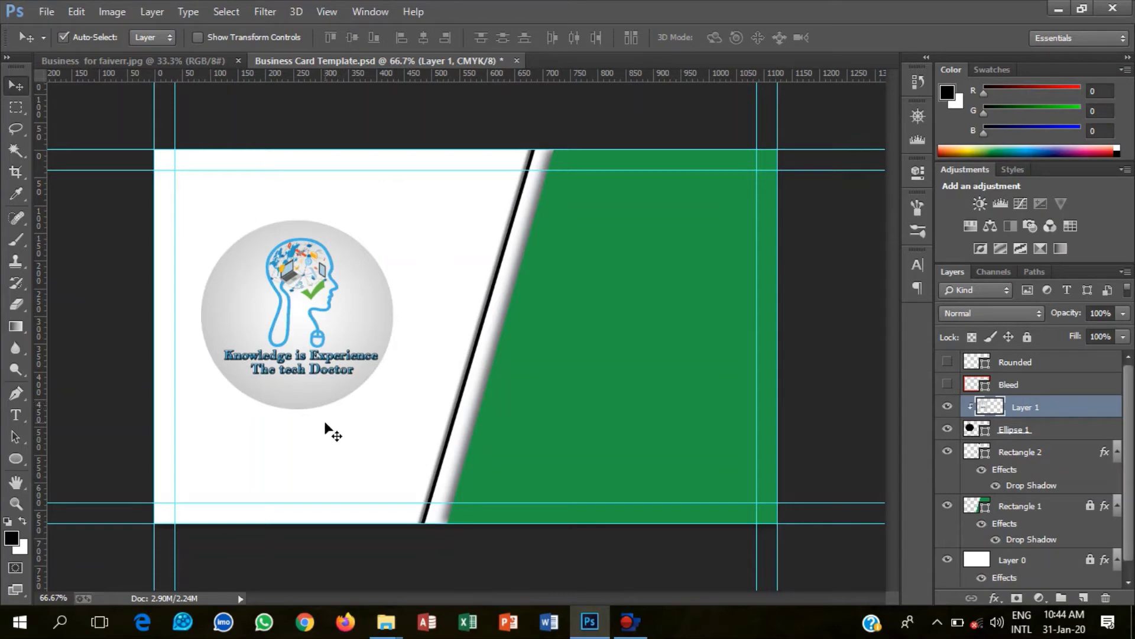
key(ctrl+t)
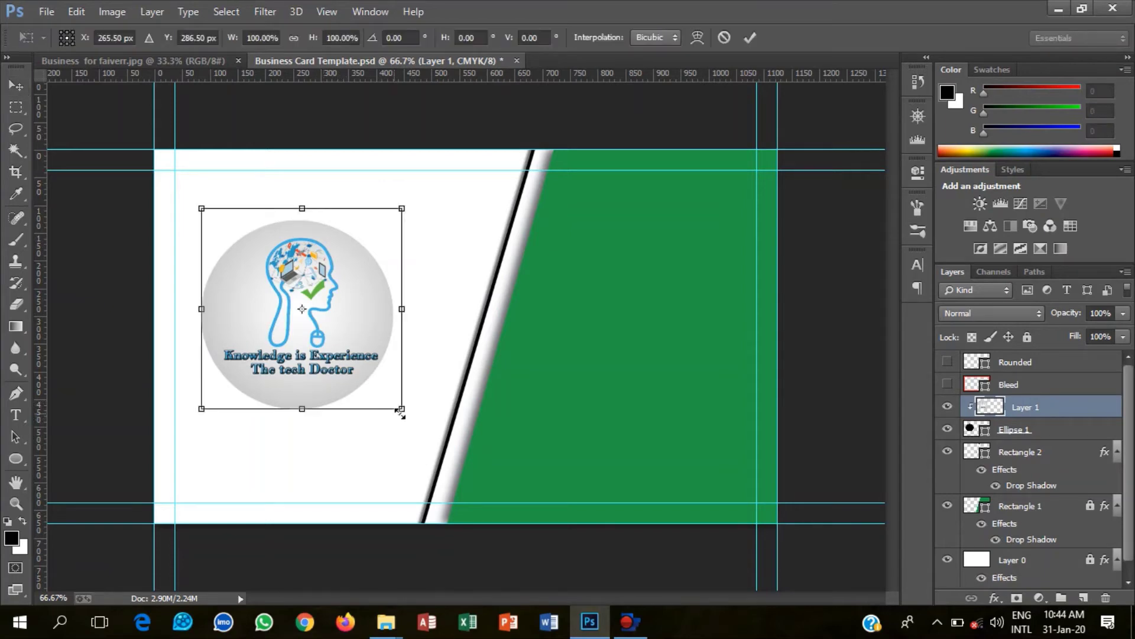
drag(394, 412, 392, 417)
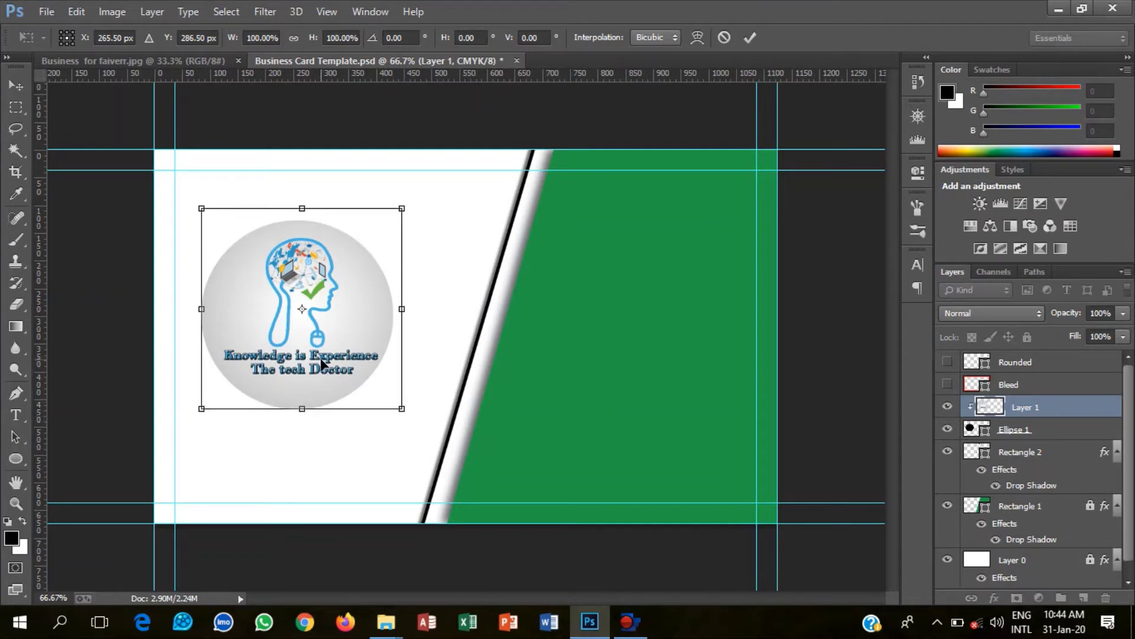
key(Left)
key(Left)
key(Left)
key(Left)
key(Left)
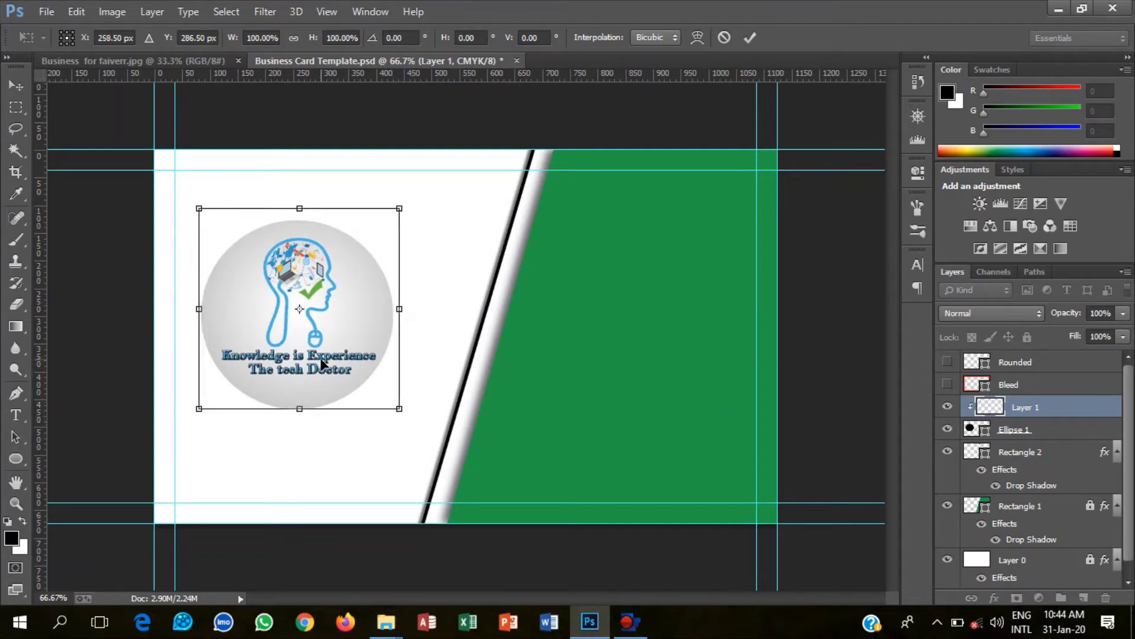
key(Left)
key(Left)
key(Left)
key(Left)
key(Left)
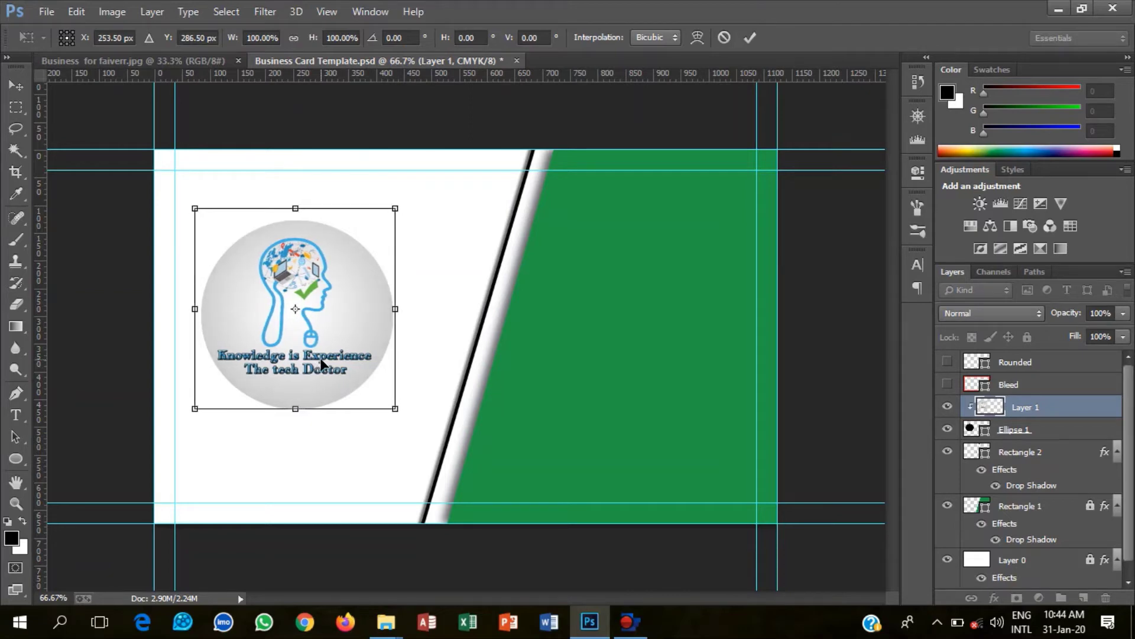
key(Return)
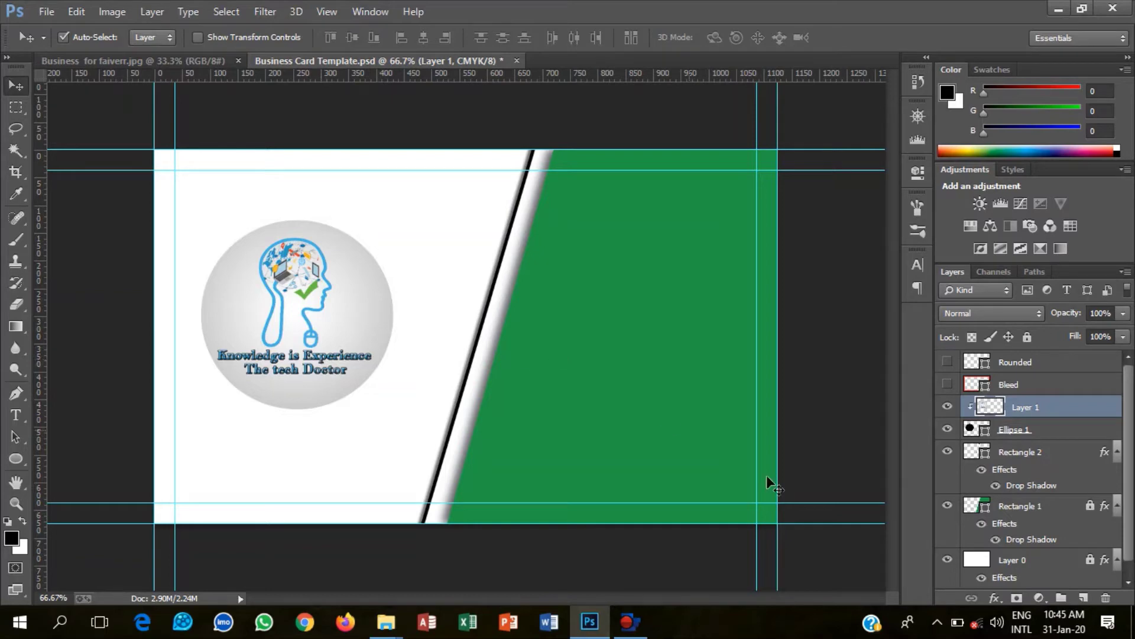
- Add a 5 px black Stroke layer style to Ellipse 1
click(972, 432)
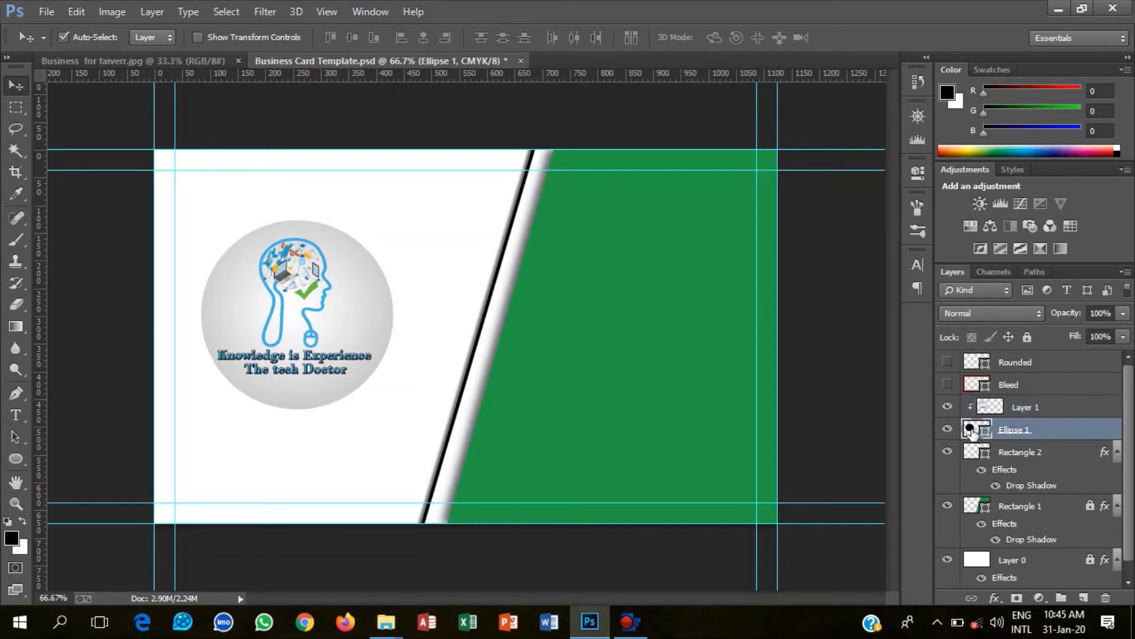
right_click(1035, 431)
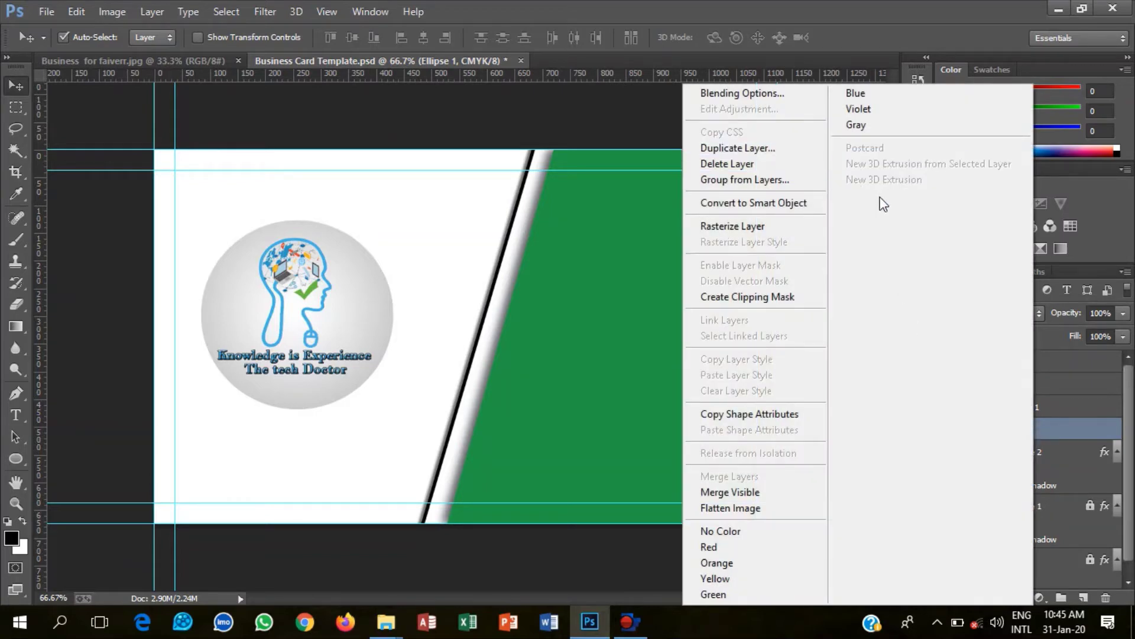
click(775, 101)
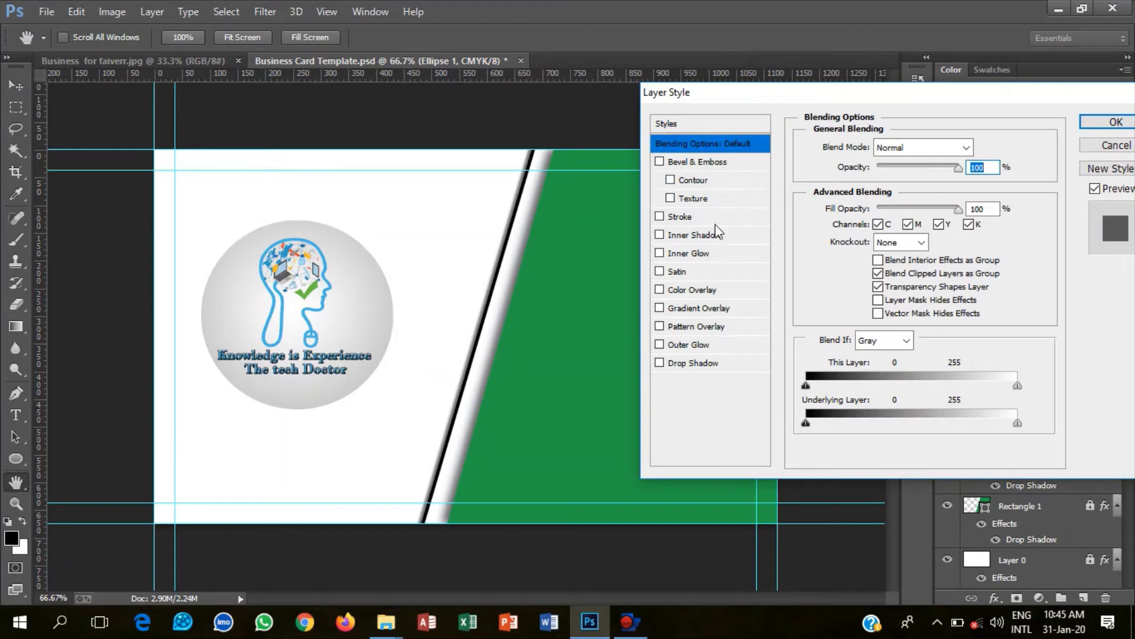
click(659, 215)
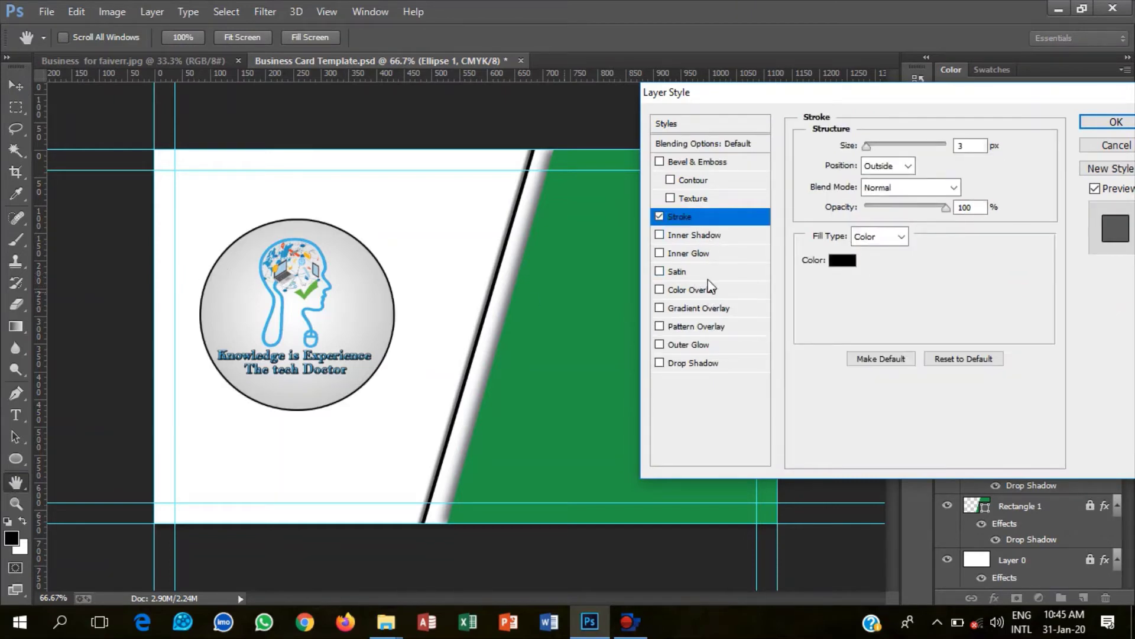
click(973, 146)
drag(973, 145, 953, 148)
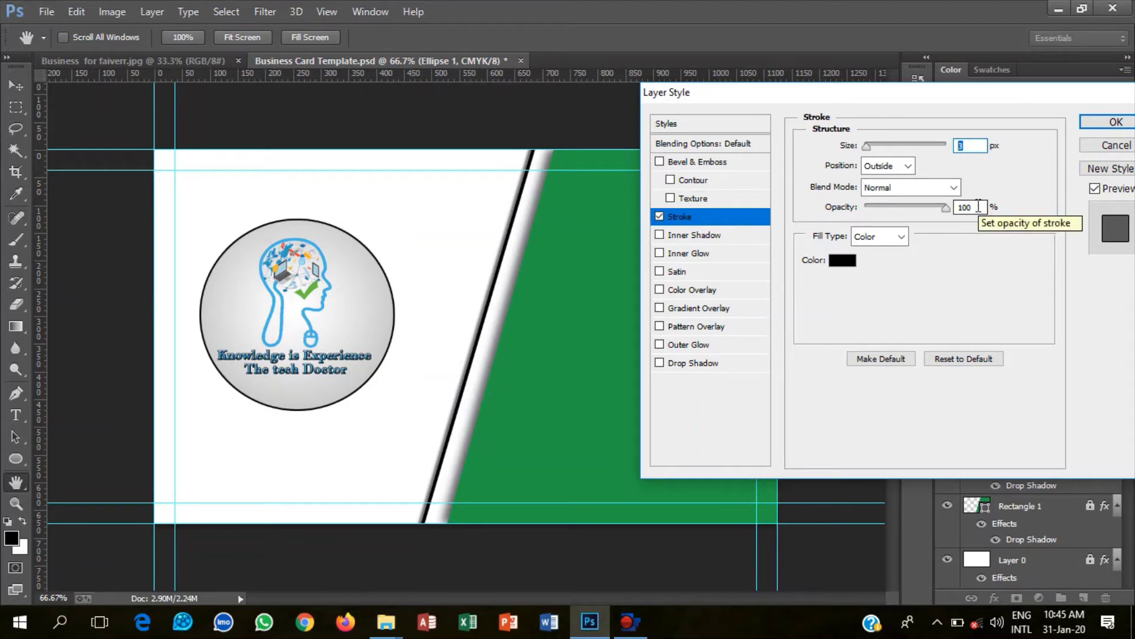
text(5)
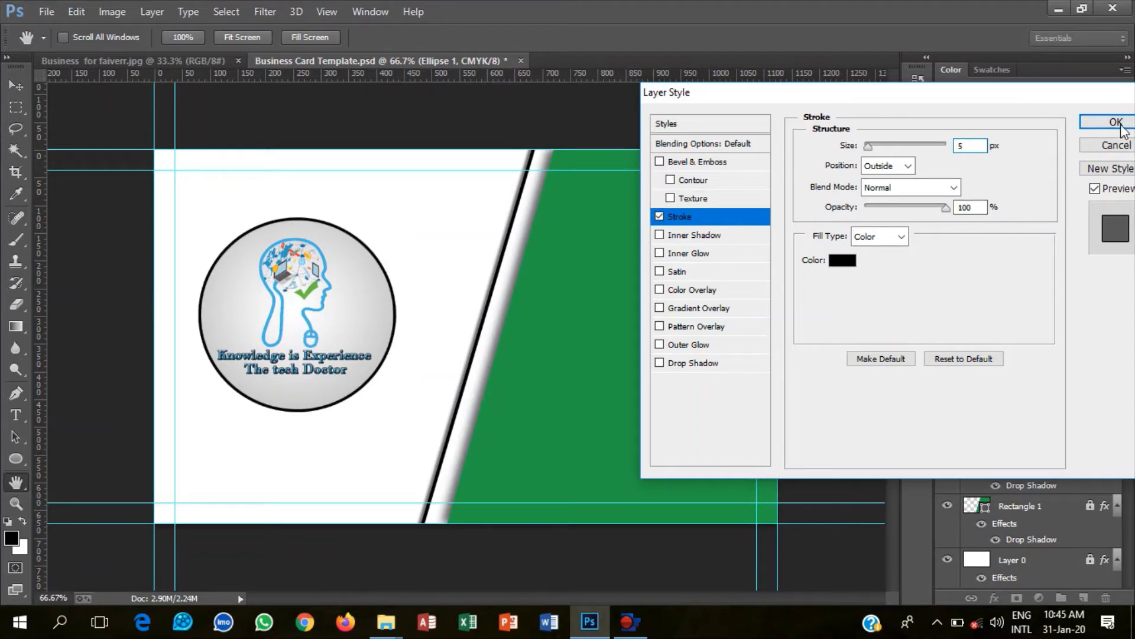
click(1116, 122)
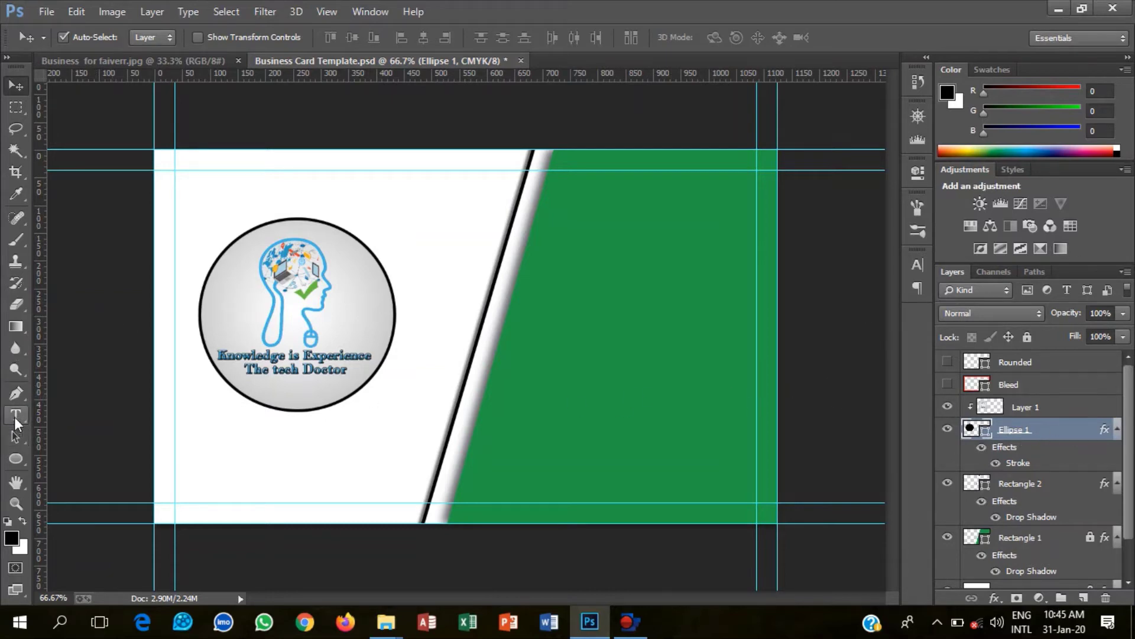
- Set the Type tool to 10 pt, then cancel the first empty text layer
click(14, 415)
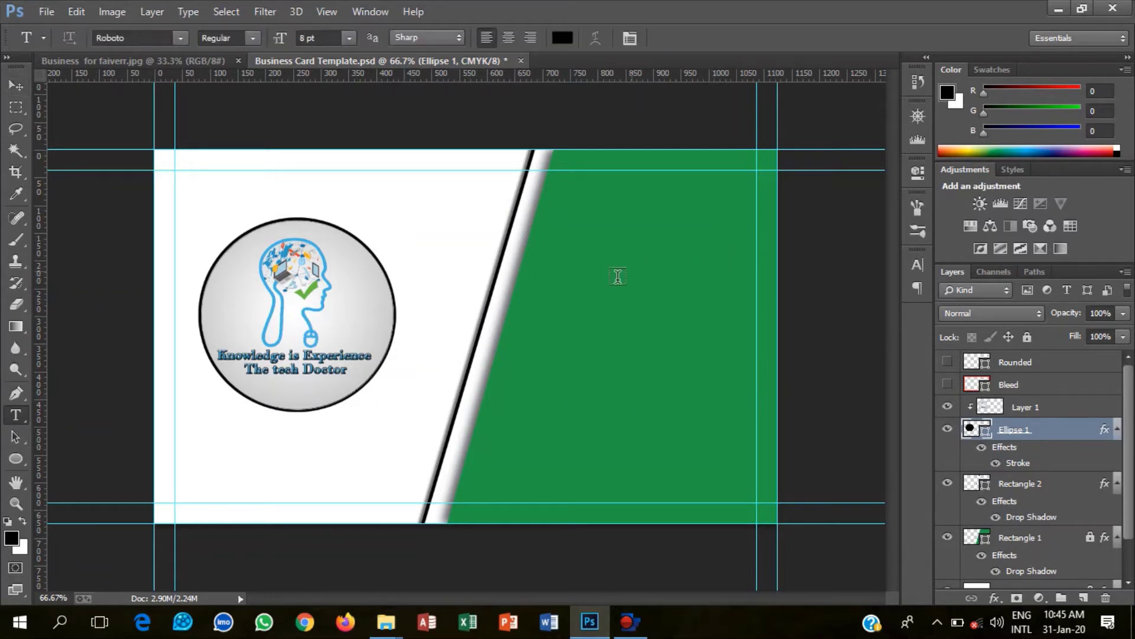
click(549, 246)
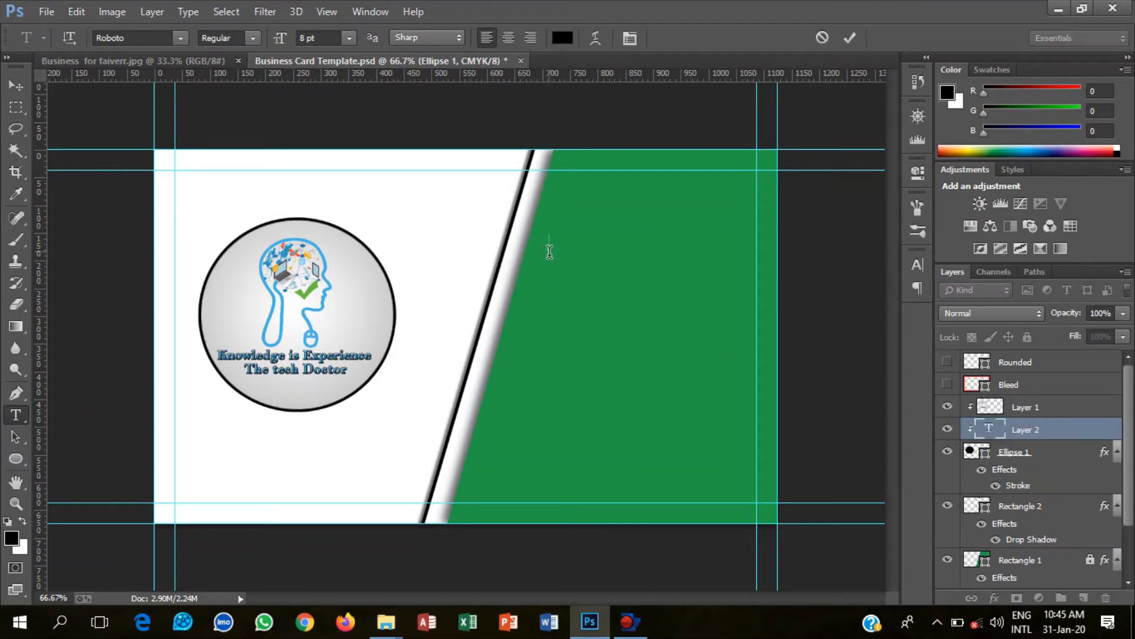
click(350, 37)
click(332, 137)
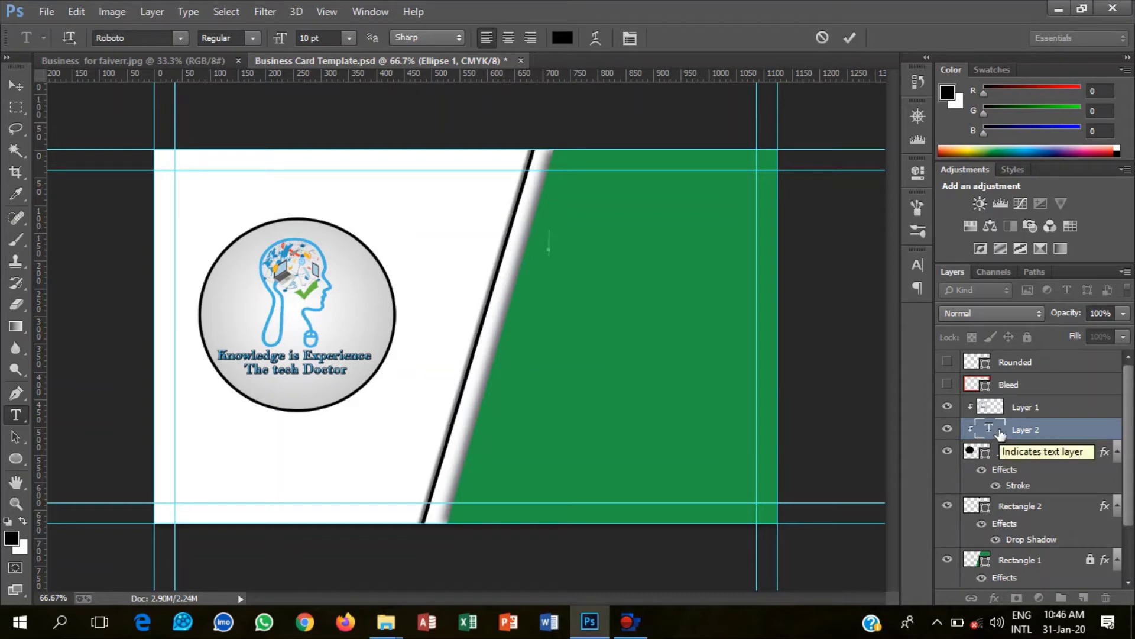
key(Escape)
key(v)
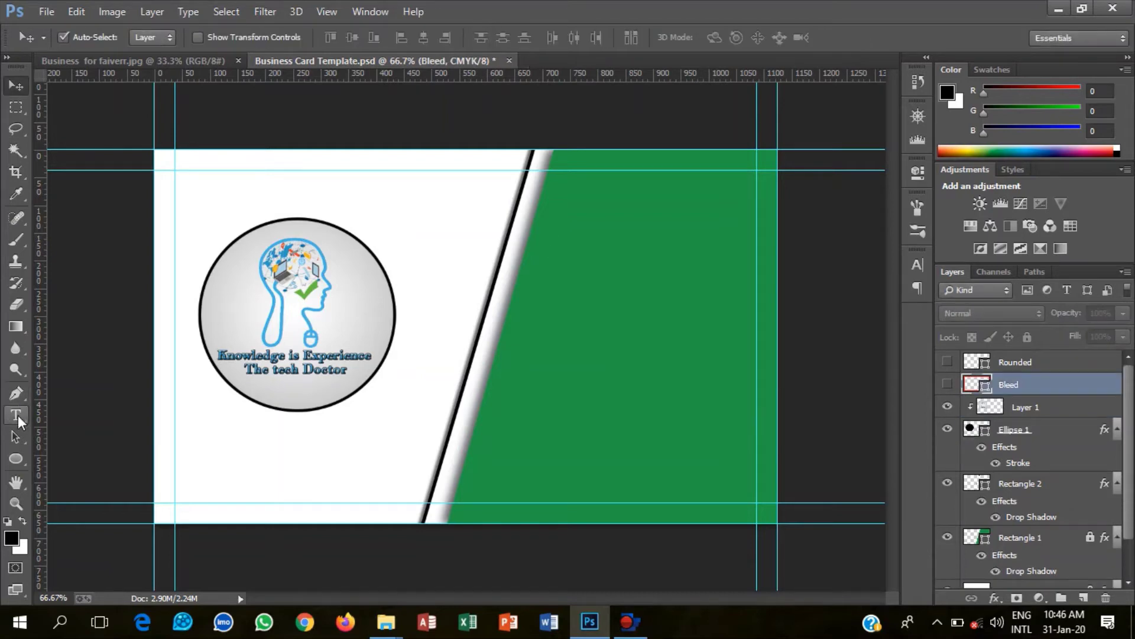
- Select the Bleed layer and start a new text layer on the green area
click(1004, 411)
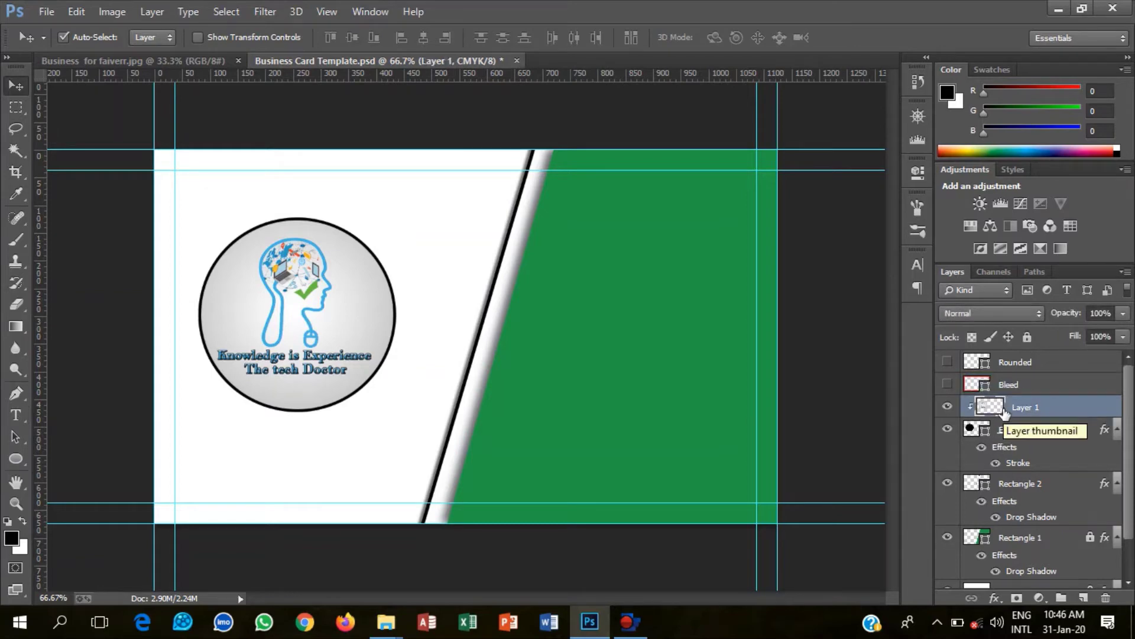
click(1029, 381)
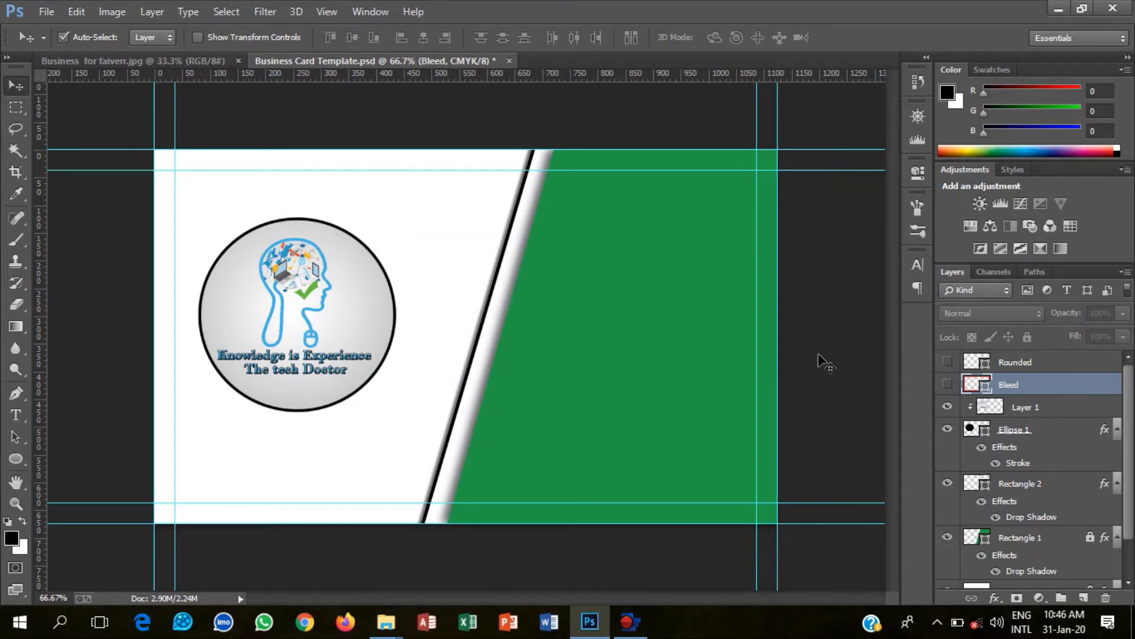
click(18, 416)
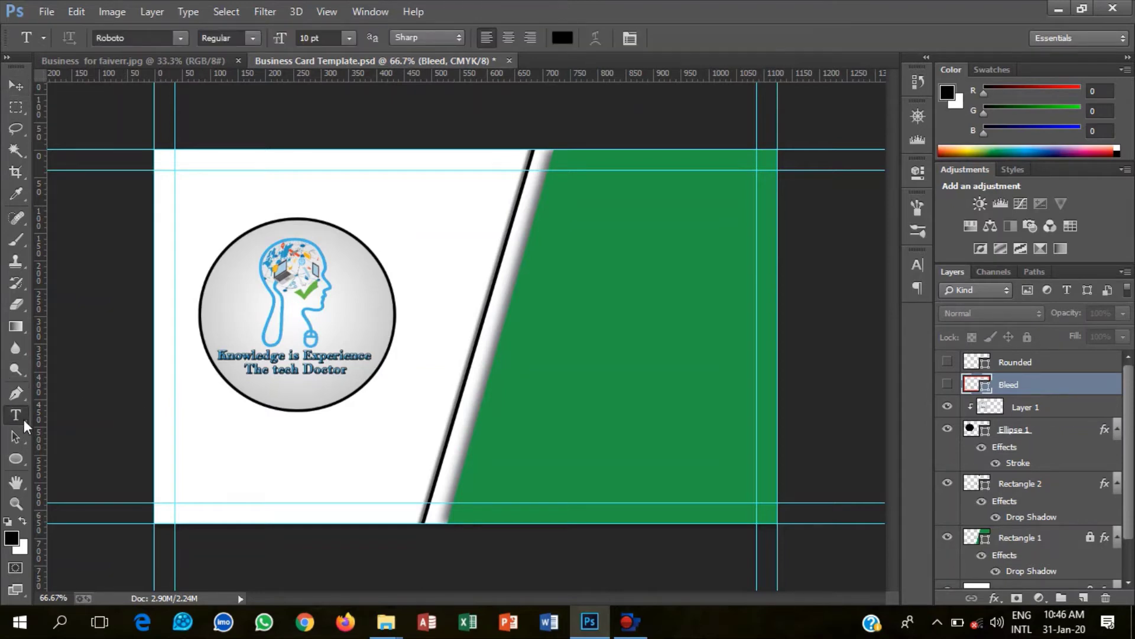
click(556, 250)
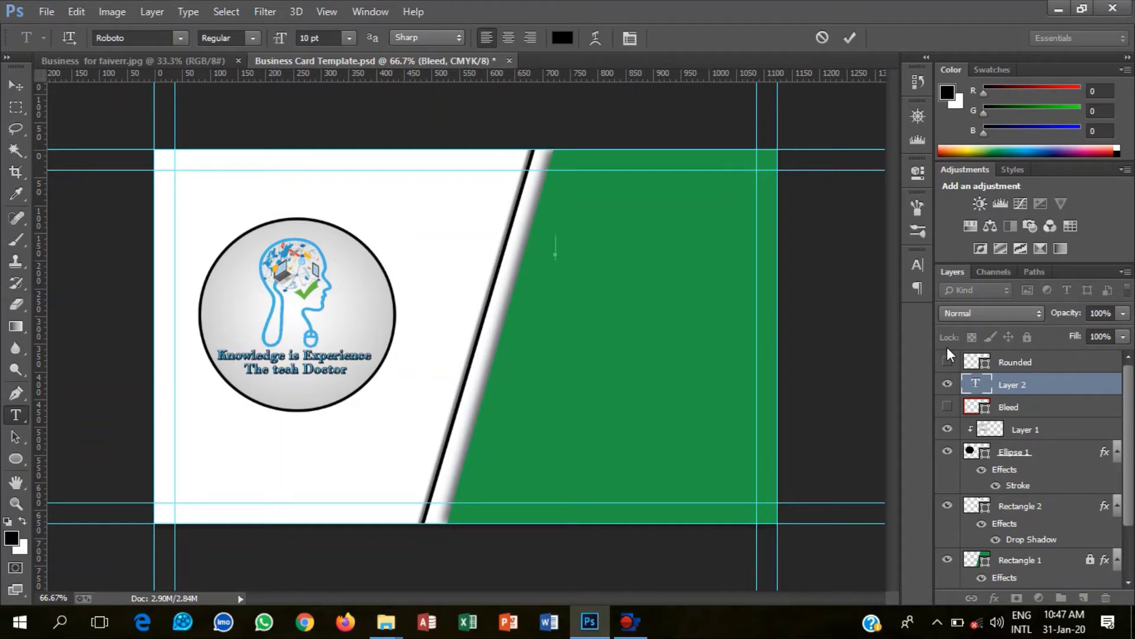
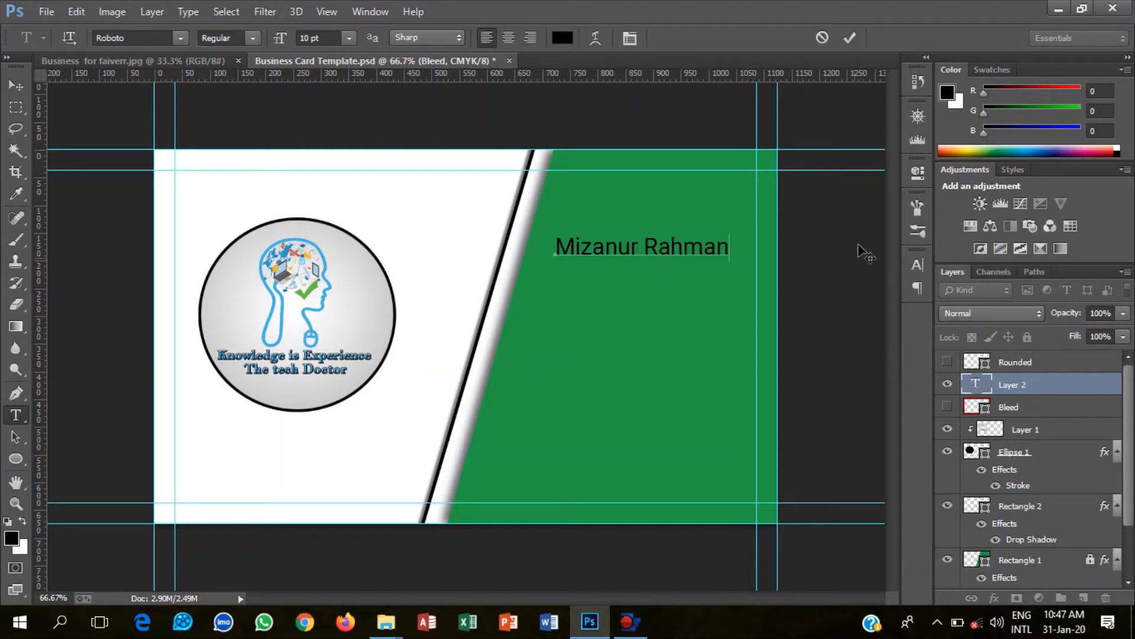
- Format the name with Bold style, Faux Bold and All Caps
click(917, 265)
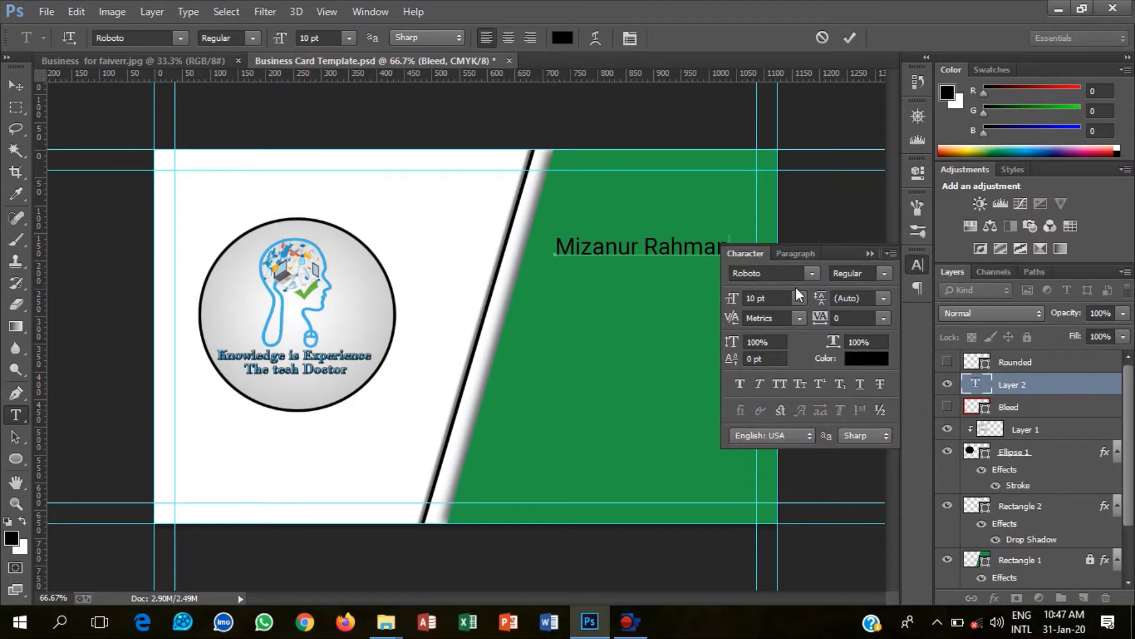
click(925, 265)
click(16, 86)
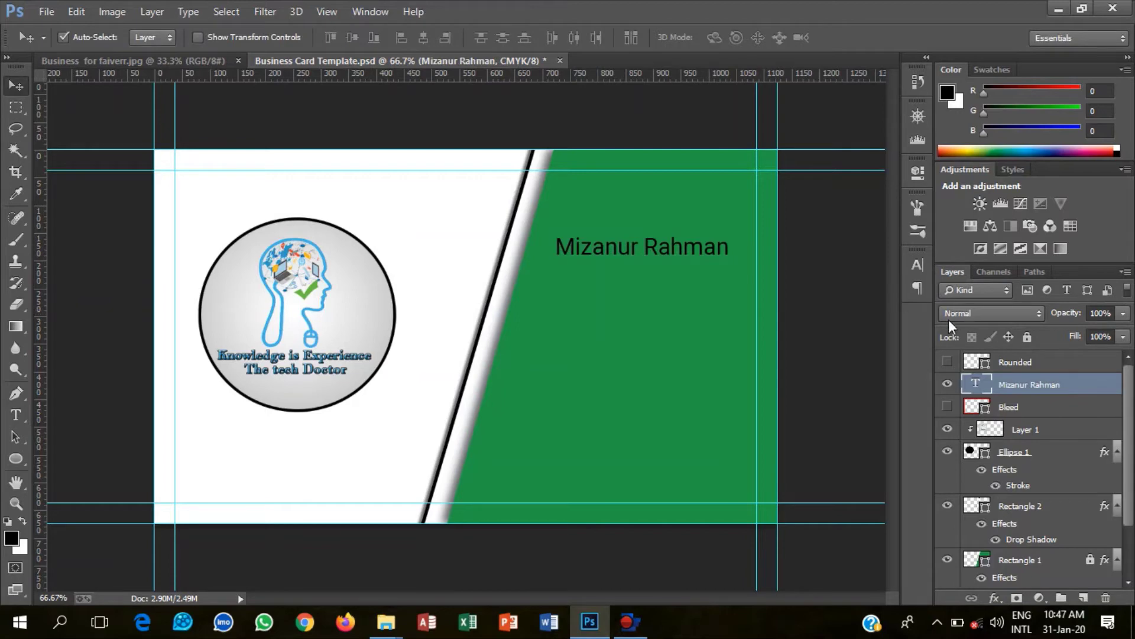
click(916, 271)
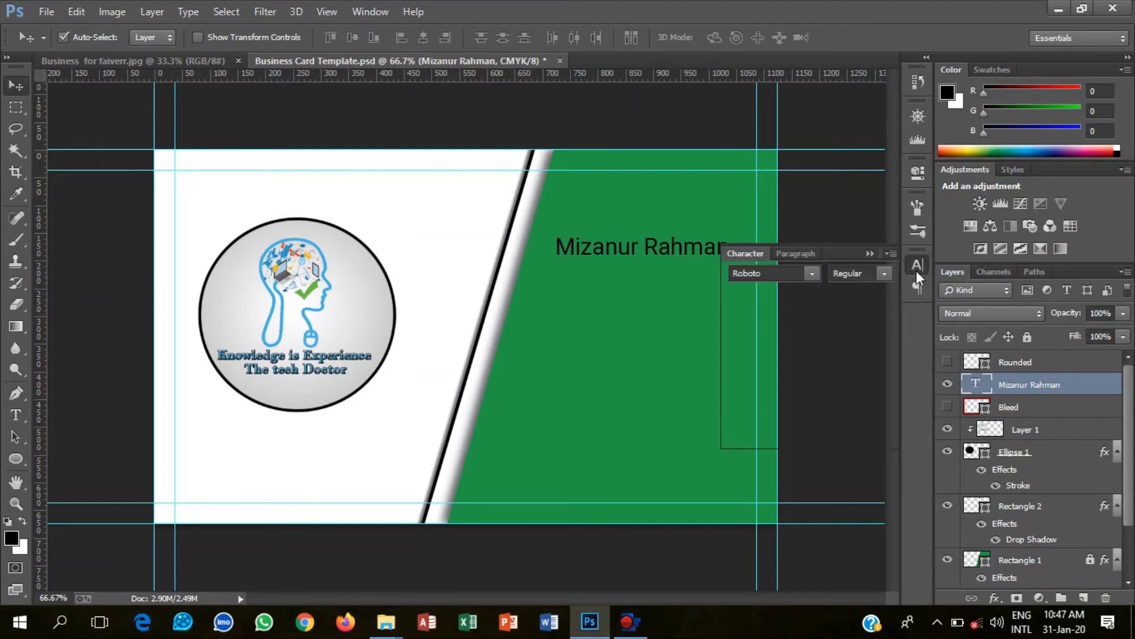
click(886, 274)
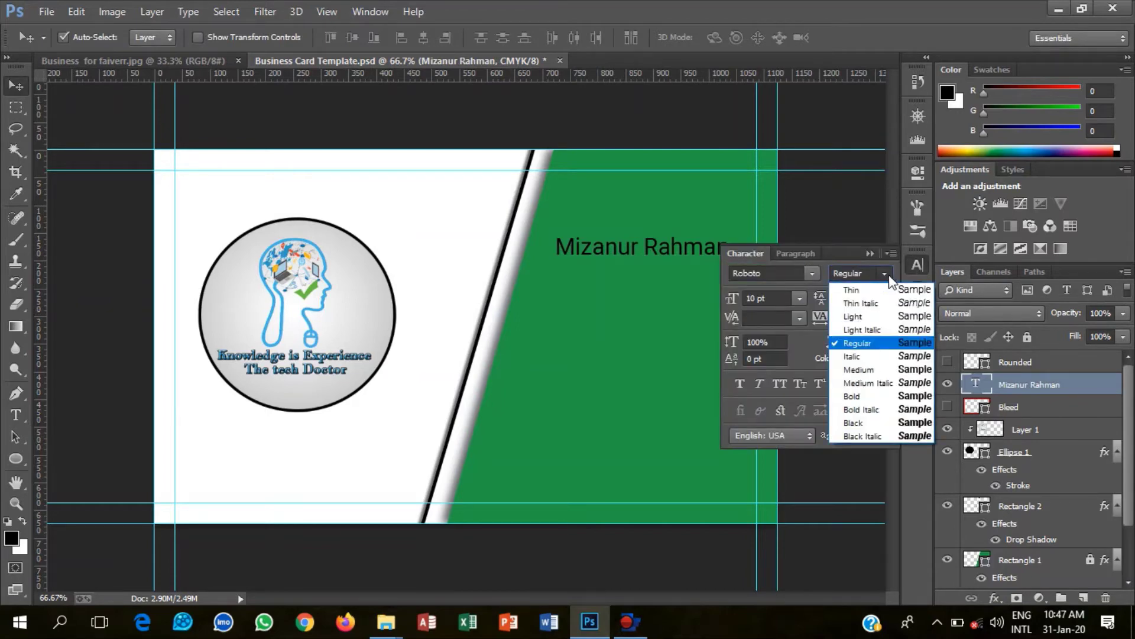
click(909, 400)
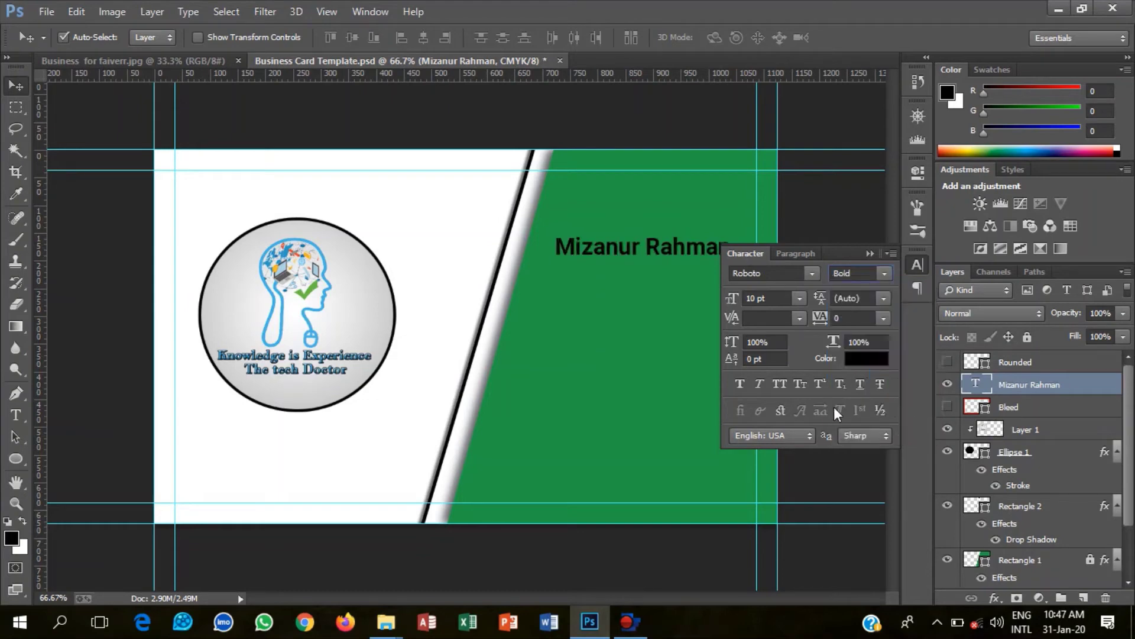
click(738, 384)
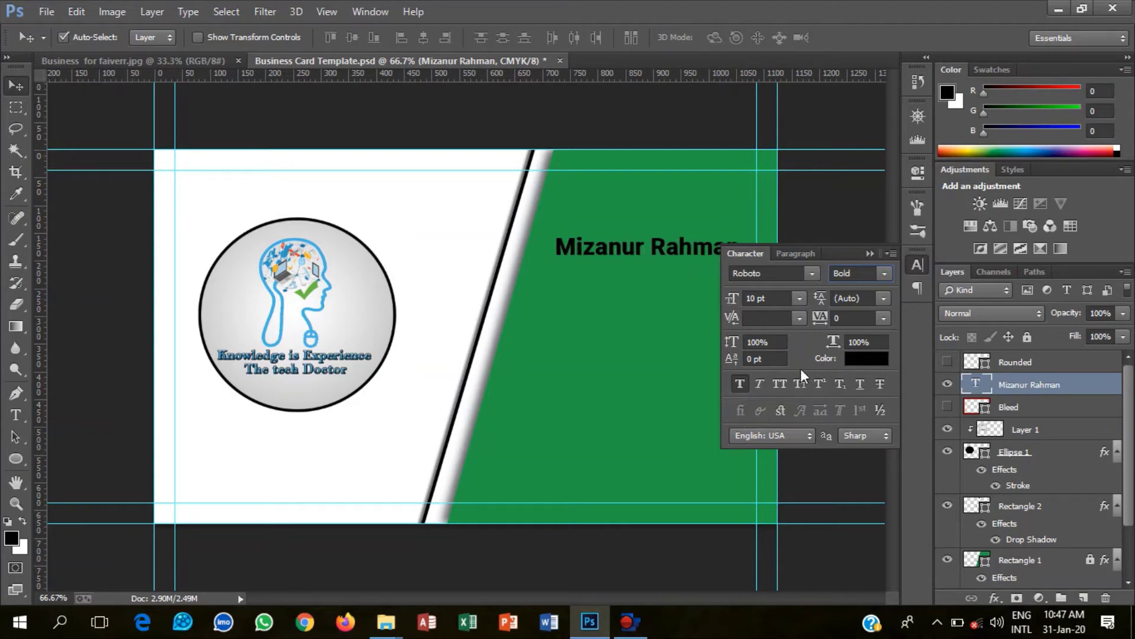
click(786, 388)
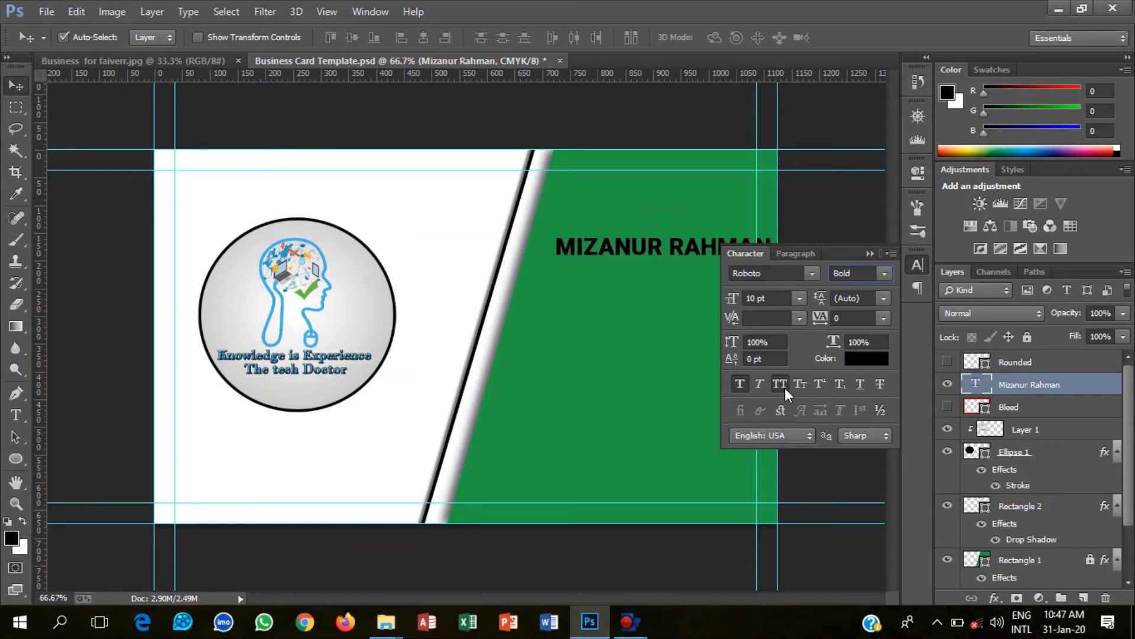
click(917, 257)
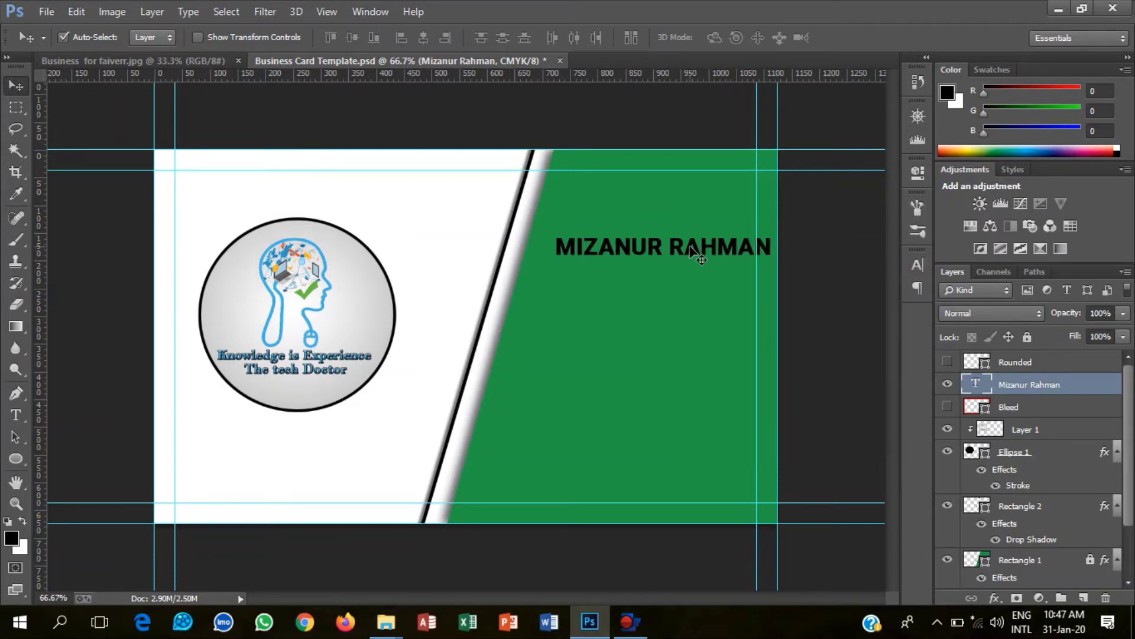
- Nudge the name three steps left and two steps down
key(Left)
key(Left)
key(Left)
key(Left)
key(Left)
key(Left)
key(Left)
key(Left)
key(Left)
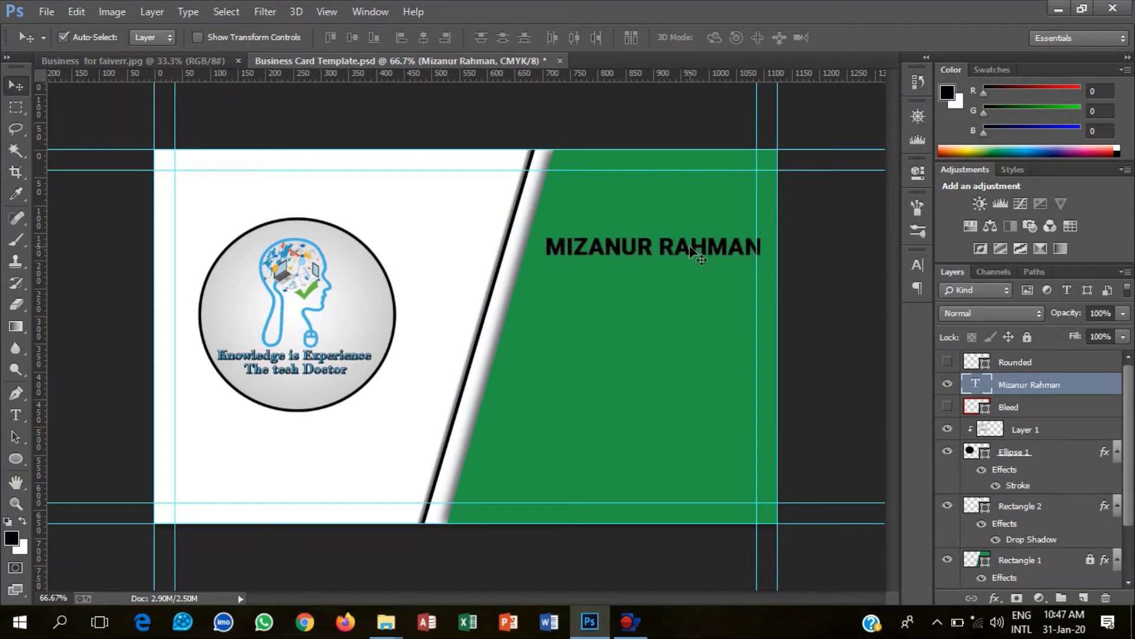
key(Left)
key(Left)
key(Left)
key(Left)
key(Left)
key(Left)
key(Left)
key(Left)
key(Left)
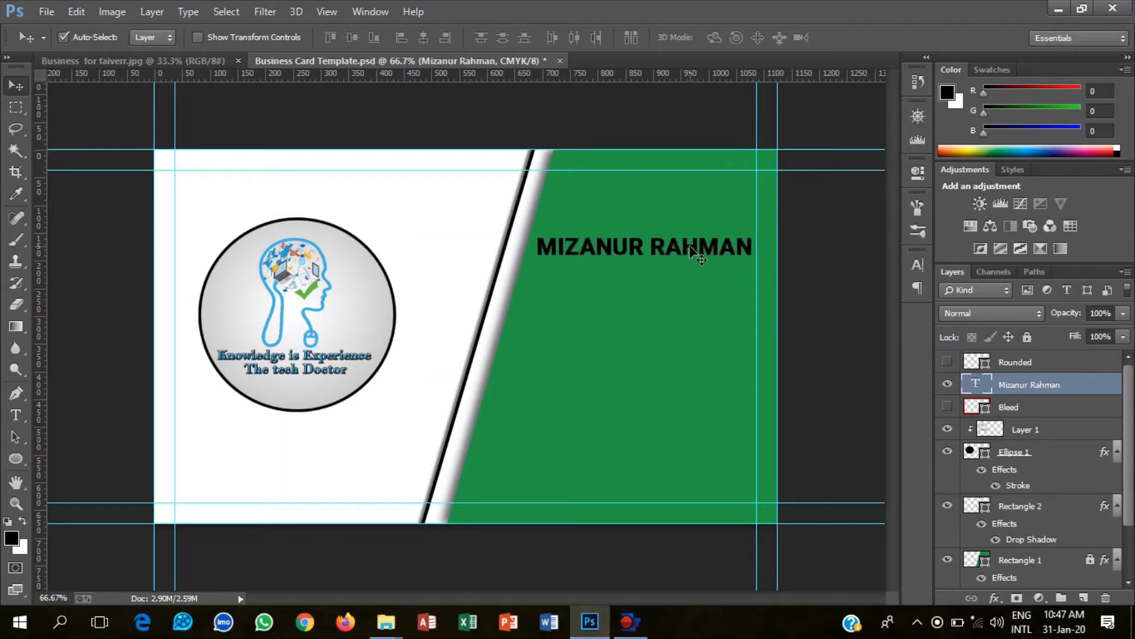
key(Left)
key(Left)
key(Left)
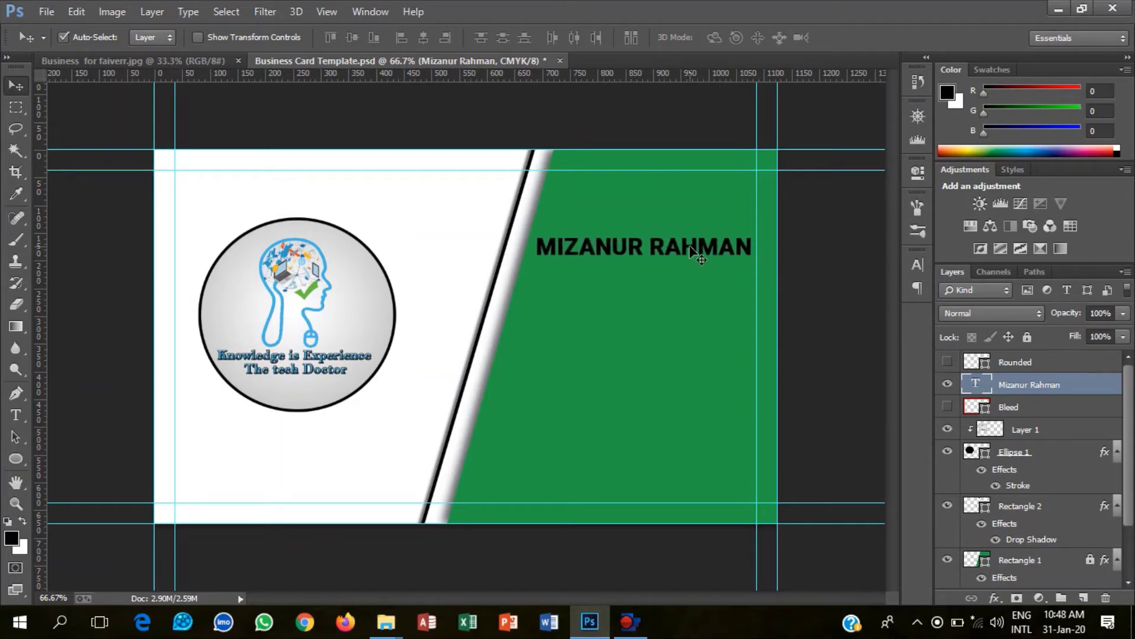
key(Down)
key(Down)
key(Down)
key(Down)
key(Down)
key(Down)
key(Down)
key(Down)
key(Down)
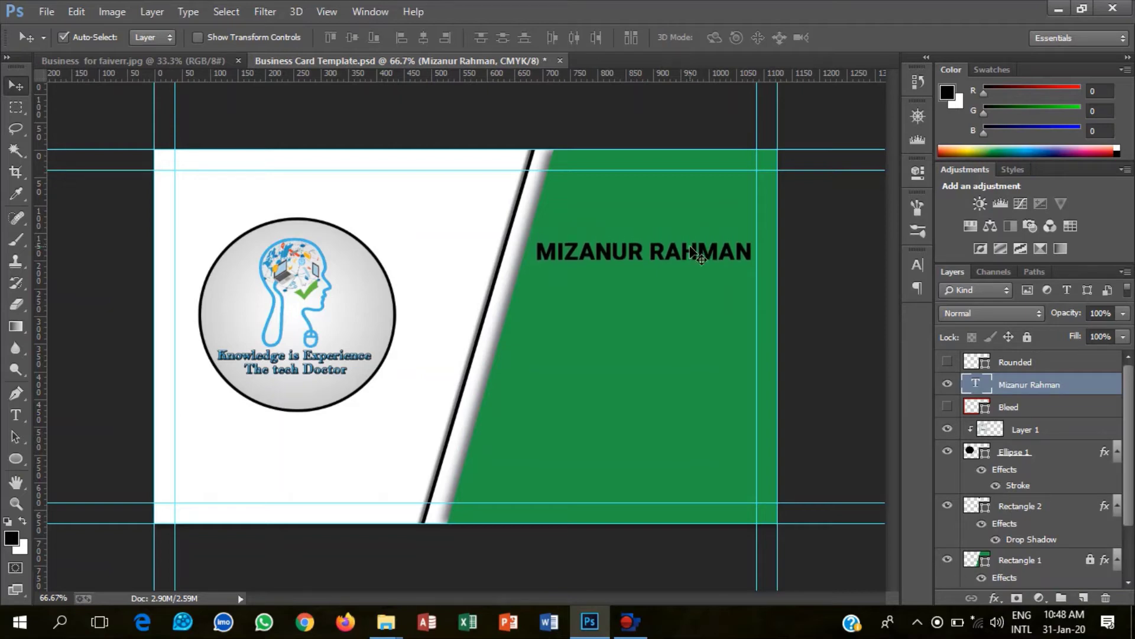
key(Down)
key(Down)
key(Down)
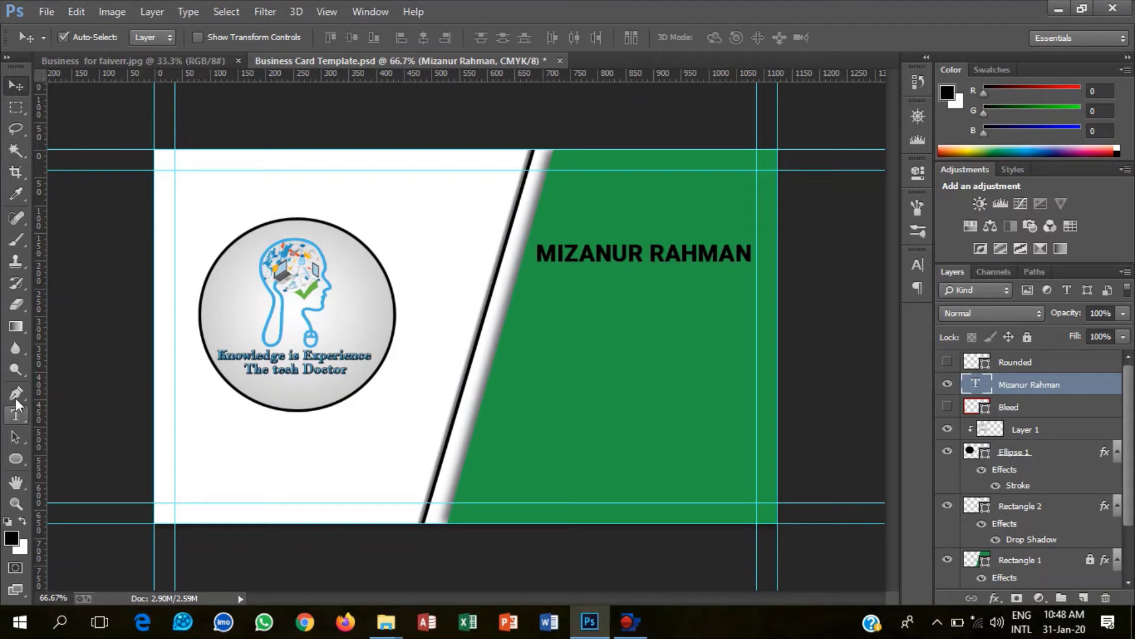
- Add an 8 pt 'YOUTUBER' text line below the name, with Faux Bold turned off
click(16, 415)
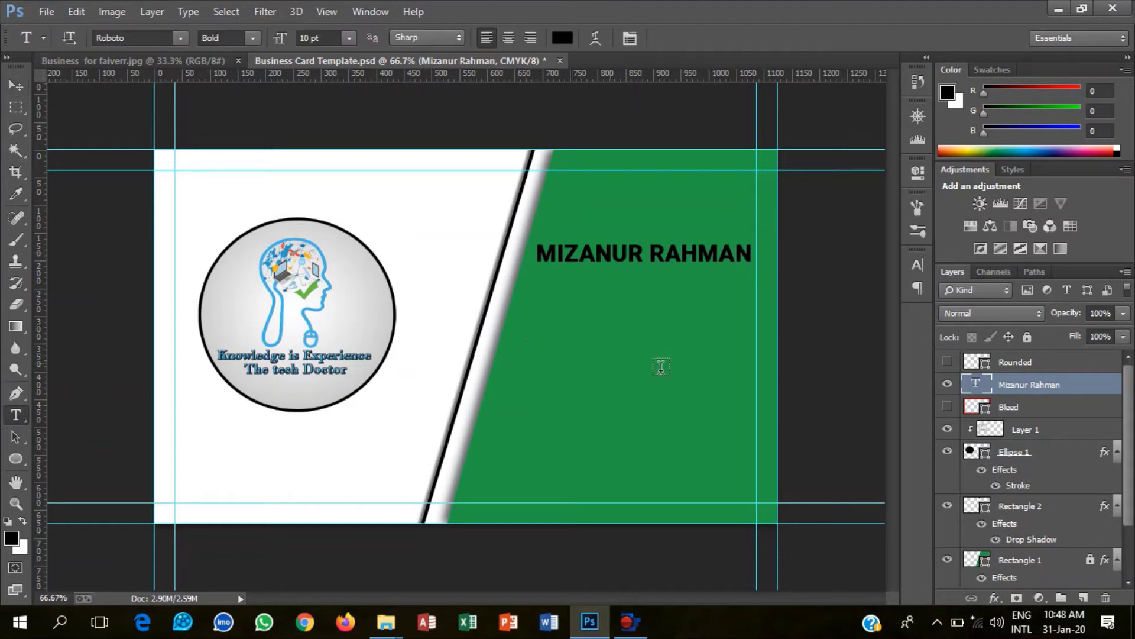
click(348, 38)
click(335, 100)
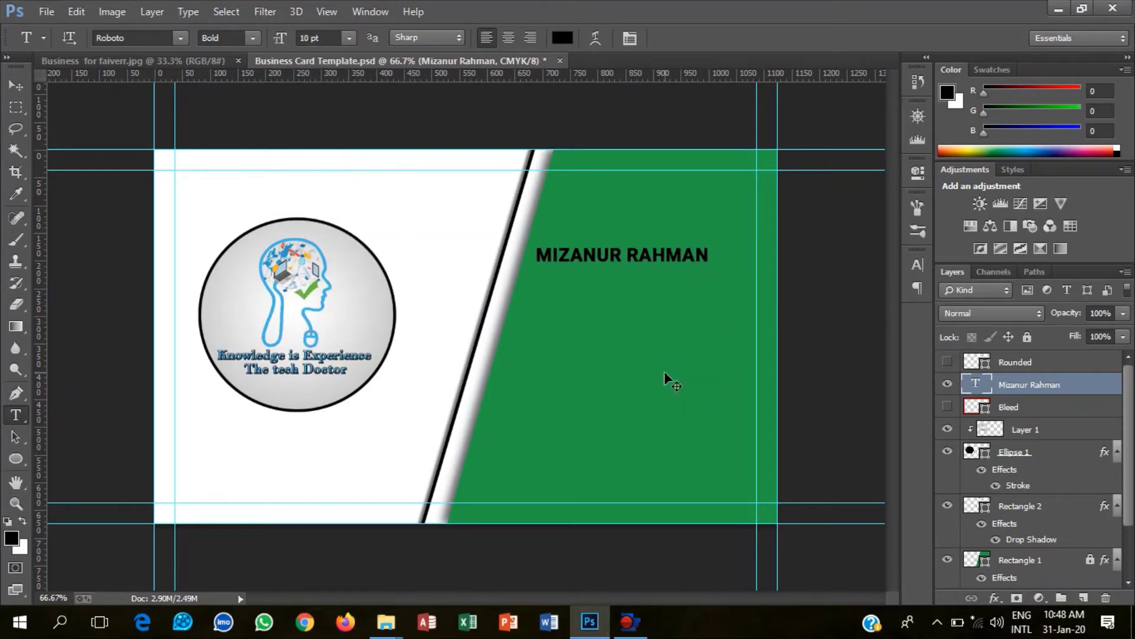
key(ctrl+z)
click(539, 292)
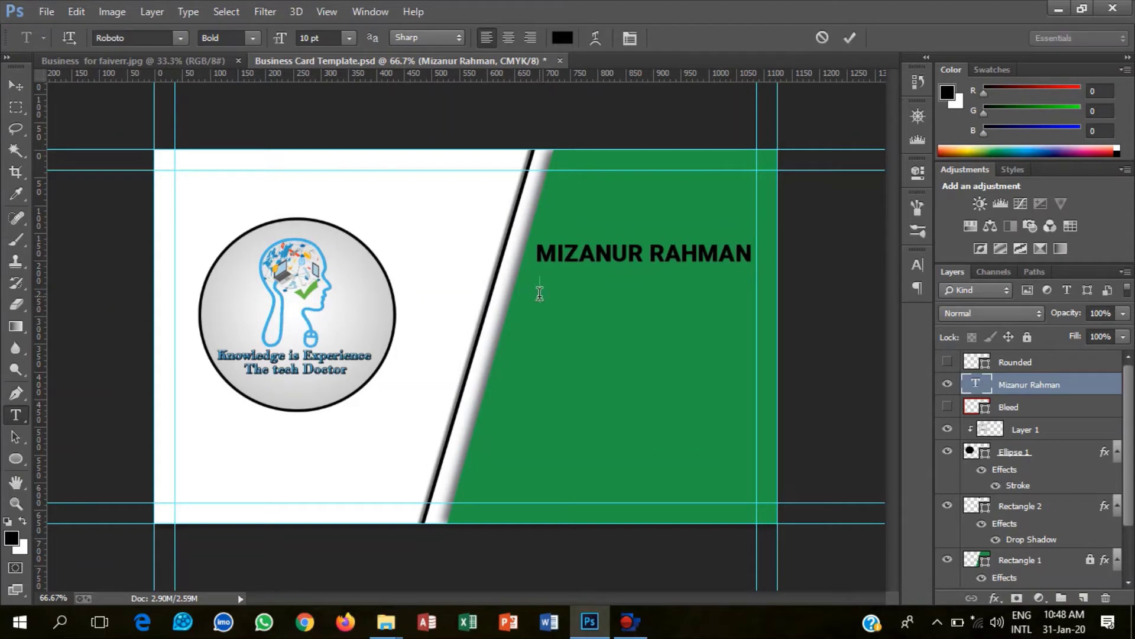
click(349, 38)
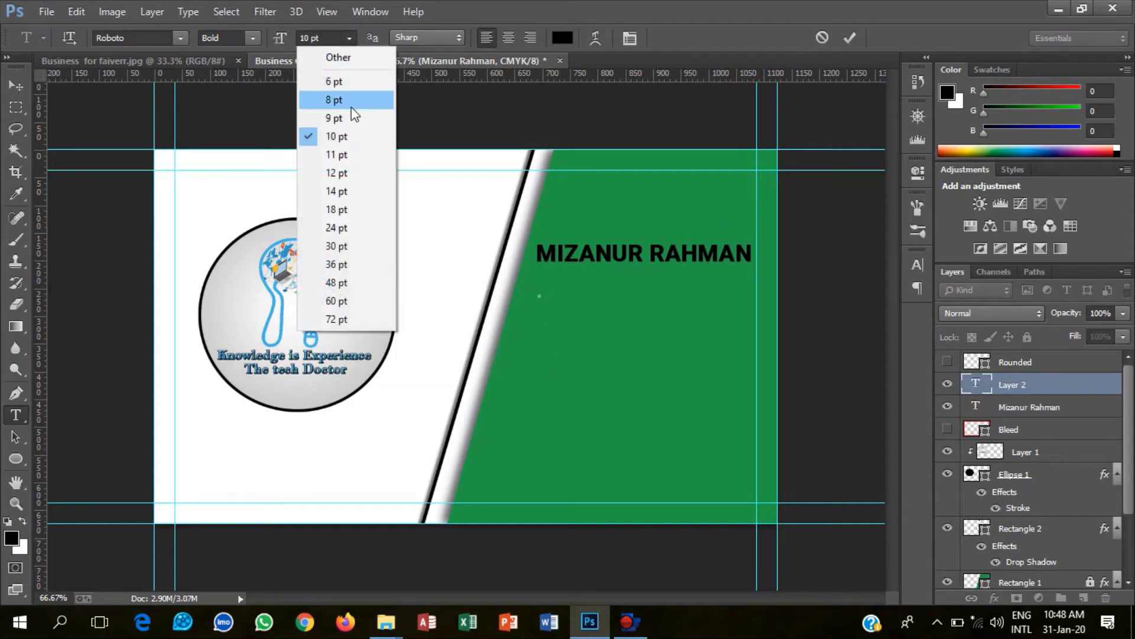
click(354, 101)
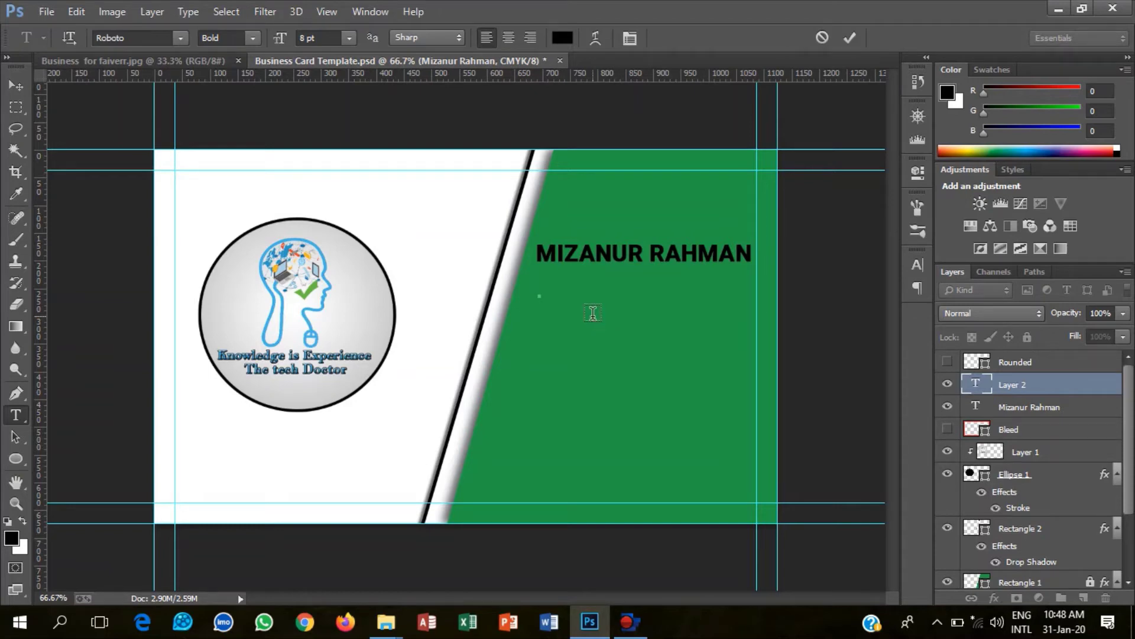
text(YOUTU)
text(BE)
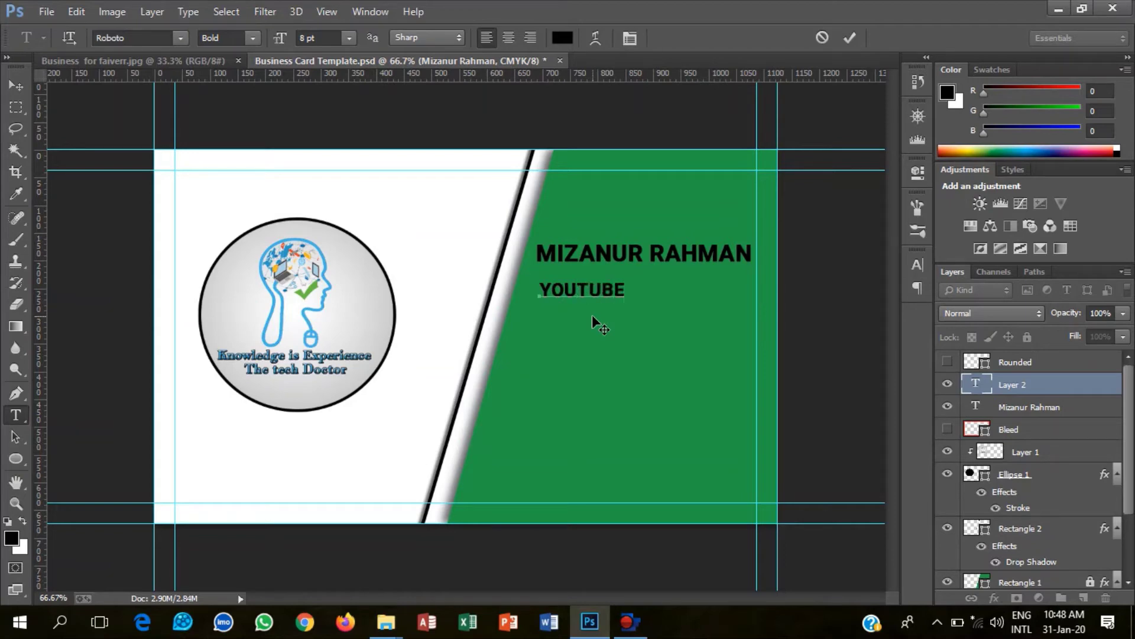
text(R)
click(920, 262)
click(739, 380)
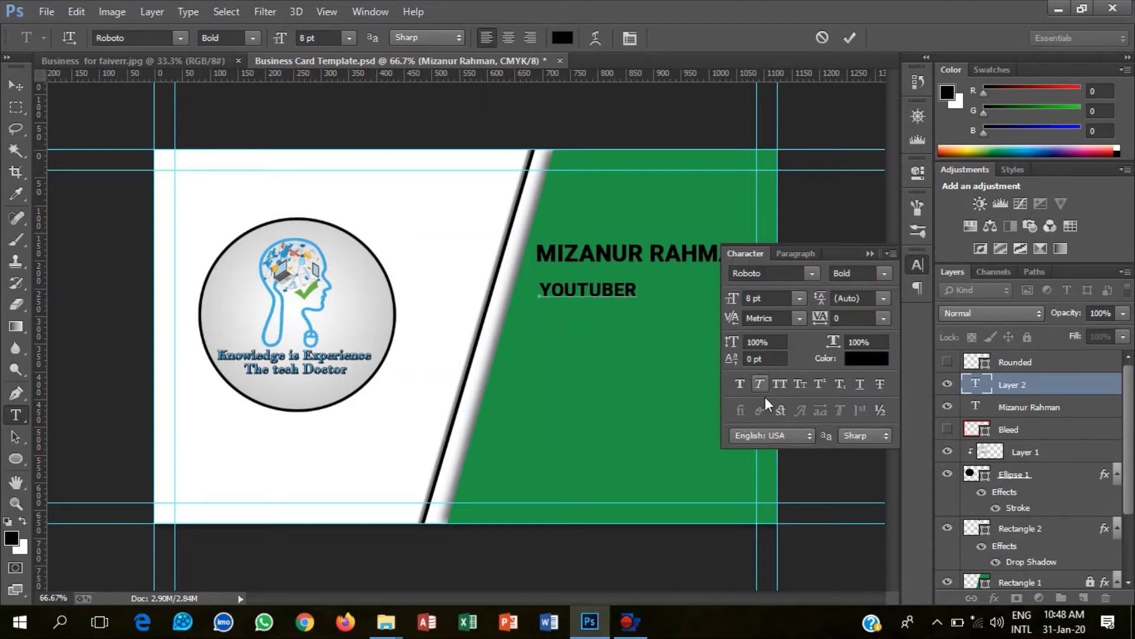
click(1005, 392)
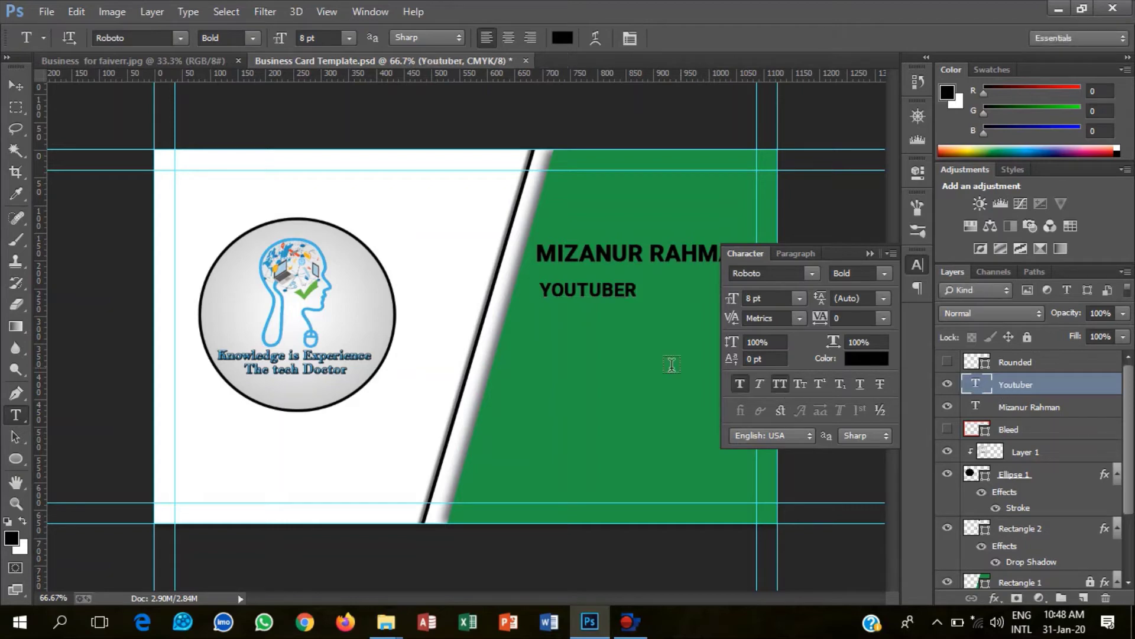
- Restyle the Youtuber title as Regular faux italic, without bold or all caps, nudged left and down
click(16, 86)
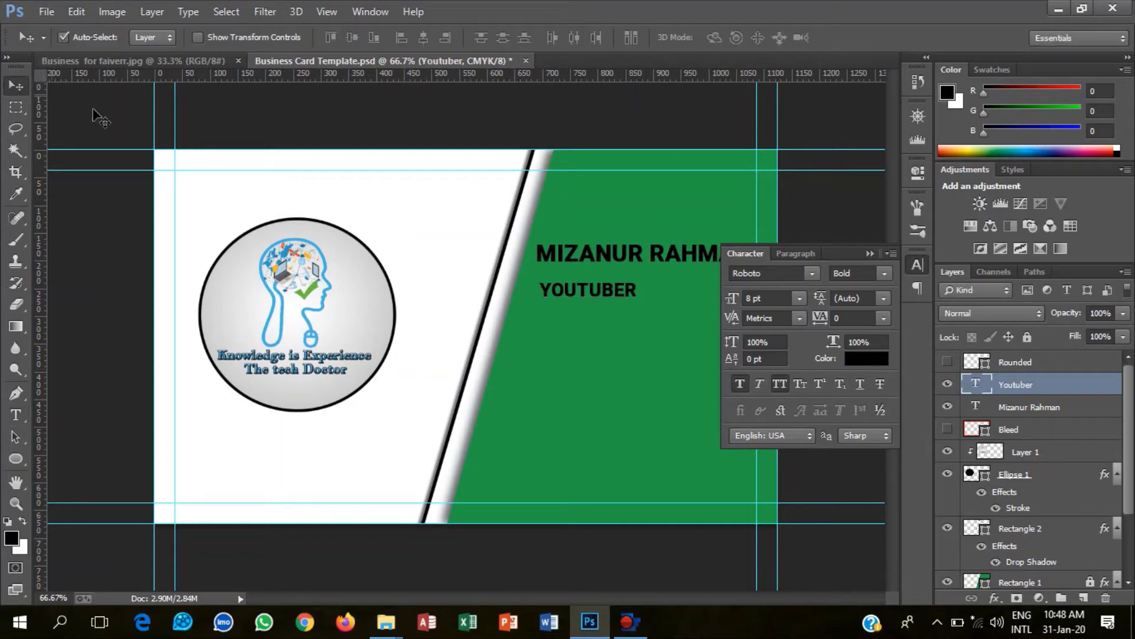
click(744, 382)
click(775, 385)
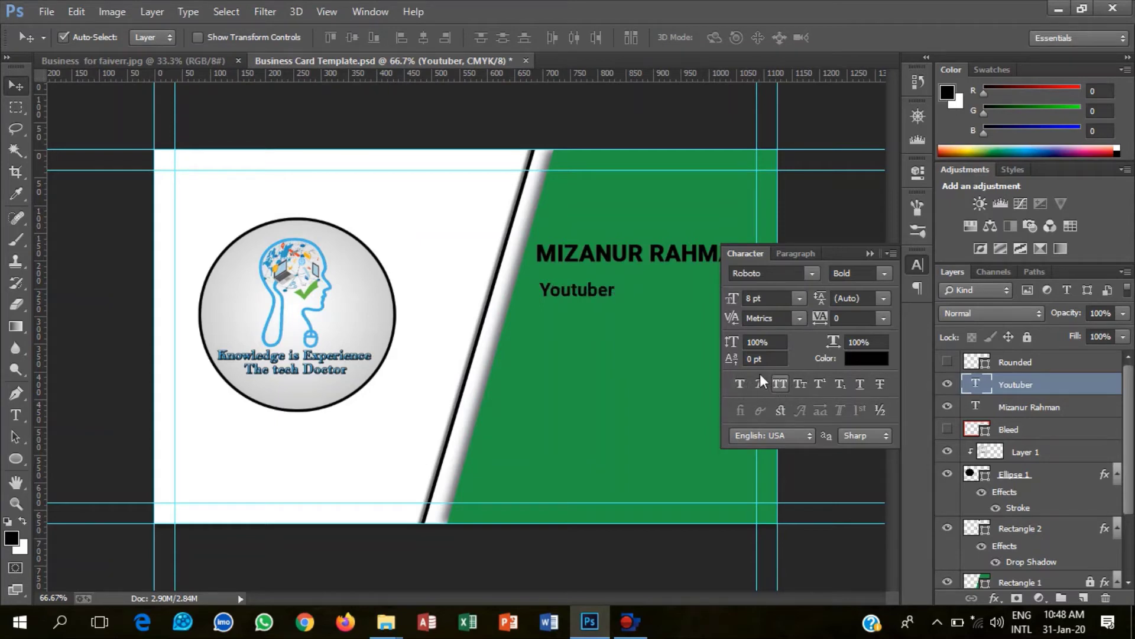
click(885, 273)
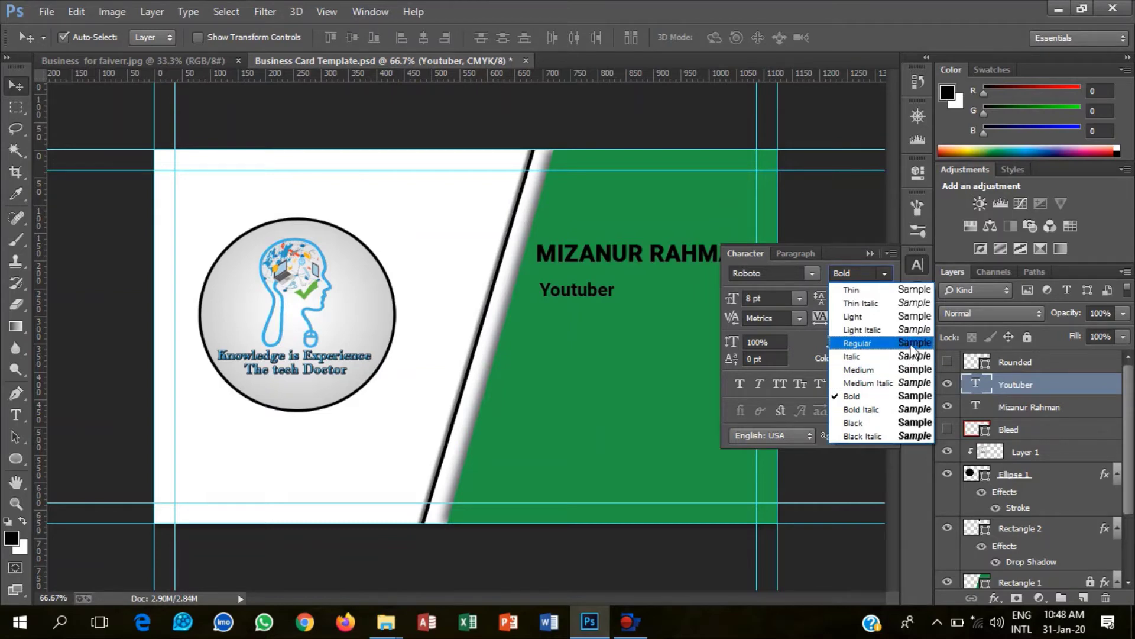
click(911, 344)
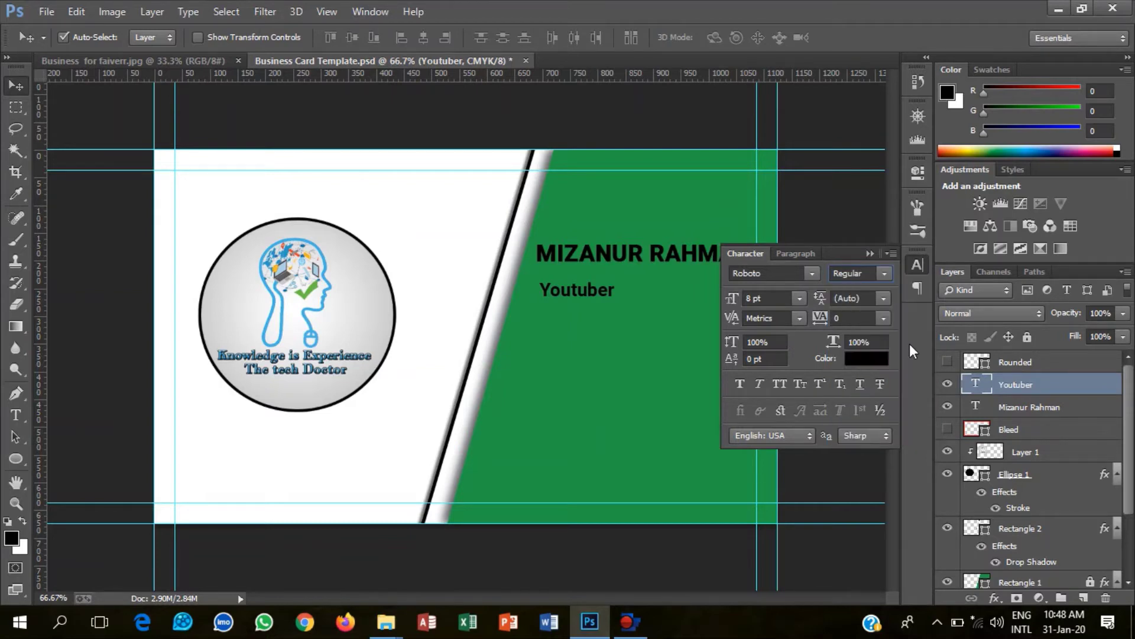
click(760, 383)
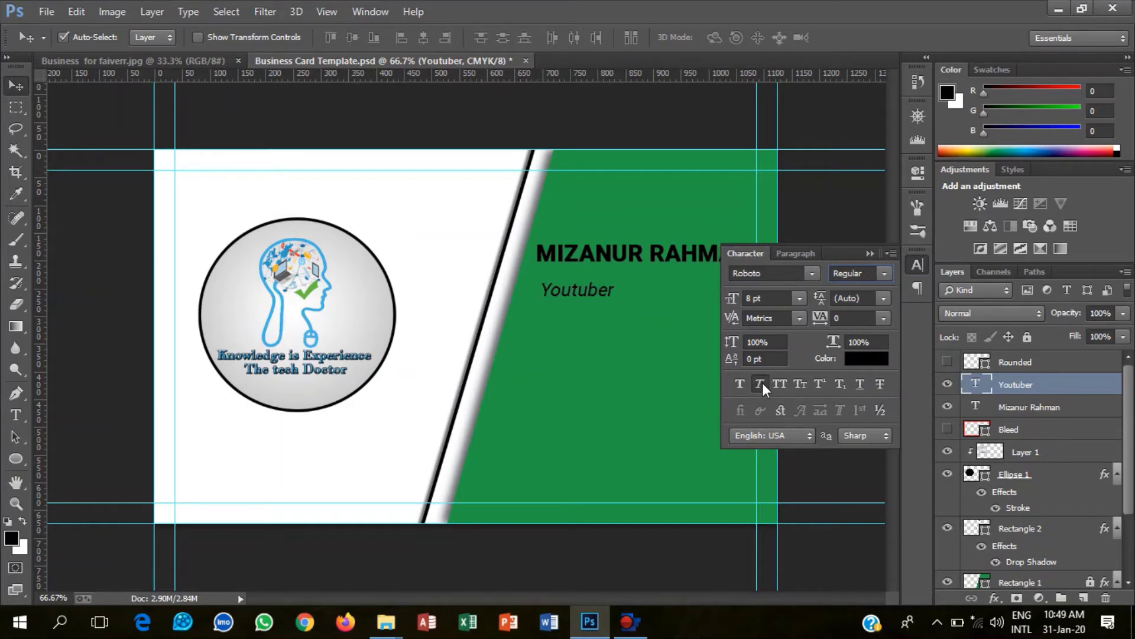
click(924, 264)
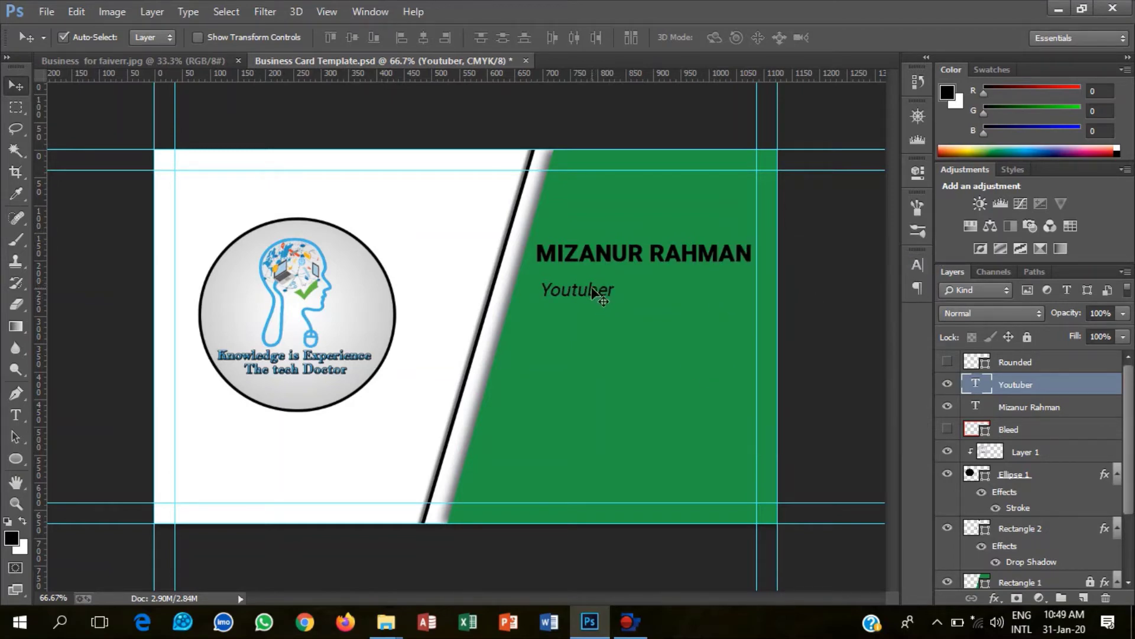
drag(592, 289, 590, 290)
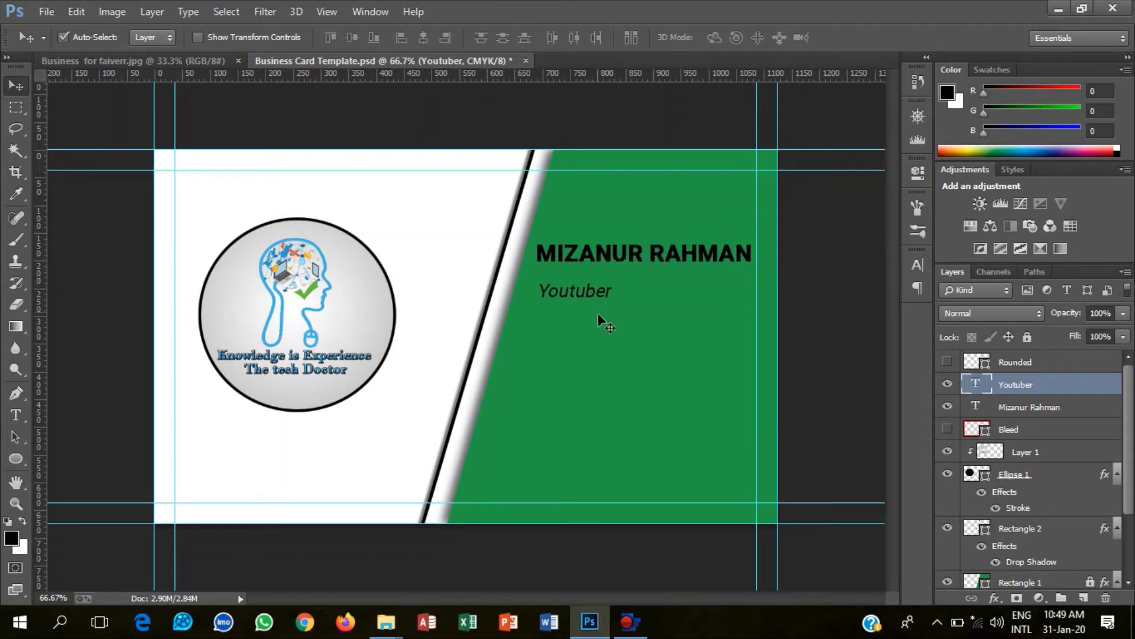
- Lock the Rectangle 2 layer with Lock All
scroll(993, 417, down, 1)
scroll(994, 417, down, 3)
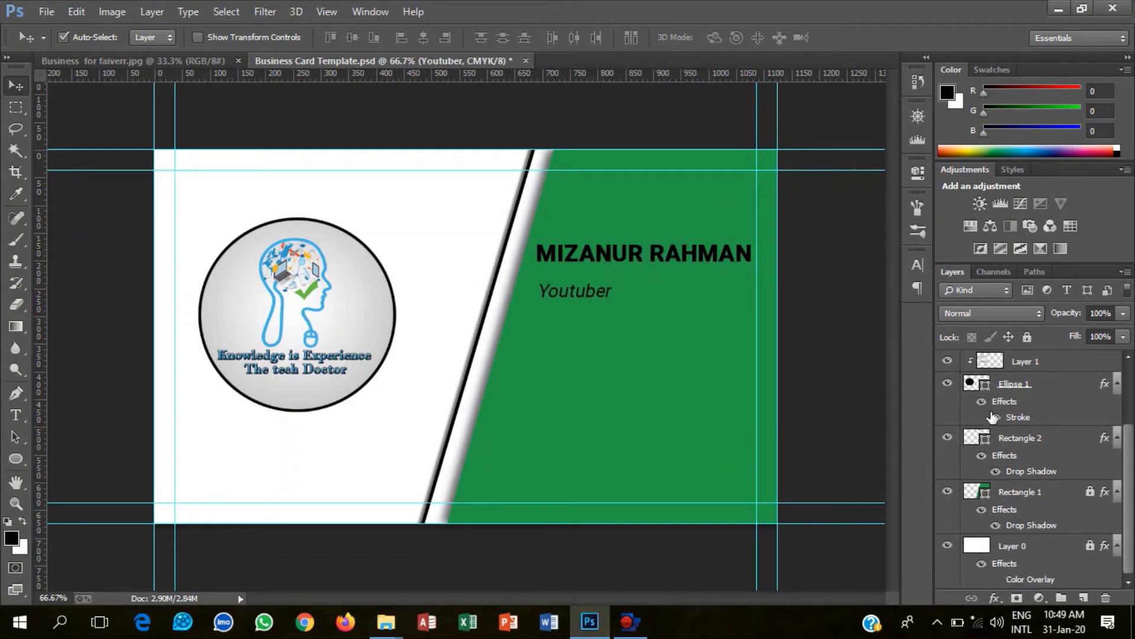
scroll(993, 417, up, 4)
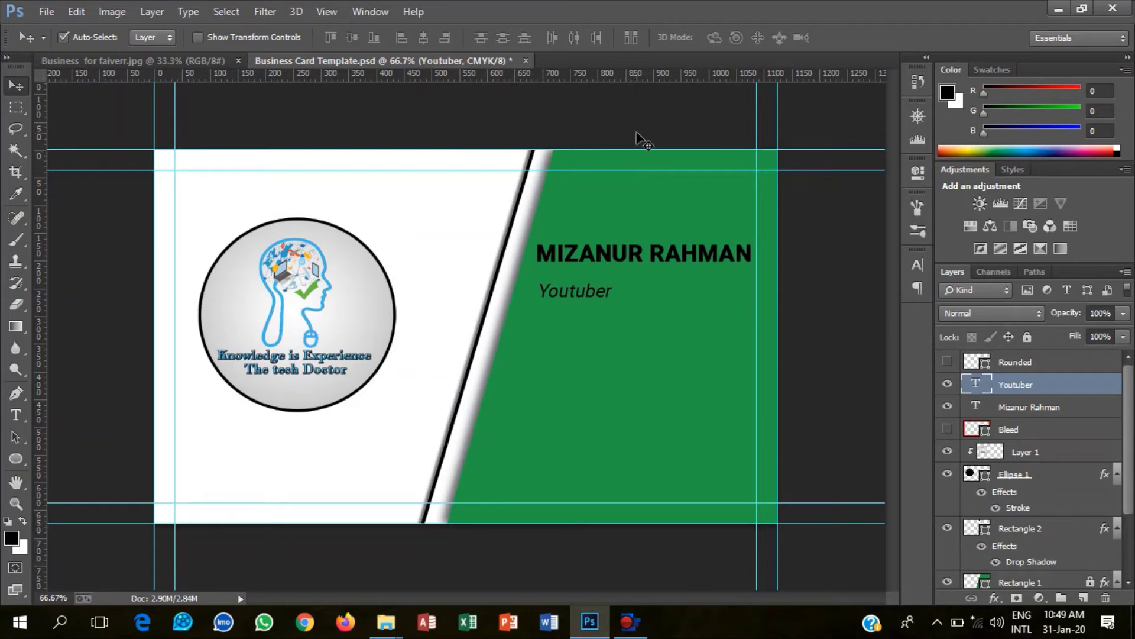
scroll(991, 442, down, 1)
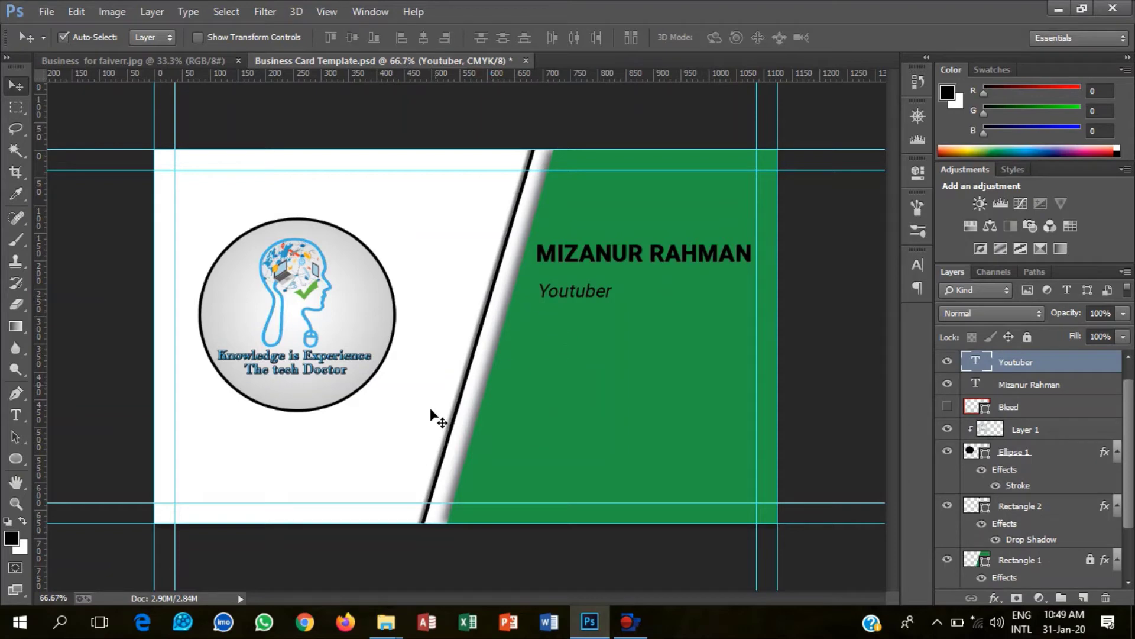
scroll(1091, 455, down, 3)
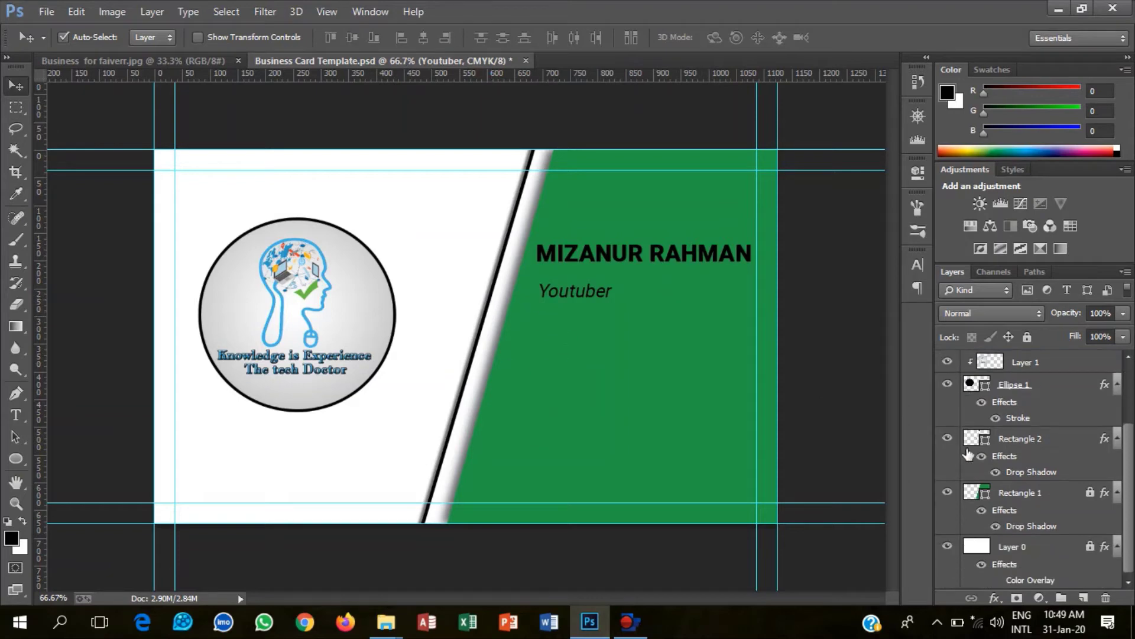
click(1052, 448)
click(1027, 336)
- Lock the Ellipse 1 and Layer 1 logo layers as well
scroll(1050, 414, up, 2)
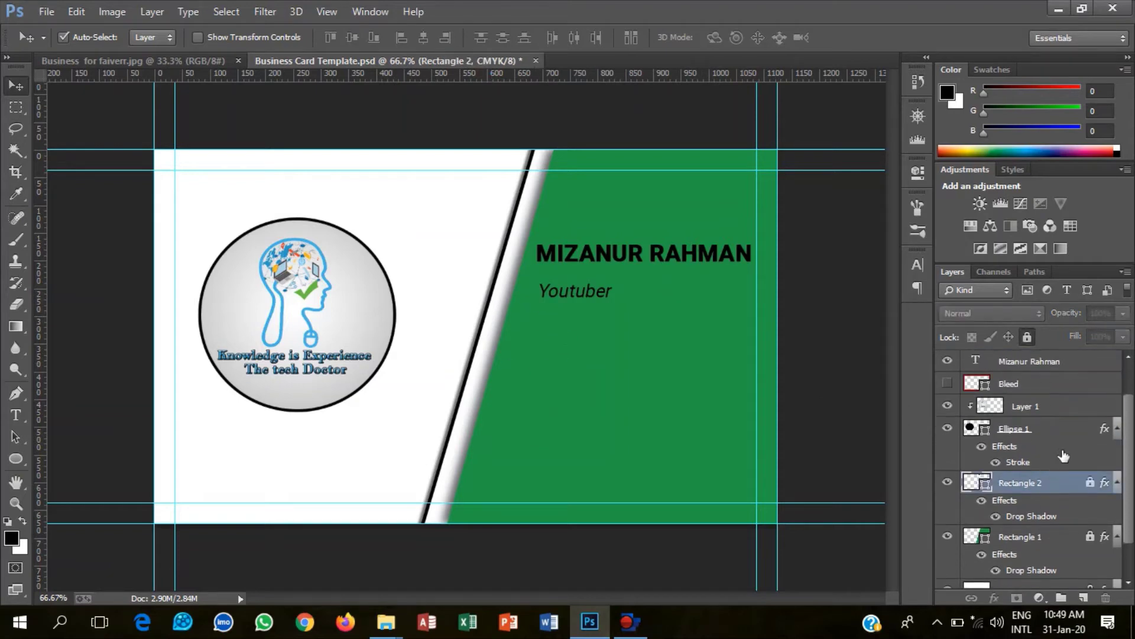
click(1054, 435)
click(1029, 337)
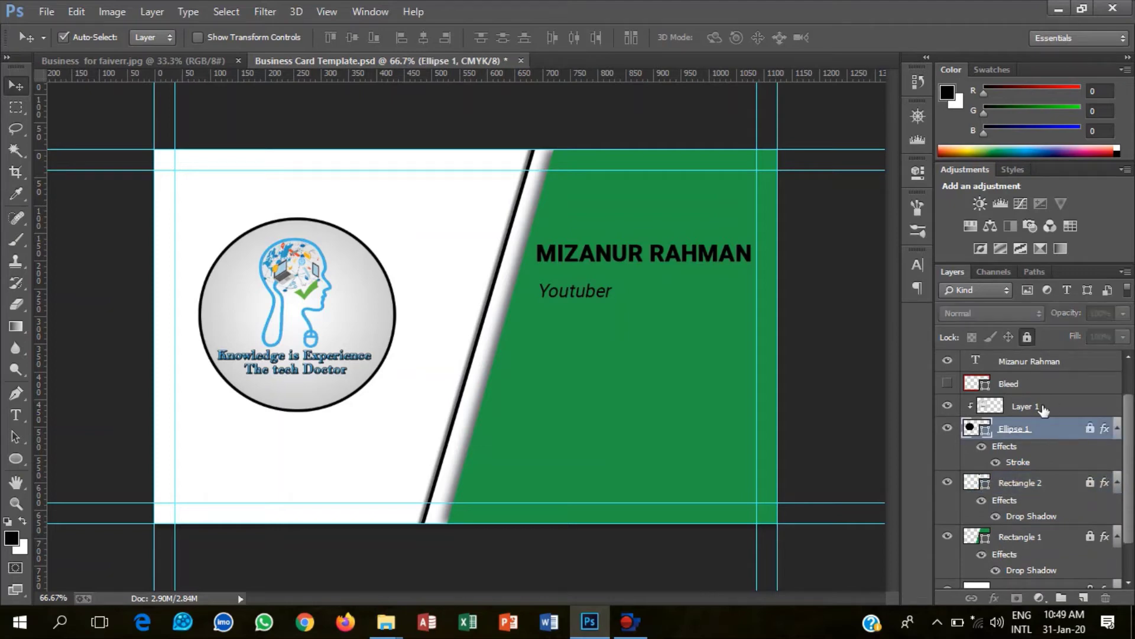
click(1044, 408)
click(1026, 338)
scroll(1001, 412, up, 2)
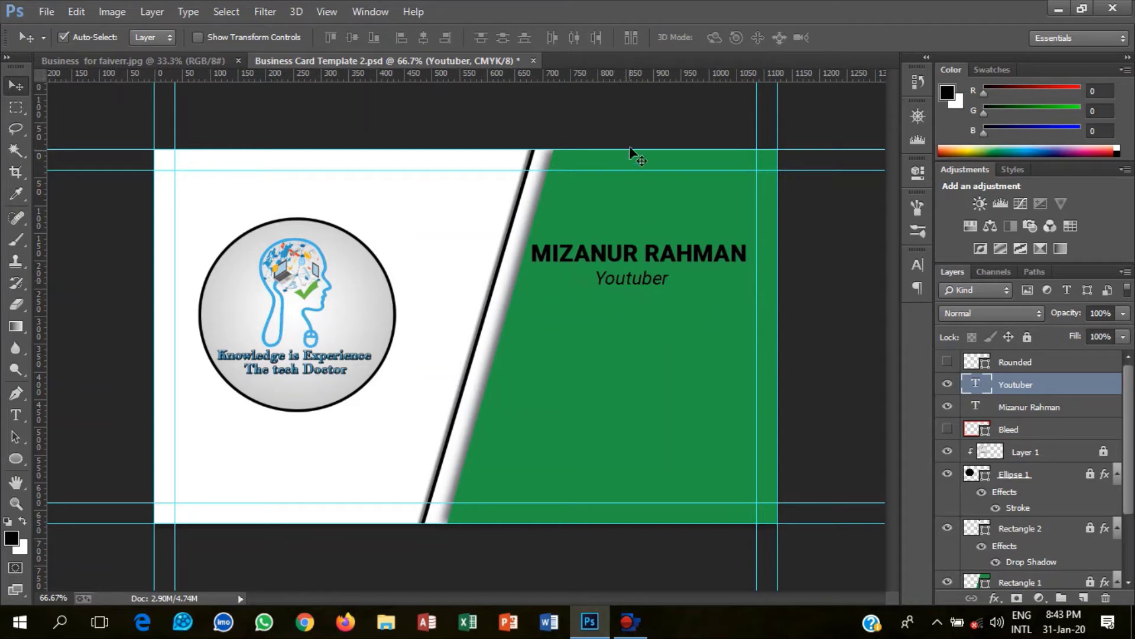
- Select the name and Youtuber text layers and align their horizontal centres
drag(635, 164, 706, 514)
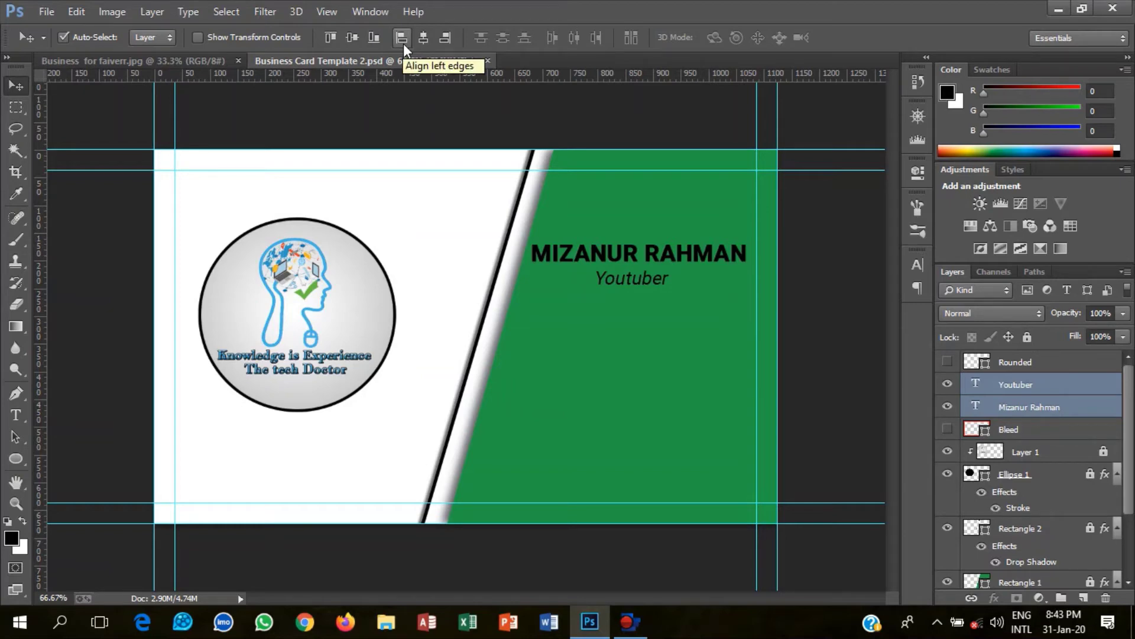
click(403, 37)
click(400, 37)
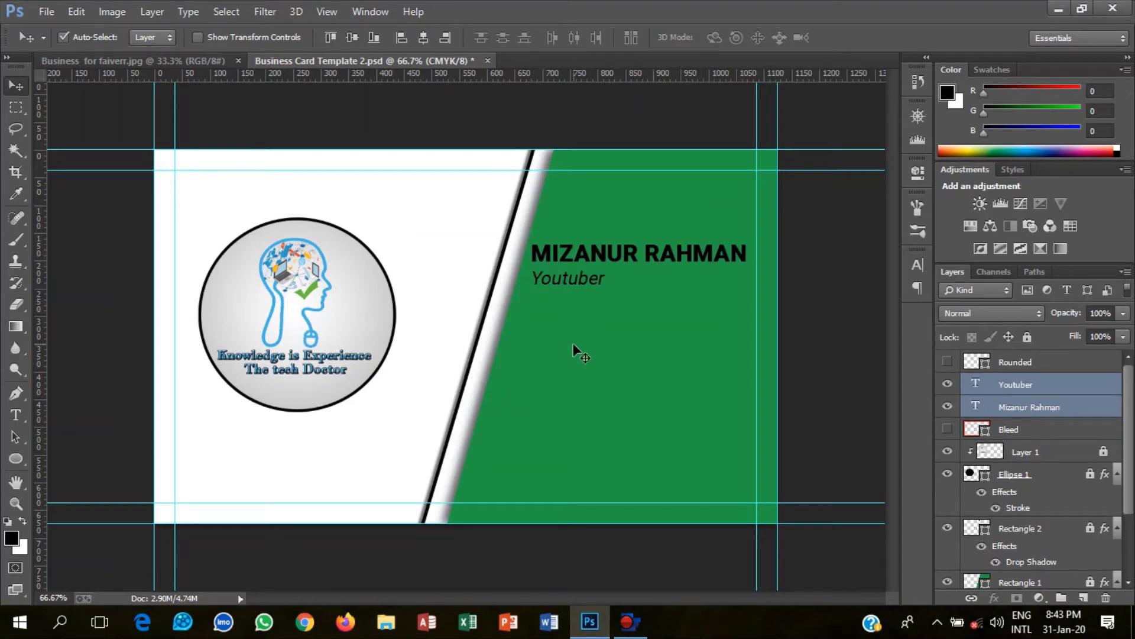
click(425, 38)
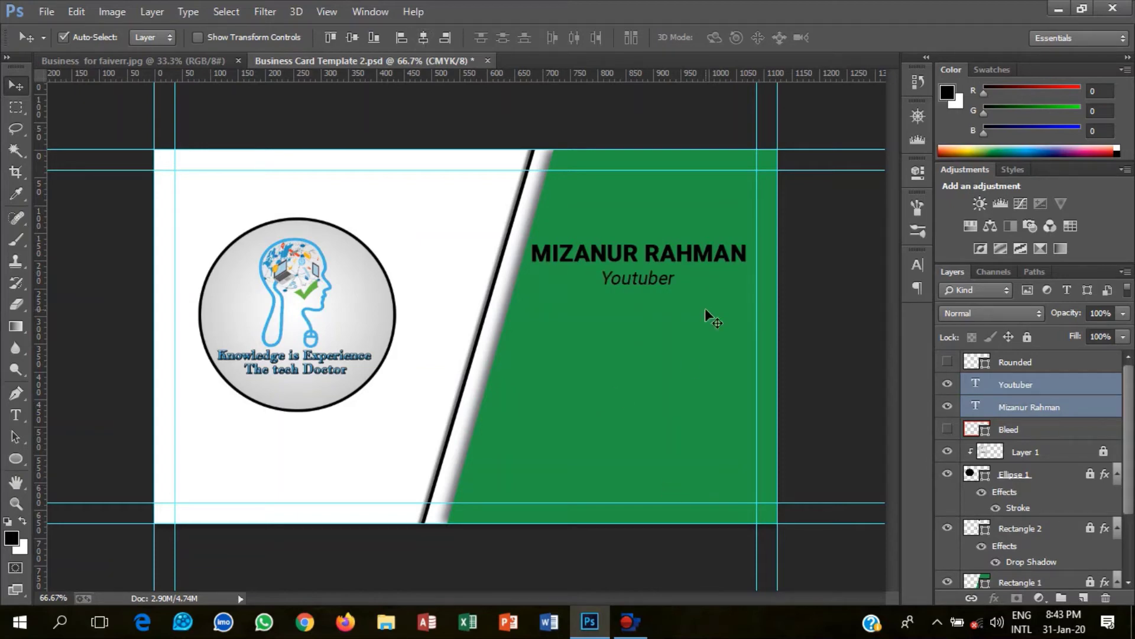
- Draw a thin black rectangle bar under Youtuber, spanning the name's width
click(14, 460)
right_click(12, 463)
click(58, 460)
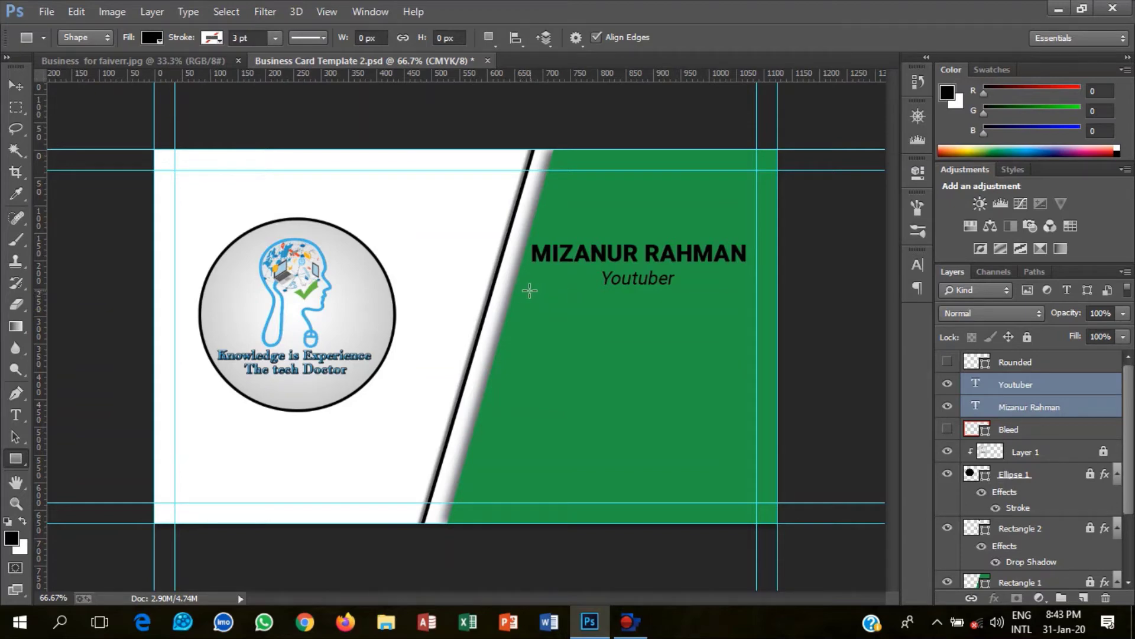
drag(550, 295, 746, 292)
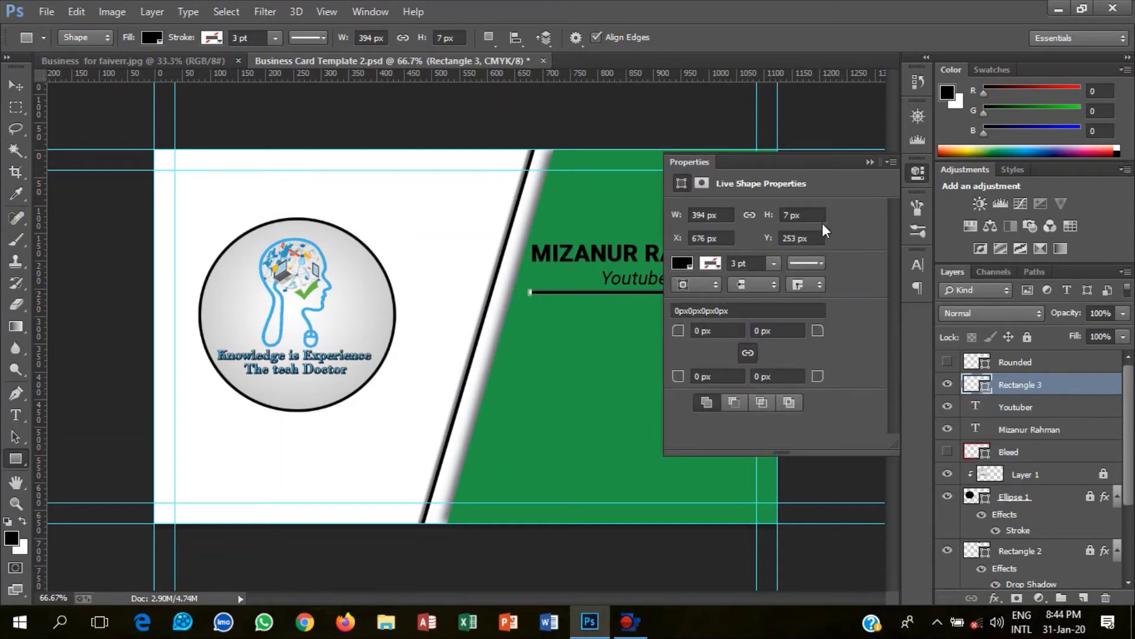
click(917, 172)
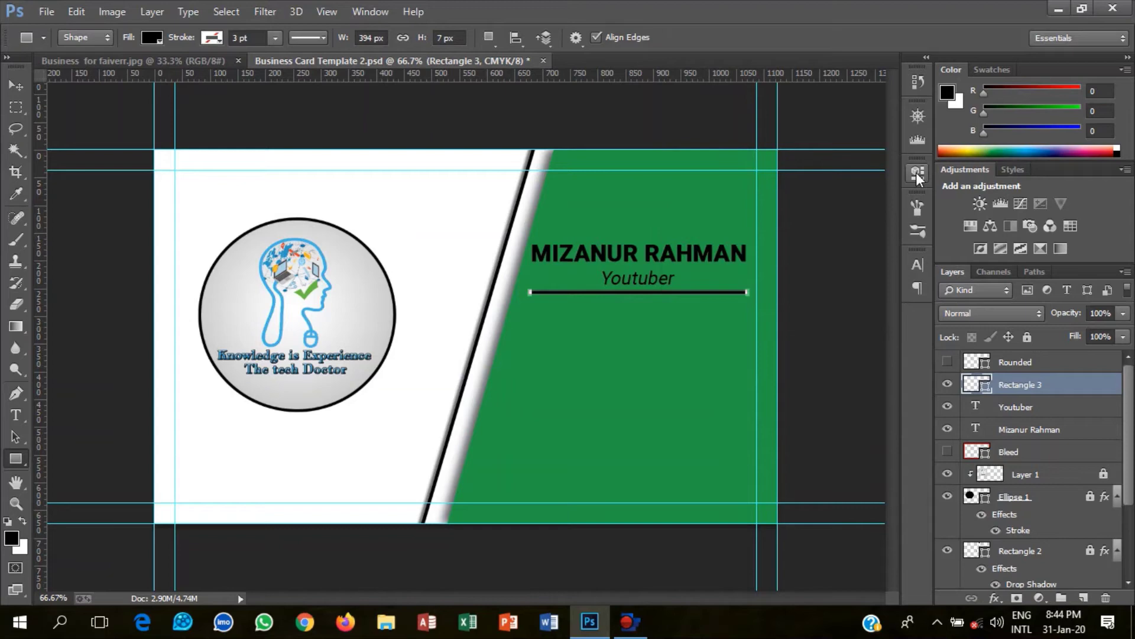
click(16, 85)
- Apply a drop shadow at about 99° to the Rectangle 3 underline bar
right_click(987, 384)
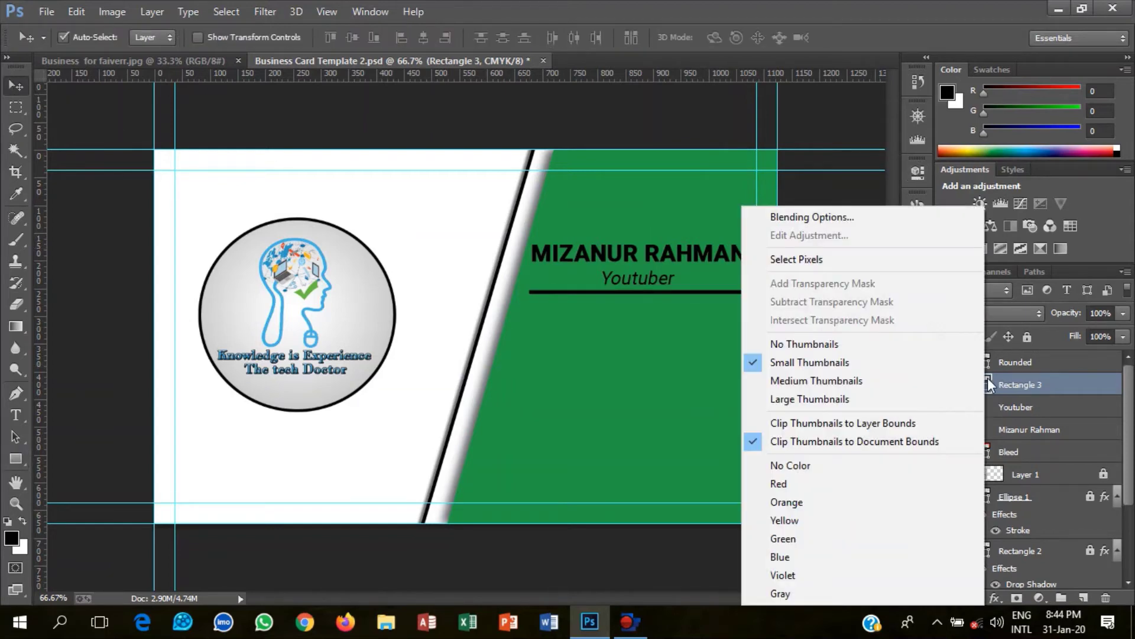
click(815, 217)
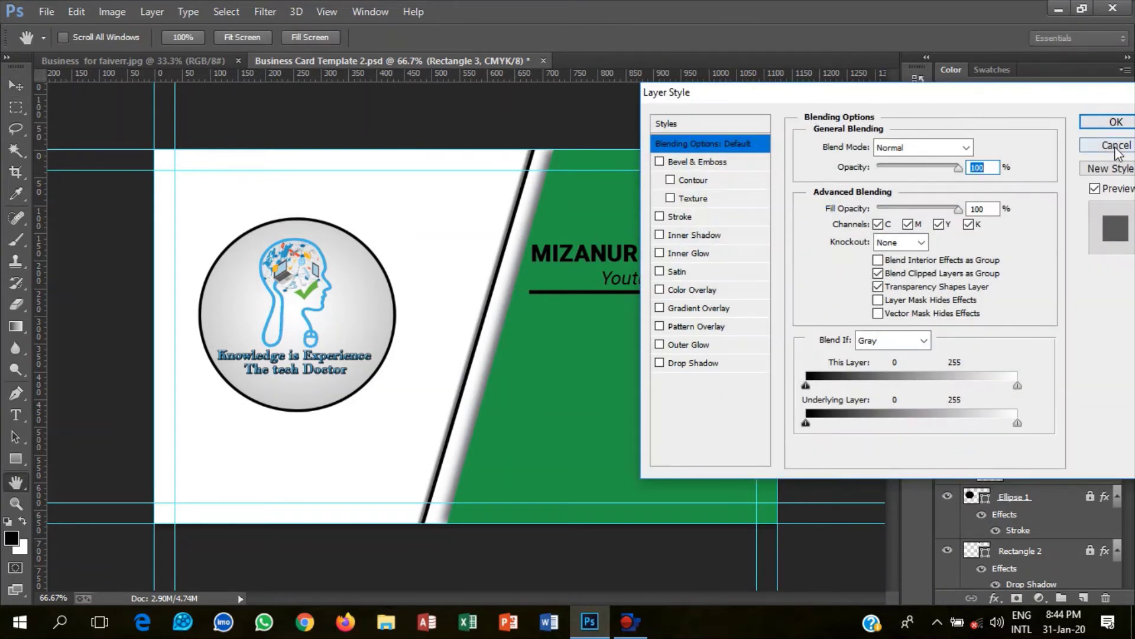
key(Escape)
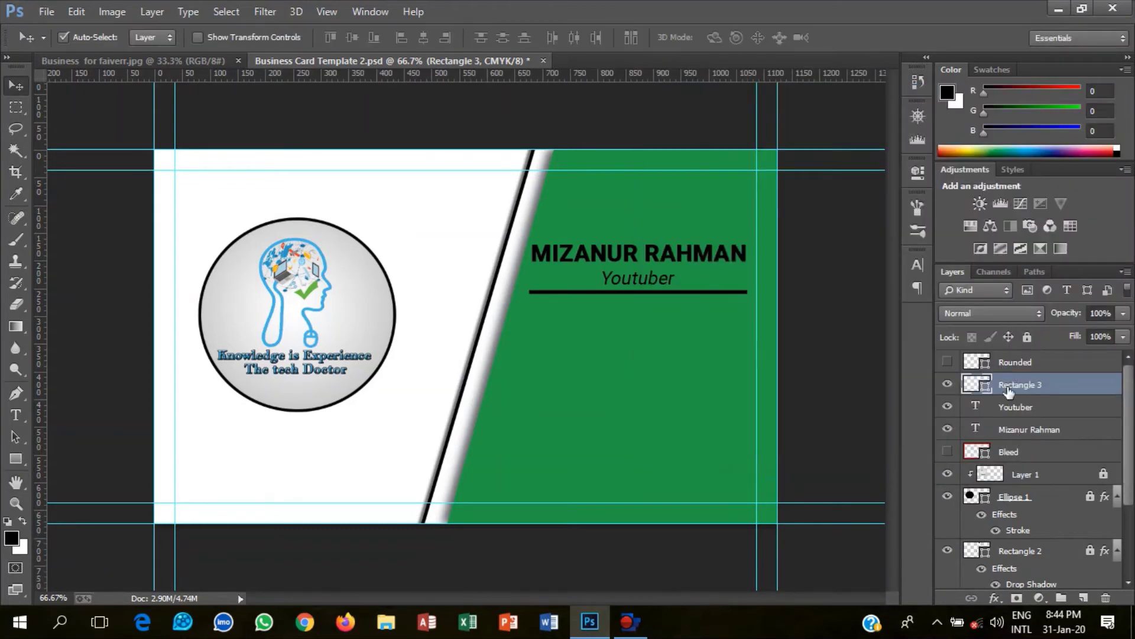
right_click(1010, 391)
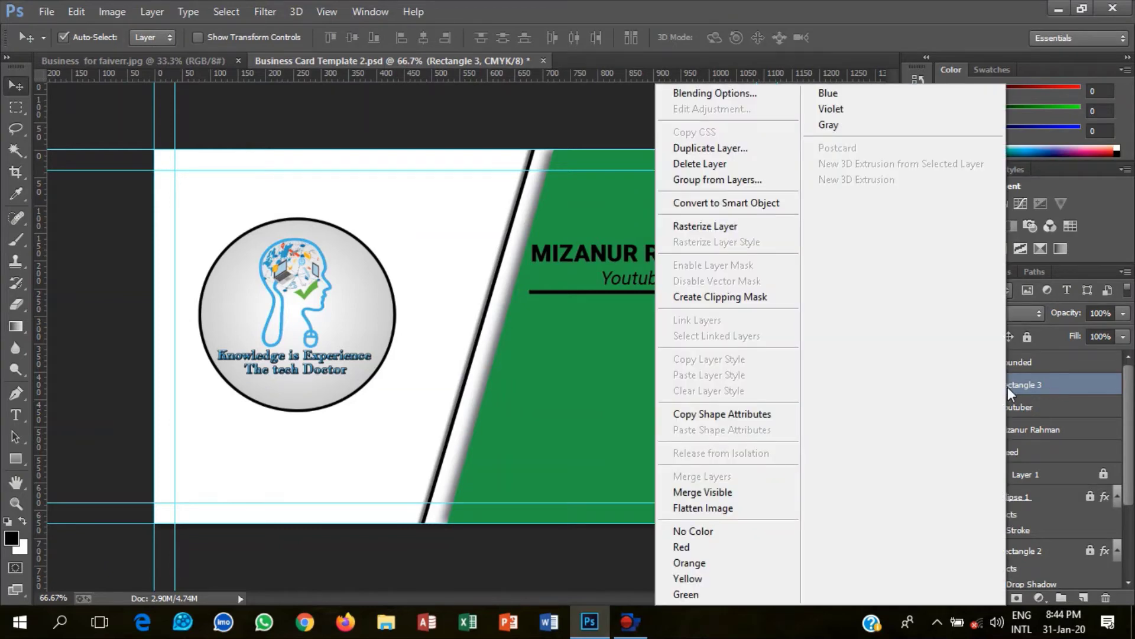
click(772, 98)
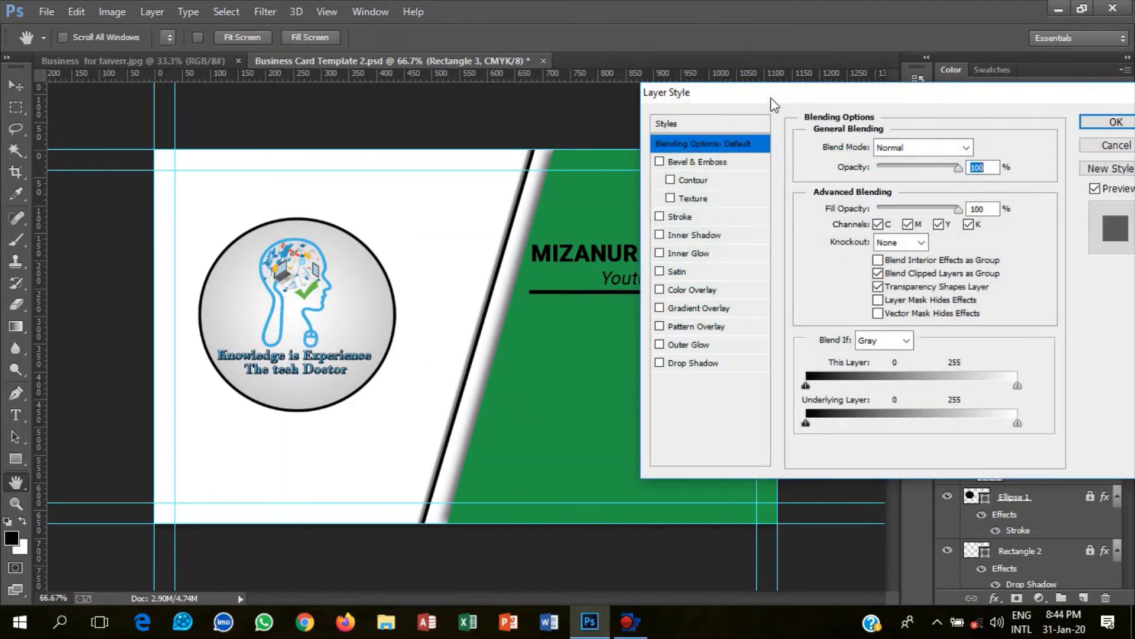
click(721, 362)
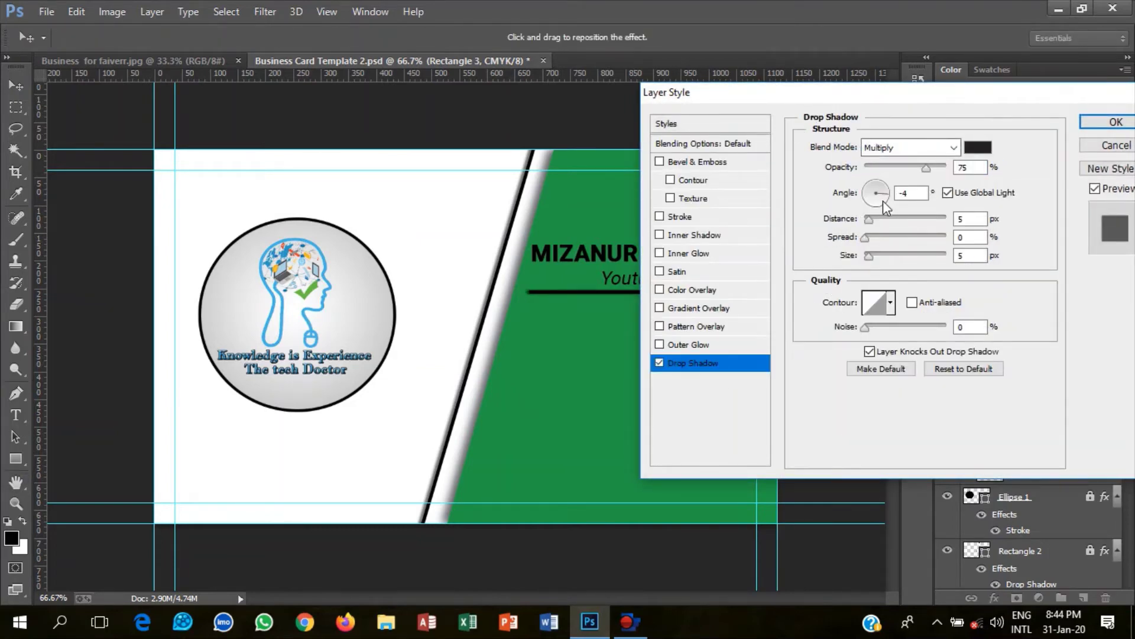
drag(883, 201, 883, 185)
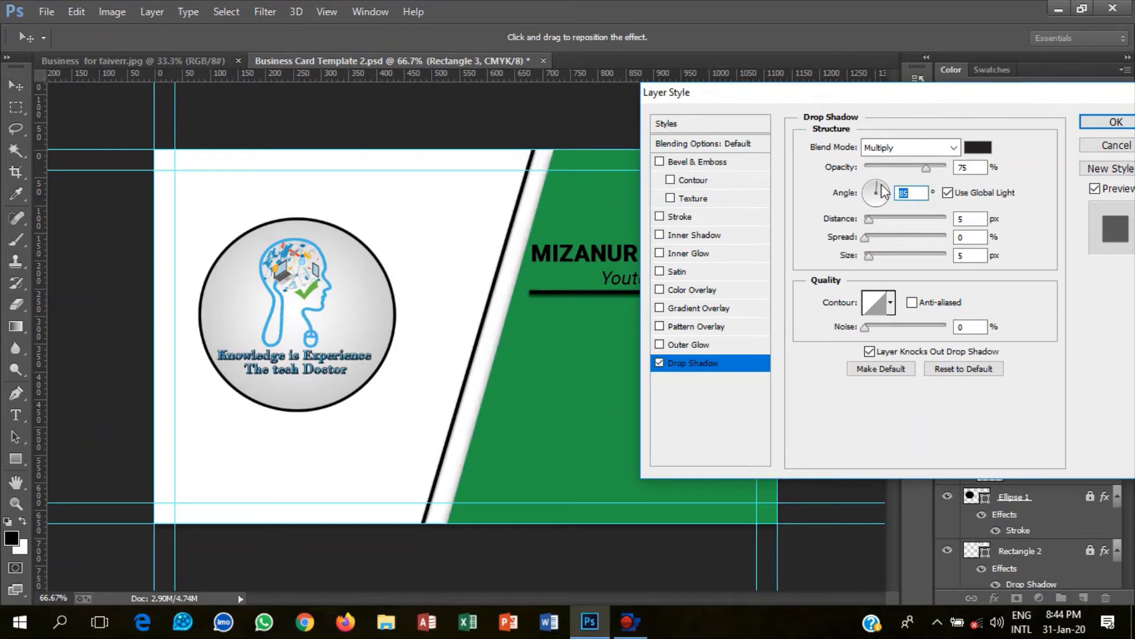
click(875, 182)
click(1116, 122)
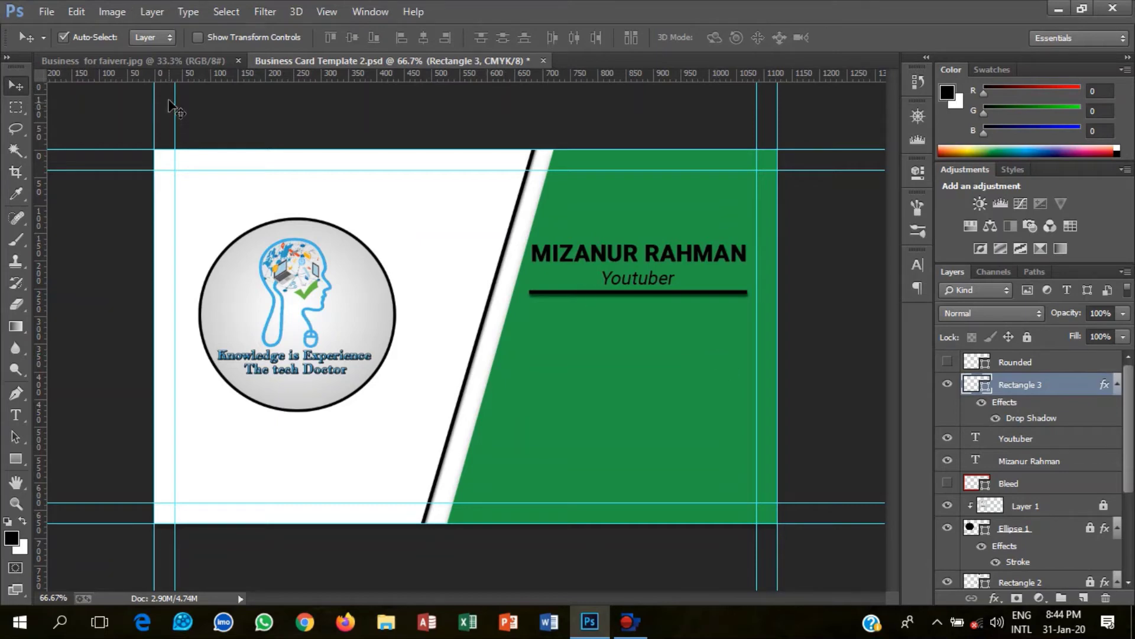
click(165, 59)
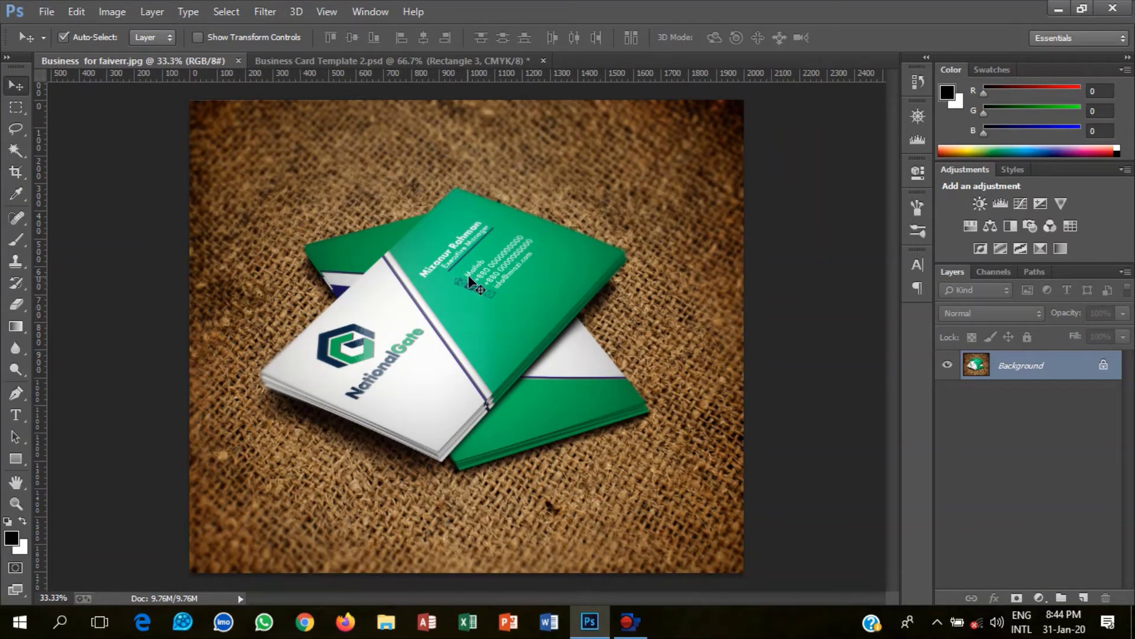
click(342, 62)
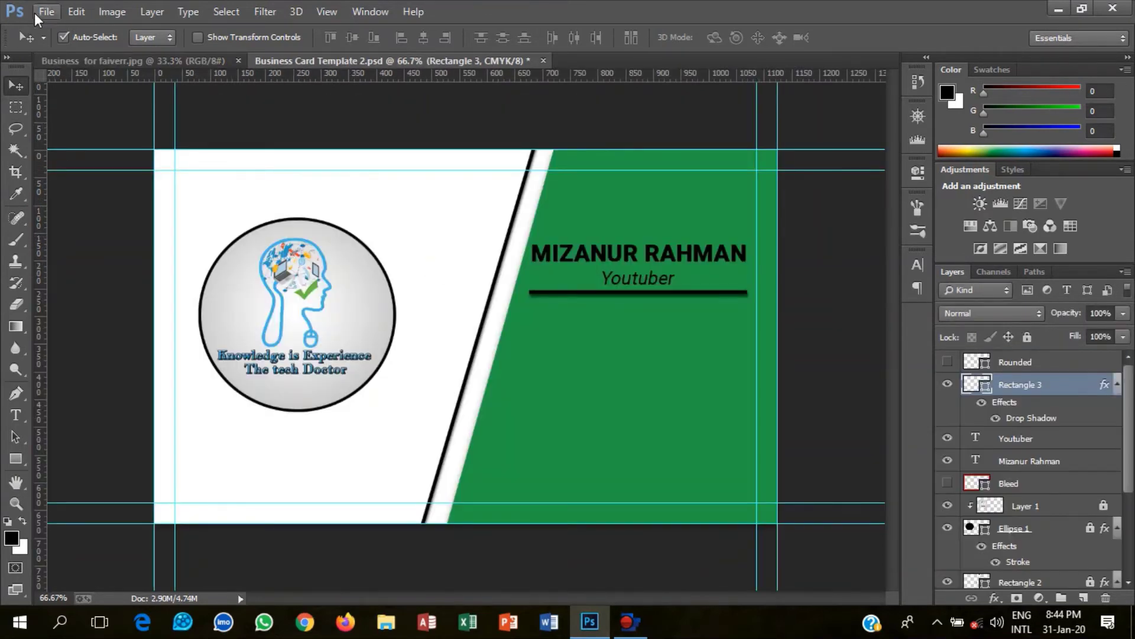
click(37, 13)
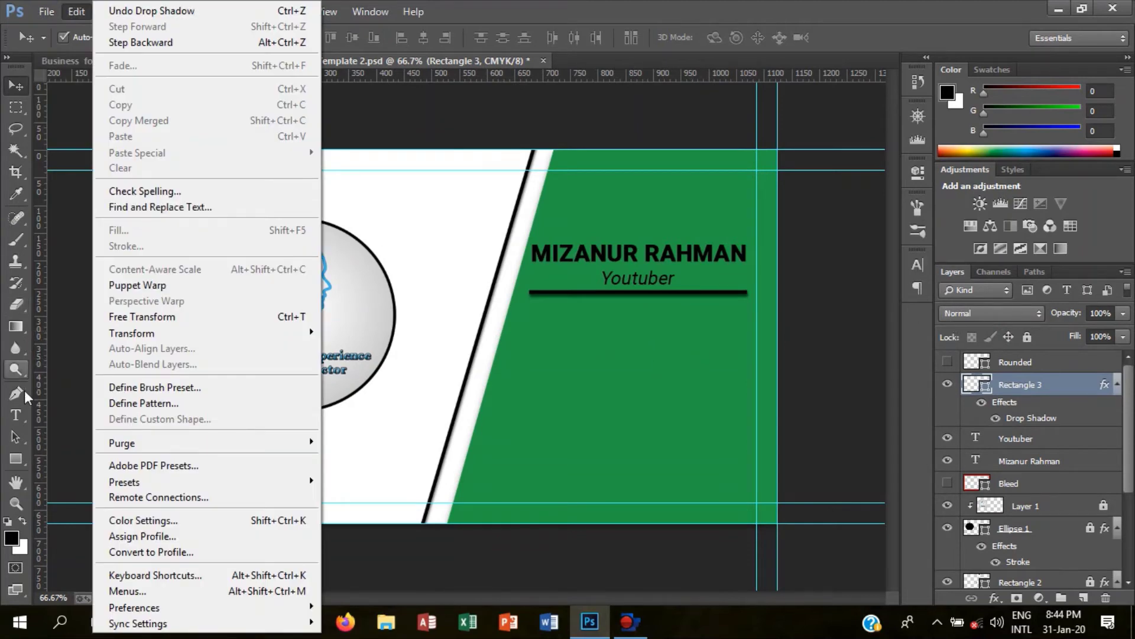
click(20, 417)
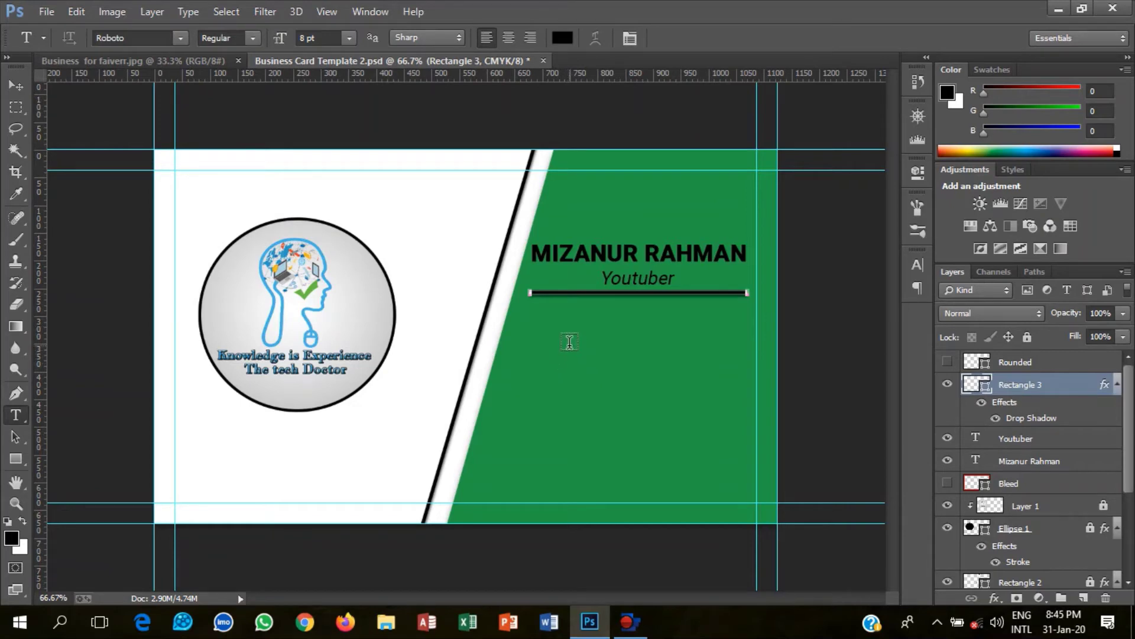
- Add the address line 'Dhaka, Bangladesh' below the underline bar
click(568, 347)
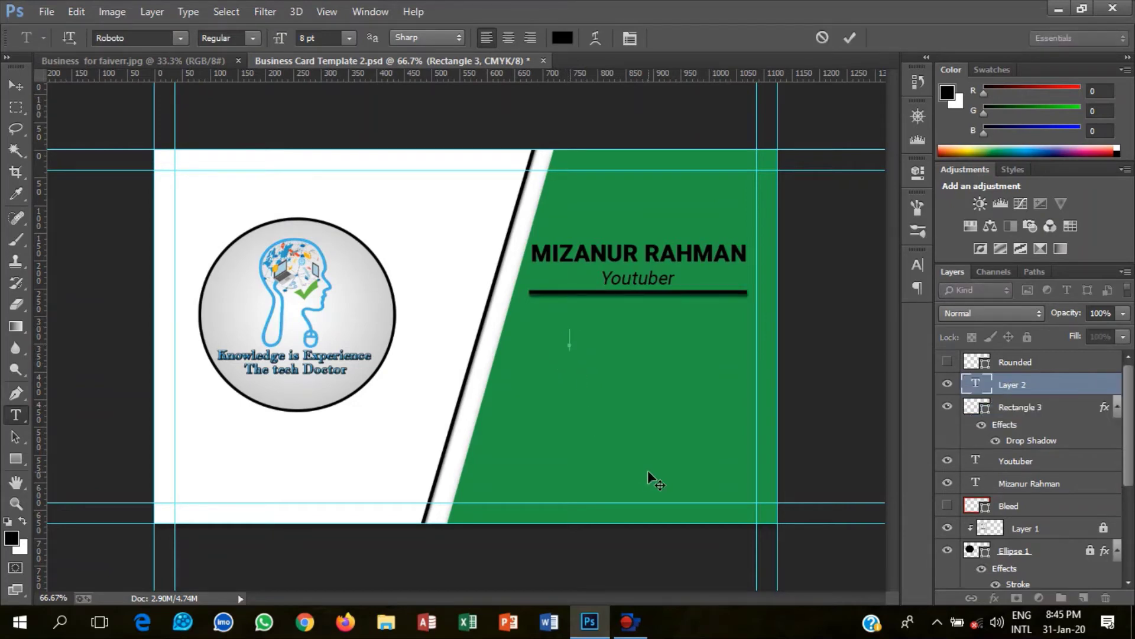
text(D)
text(hak)
text(a. )
text(Ban)
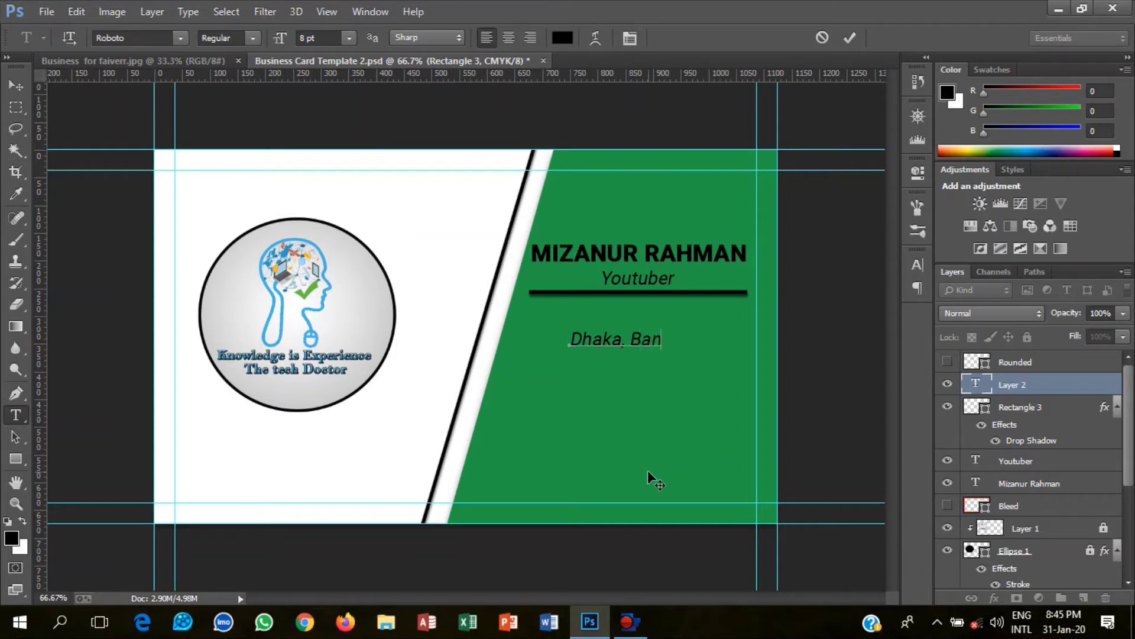
text(g)
text(lad)
text(s)
key(BackSpace)
text(es)
text(h)
click(14, 86)
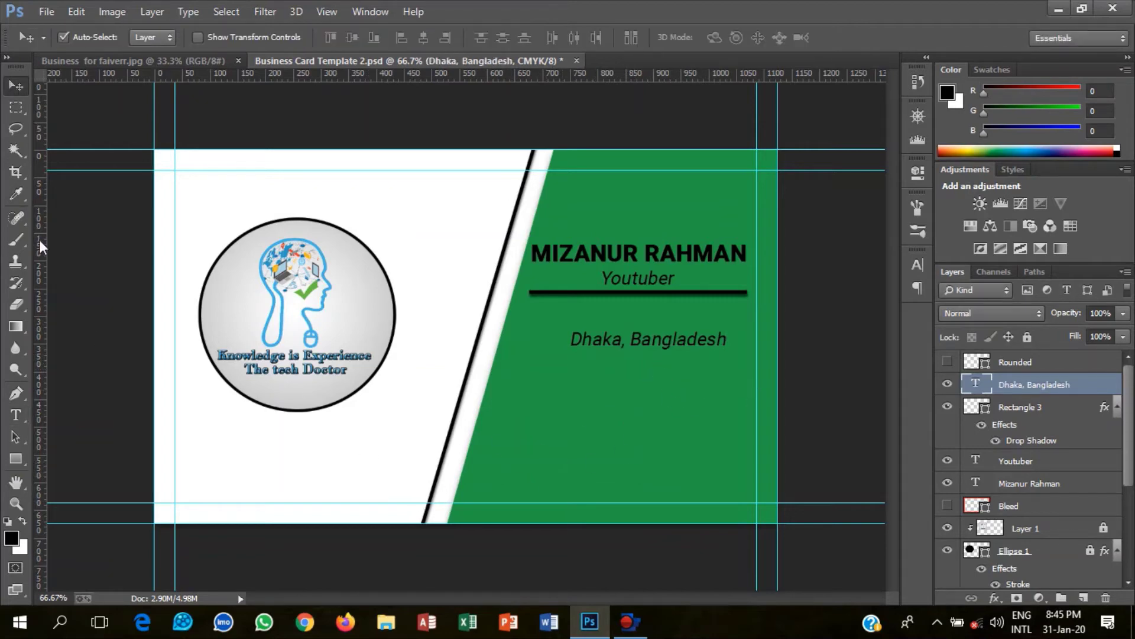
- Type the phone number on a new text line beneath the address
click(16, 419)
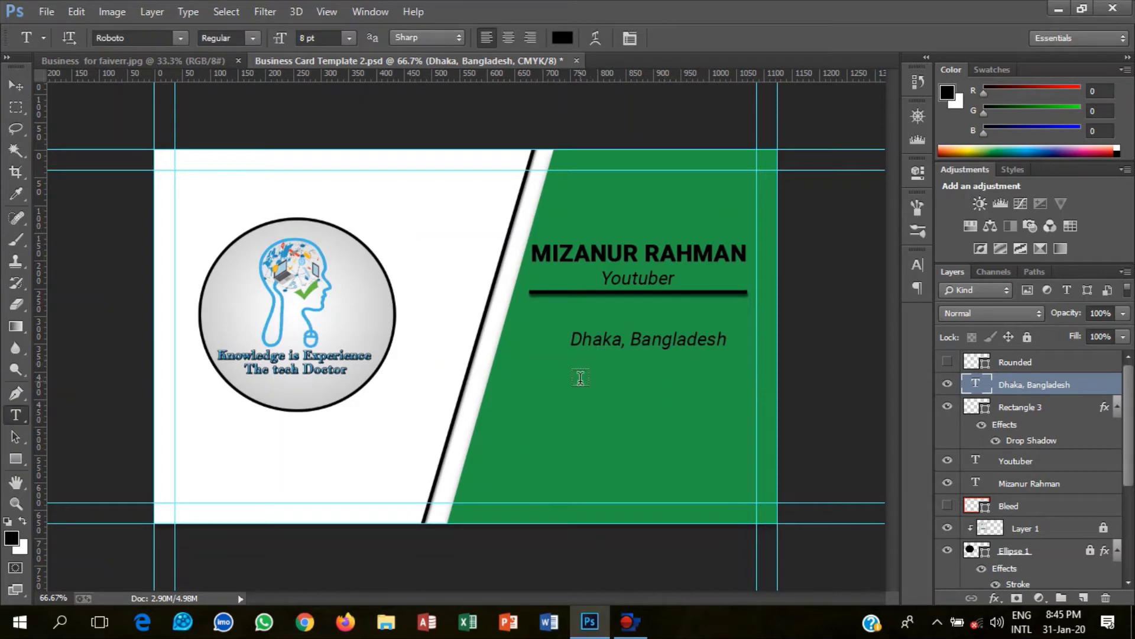
click(578, 376)
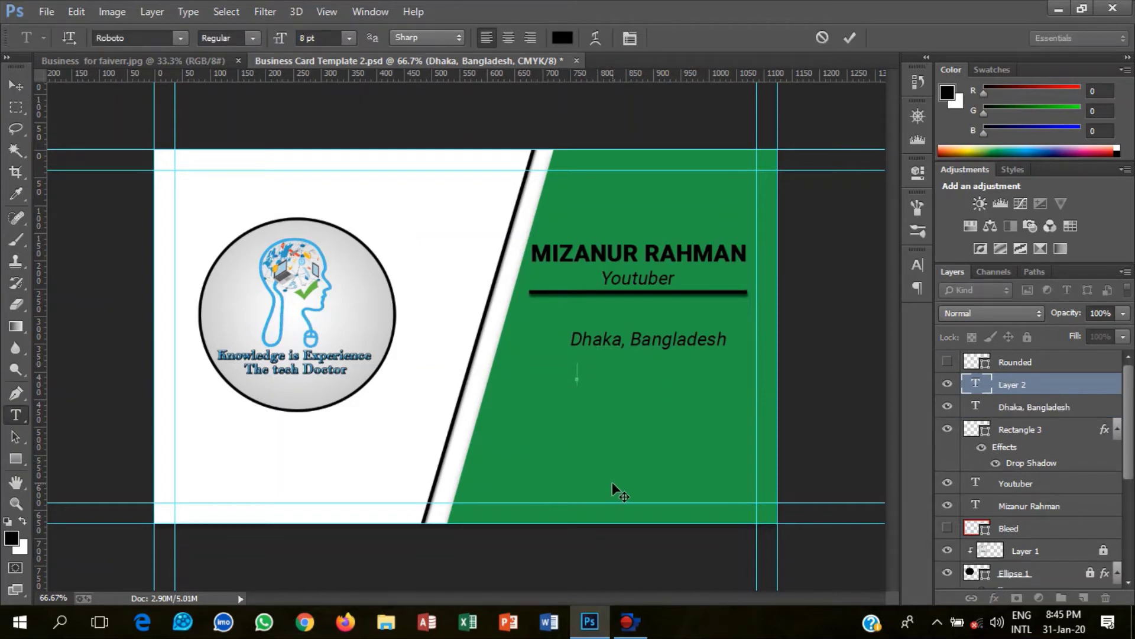
text(+)
text(88)
text(0)
text(1)
text(5)
text(000)
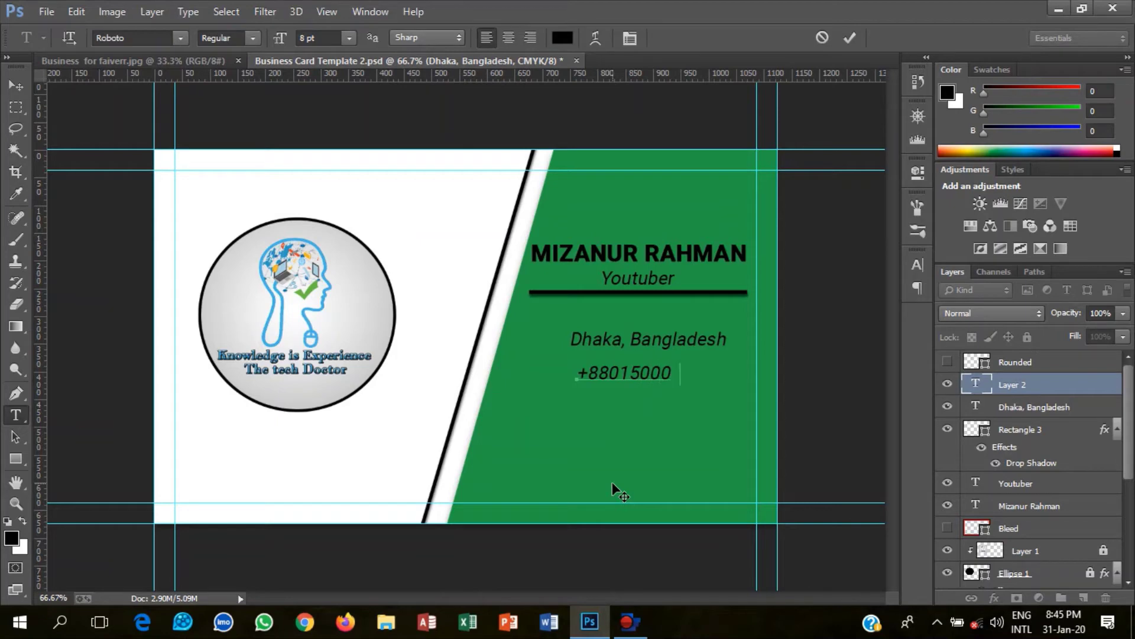
text(000000)
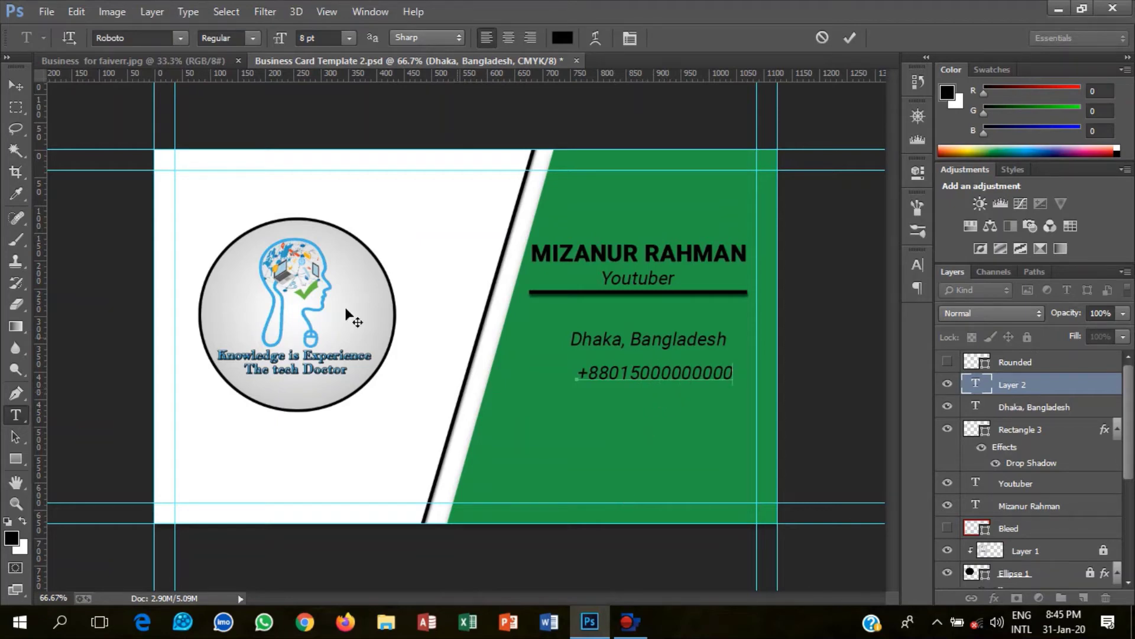
- Commit the phone number text and create a copy of its layer
click(6, 87)
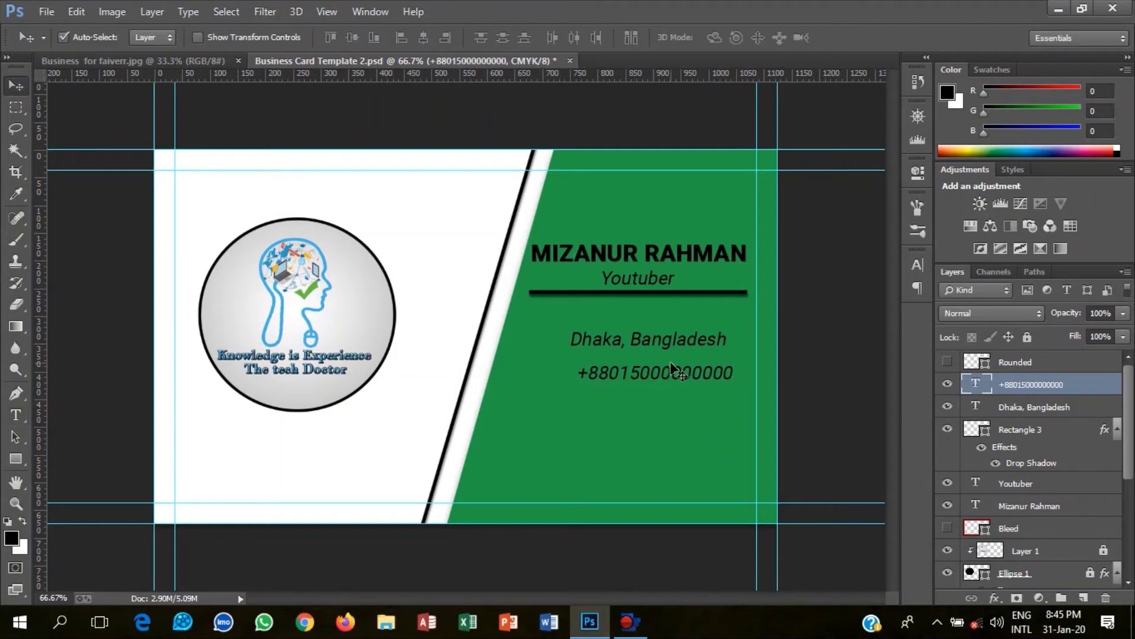
drag(1006, 386, 1085, 602)
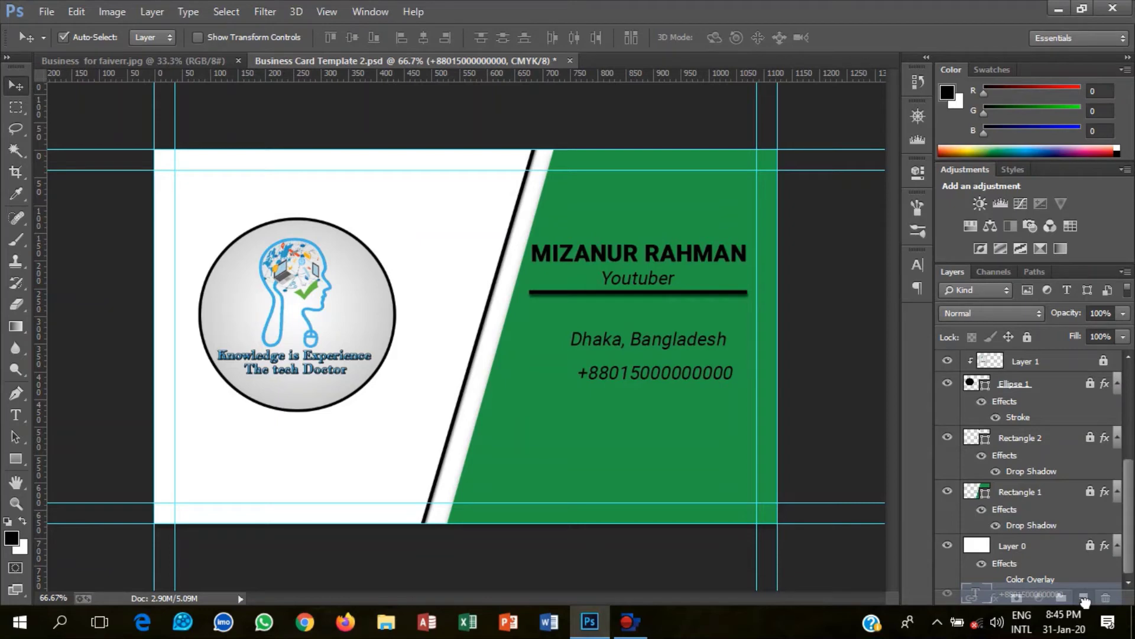
drag(1086, 602, 1088, 599)
drag(1087, 597, 1087, 599)
drag(1087, 599, 1087, 599)
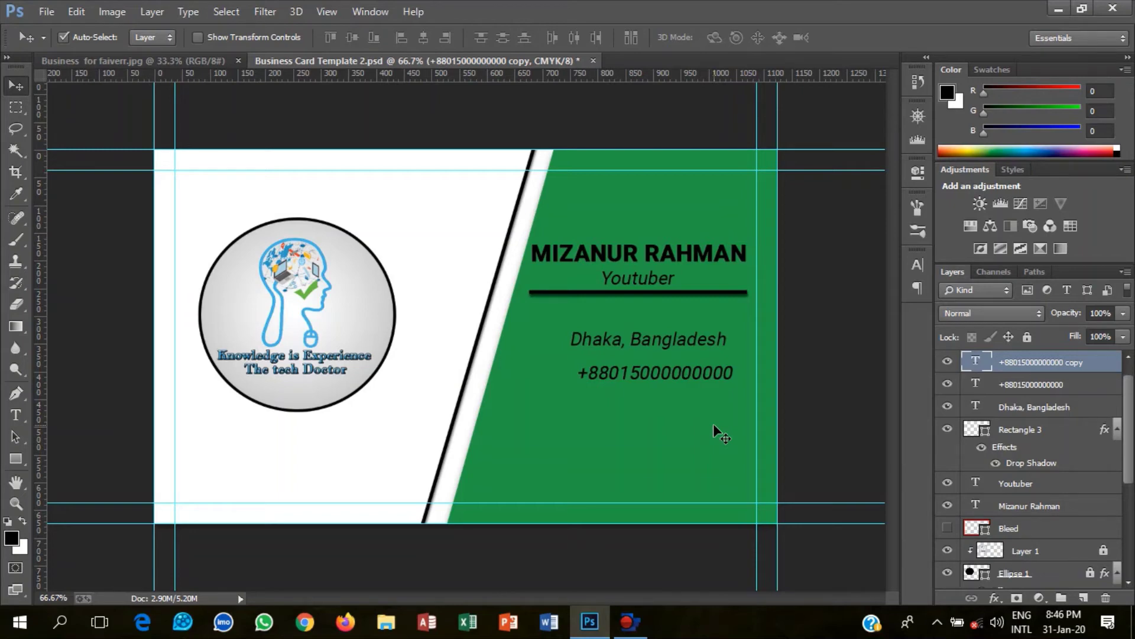
- Nudge the duplicated phone number down so it sits directly beneath the original line
key(Down)
key(Down)
key(Down)
key(Down)
key(Down)
key(Down)
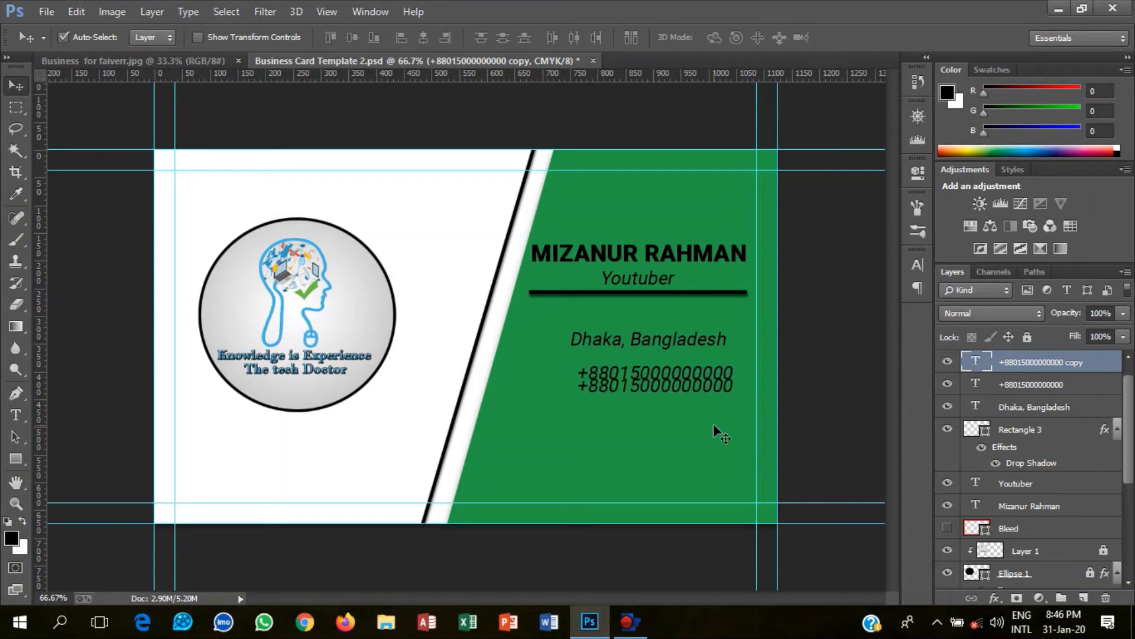
key(Down)
key(Down)
key(Down)
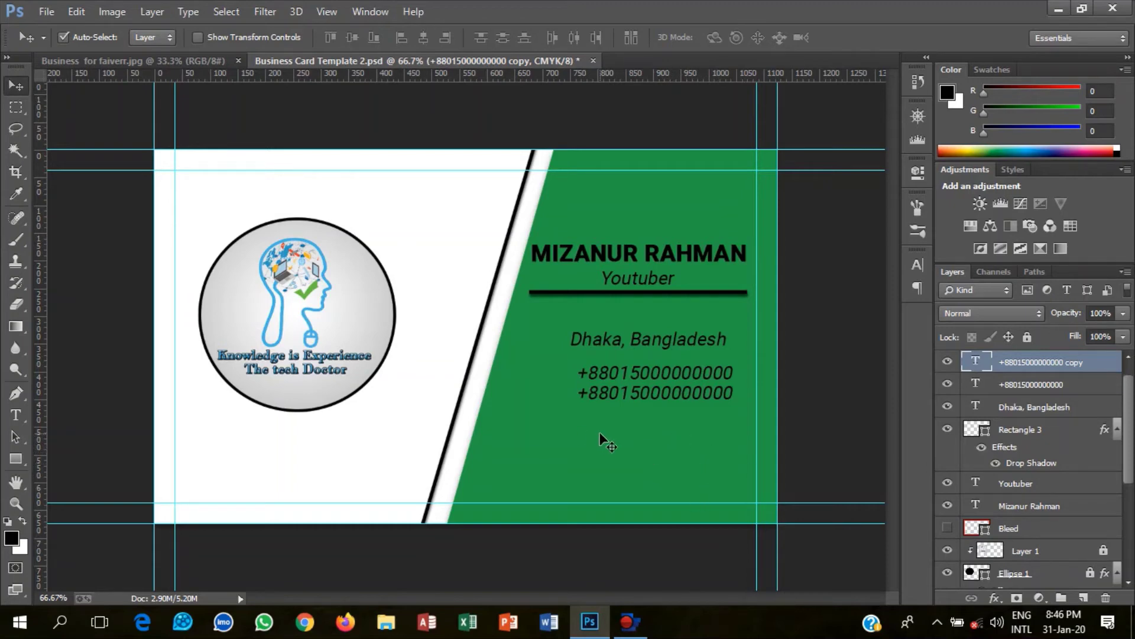
click(16, 415)
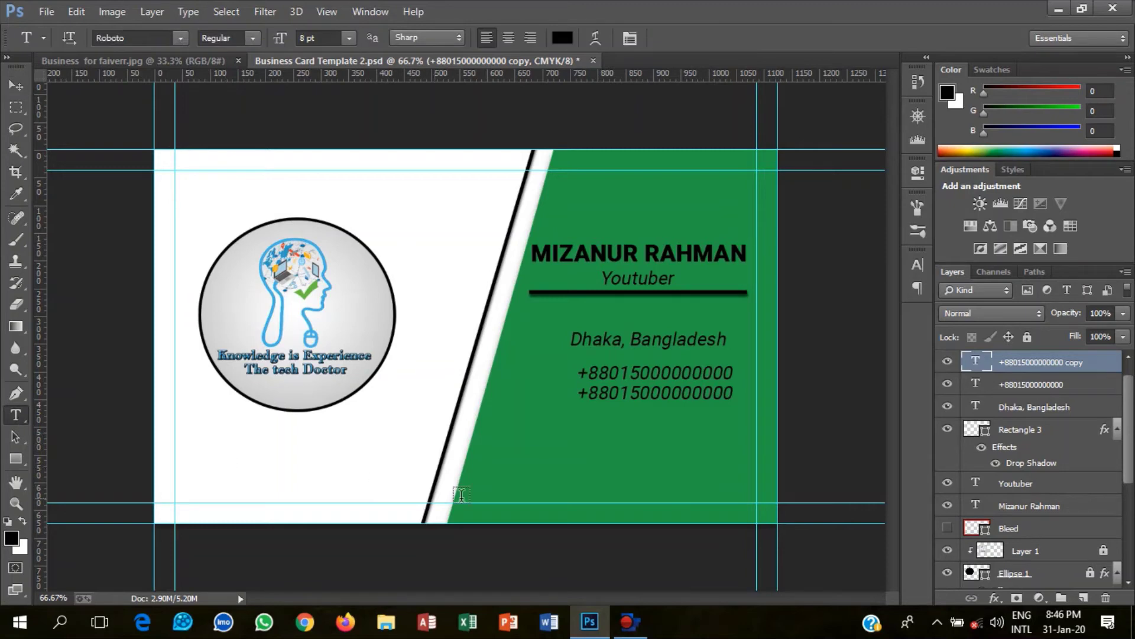
click(563, 441)
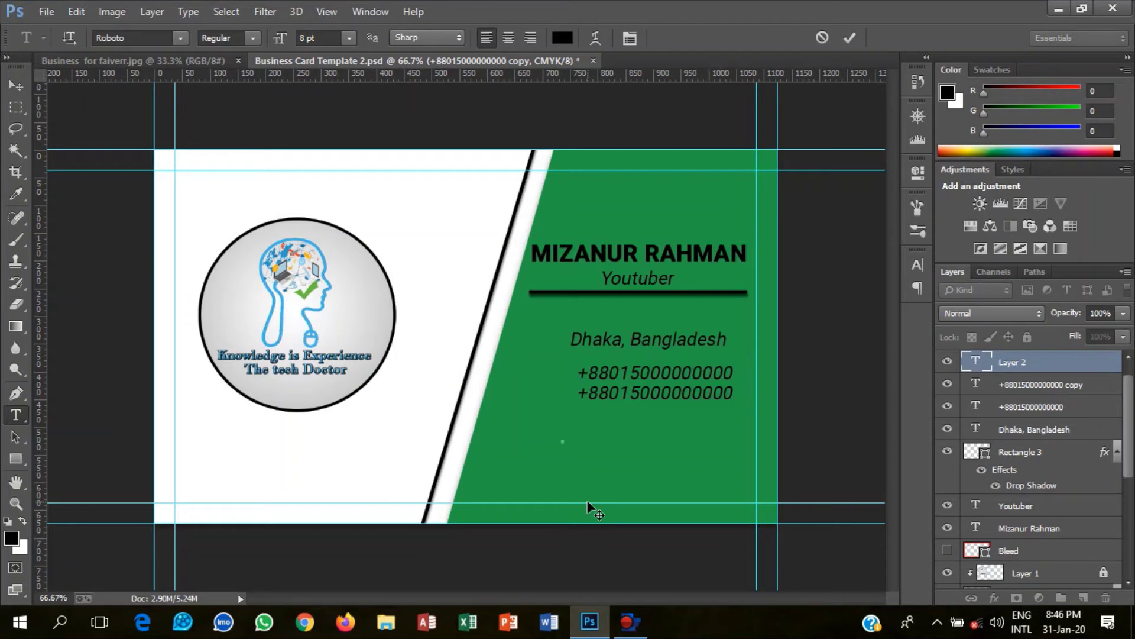
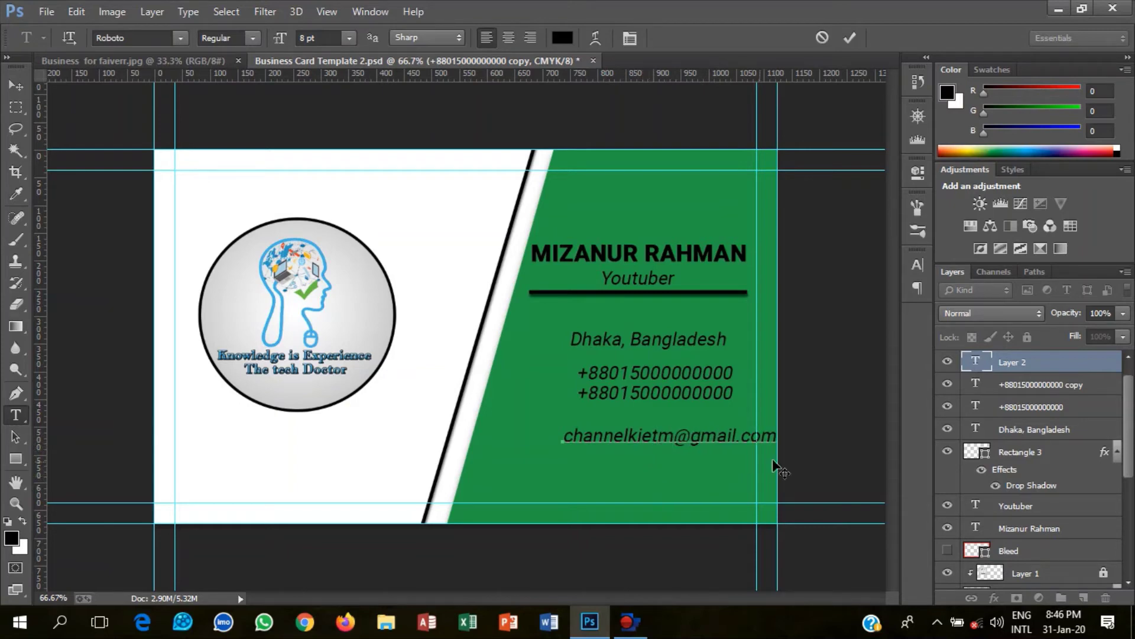
click(15, 87)
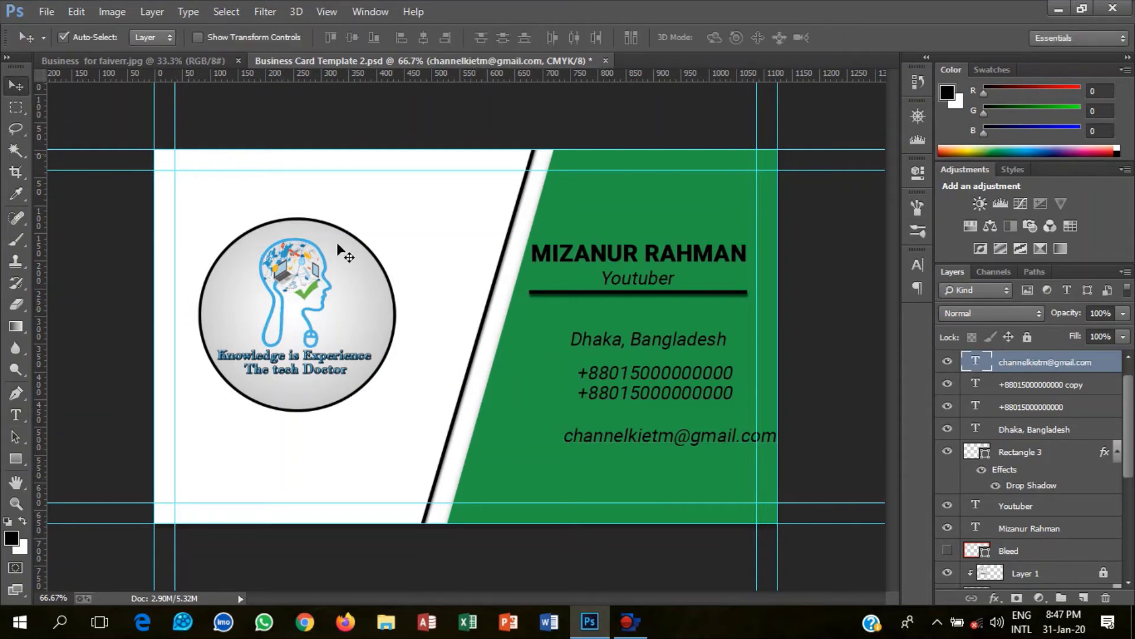
- Move the email line left, then evenly distribute and left-align the four contact lines
drag(669, 434, 641, 430)
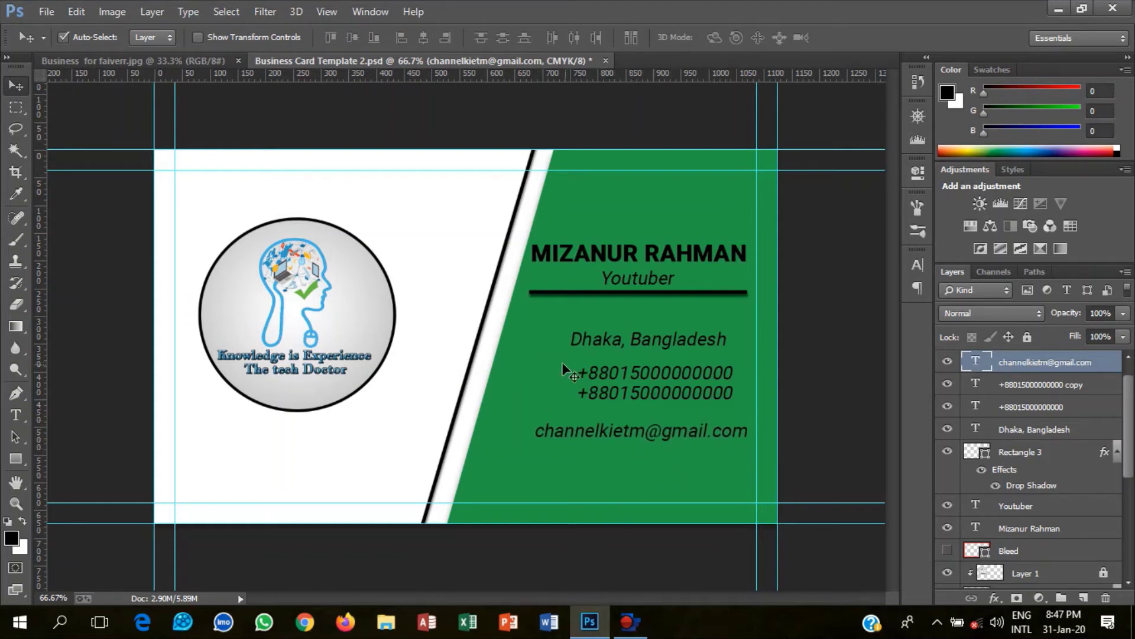
drag(547, 327, 685, 504)
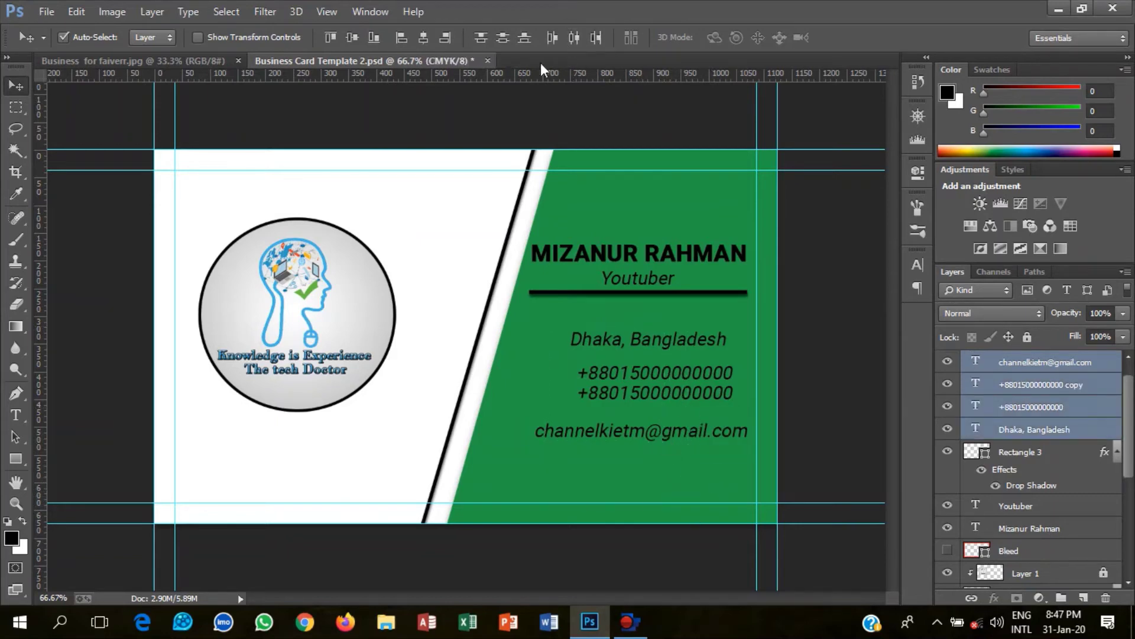
click(507, 40)
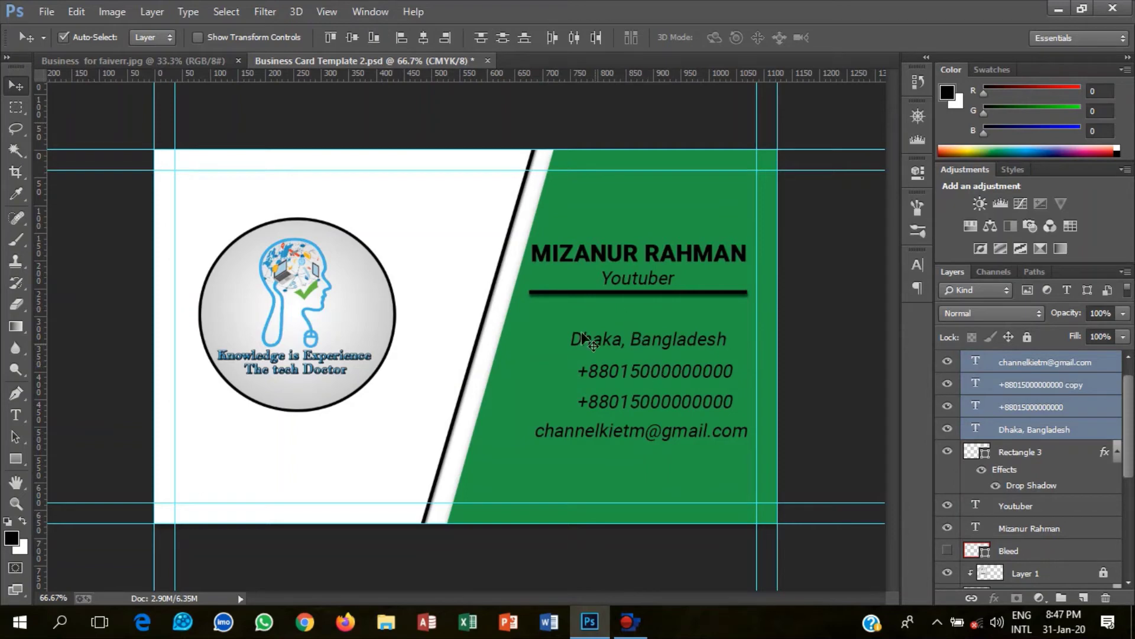
click(399, 38)
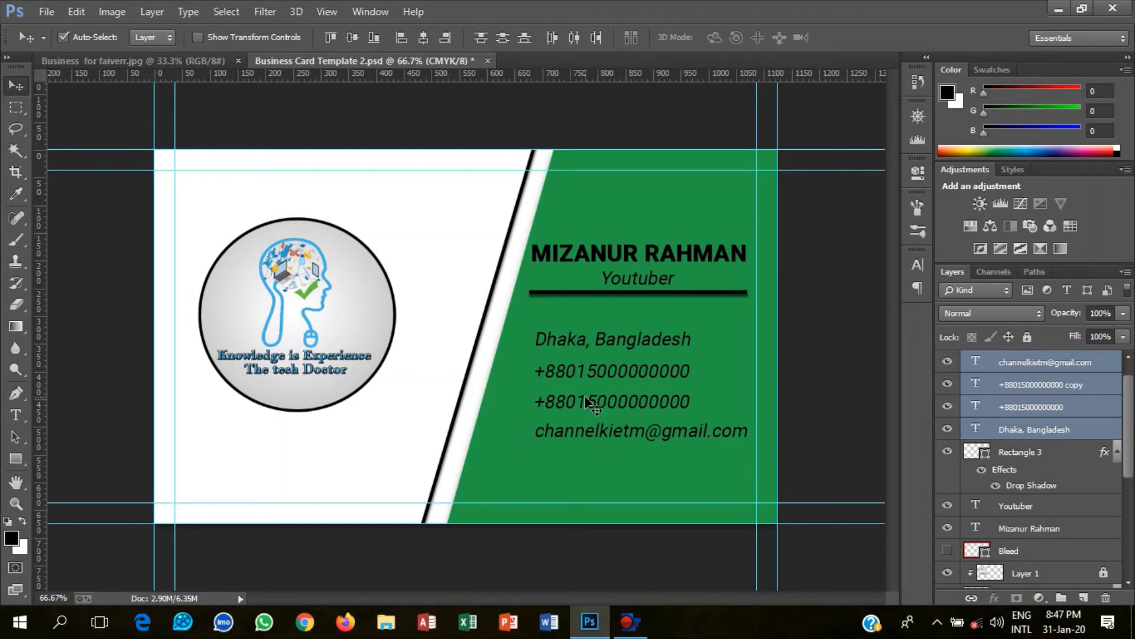
- Nudge both phone number lines up to sit snugly under the address
click(974, 430)
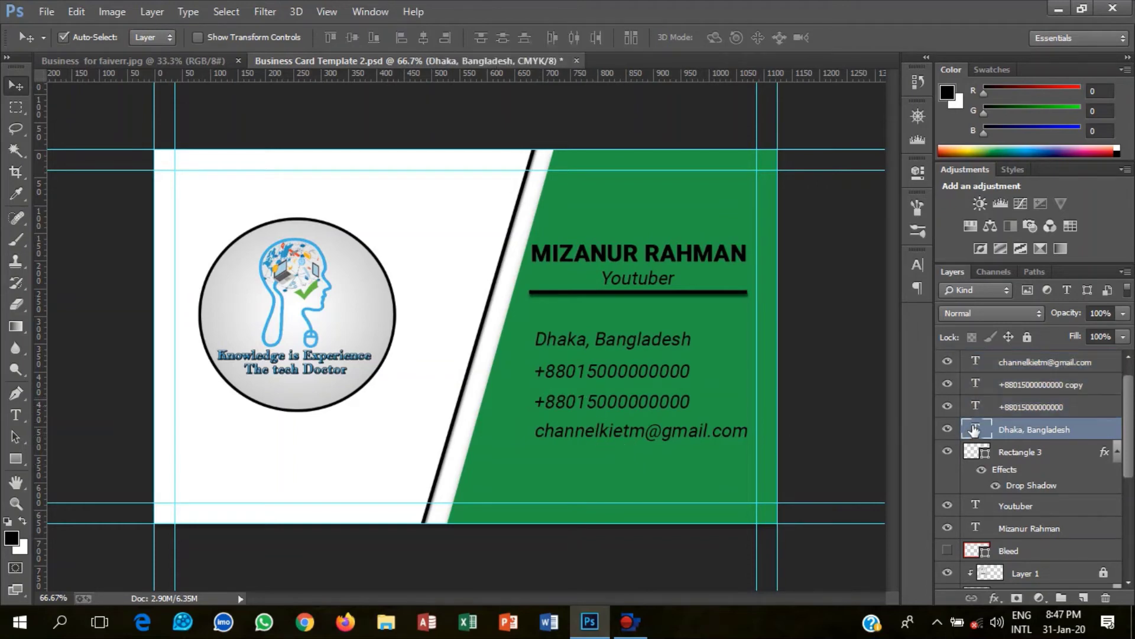
click(599, 404)
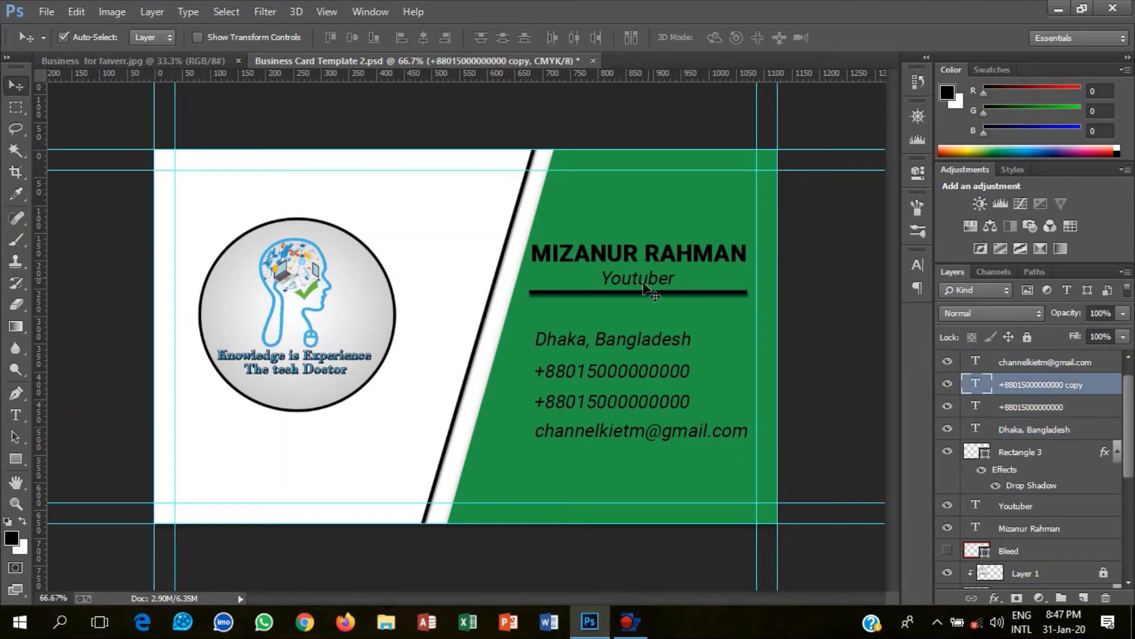
click(617, 365)
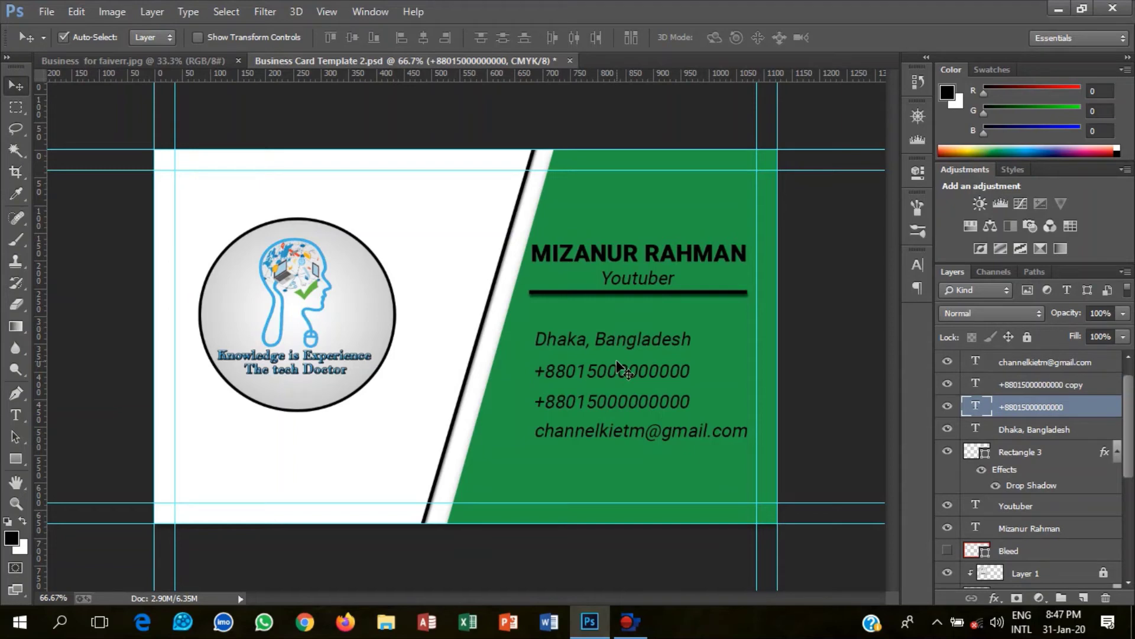
key(Up)
key(Up)
key(Up)
key(Up)
key(Up)
key(Up)
key(Up)
key(Up)
key(Up)
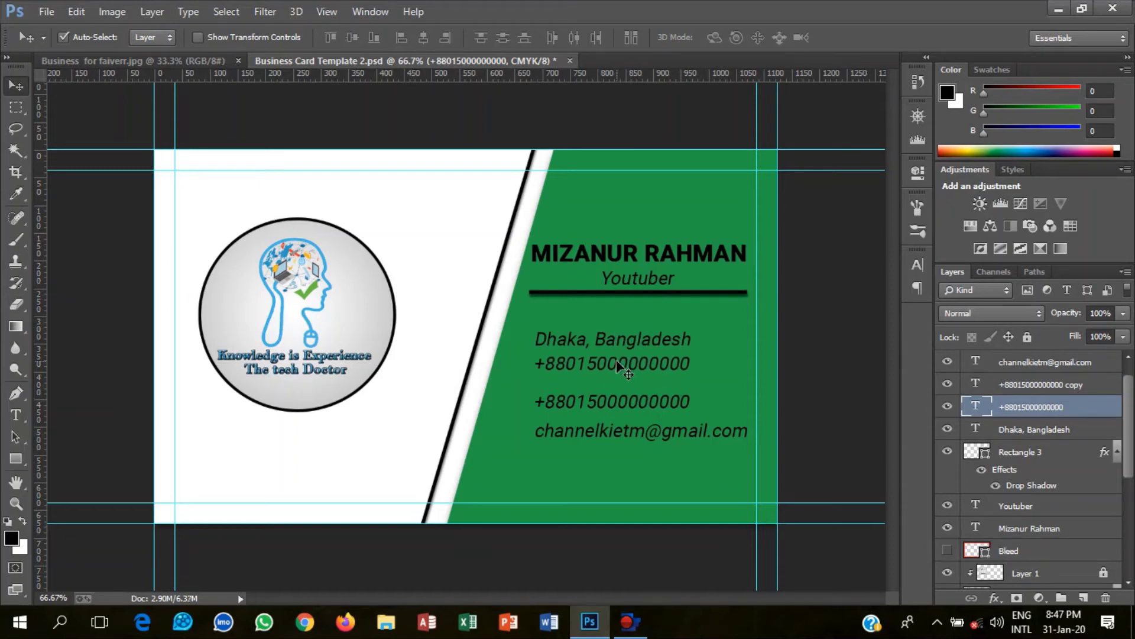
click(633, 404)
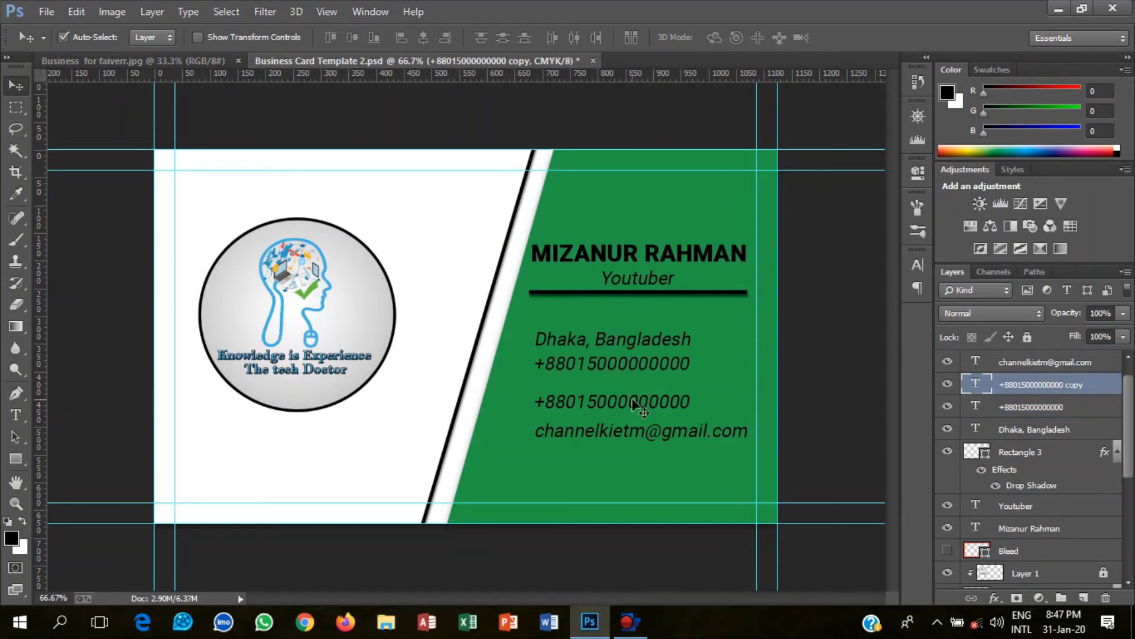
key(Up)
key(Up)
key(Up)
key(Up)
key(Up)
key(Up)
key(Up)
key(Up)
key(Up)
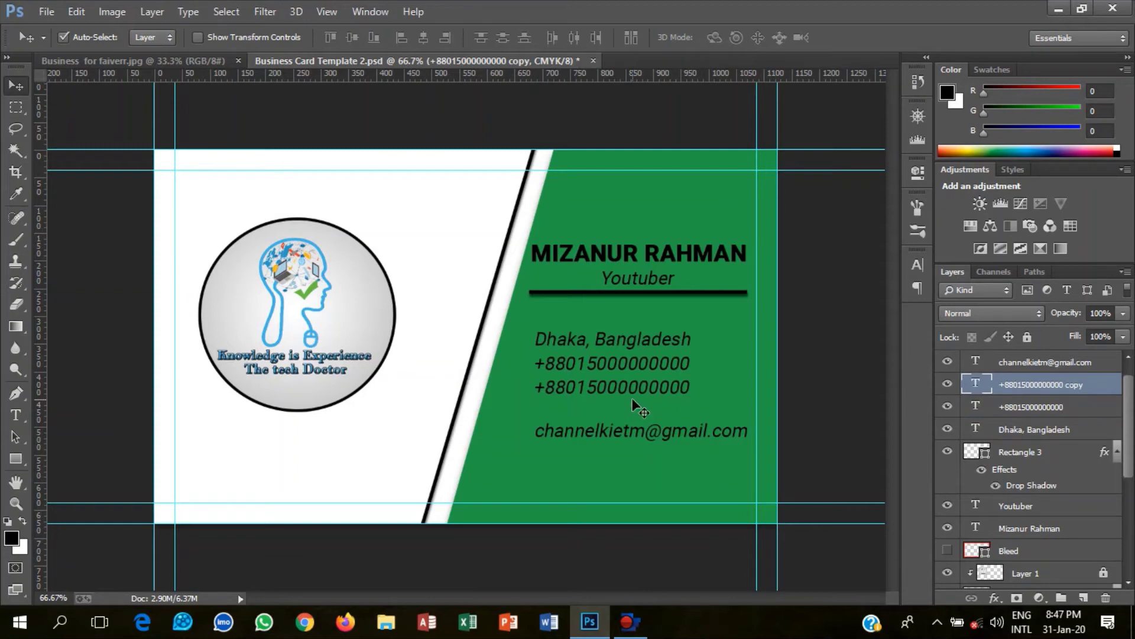
key(Up)
key(Up)
key(Up)
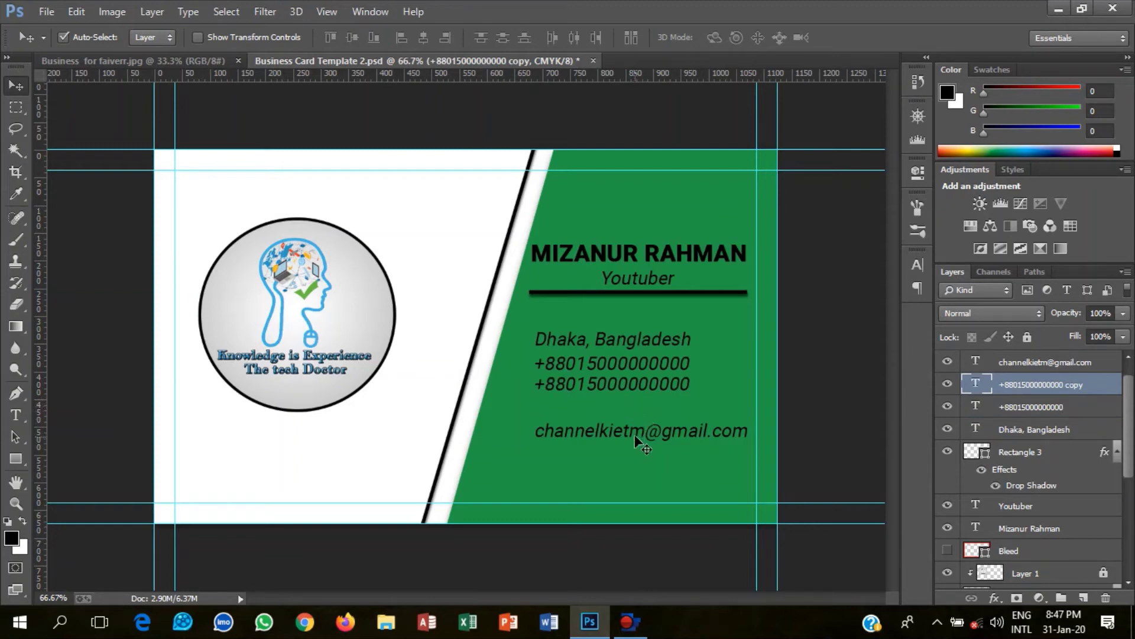
- Fine-tune the email line's spacing under the second phone number and reselect all four lines
click(634, 434)
key(Up)
key(Up)
key(Up)
key(Up)
key(Up)
key(Up)
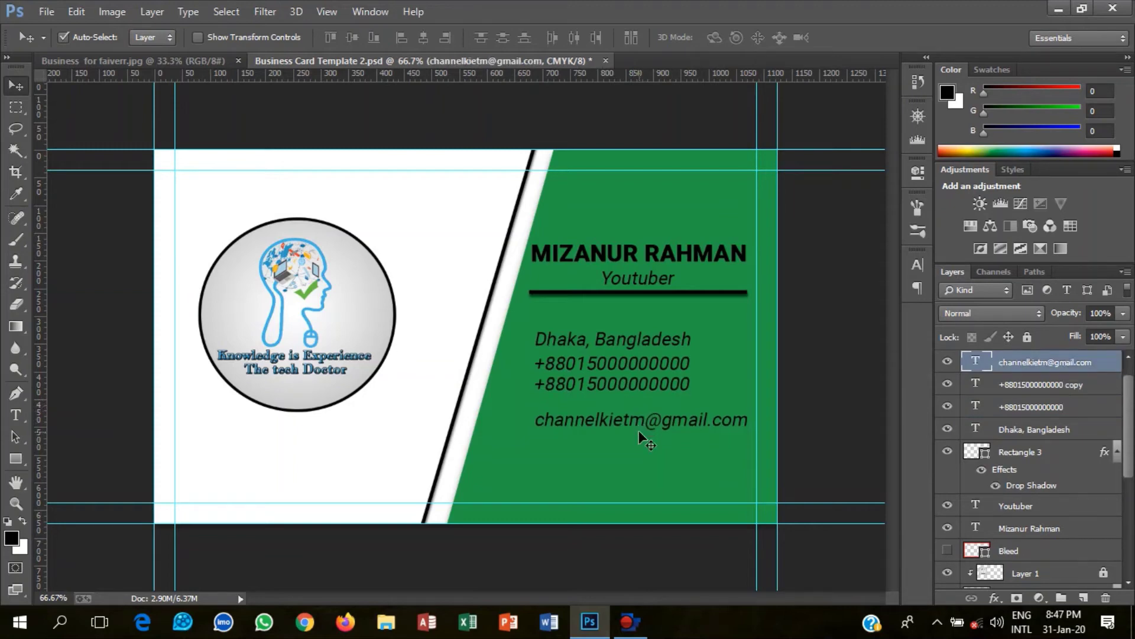
key(Up)
key(Up)
key(Up)
key(Up)
key(Up)
key(Up)
key(Up)
key(Up)
key(Up)
key(Up)
key(Up)
key(Up)
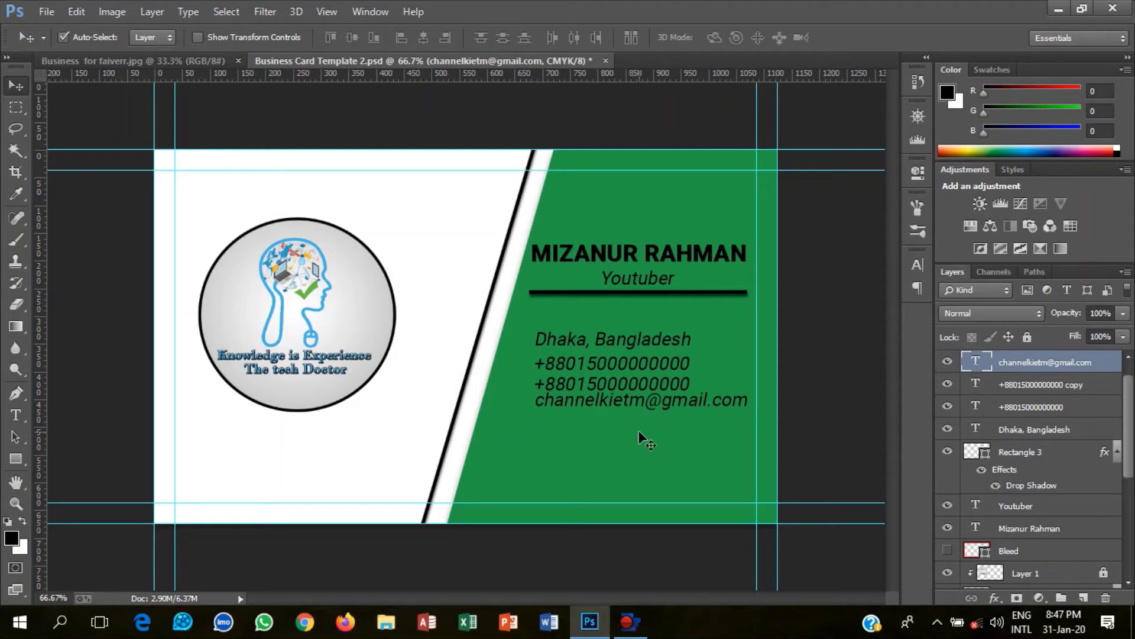
key(Down)
key(Down)
key(Down)
key(Down)
key(Down)
key(Down)
key(Down)
key(Down)
key(Down)
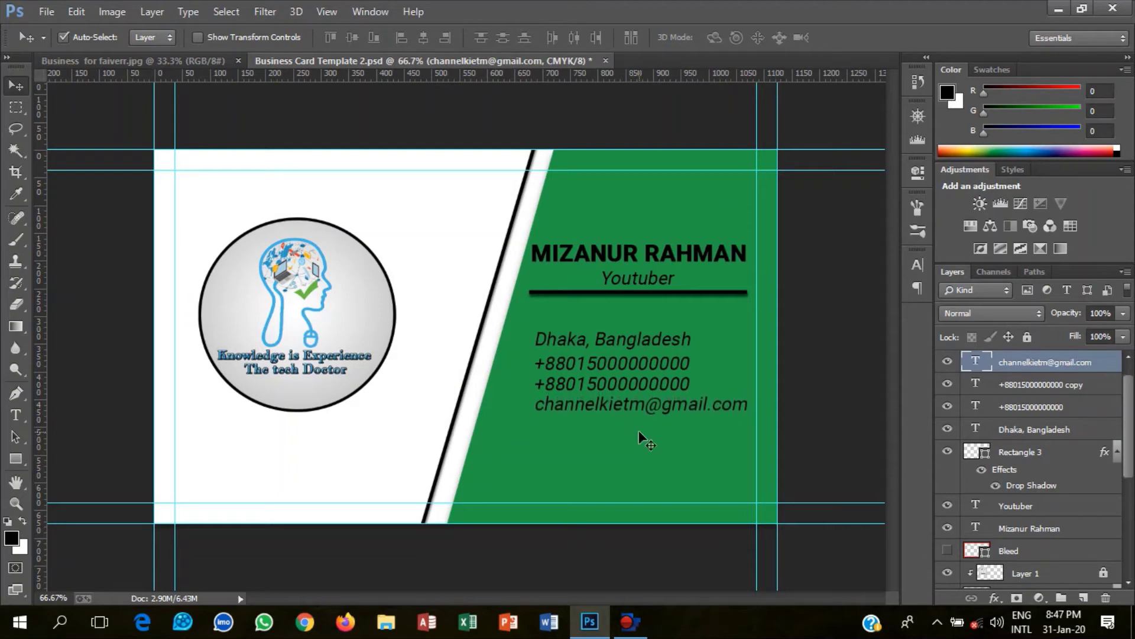
key(Down)
key(Down)
key(Down)
key(Down)
key(Down)
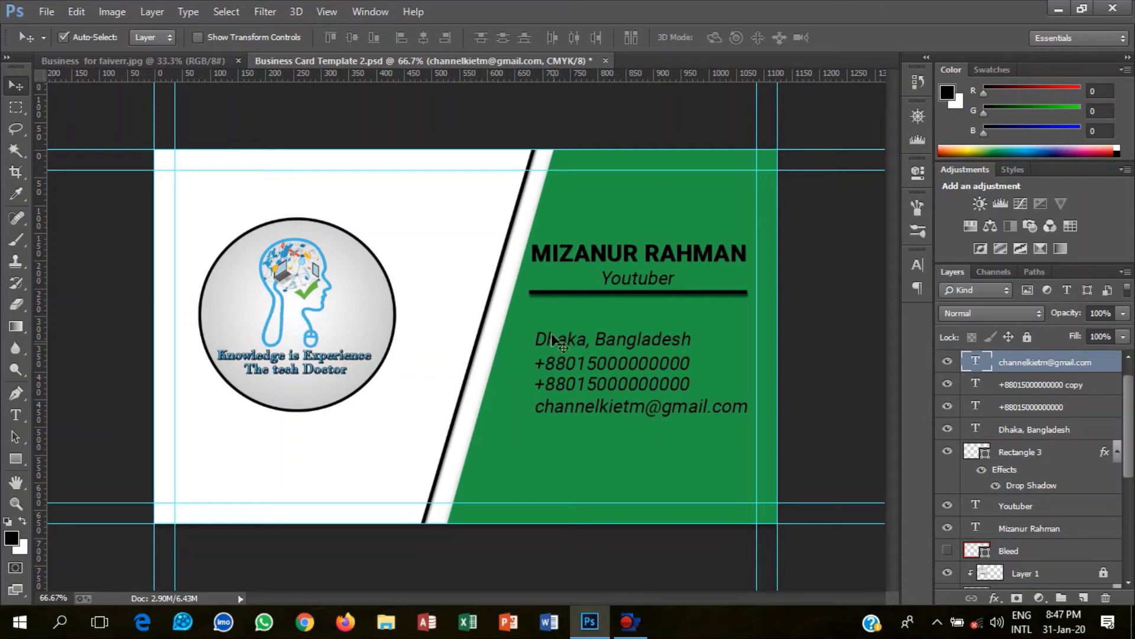
drag(535, 329, 627, 456)
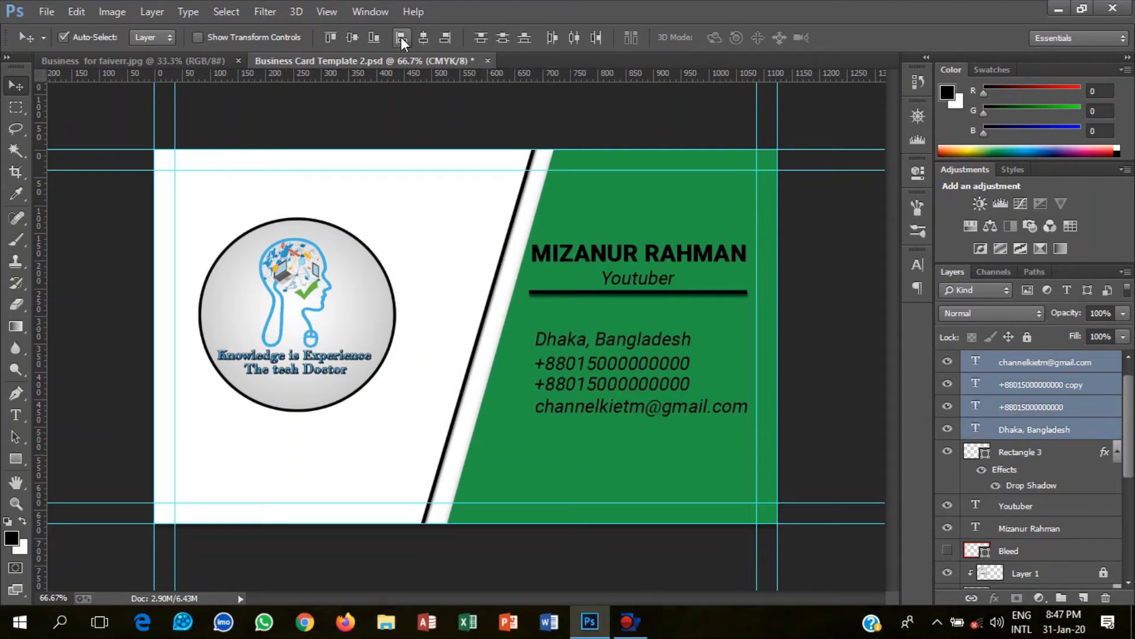
- Turn off Faux Italic on the four contact lines and nudge the block slightly left
click(918, 265)
click(761, 383)
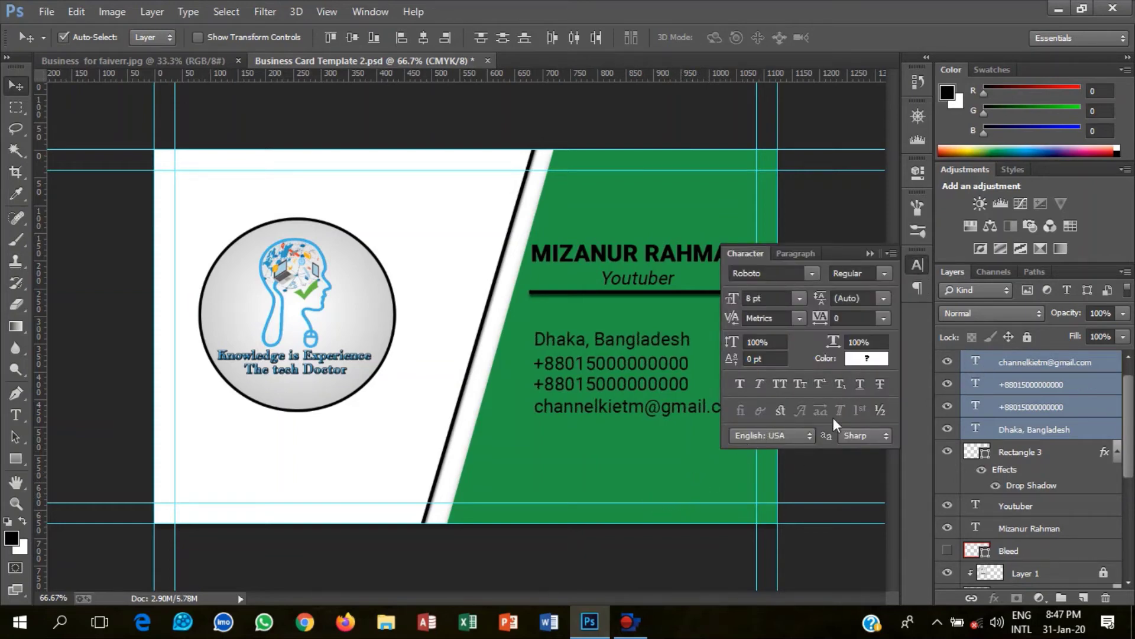
click(916, 266)
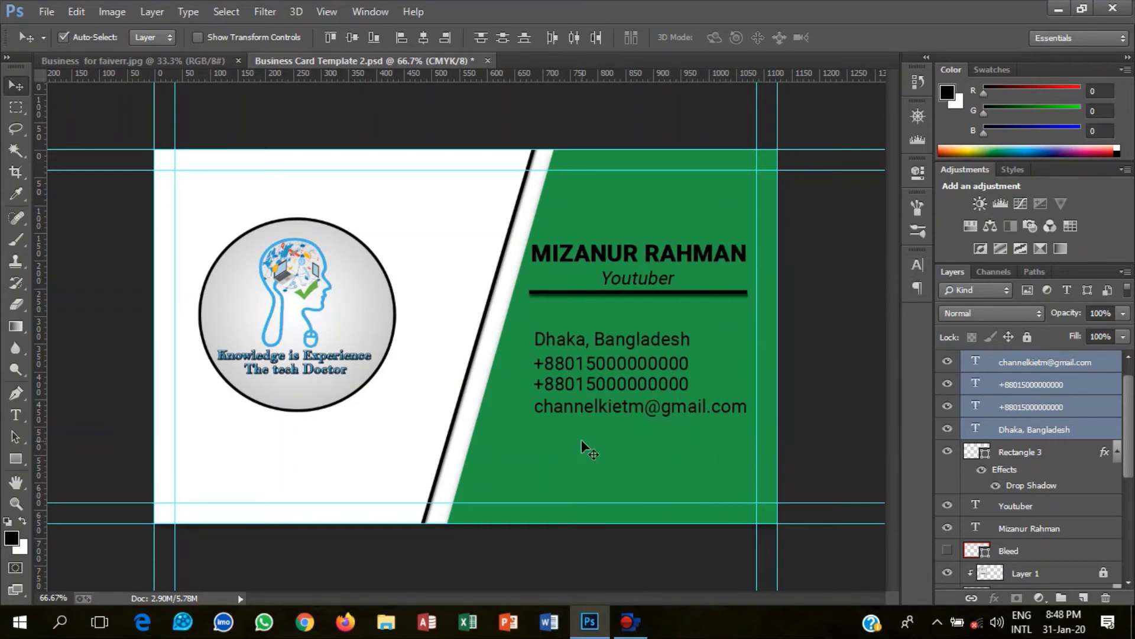
key(Left)
key(Left)
key(Left)
key(Left)
key(Left)
key(Left)
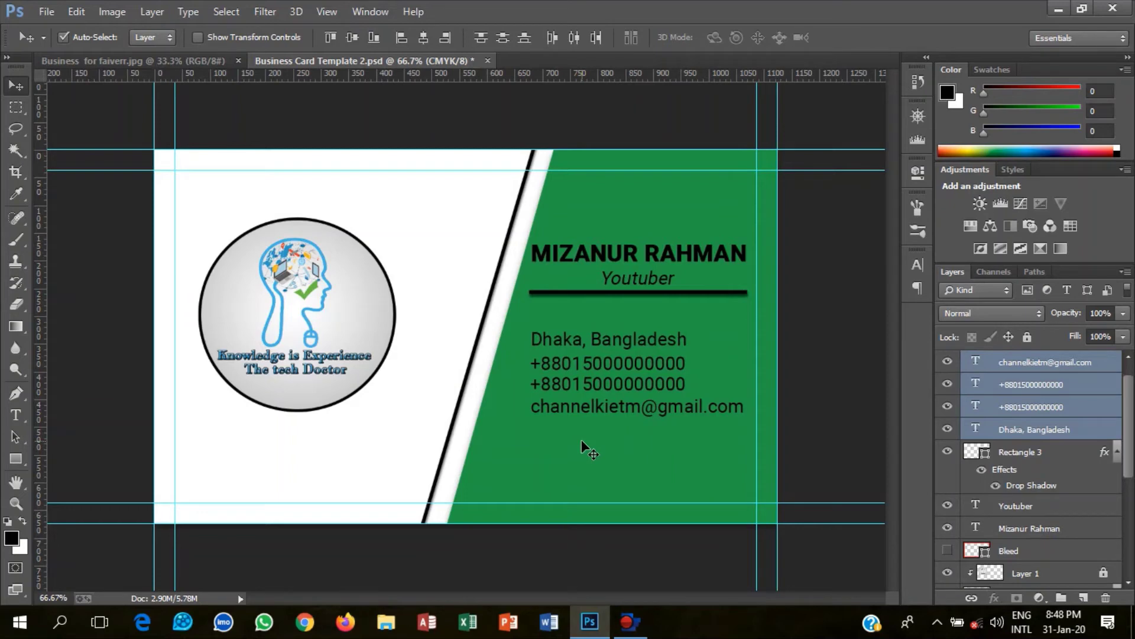
key(Right)
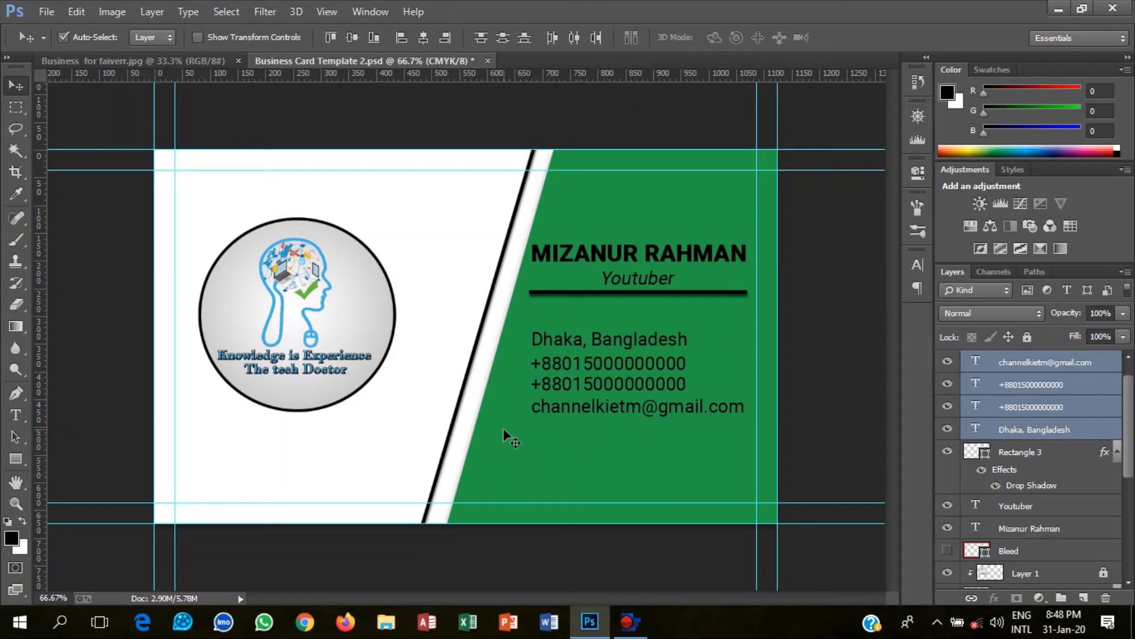
click(1010, 363)
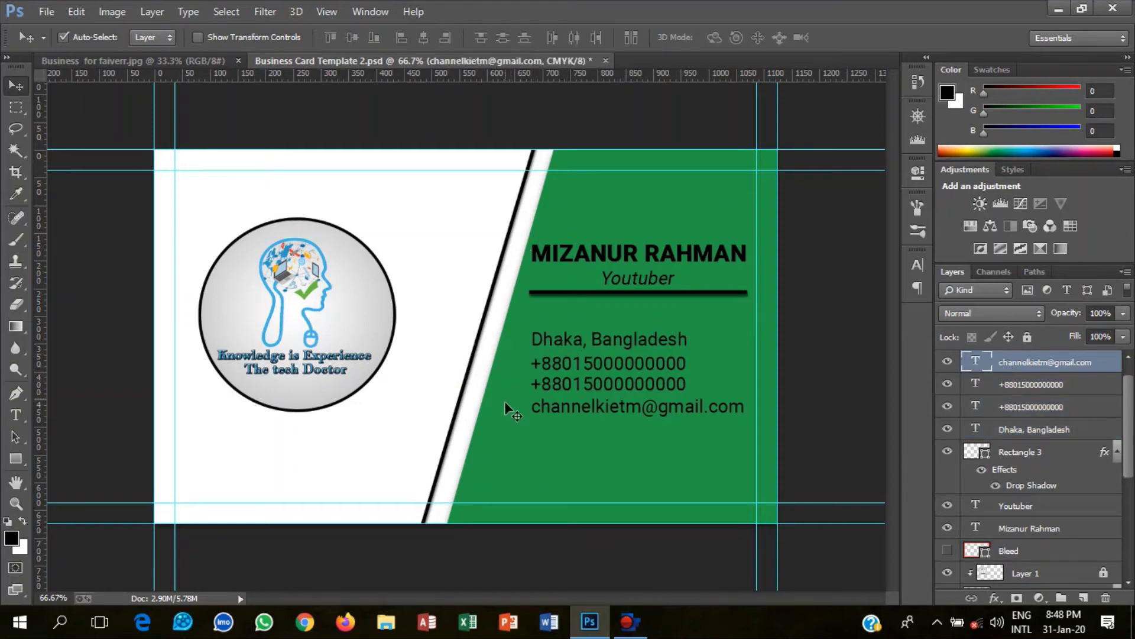
- Open the house, headset and envelope icon PNGs (25694, 02-512, black-gmail-icon) as documents
click(46, 11)
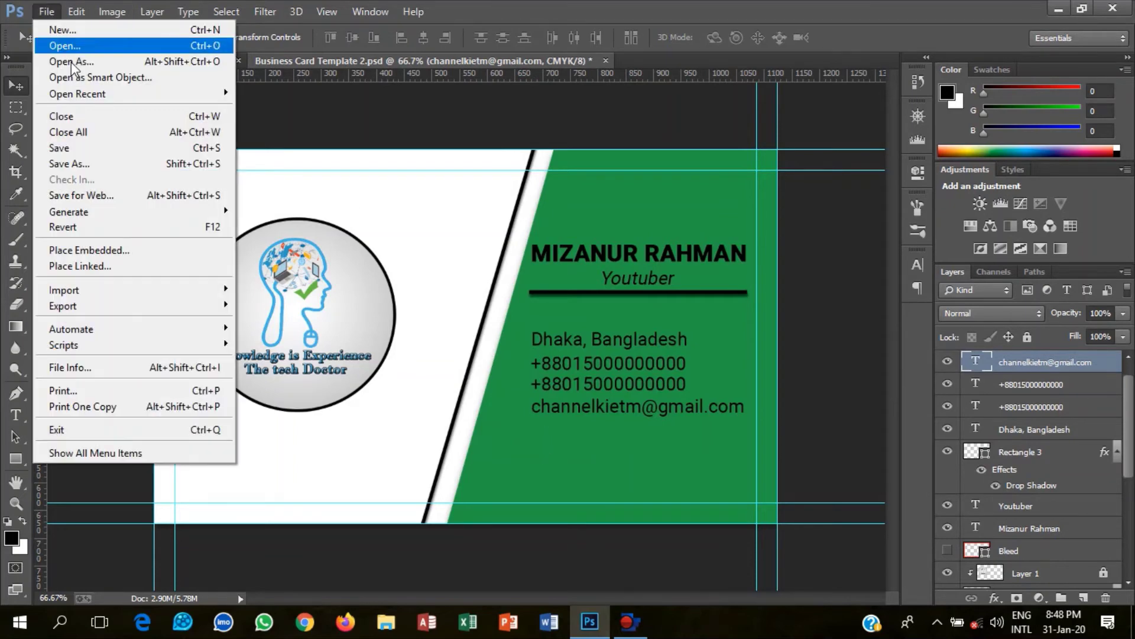
click(47, 43)
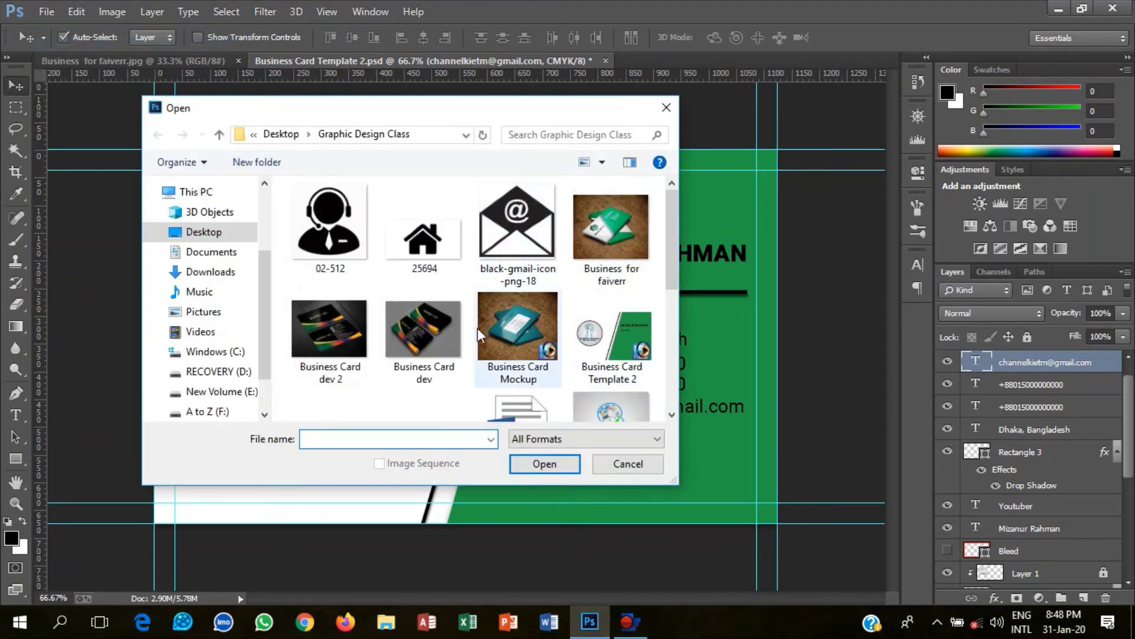
click(422, 256)
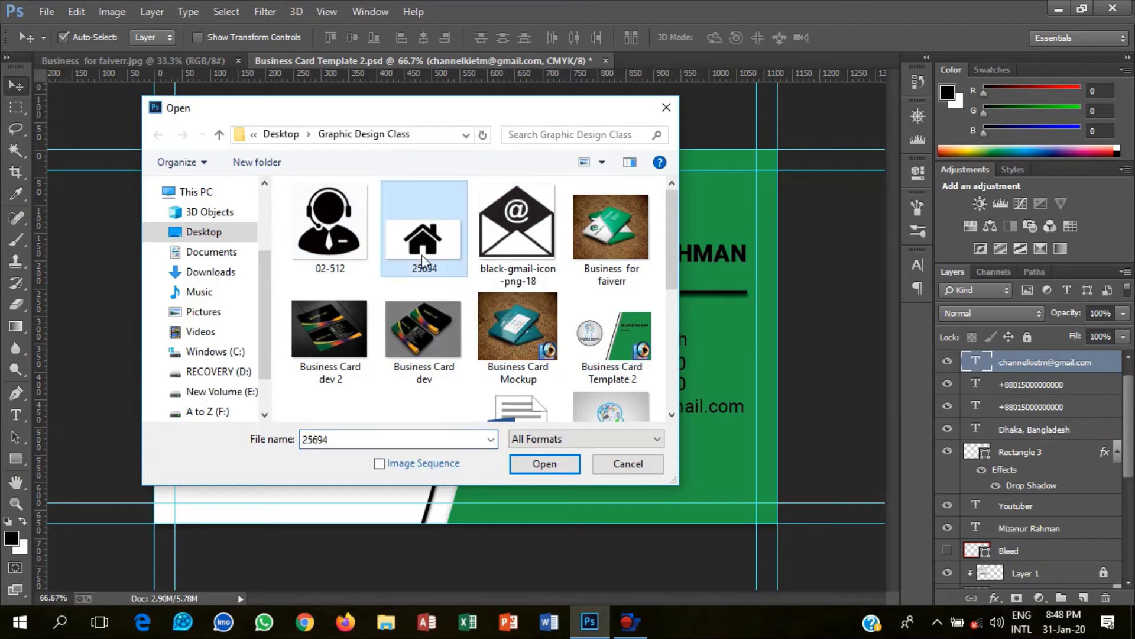
ctrl+click(357, 249)
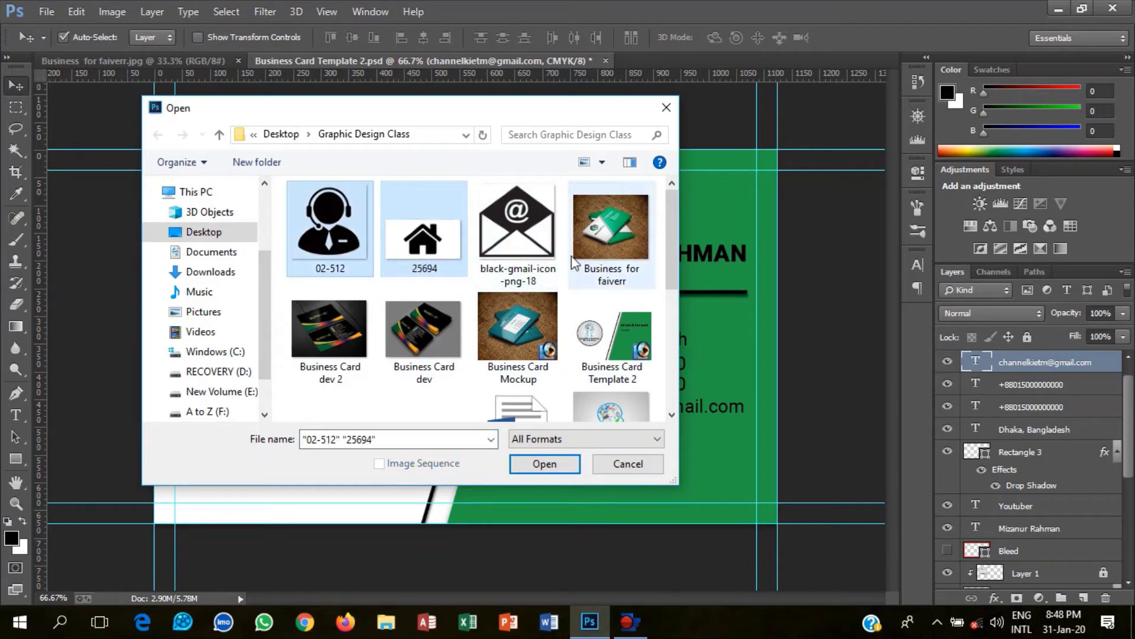
ctrl+click(535, 263)
scroll(539, 278, down, 3)
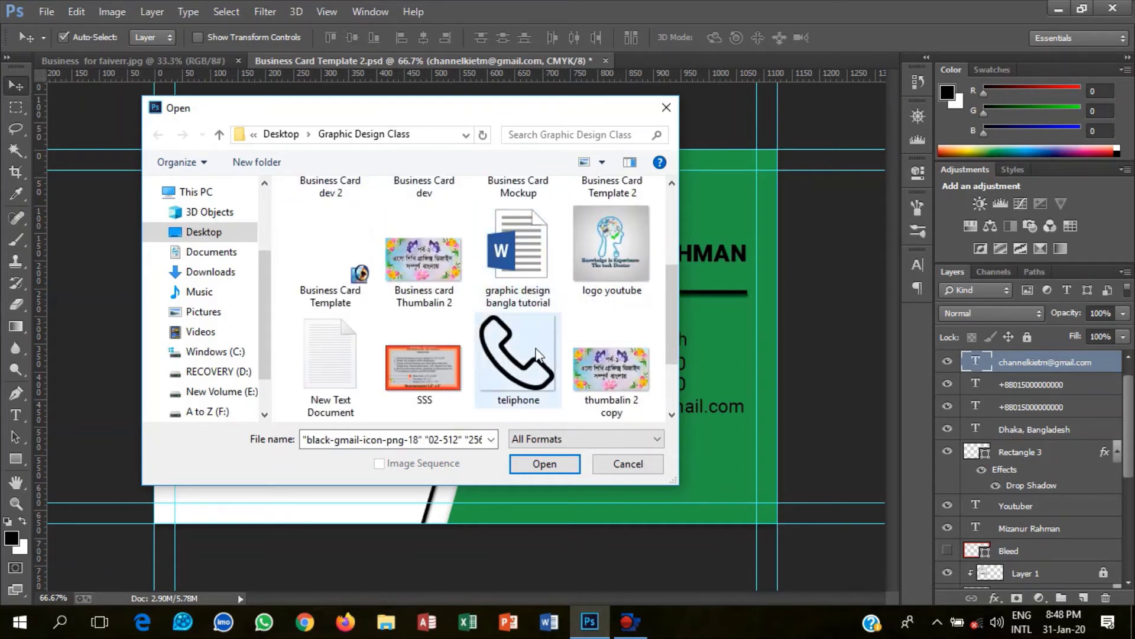
click(561, 464)
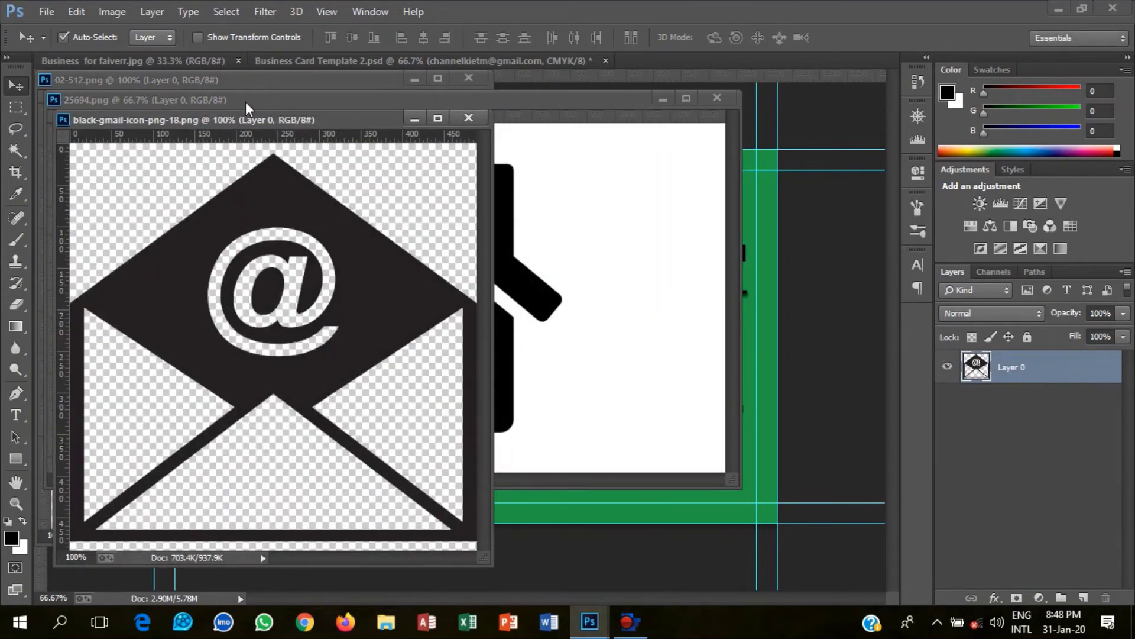
- Dock the 25694.png house icon document as a tab beside the business card files
mouse_move(246, 102)
mouse_down()
mouse_move(349, 296)
mouse_move(268, 310)
mouse_up()
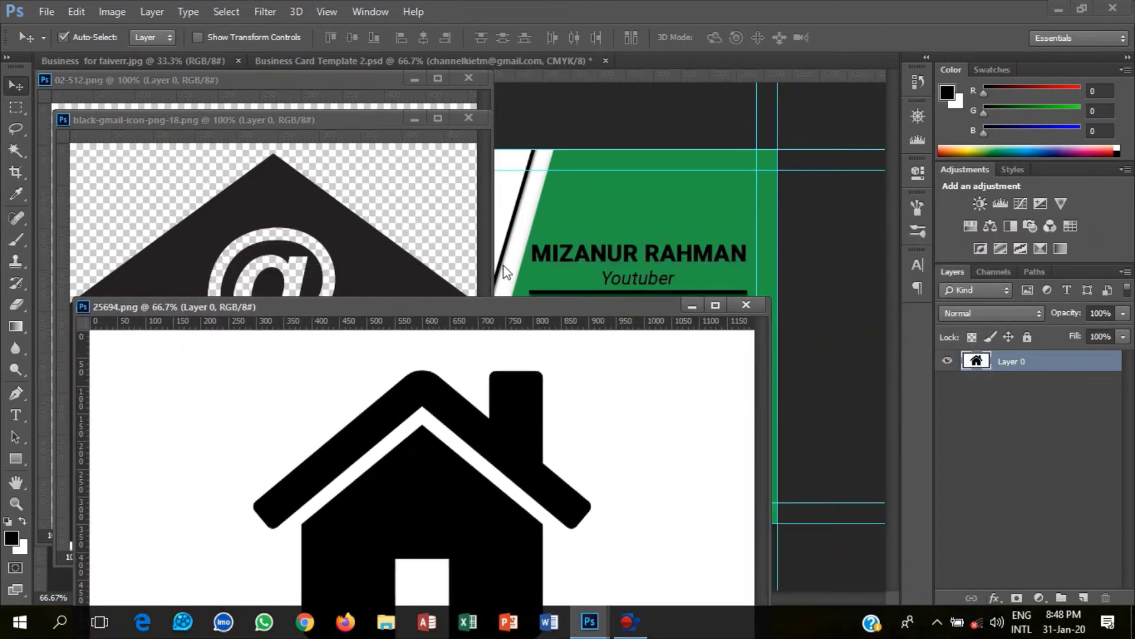
click(716, 305)
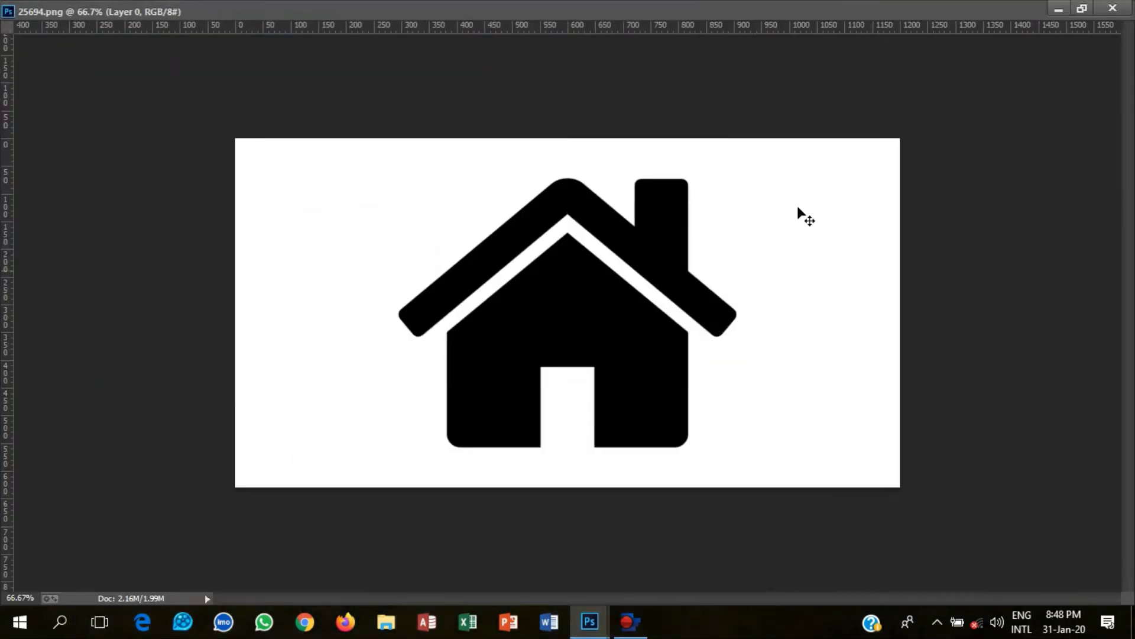
click(1090, 10)
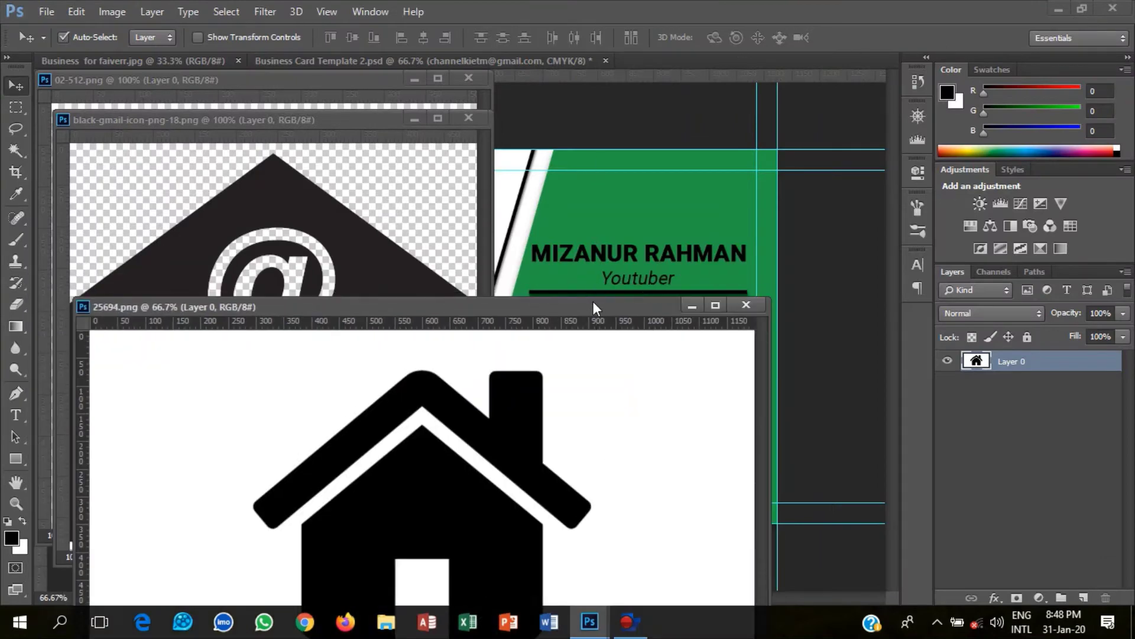
drag(594, 306, 759, 59)
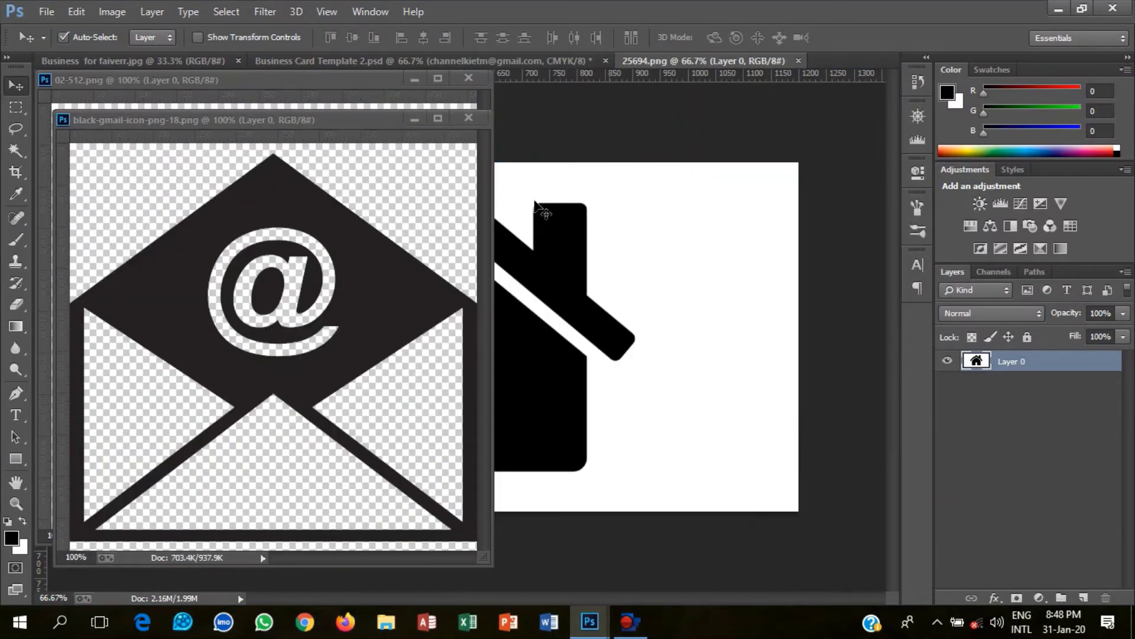
- Delete the house icon's white background with the Magic Wand and deselect
click(16, 150)
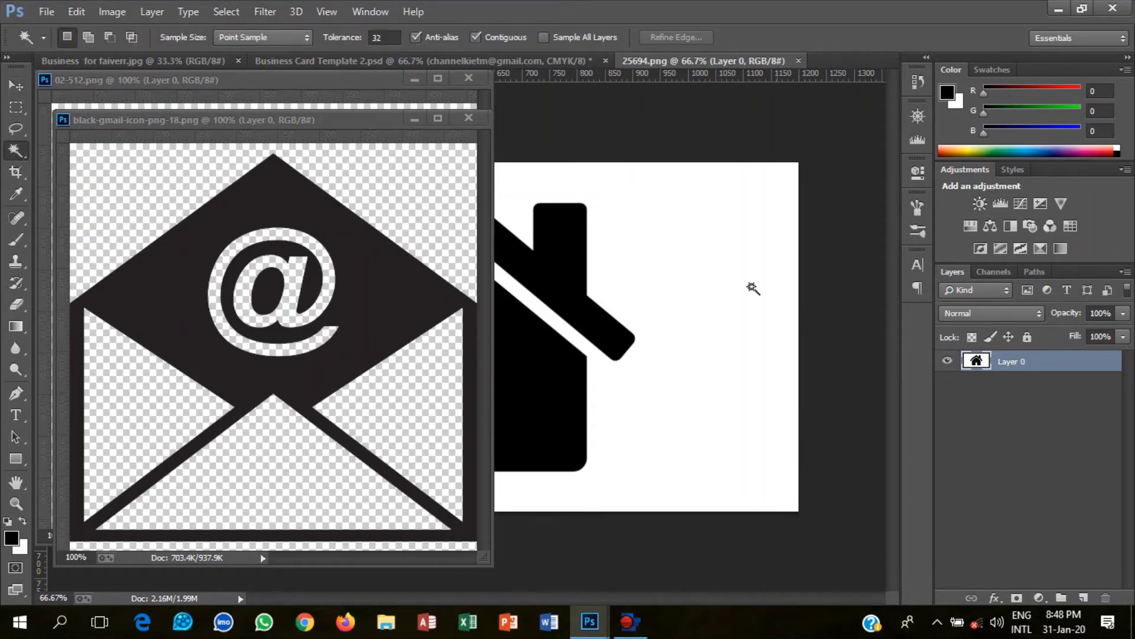
click(727, 266)
key(Delete)
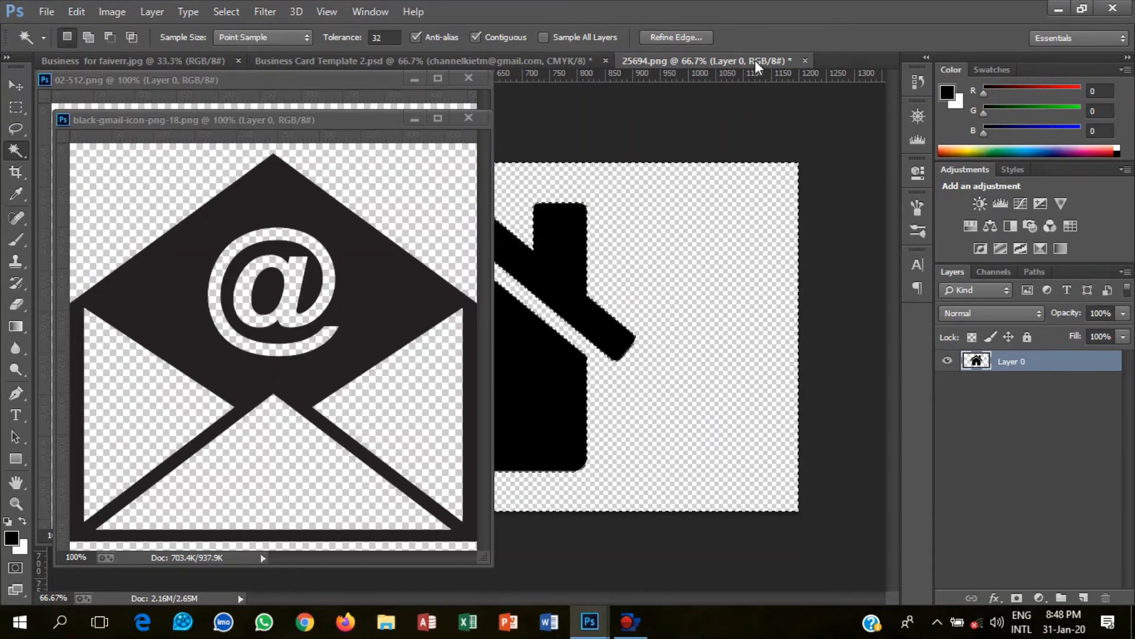
drag(757, 65, 628, 168)
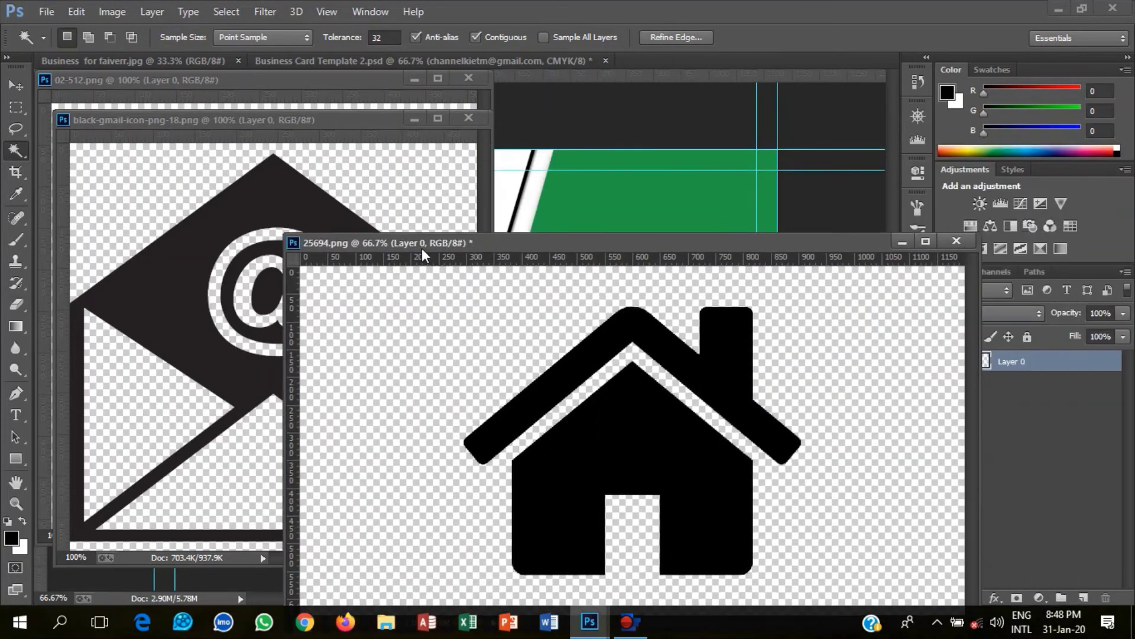
drag(628, 168, 390, 263)
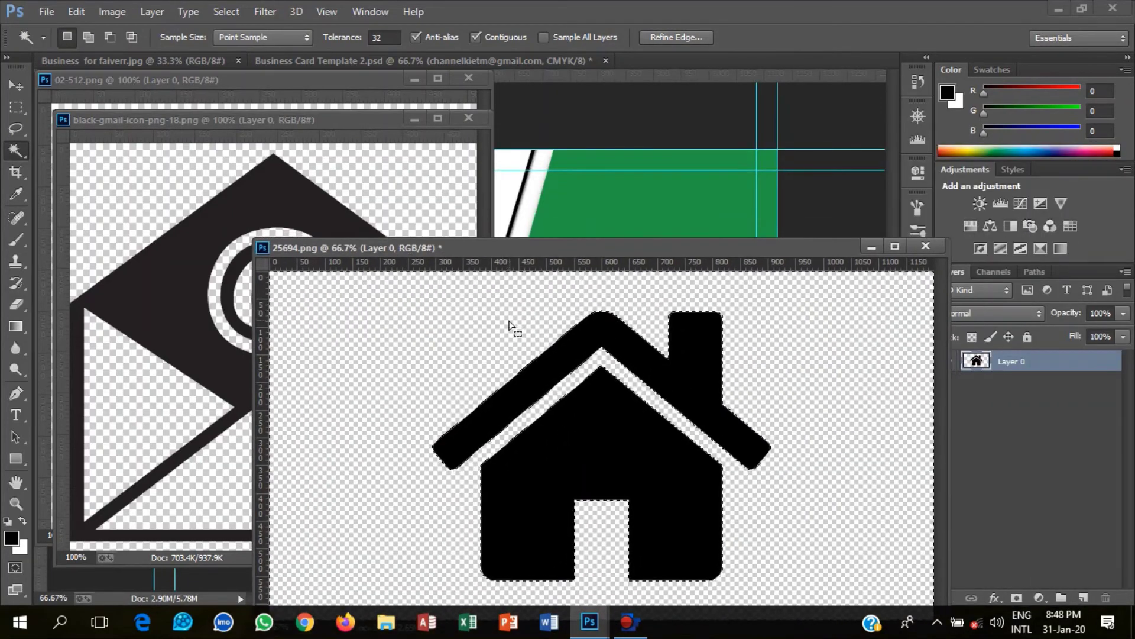
key(ctrl+d)
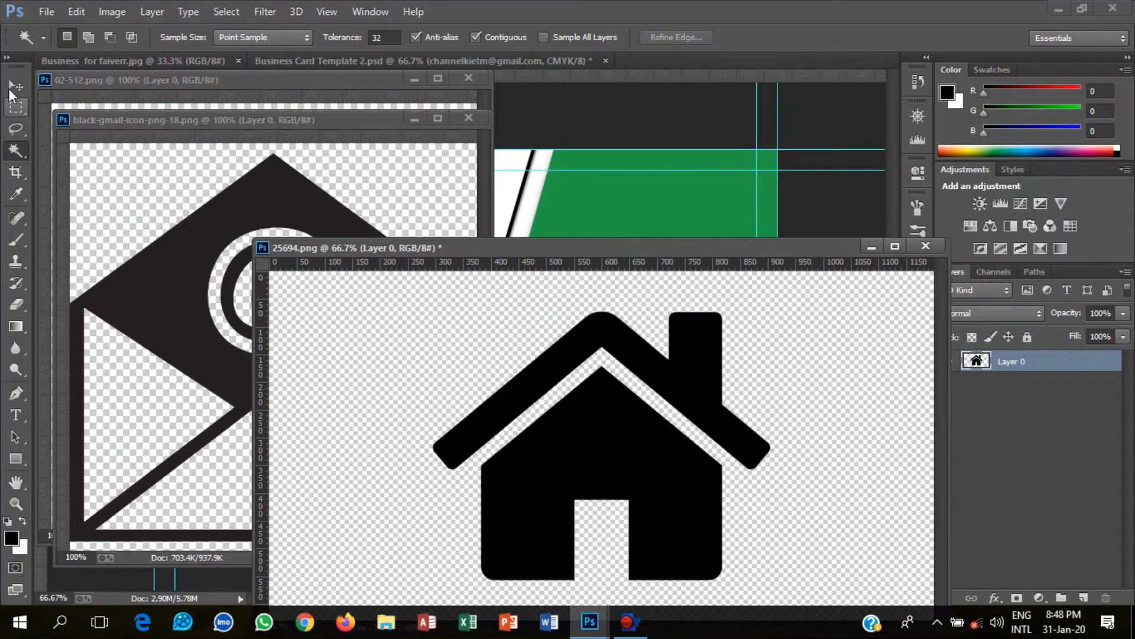
click(16, 86)
- Drag the house, envelope and phone icons onto the Business Card Template canvas, closing teliphone.png
mouse_move(627, 456)
mouse_down()
mouse_move(611, 293)
mouse_move(623, 197)
mouse_up()
click(311, 208)
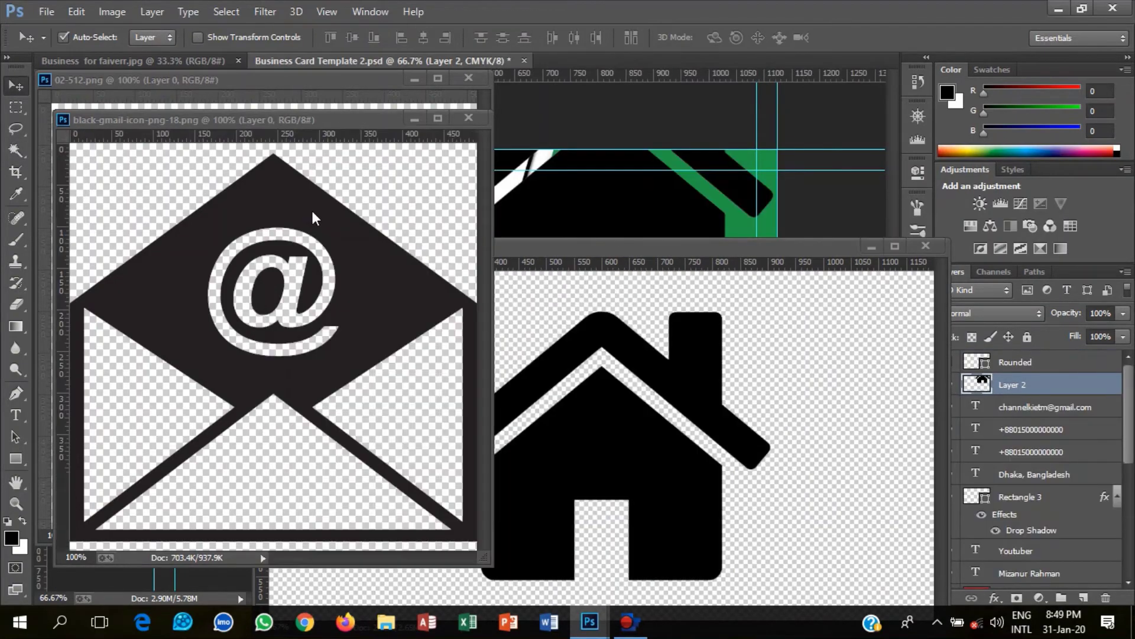
drag(312, 219, 609, 203)
key(w)
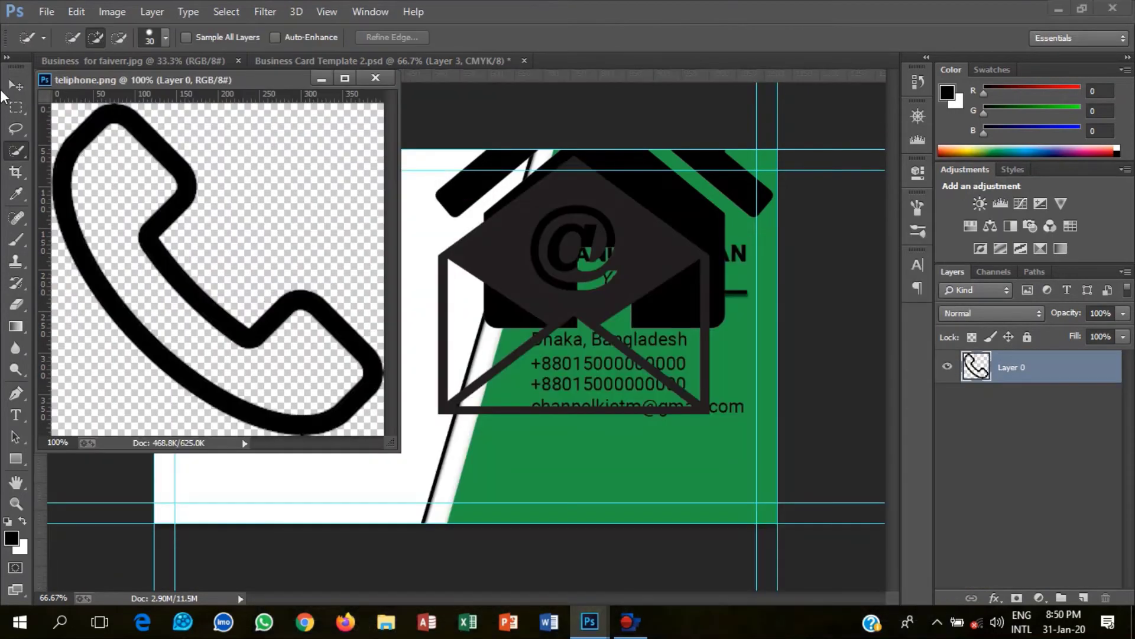
click(13, 86)
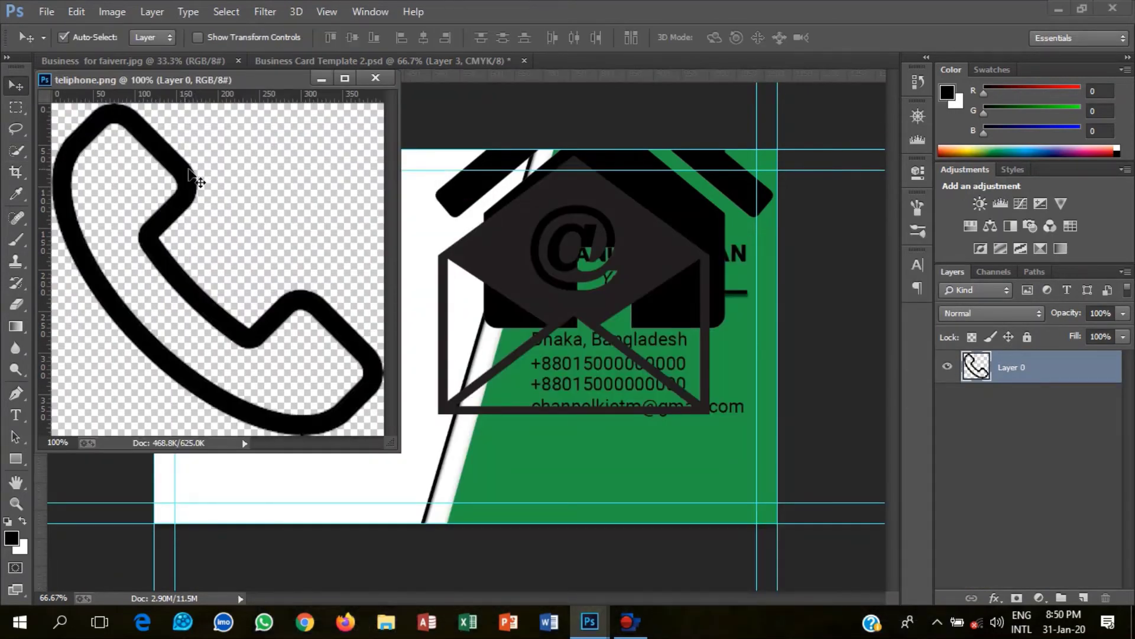
mouse_move(198, 178)
mouse_down()
mouse_move(318, 294)
mouse_move(465, 361)
mouse_up()
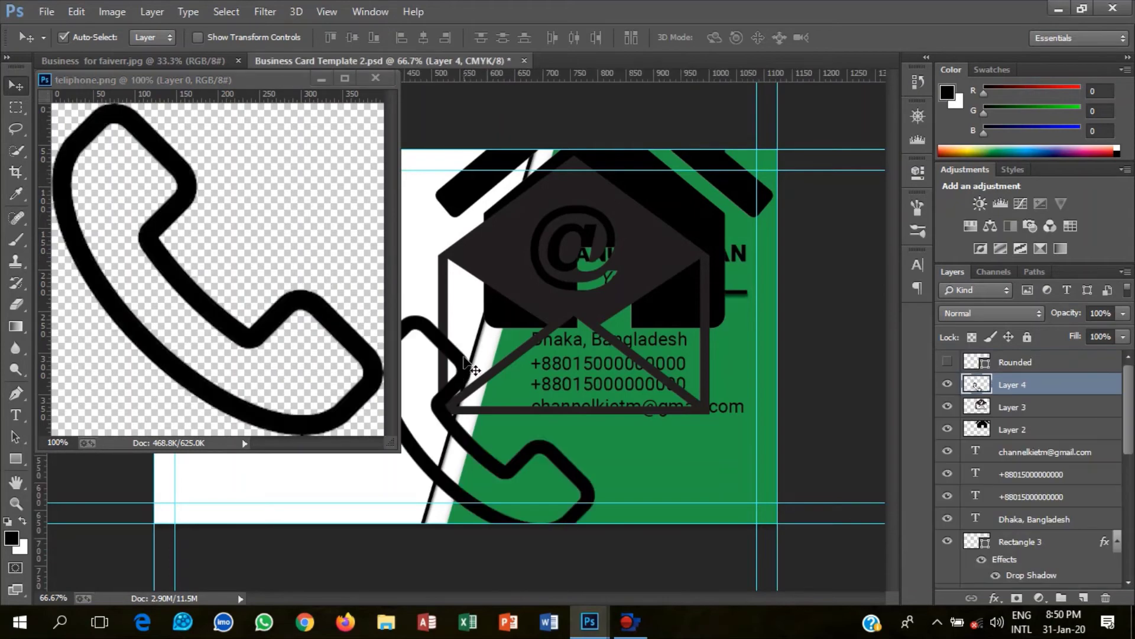
click(382, 79)
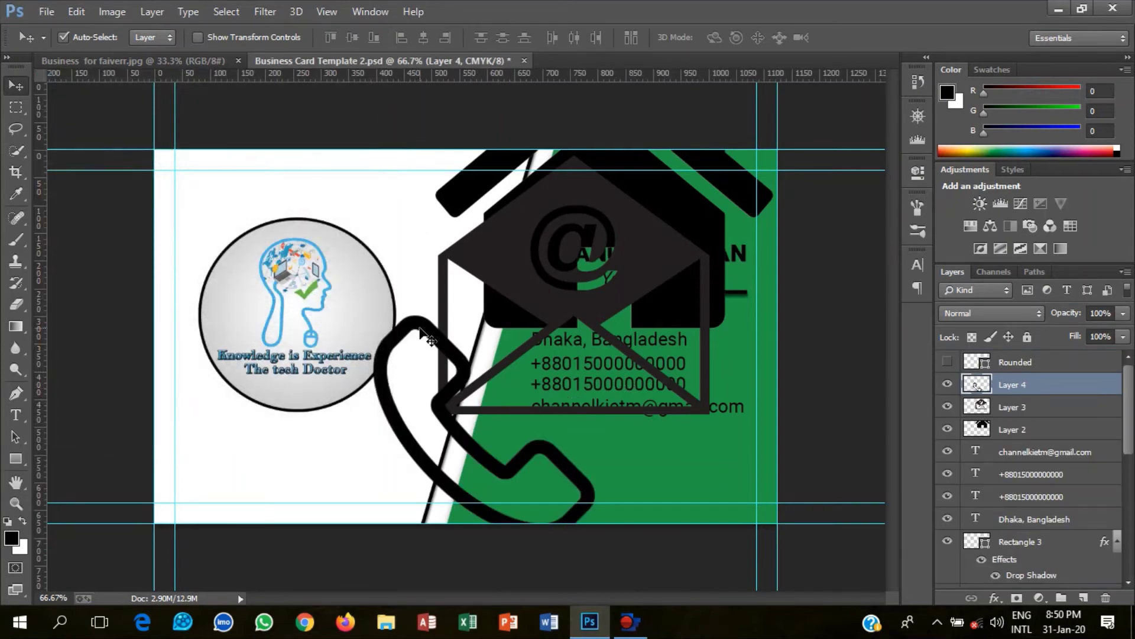
- Move the phone icon to the card's left side and shrink it to 22%
drag(420, 329, 248, 232)
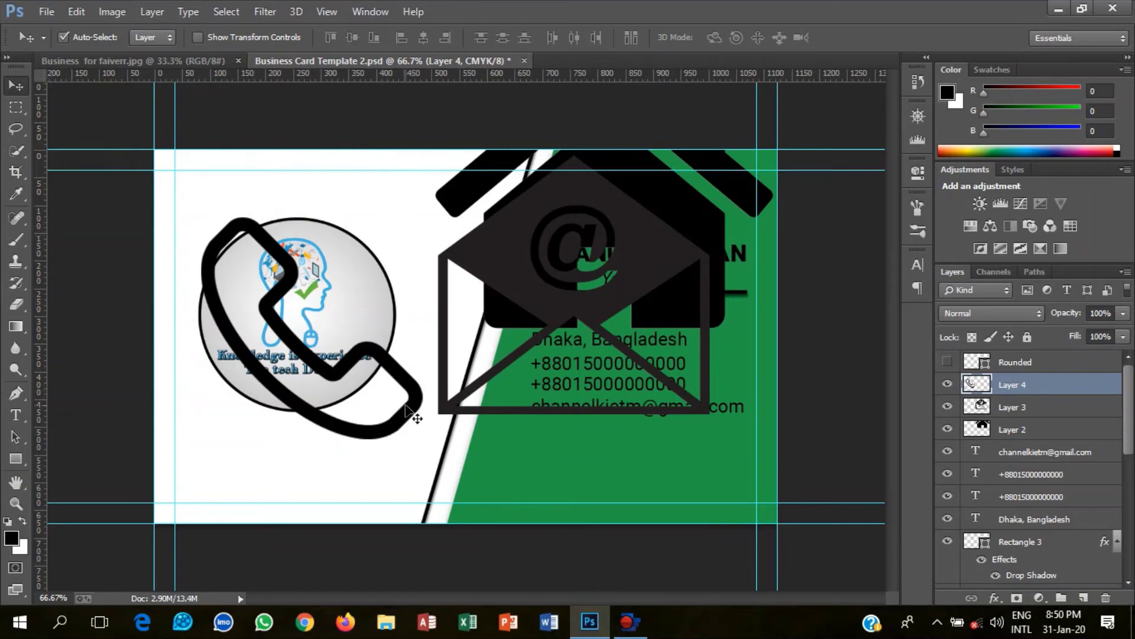
key(ctrl+t)
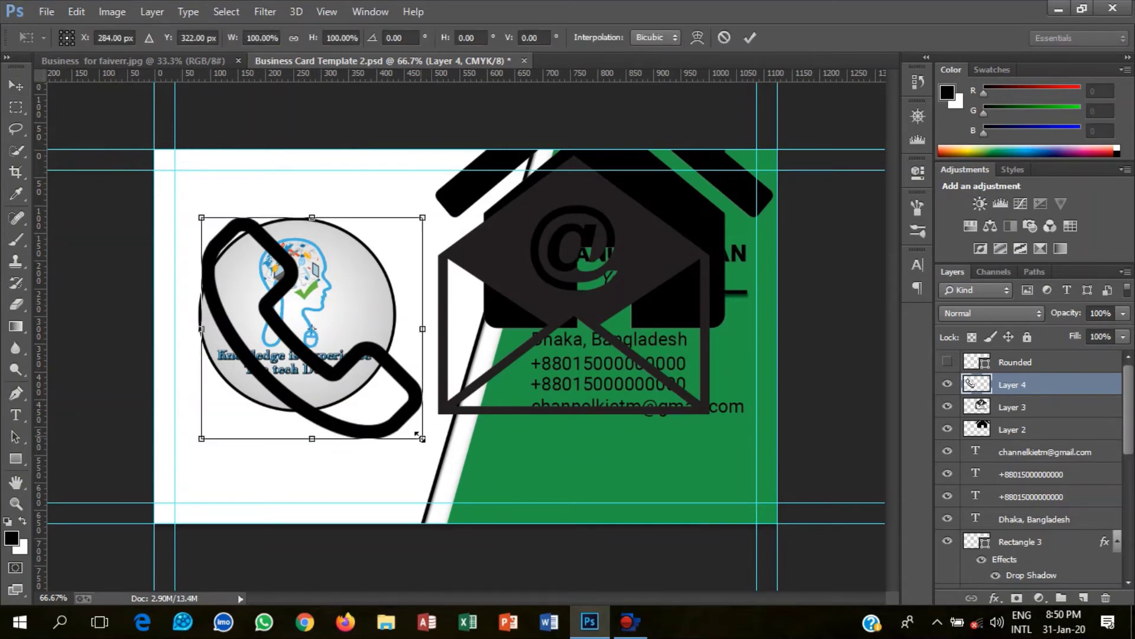
drag(421, 440, 262, 302)
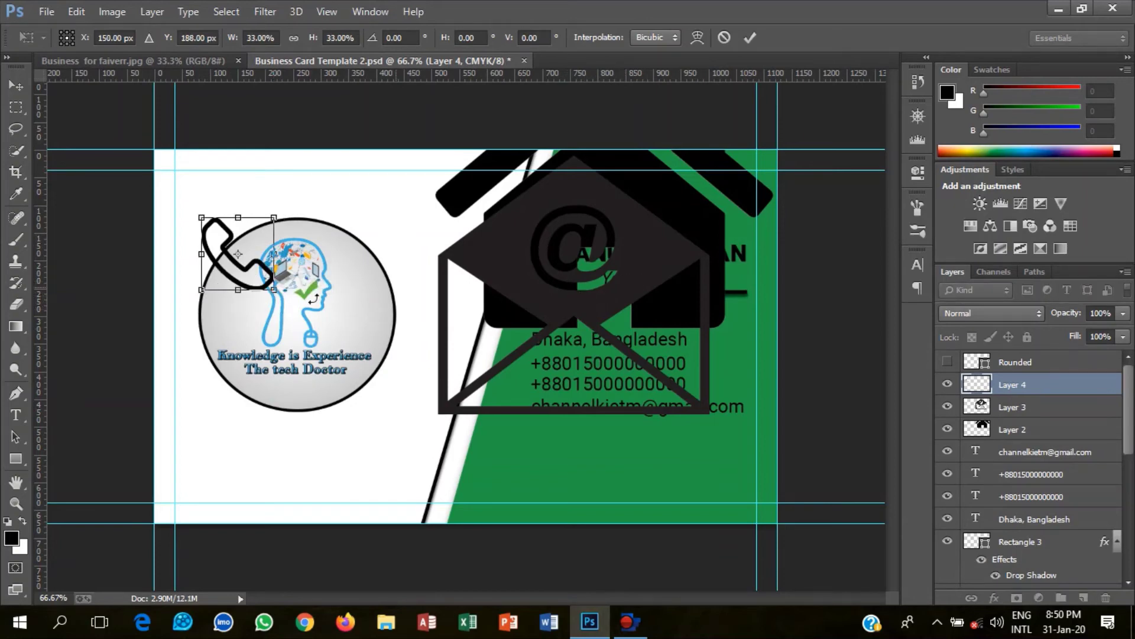
drag(274, 289, 249, 267)
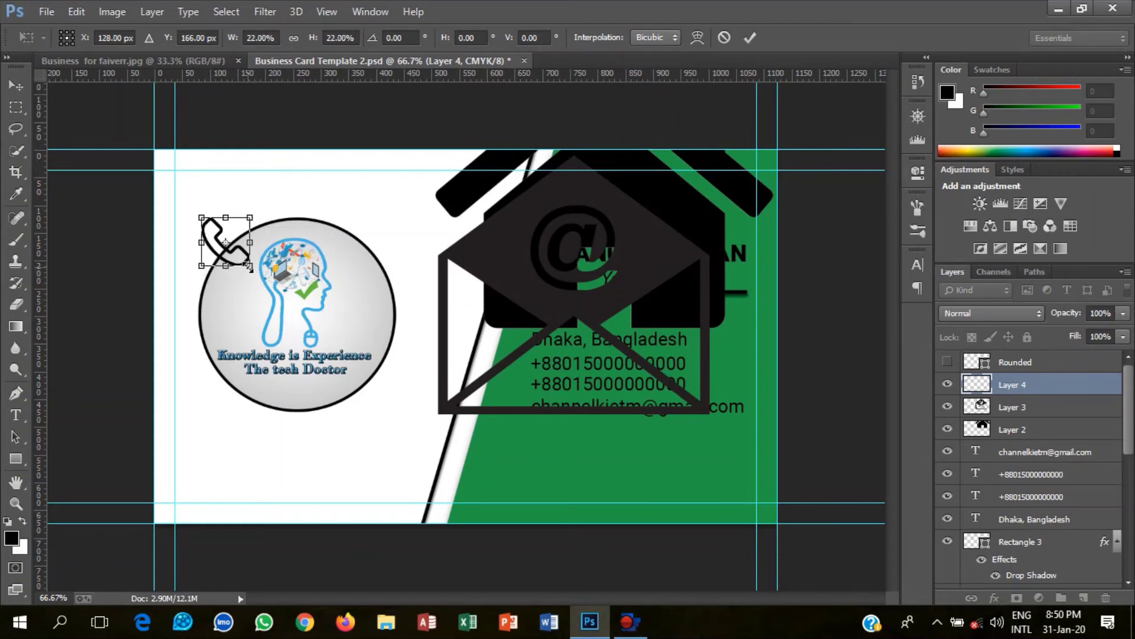
key(Return)
- Shrink the envelope icon to icon size and move the small house icon beside the contact details
click(520, 243)
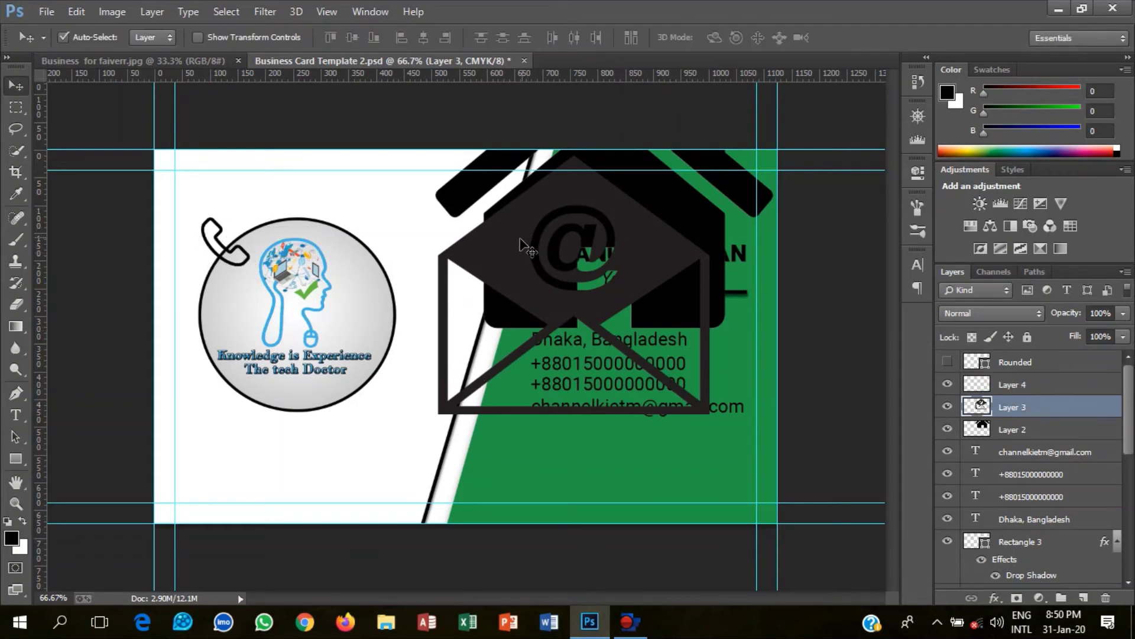
key(ctrl+t)
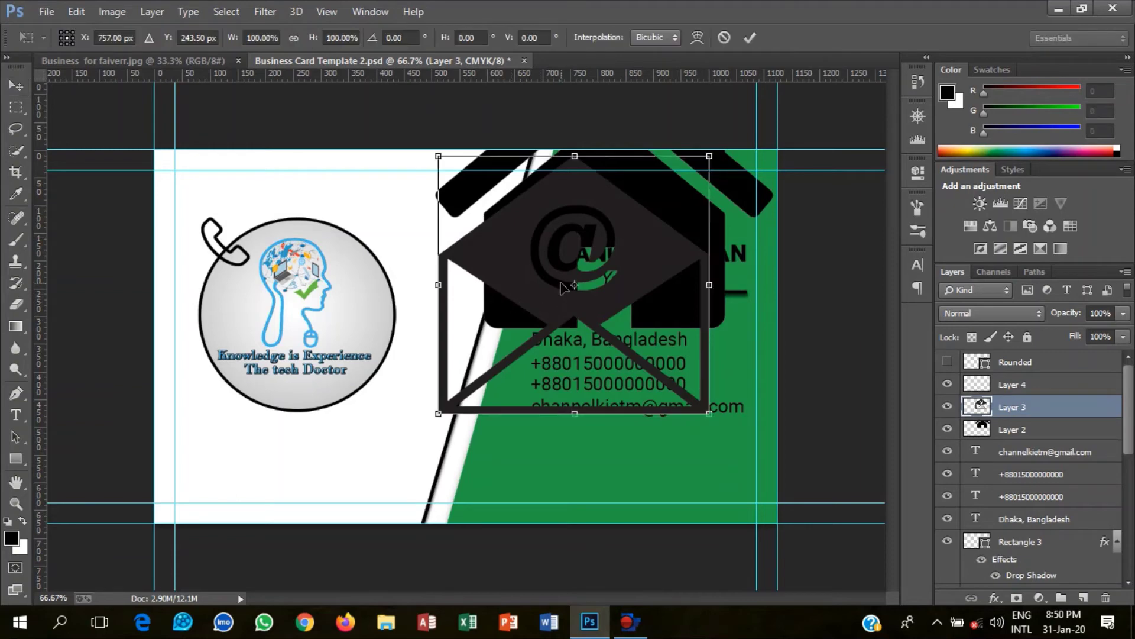
mouse_move(556, 282)
mouse_down()
mouse_move(280, 322)
mouse_move(323, 346)
mouse_up()
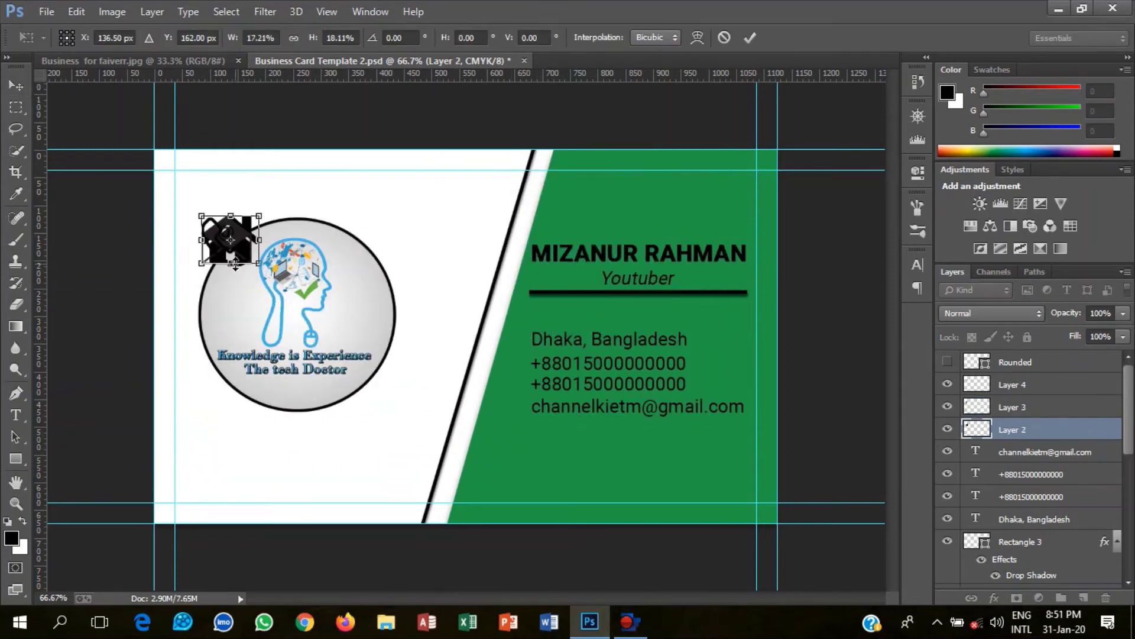
key(Return)
mouse_move(235, 260)
mouse_down()
mouse_move(503, 367)
mouse_move(527, 358)
mouse_up()
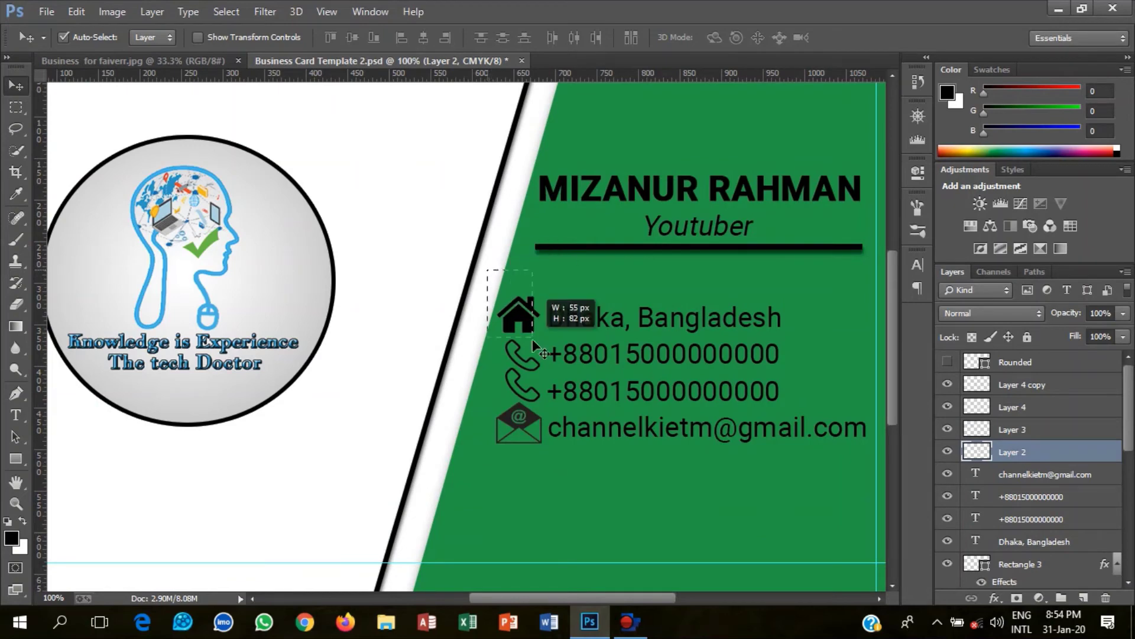
- Select the icon layers together and align their left edges
shift+click(519, 317)
shift+click(522, 355)
shift+click(522, 388)
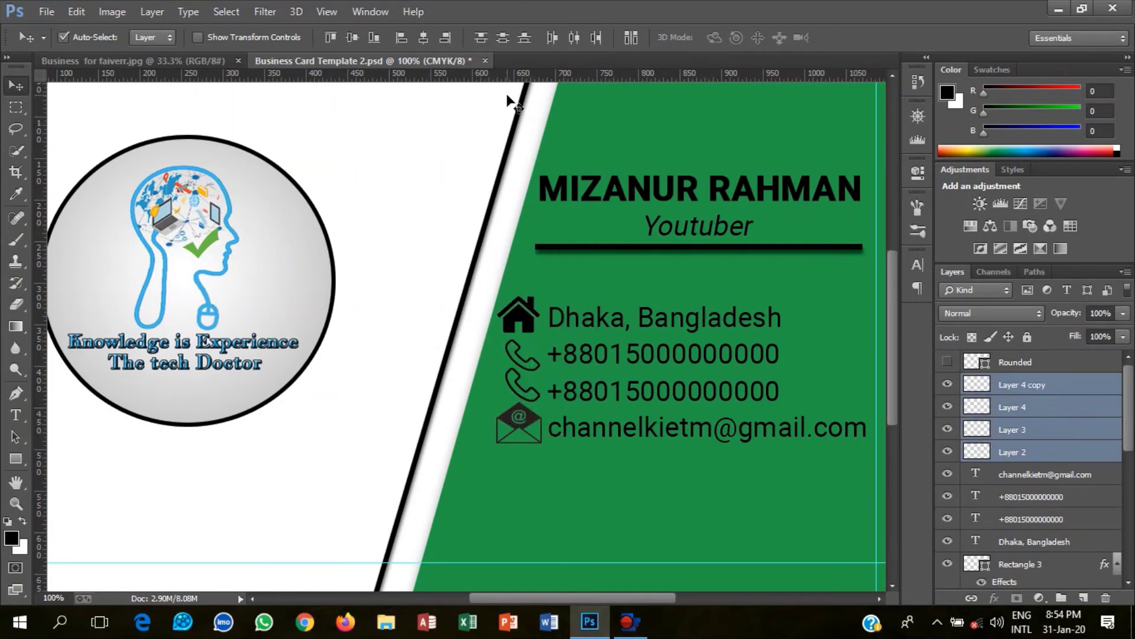
click(404, 43)
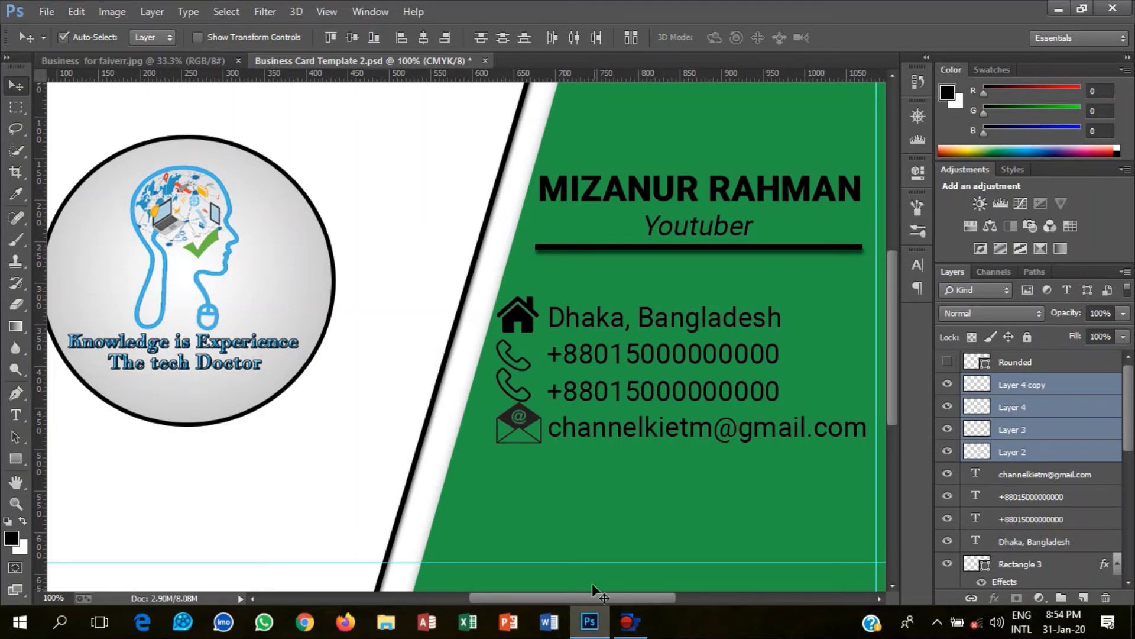
click(524, 425)
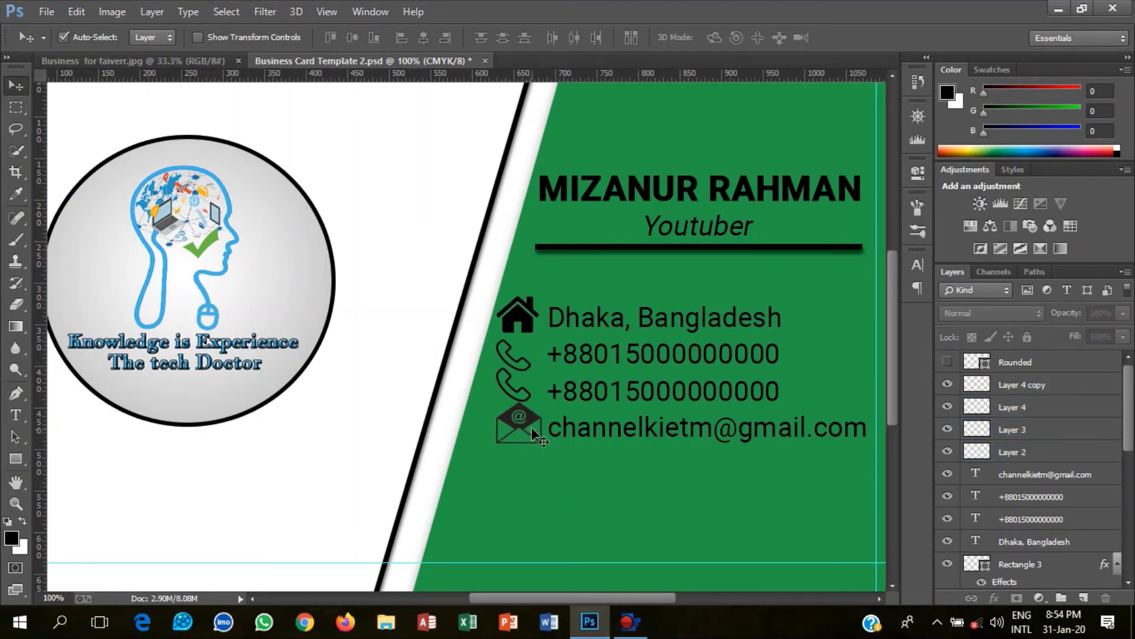
- Shrink the envelope icon to 80% and nudge it slightly down
click(533, 431)
key(ctrl+t)
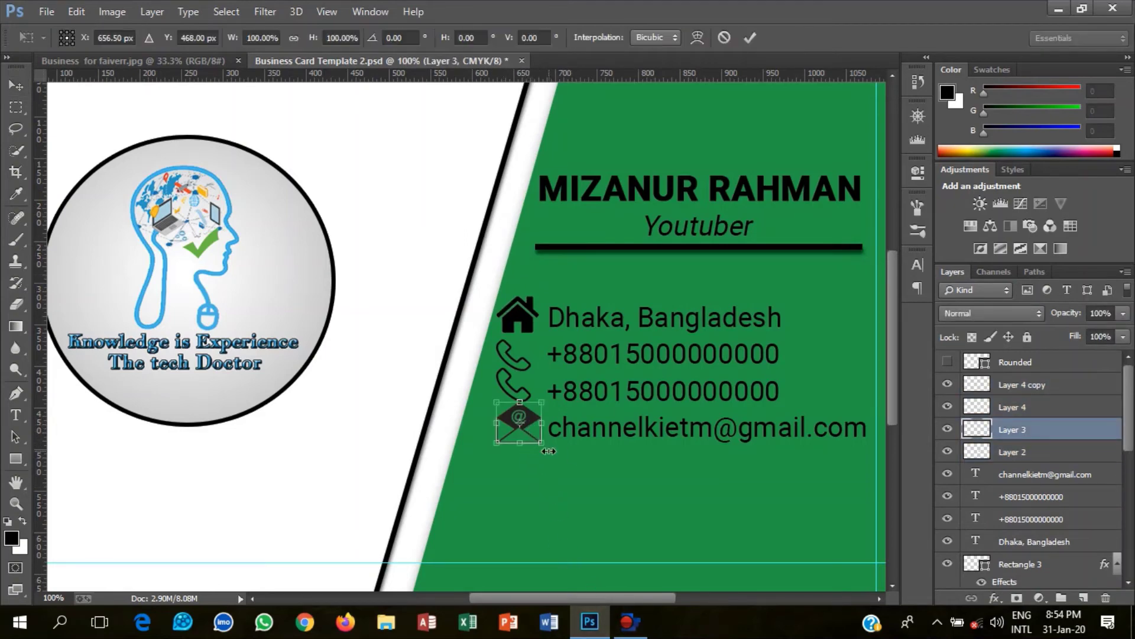
drag(542, 443, 531, 440)
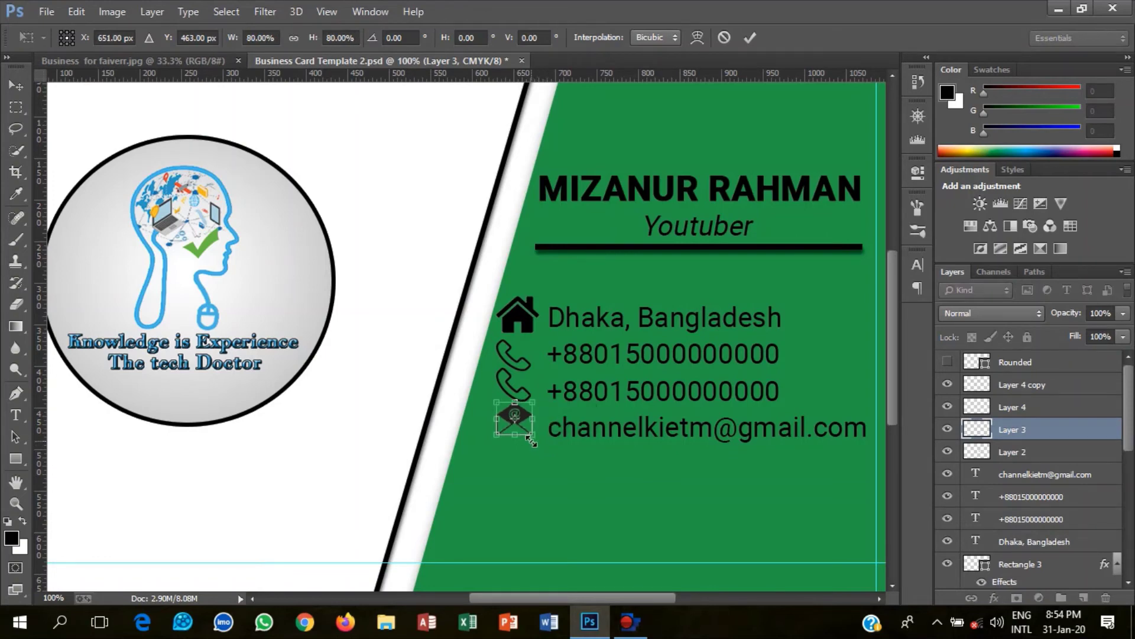
key(Return)
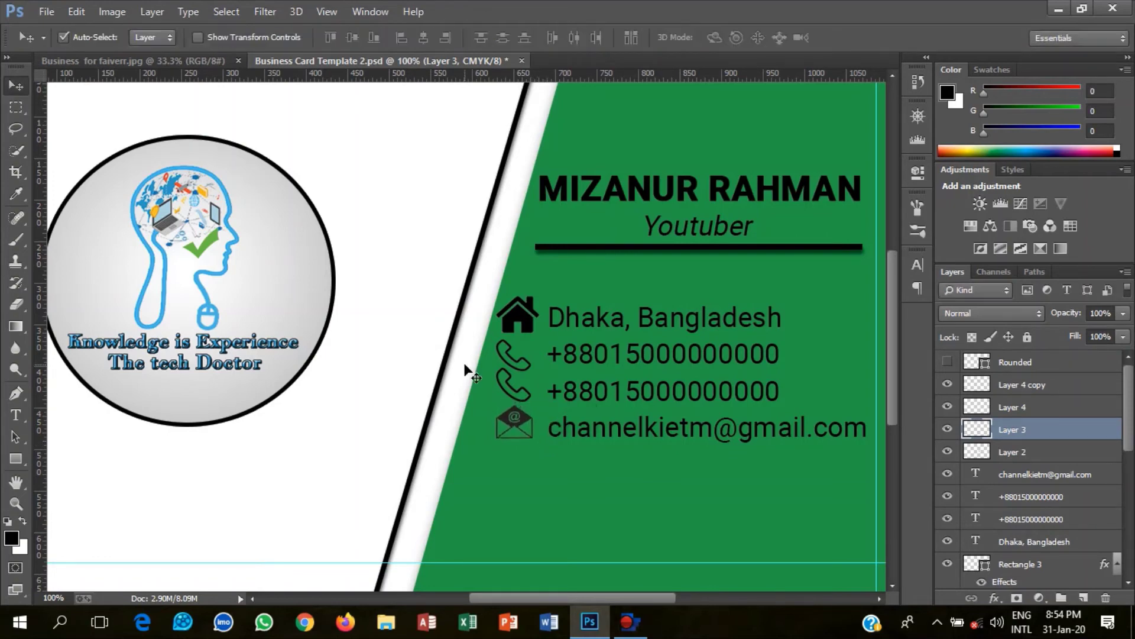
key(Down)
key(Down)
- Reselect all four icons and align them into one left-edged column with the house icon
drag(512, 276, 533, 504)
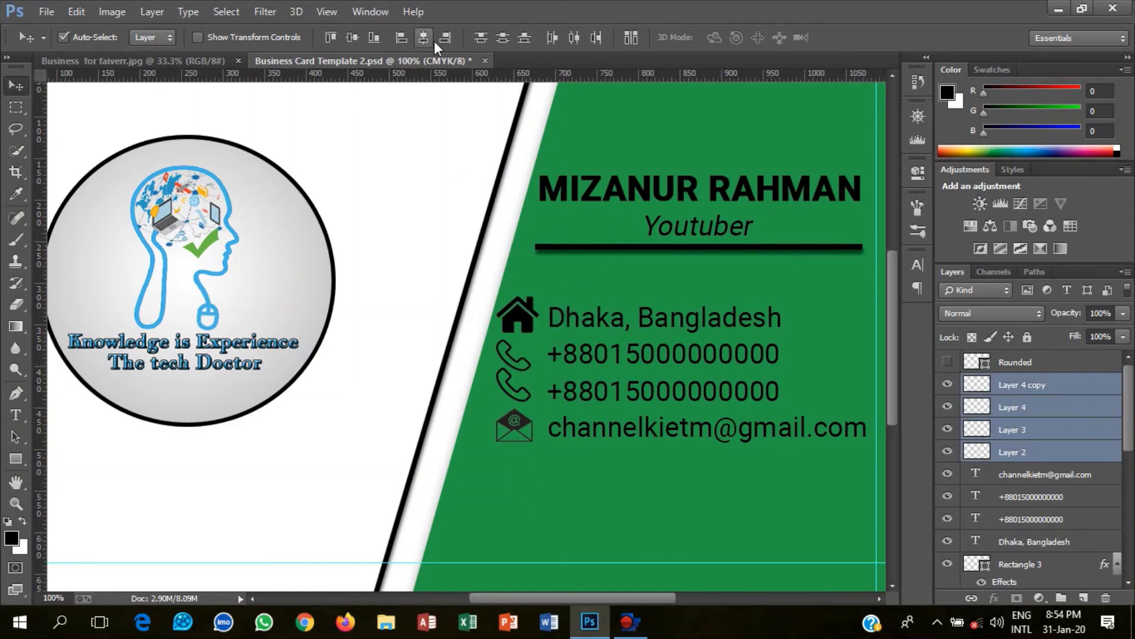
click(449, 40)
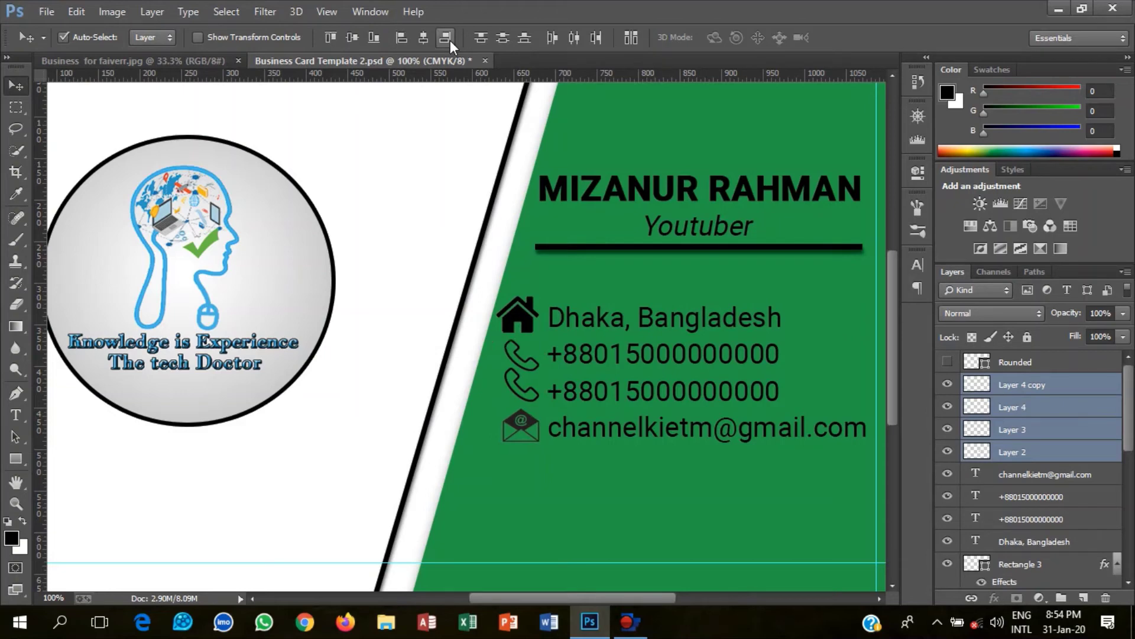
click(400, 37)
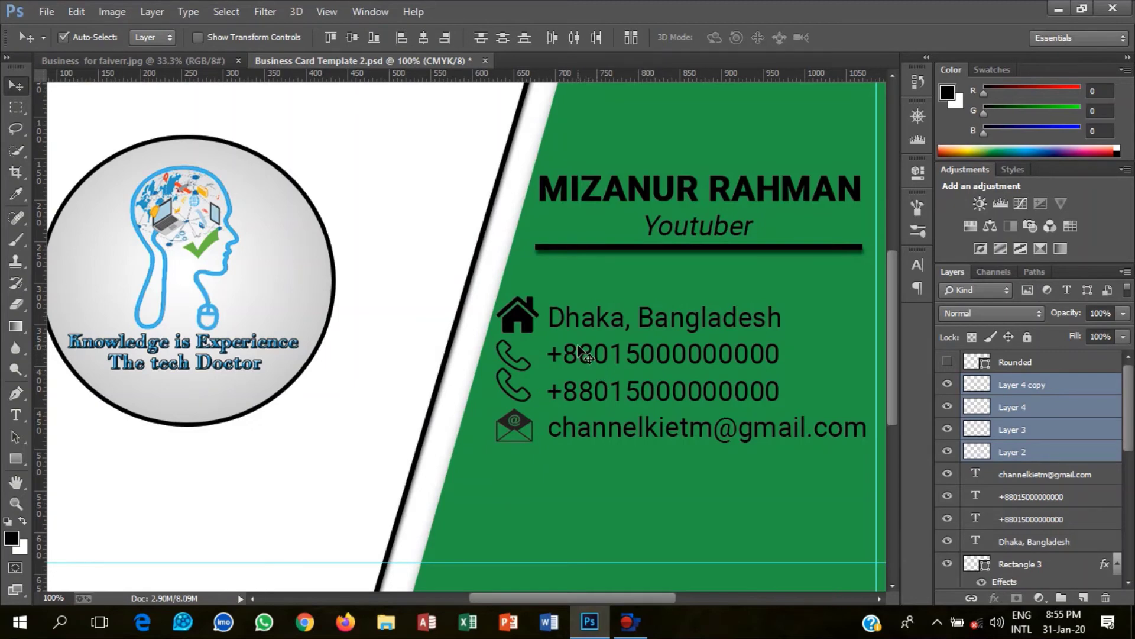
key(ctrl+minus)
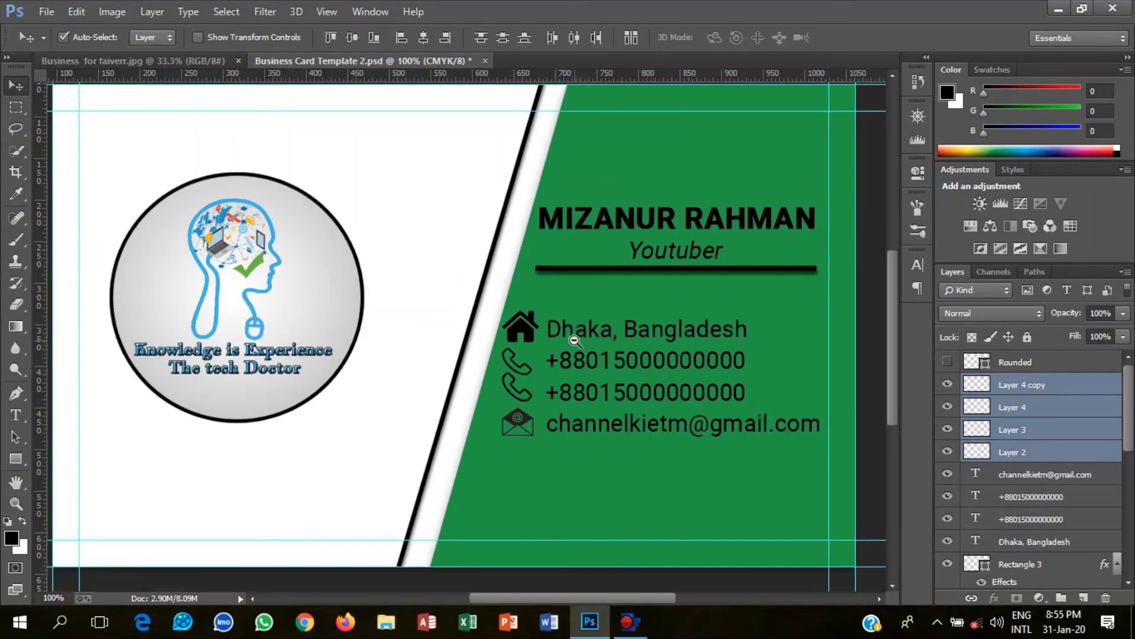
key(ctrl+minus)
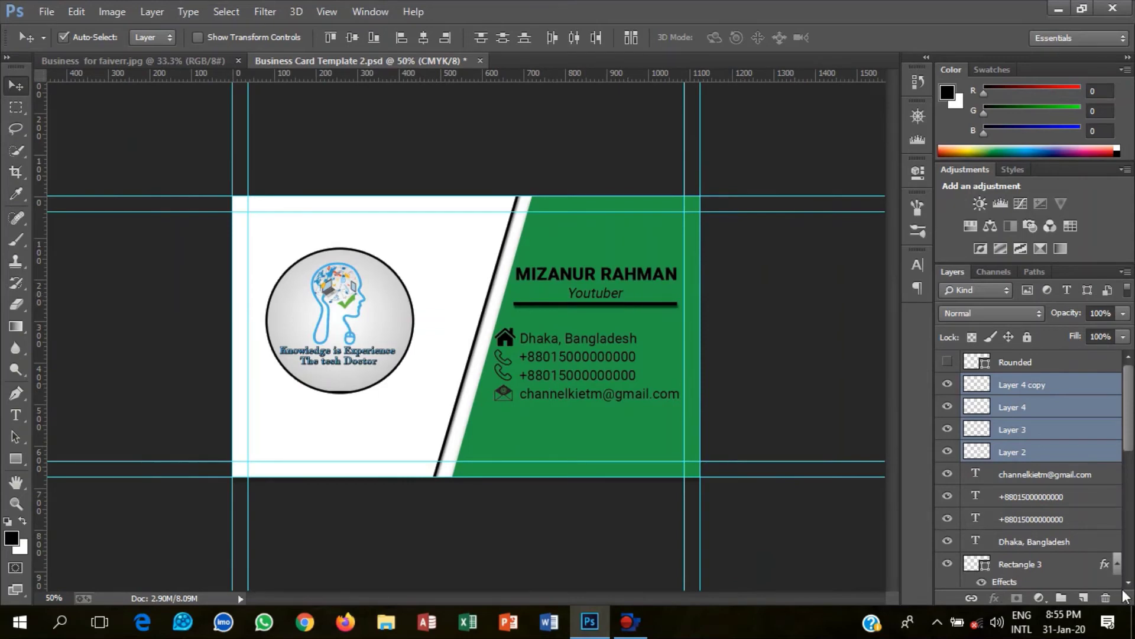
click(1008, 407)
right_click(985, 385)
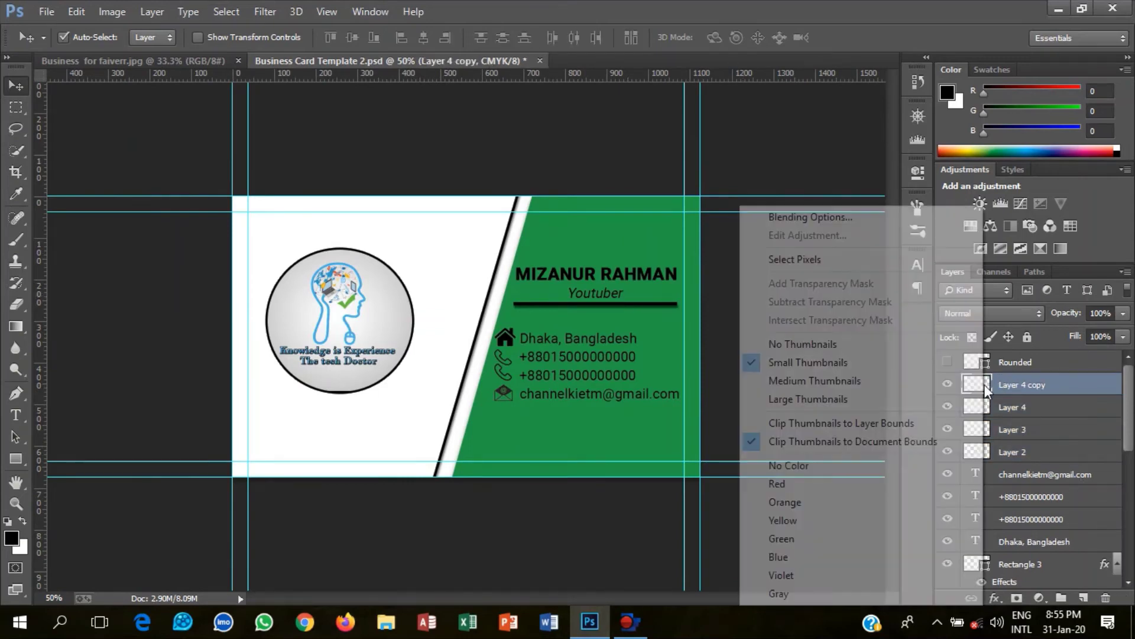
click(860, 217)
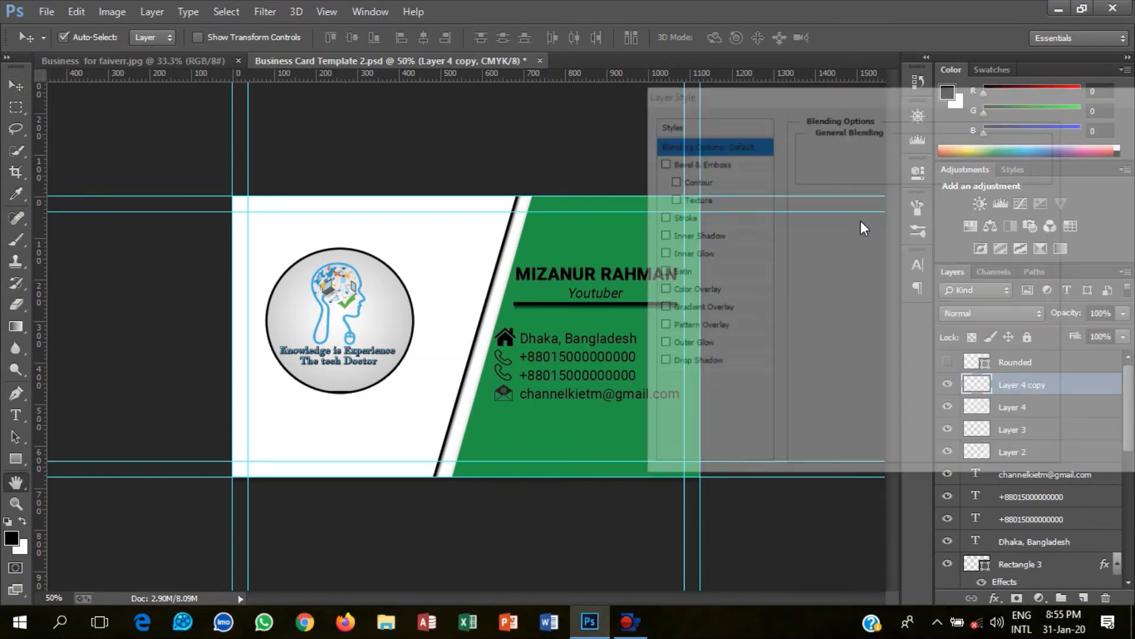
click(711, 212)
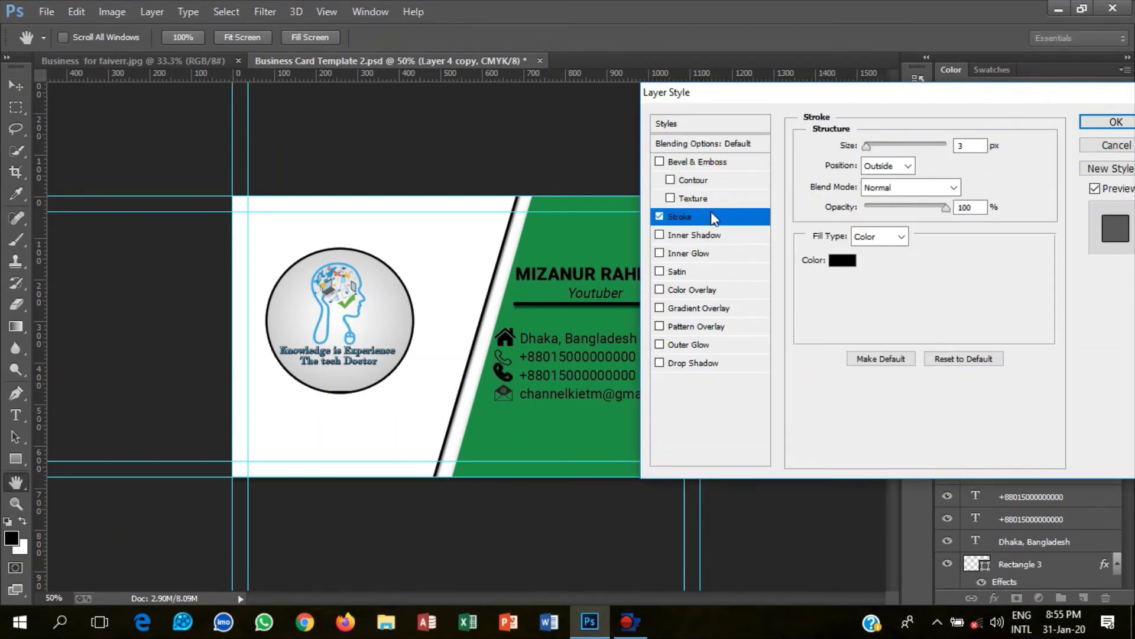
click(841, 260)
drag(507, 172, 355, 151)
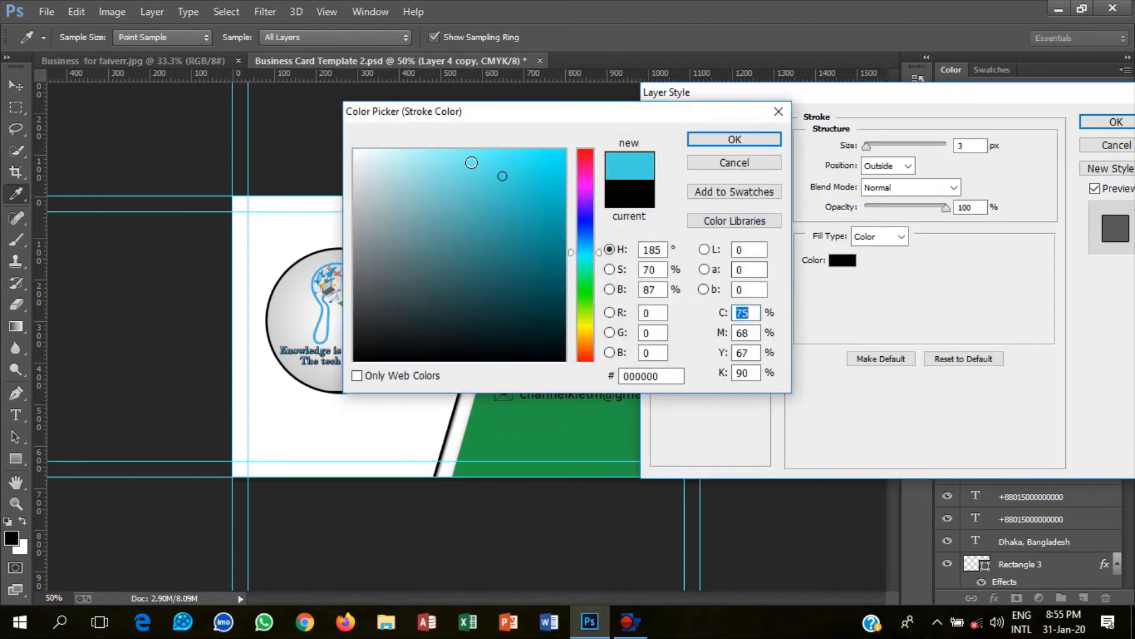
click(750, 138)
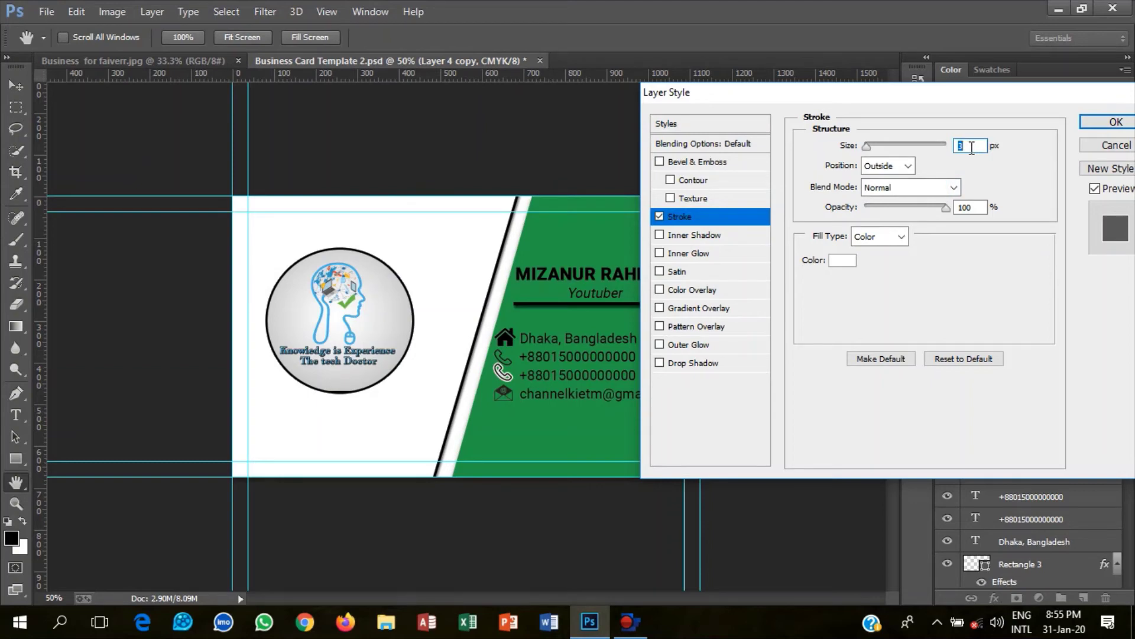
text(1)
text(2)
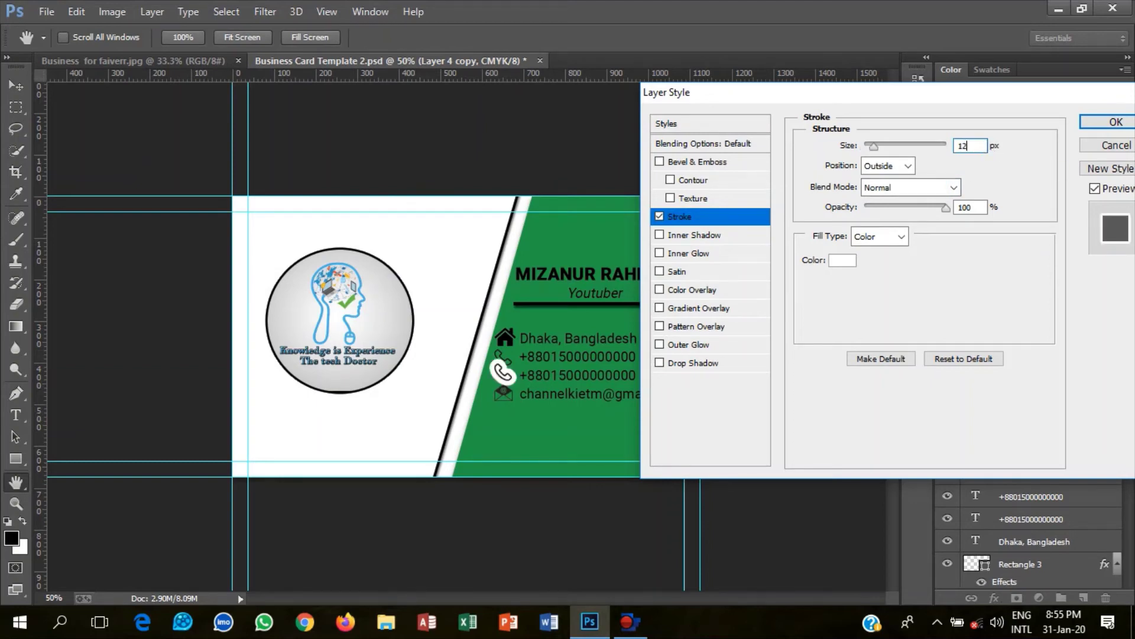
key(BackSpace)
key(BackSpace)
text(2)
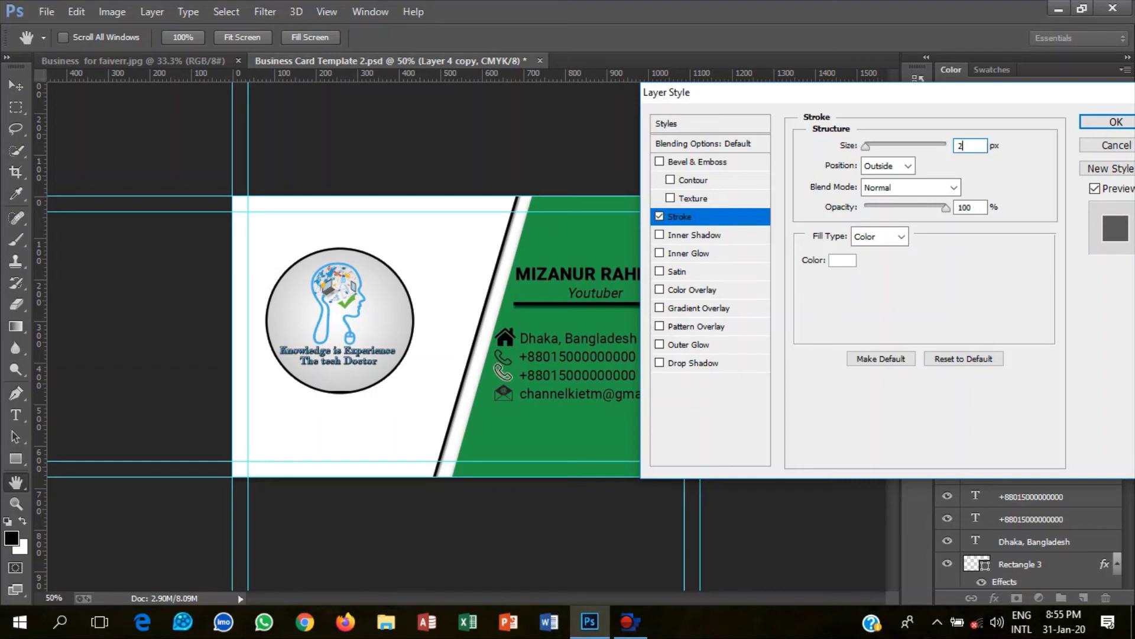
click(1112, 151)
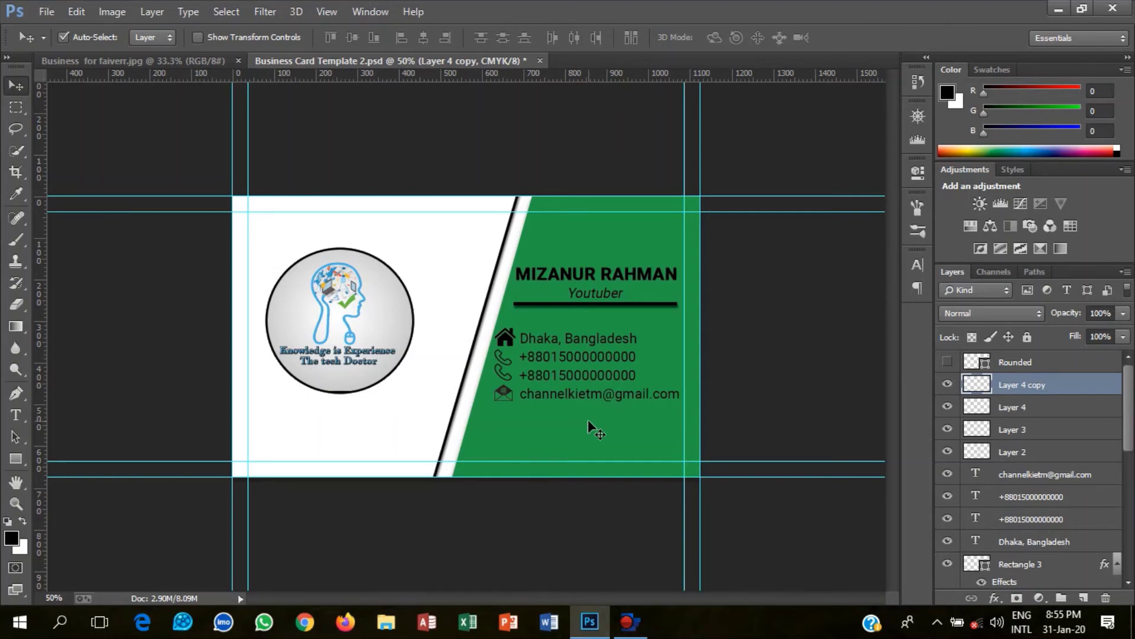
- Open the Business Card Template file alongside Business Card Template 2
key(ctrl+o)
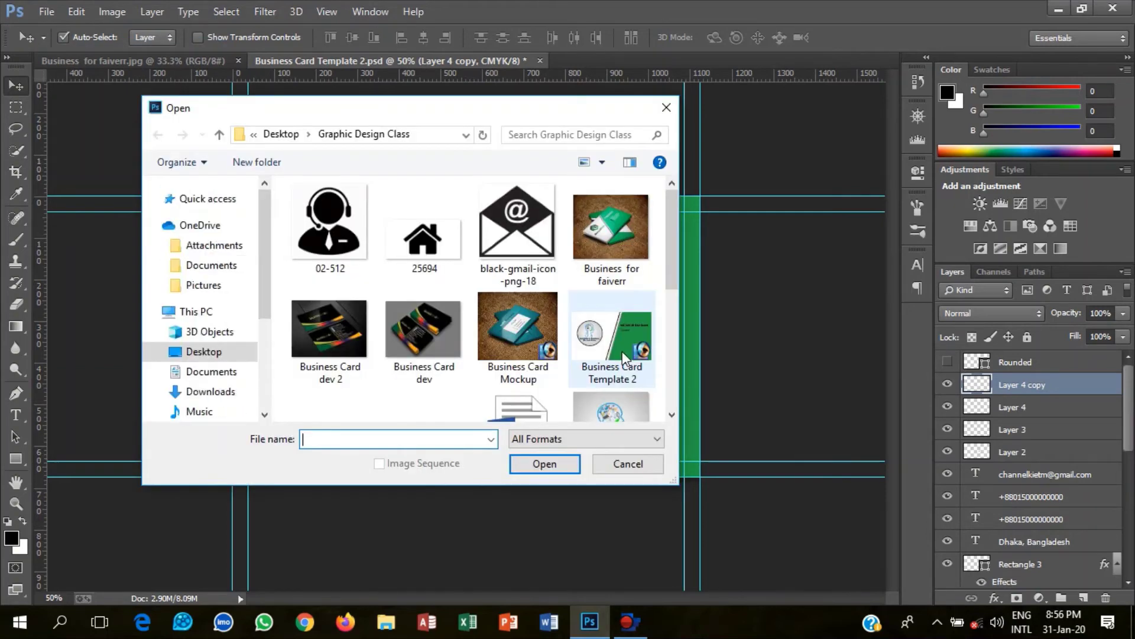
scroll(622, 350, down, 1)
double_click(319, 351)
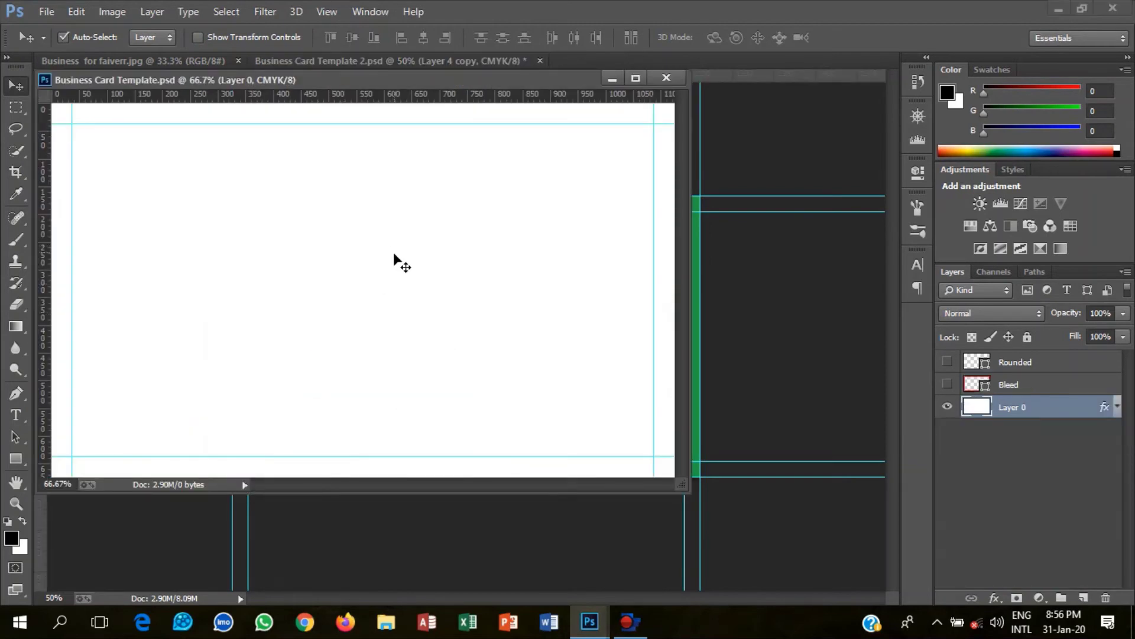
click(666, 78)
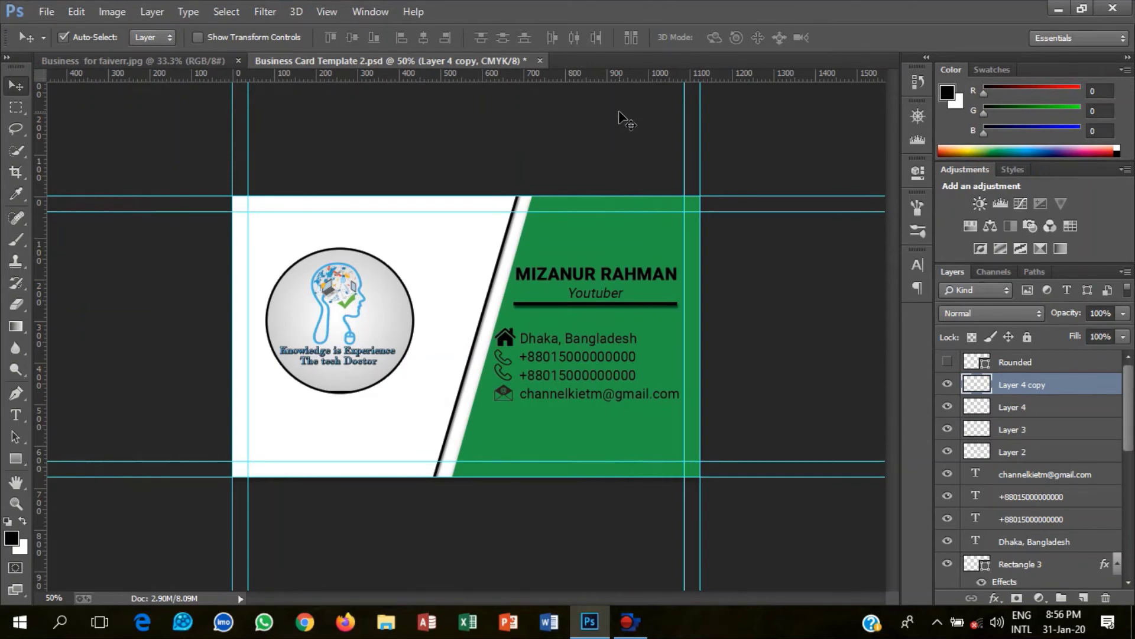
click(46, 11)
click(58, 41)
scroll(490, 301, down, 2)
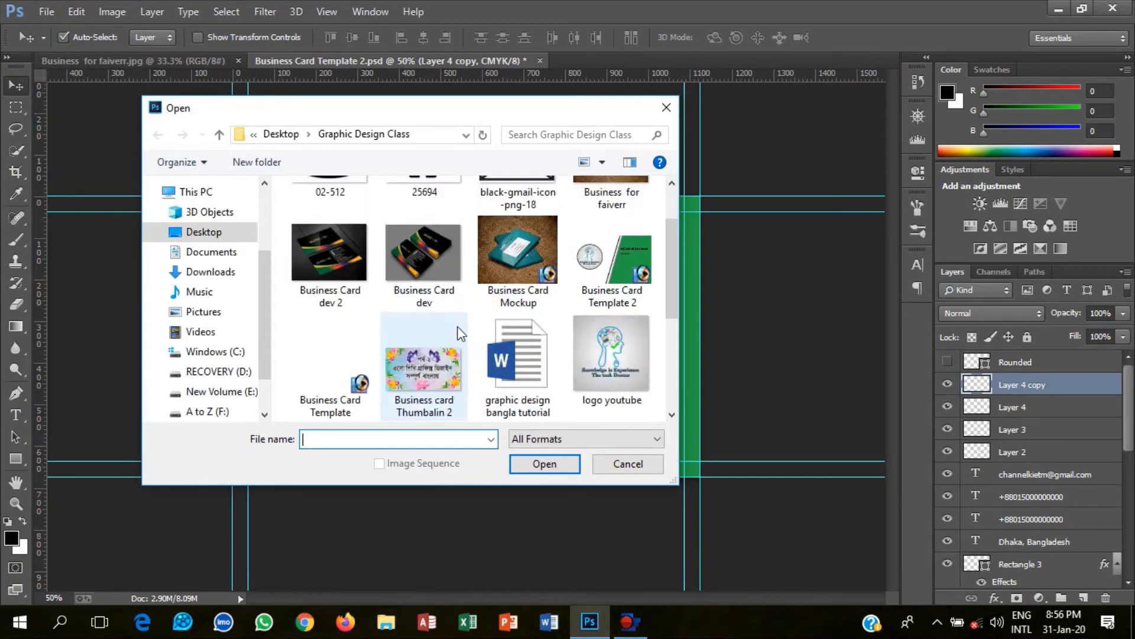
scroll(402, 287, down, 3)
scroll(403, 287, up, 3)
double_click(341, 255)
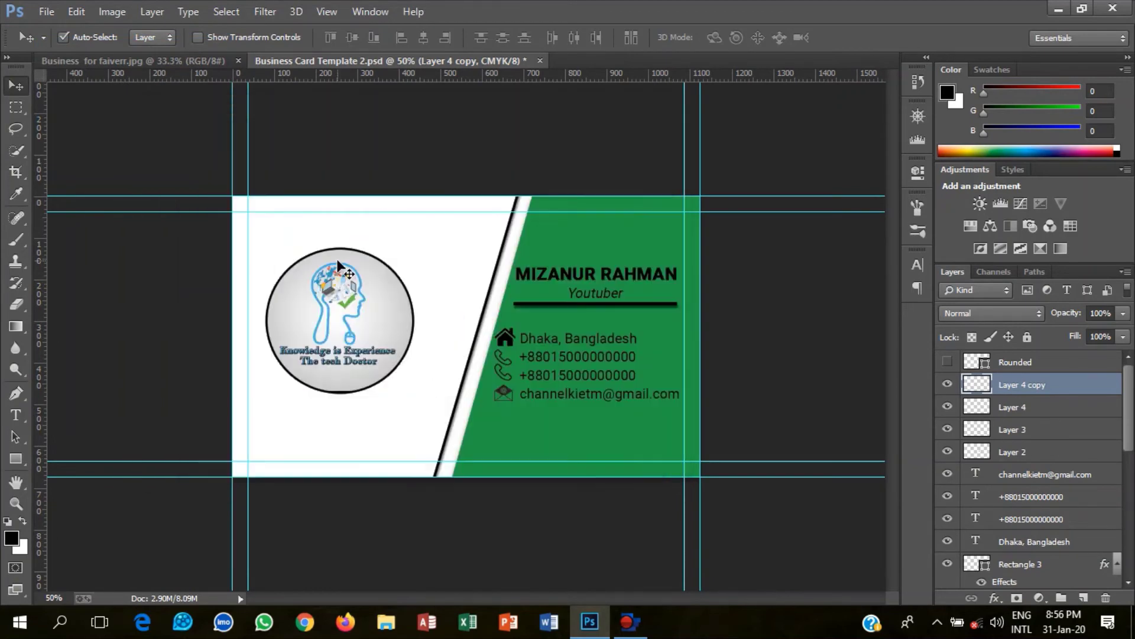
- Float the Business Card Template window over the Template 2 canvas
drag(378, 83, 635, 65)
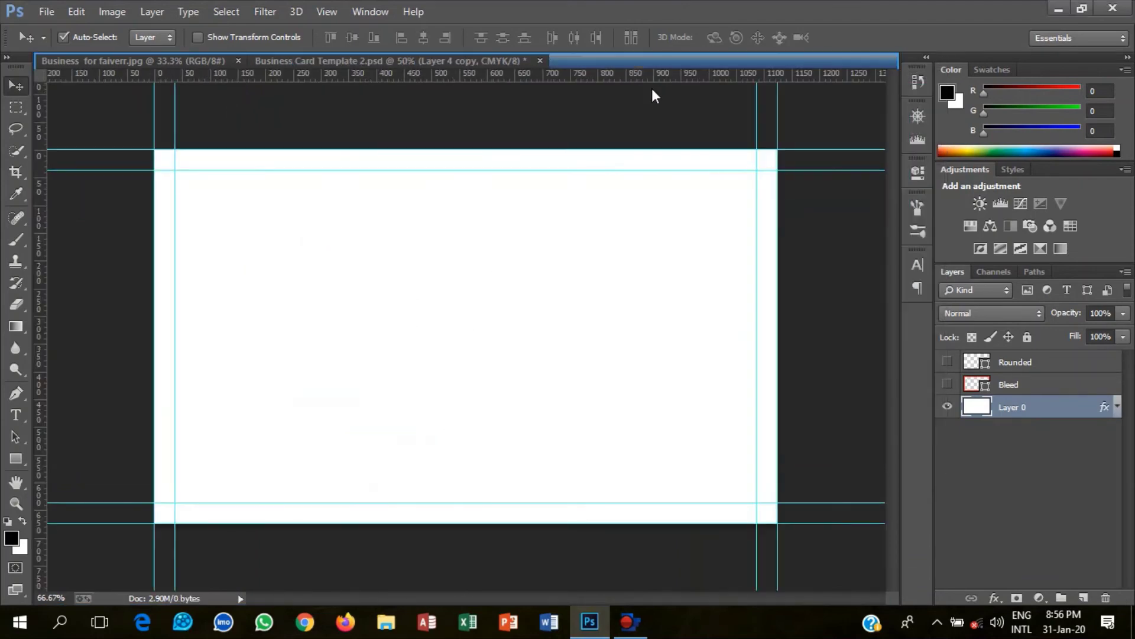
click(407, 59)
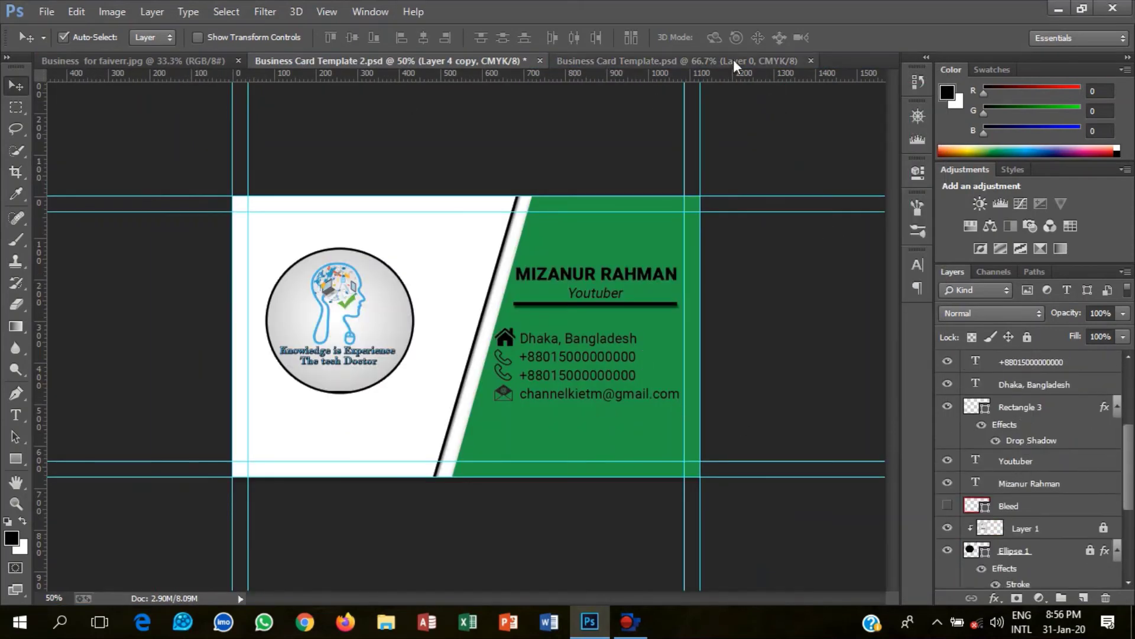
mouse_move(733, 59)
mouse_down()
mouse_move(808, 141)
mouse_move(610, 89)
mouse_up()
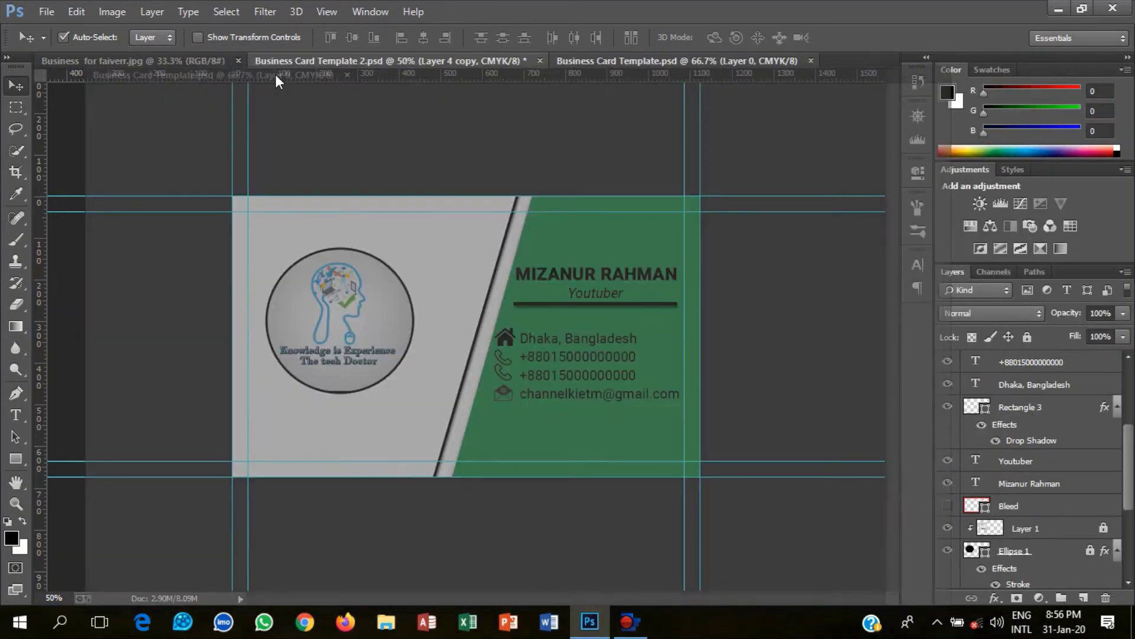
mouse_move(611, 95)
mouse_down()
mouse_move(297, 97)
mouse_move(275, 78)
mouse_up()
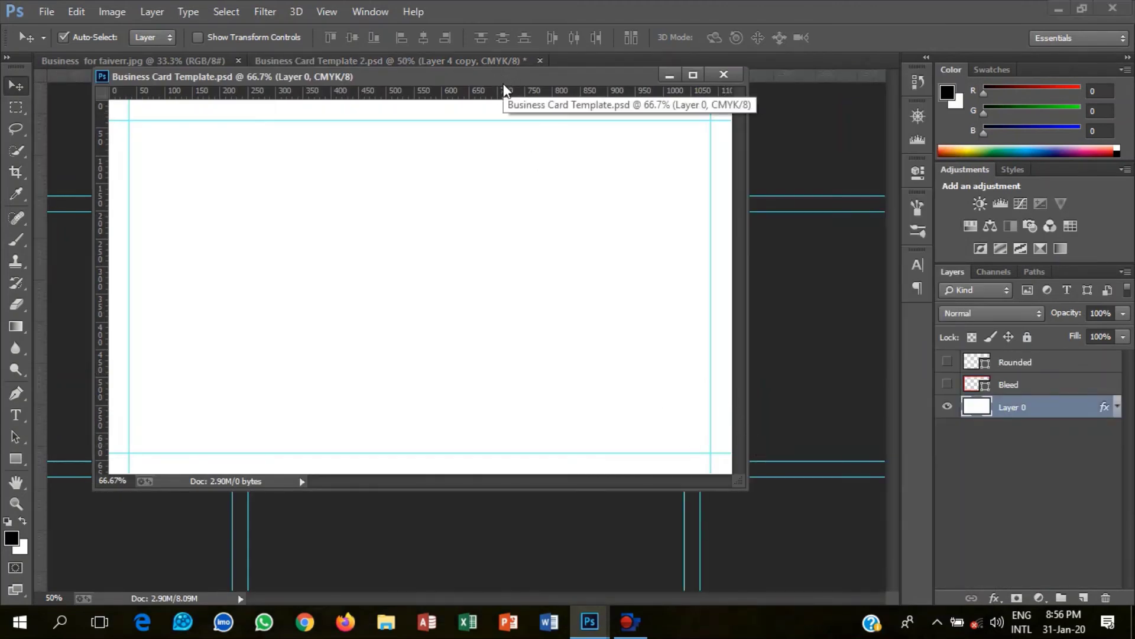
click(490, 62)
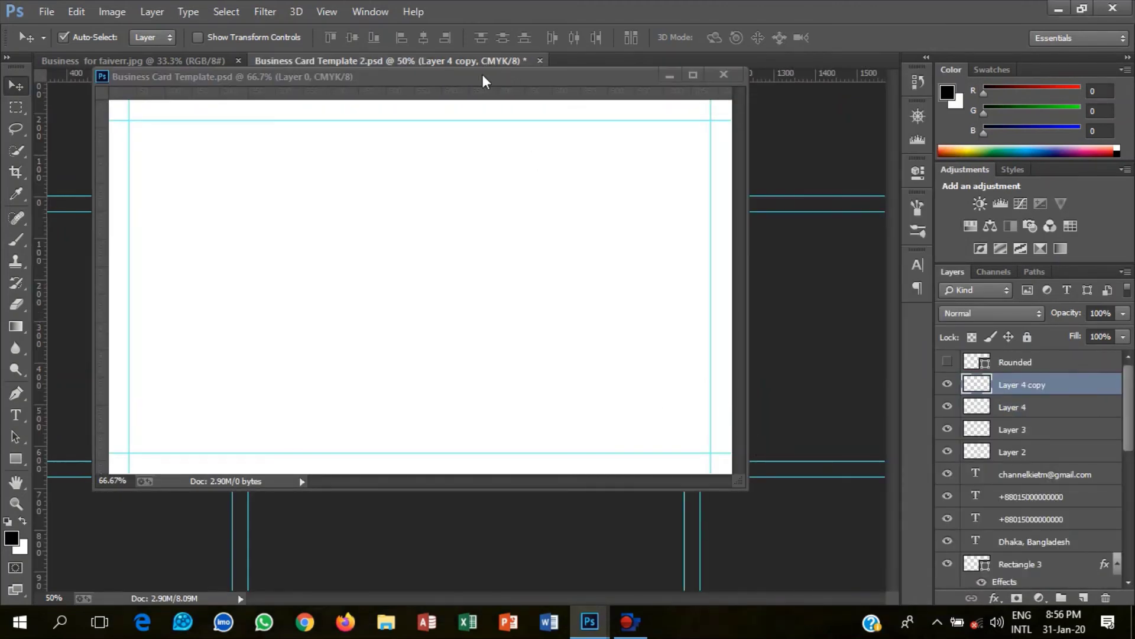
- Copy the logo and stripe layers from Template 2 into Business Card Template
scroll(1023, 469, down, 3)
scroll(1047, 523, down, 3)
scroll(1045, 530, down, 3)
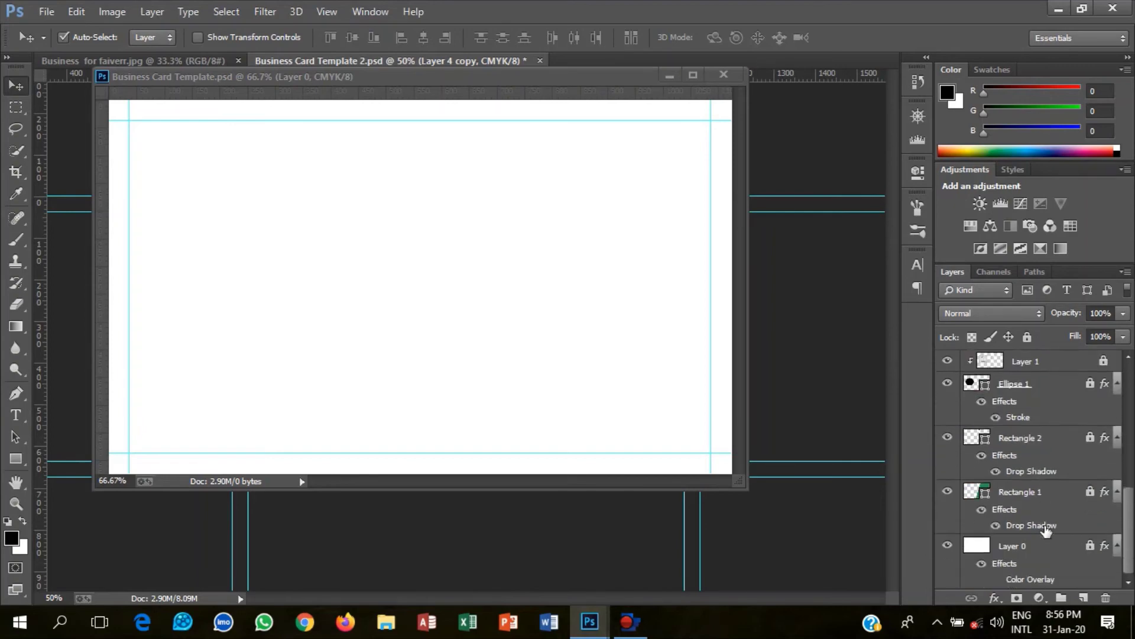
click(1017, 492)
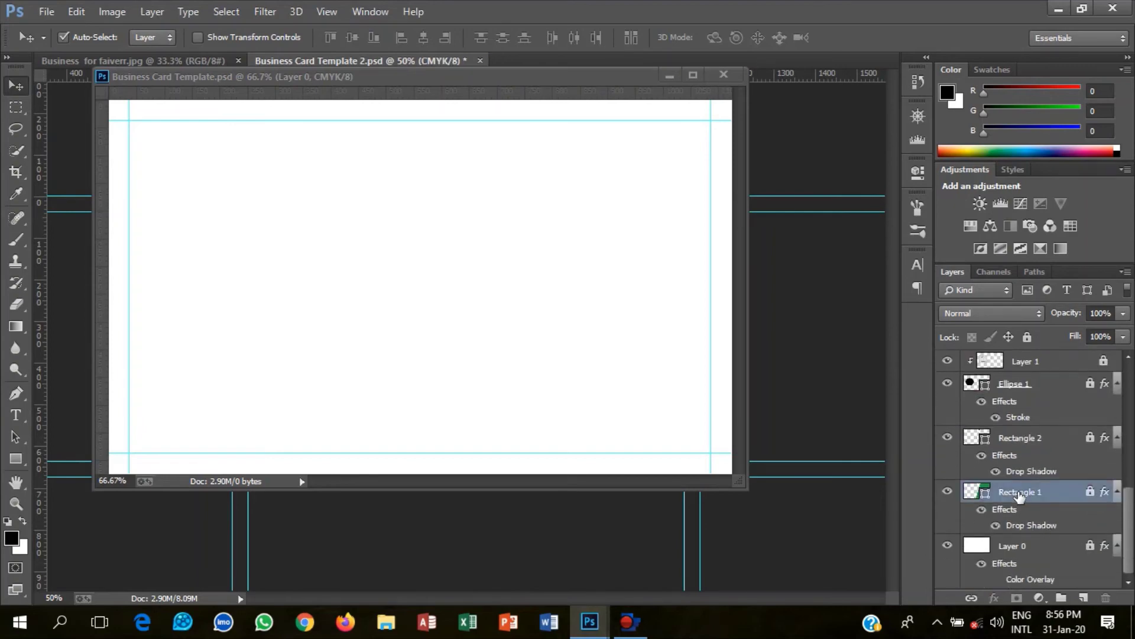
scroll(1018, 496, up, 1)
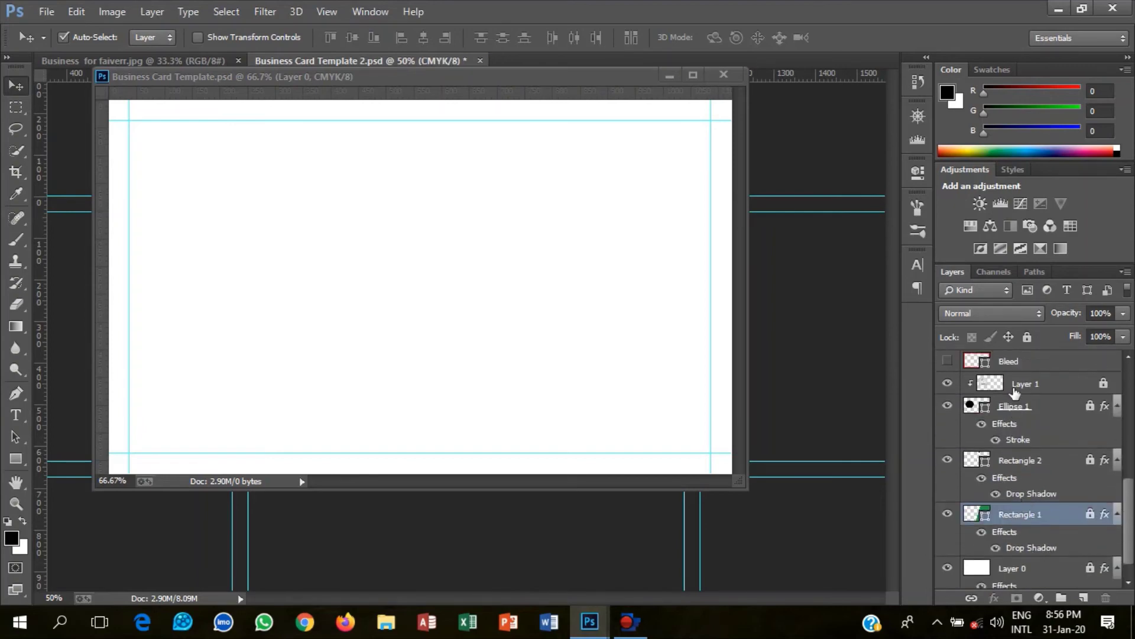
shift+click(1014, 387)
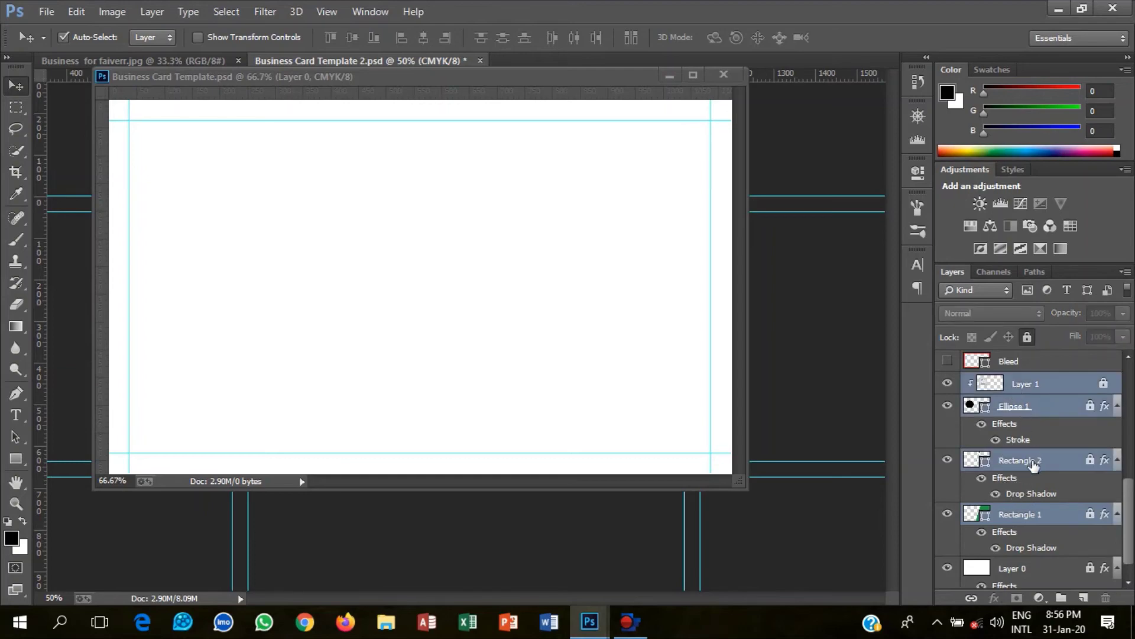
drag(1033, 466, 614, 319)
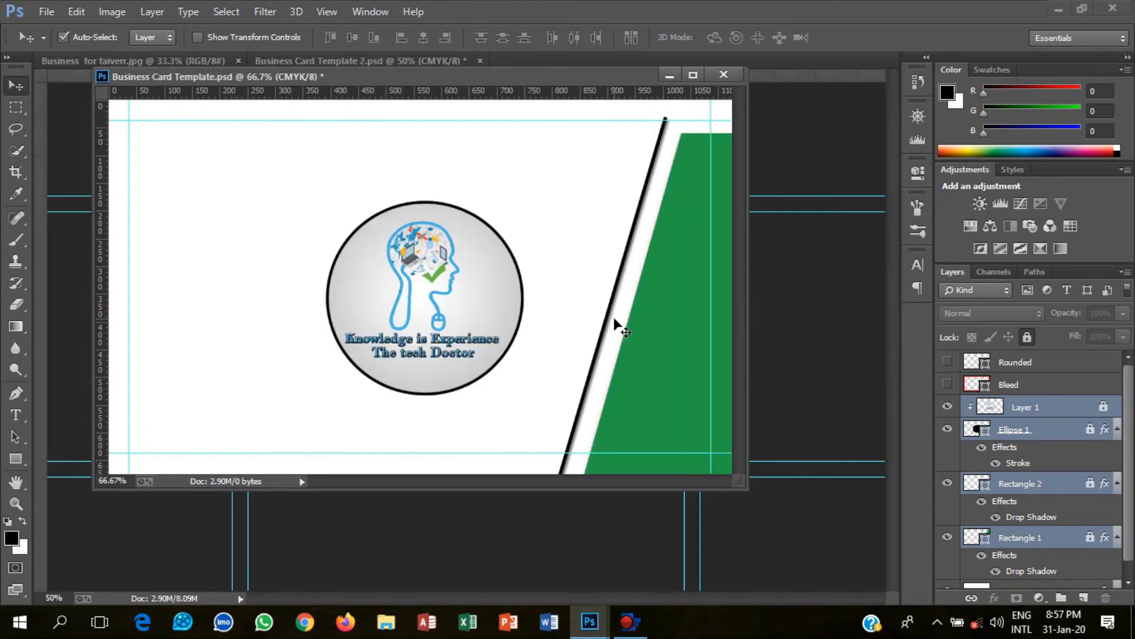
- Re-dock the template window, undo the stray background moves and lock Layer 0
click(693, 75)
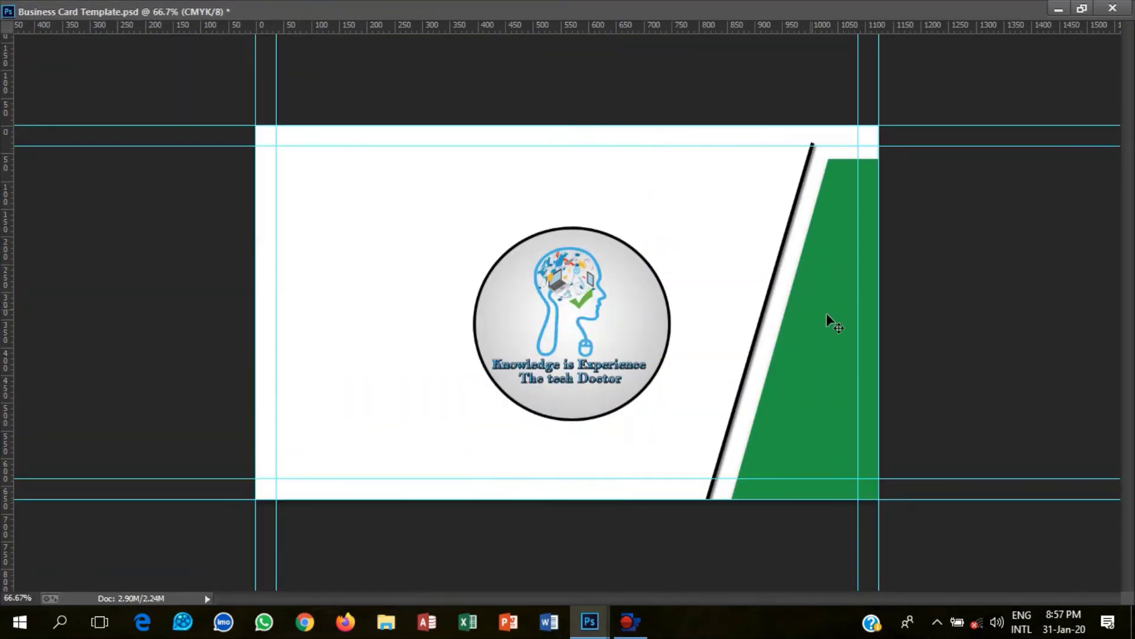
drag(811, 375, 761, 329)
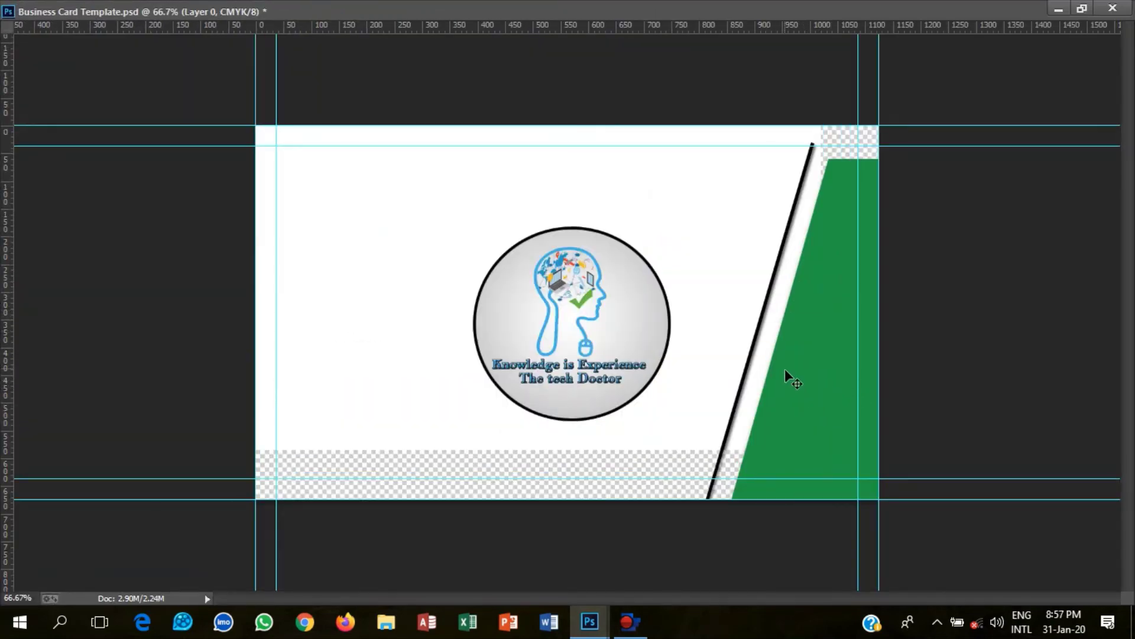
key(ctrl+z)
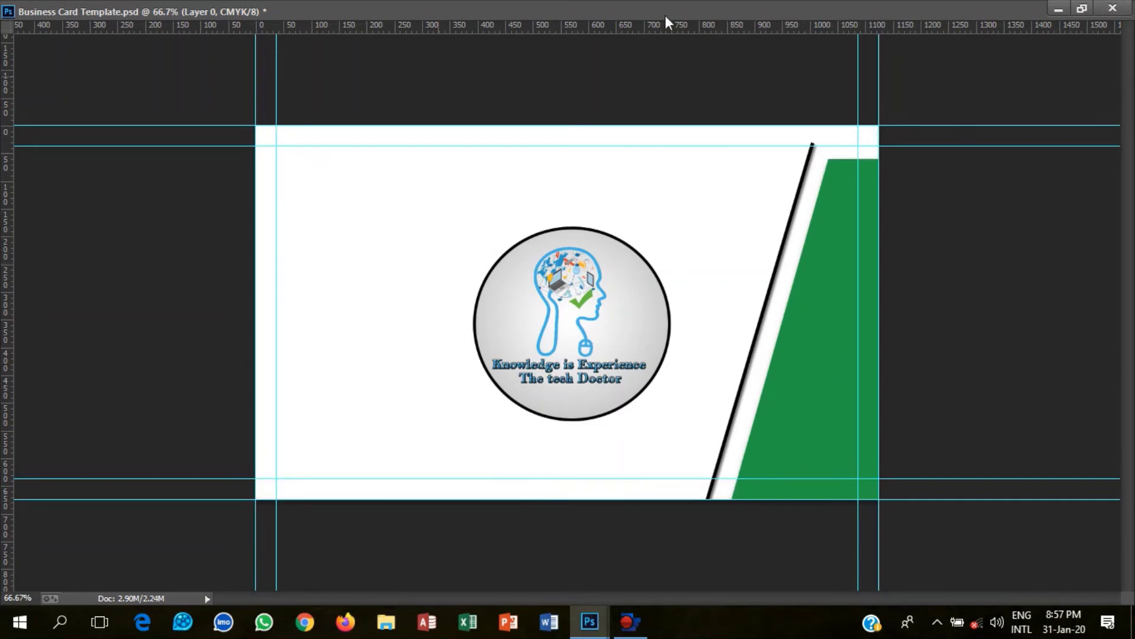
click(1082, 9)
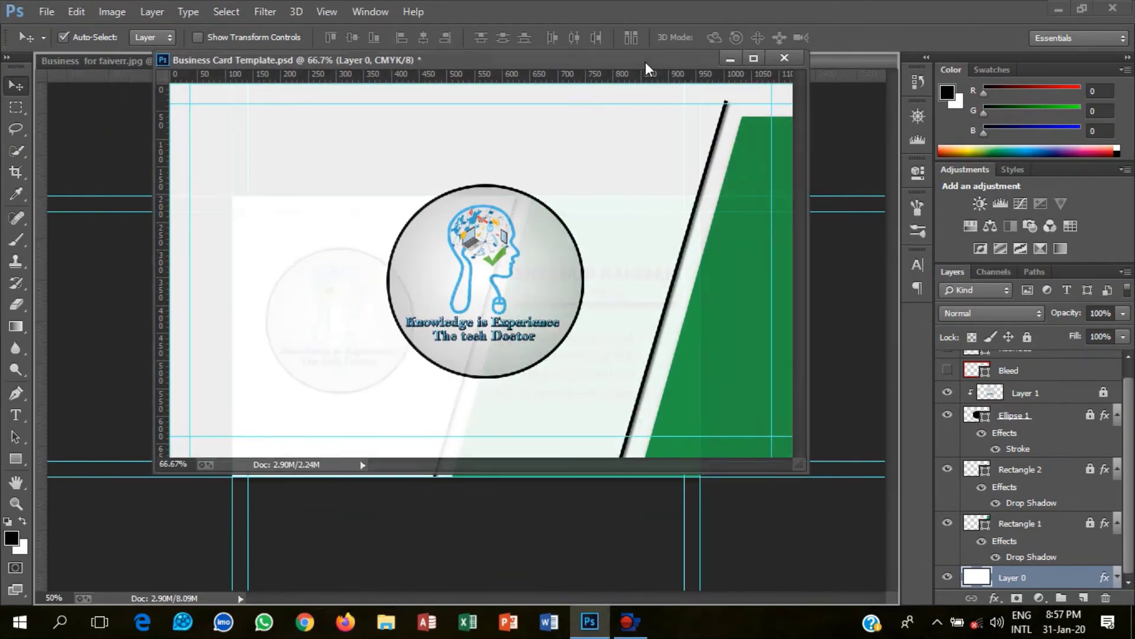
drag(587, 83, 650, 63)
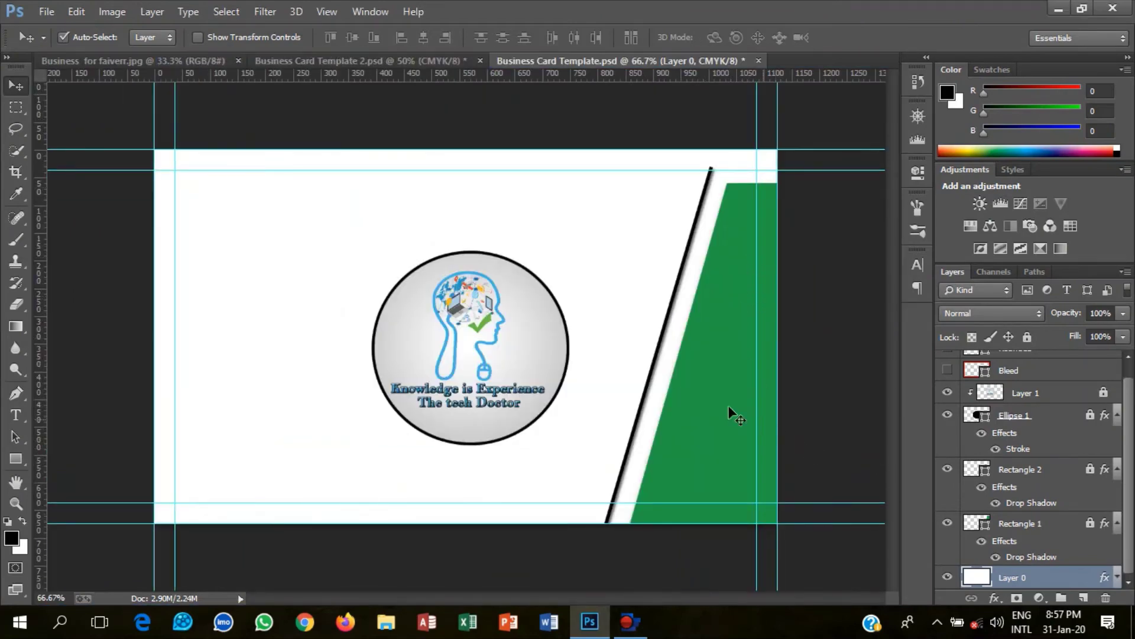
drag(665, 380, 660, 363)
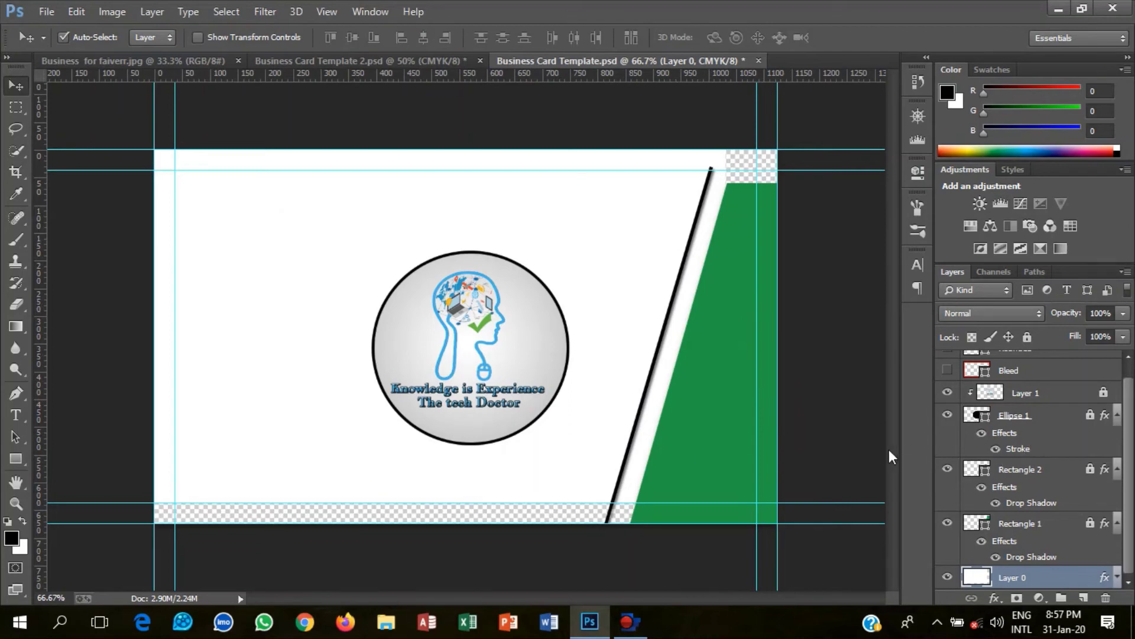
key(ctrl+z)
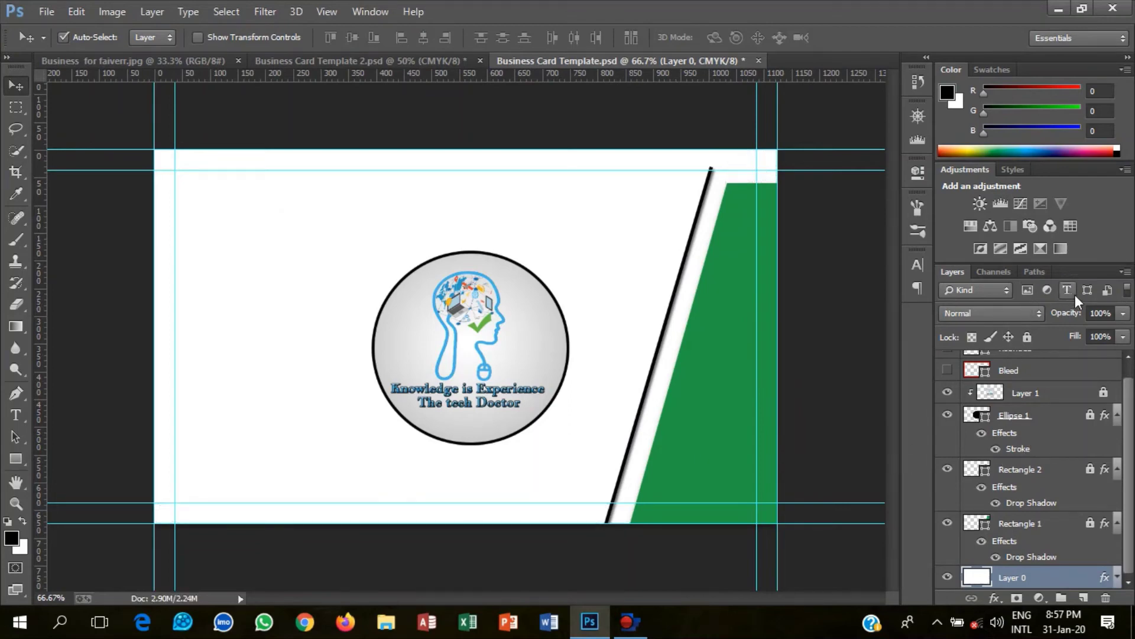
click(1028, 338)
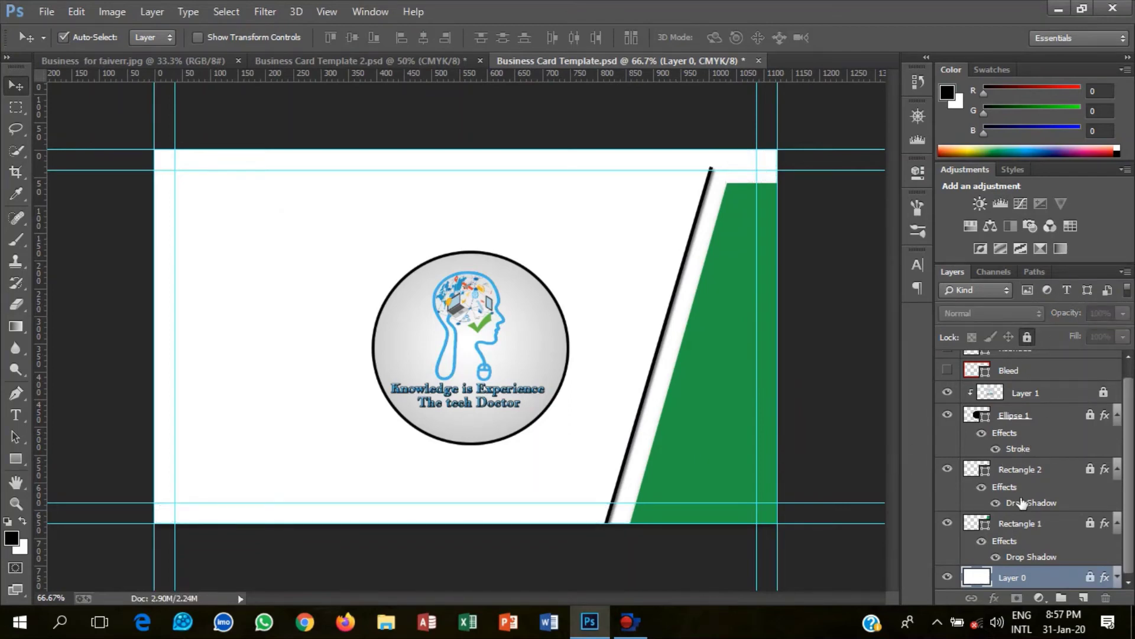
- Try nudging Layer 1 through Rectangle 1 and dismiss the locked-layer errors
click(993, 524)
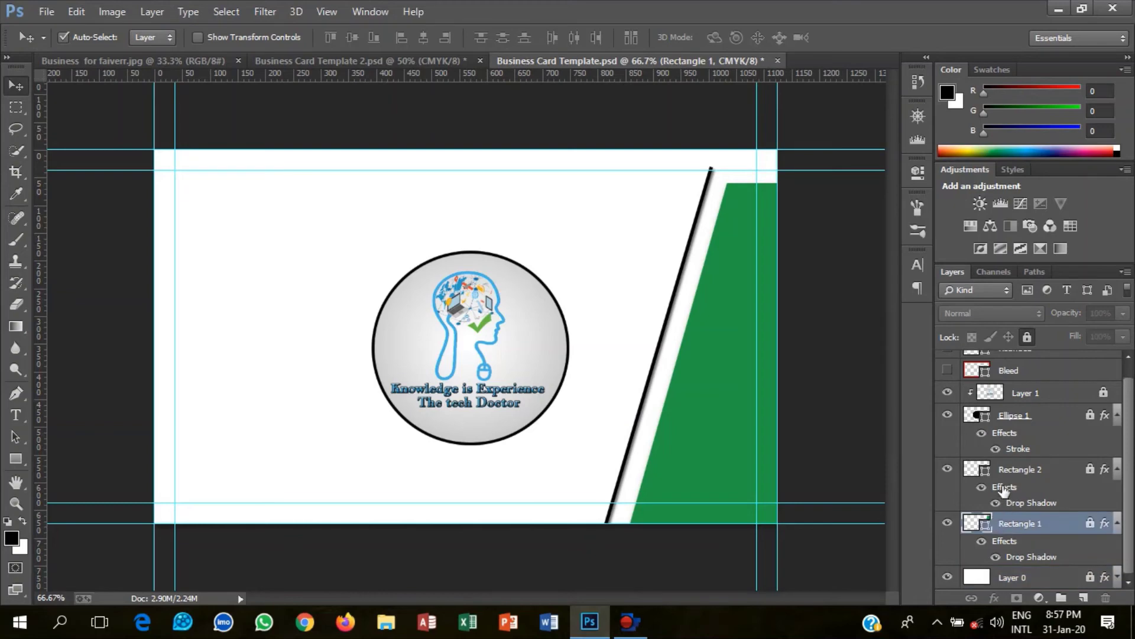
shift+click(1012, 400)
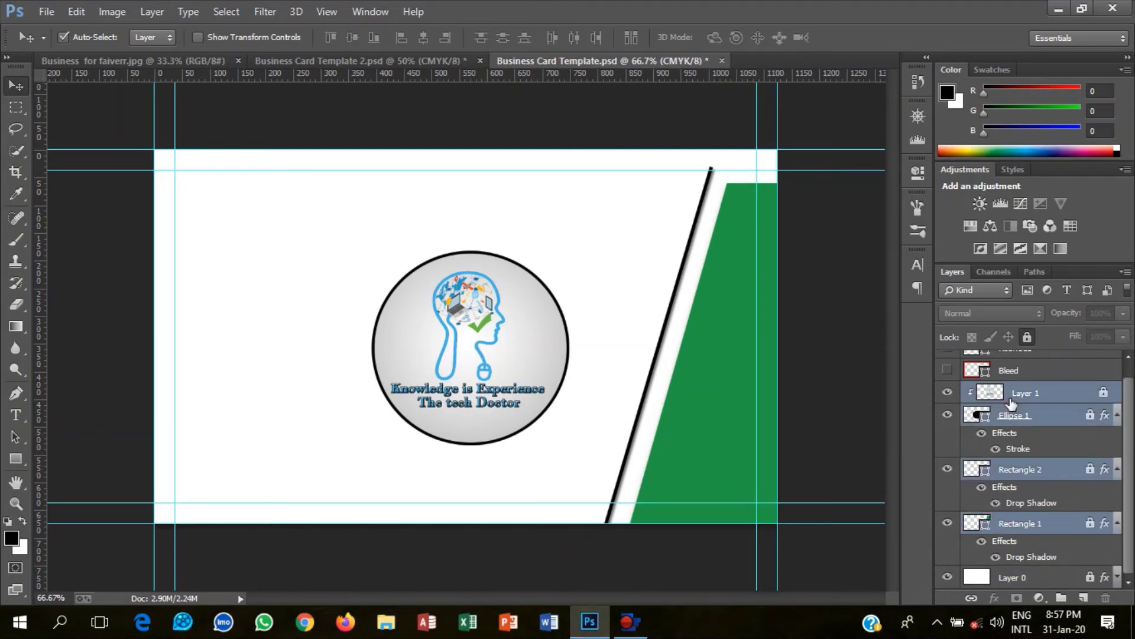
key(Up)
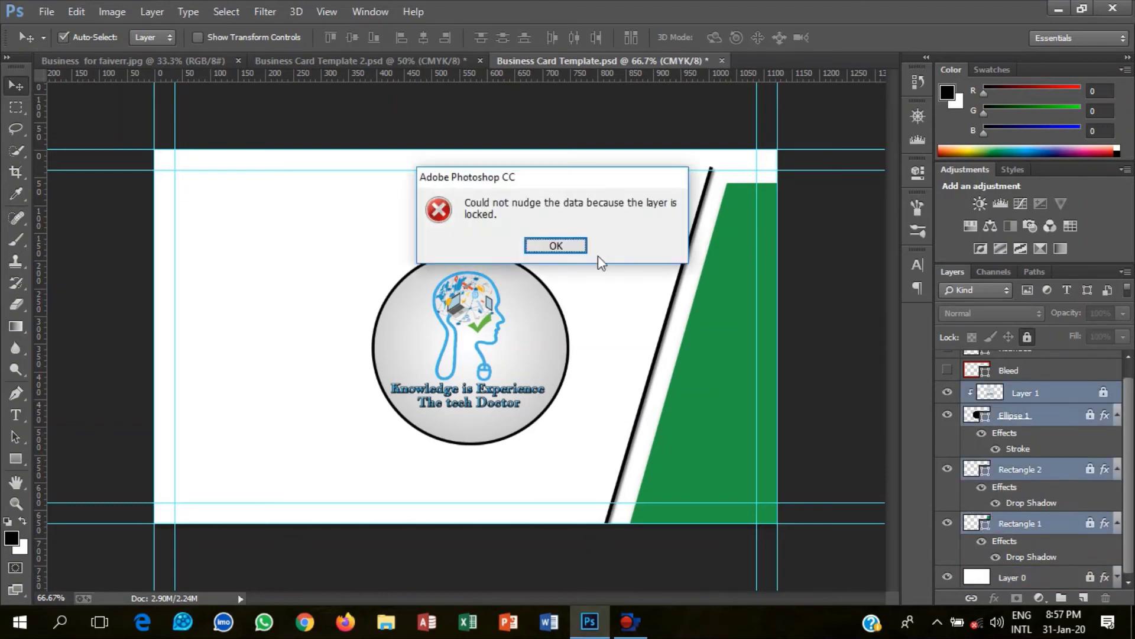
click(577, 248)
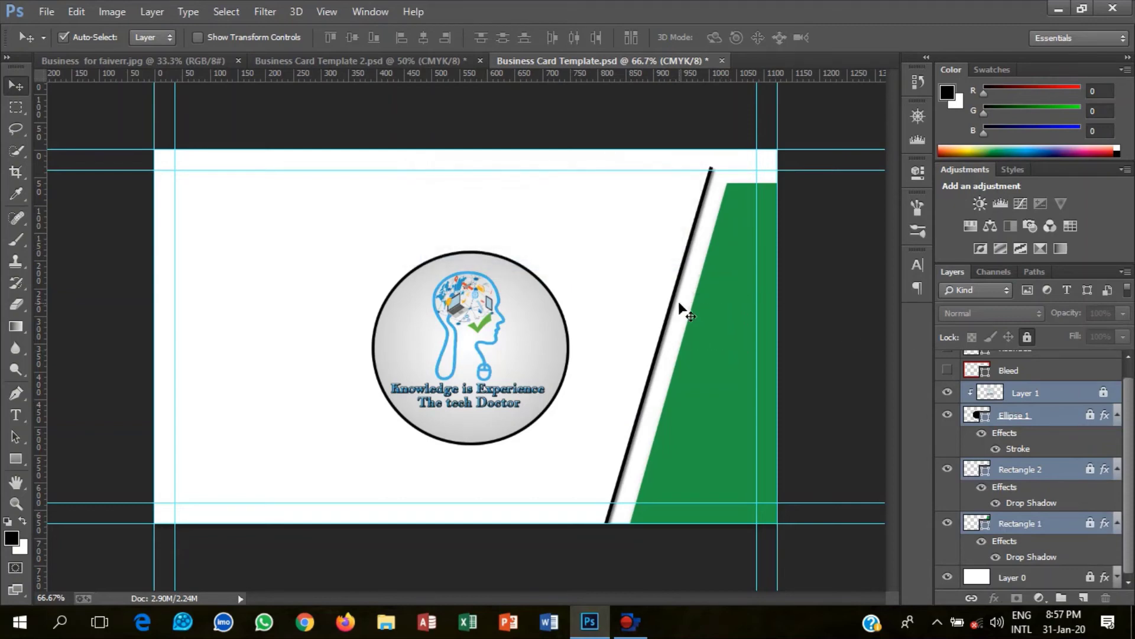
click(969, 412)
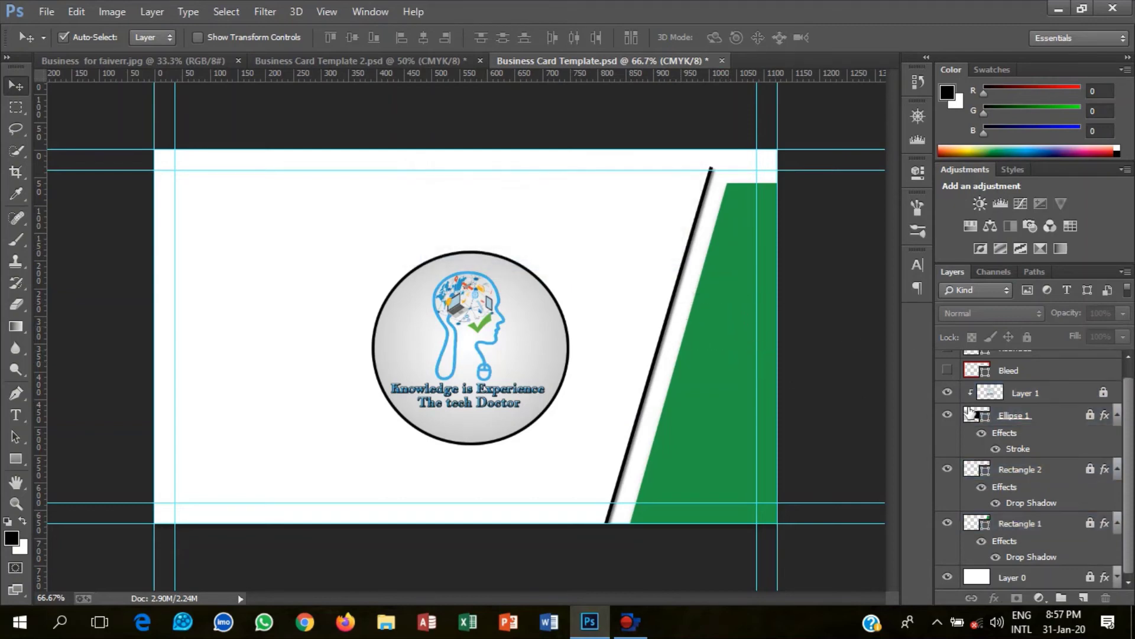
click(1102, 395)
click(556, 245)
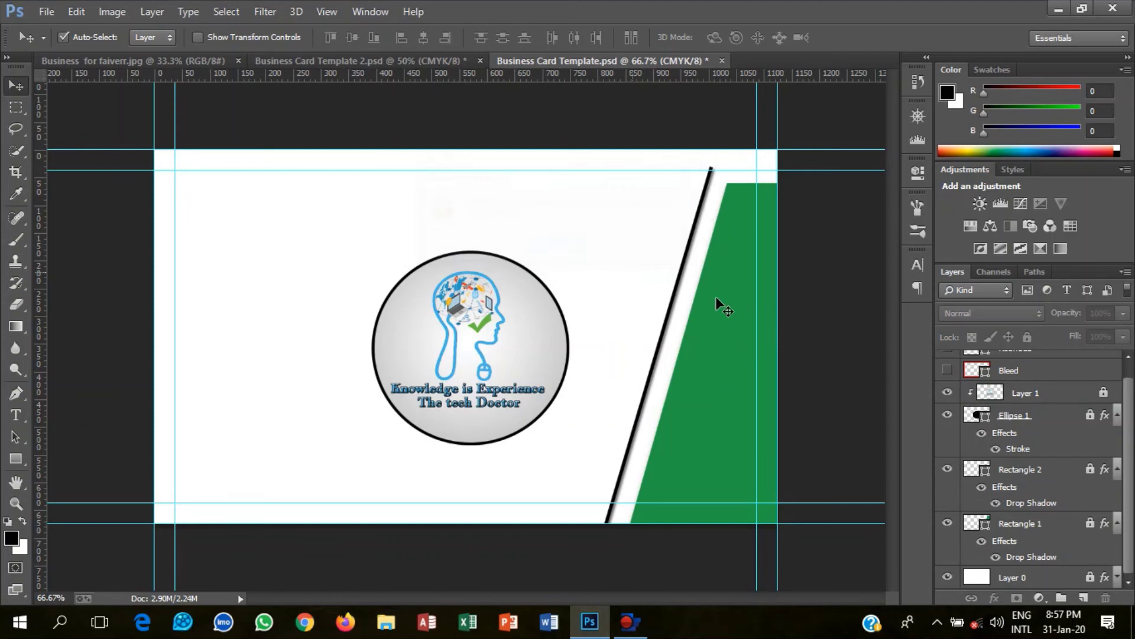
click(1104, 393)
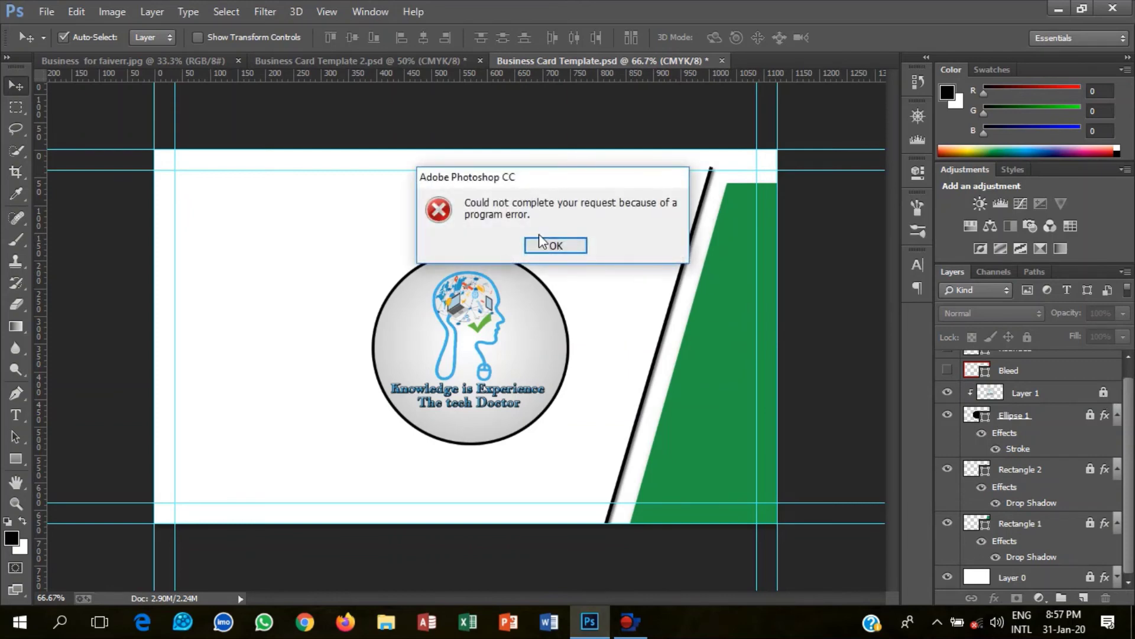
click(556, 246)
- Unlock Ellipse 1, Rectangle 2 and Rectangle 1, then reselect Layer 1 through Rectangle 1
click(1039, 403)
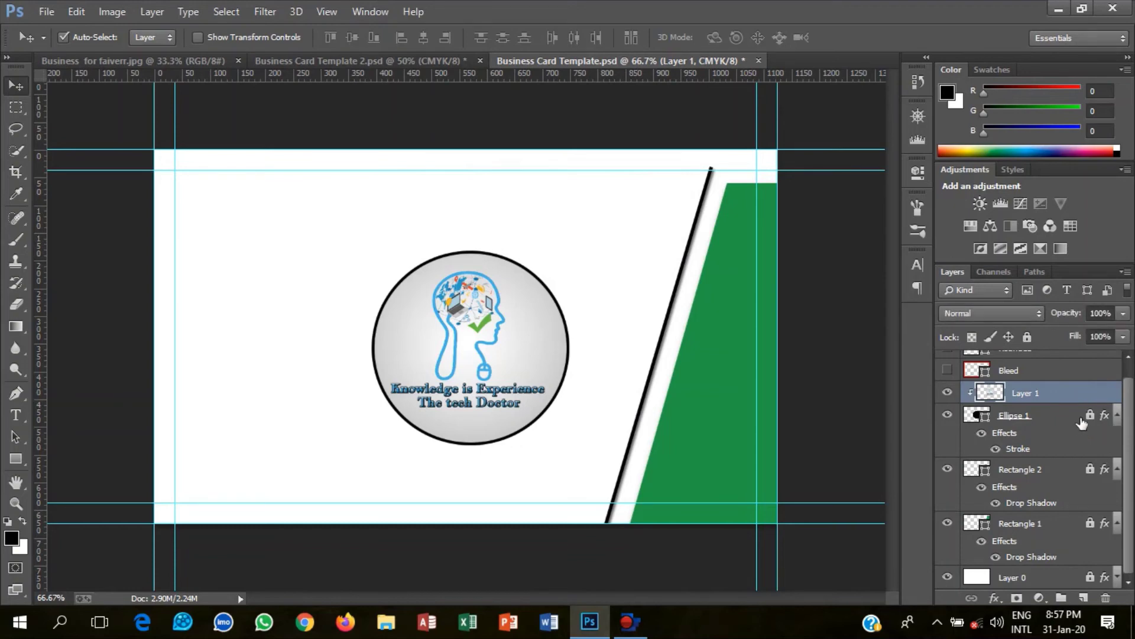
click(1065, 415)
click(1088, 416)
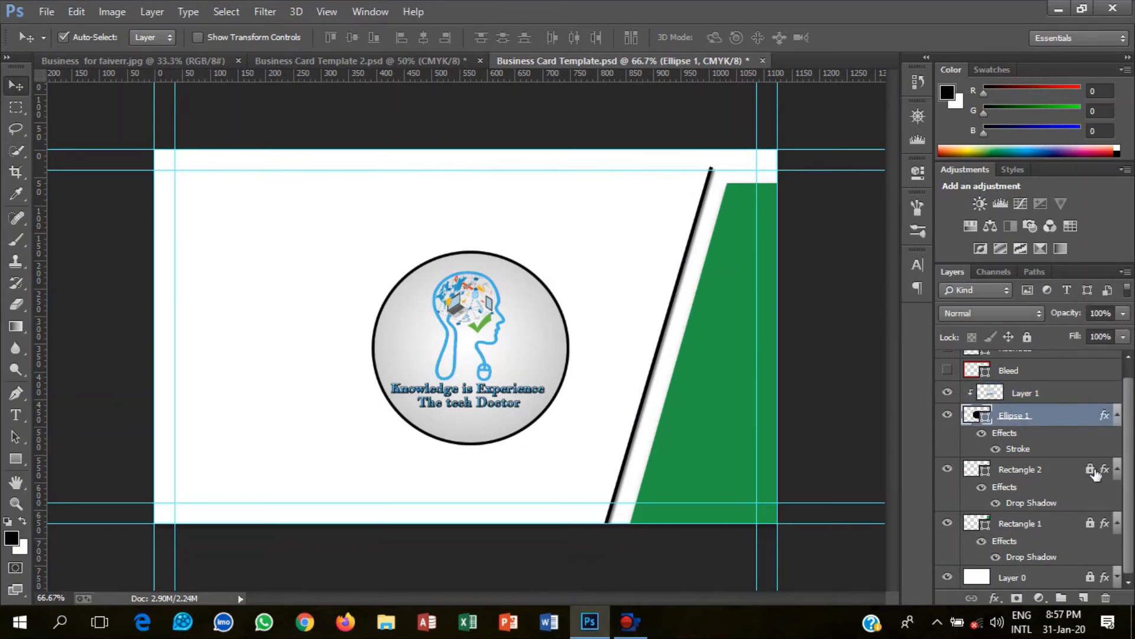
click(1067, 473)
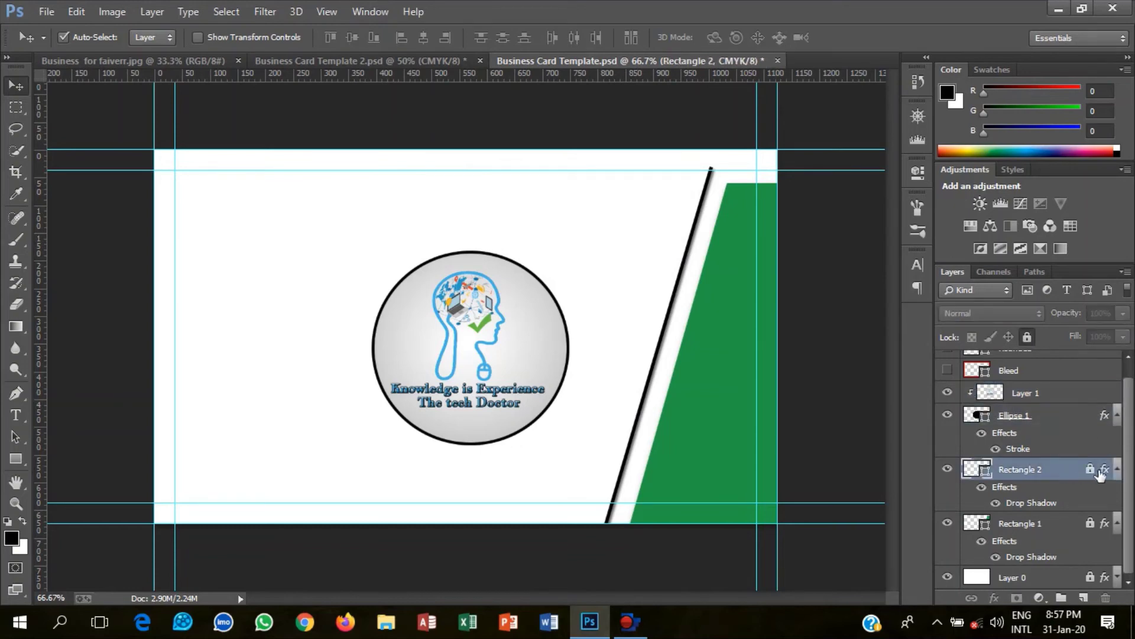
click(1090, 472)
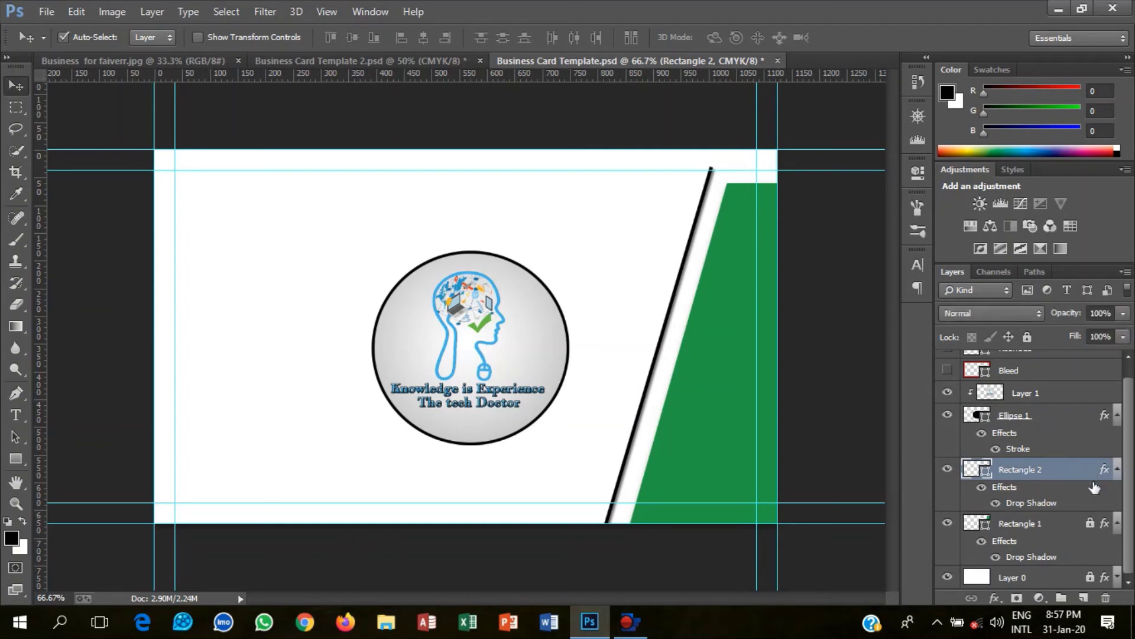
click(1047, 524)
click(1090, 524)
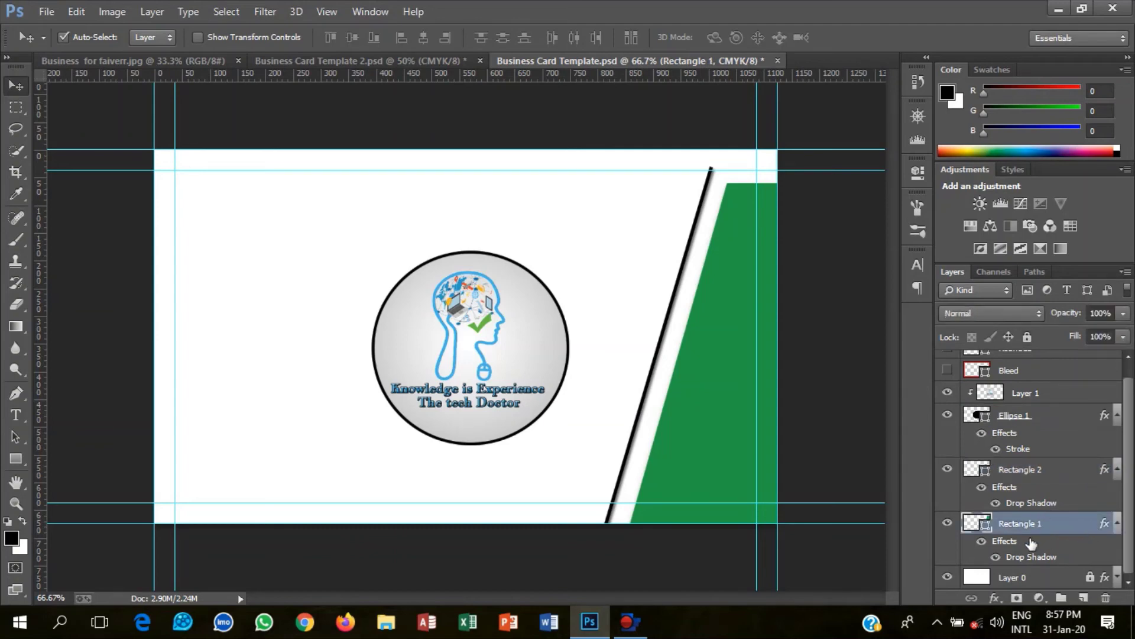
scroll(1030, 543, up, 1)
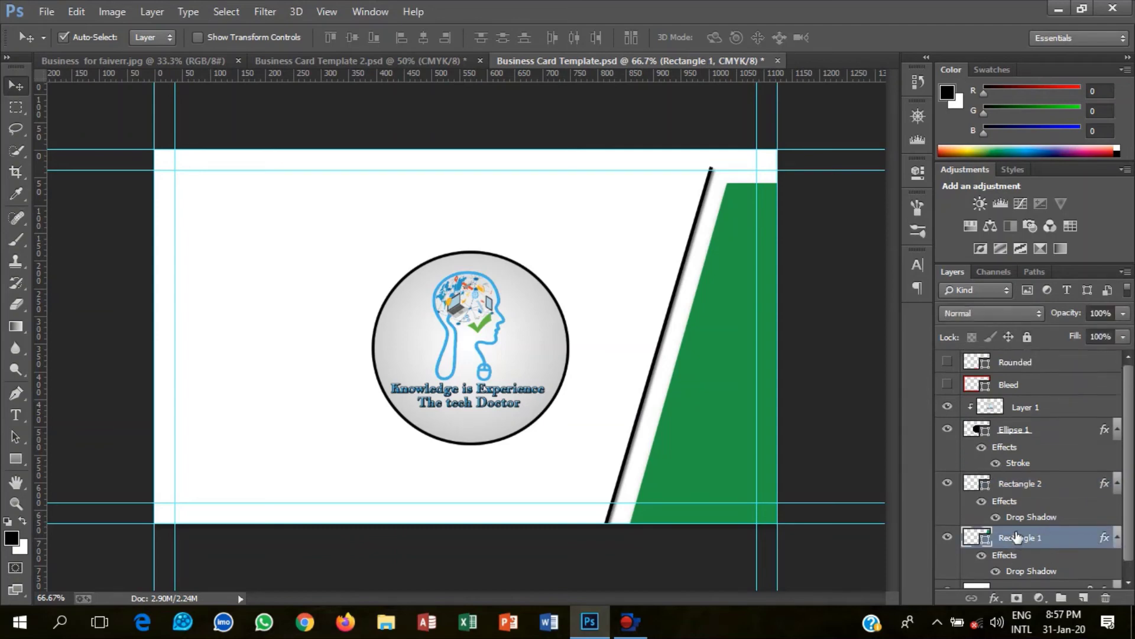
shift+click(1024, 408)
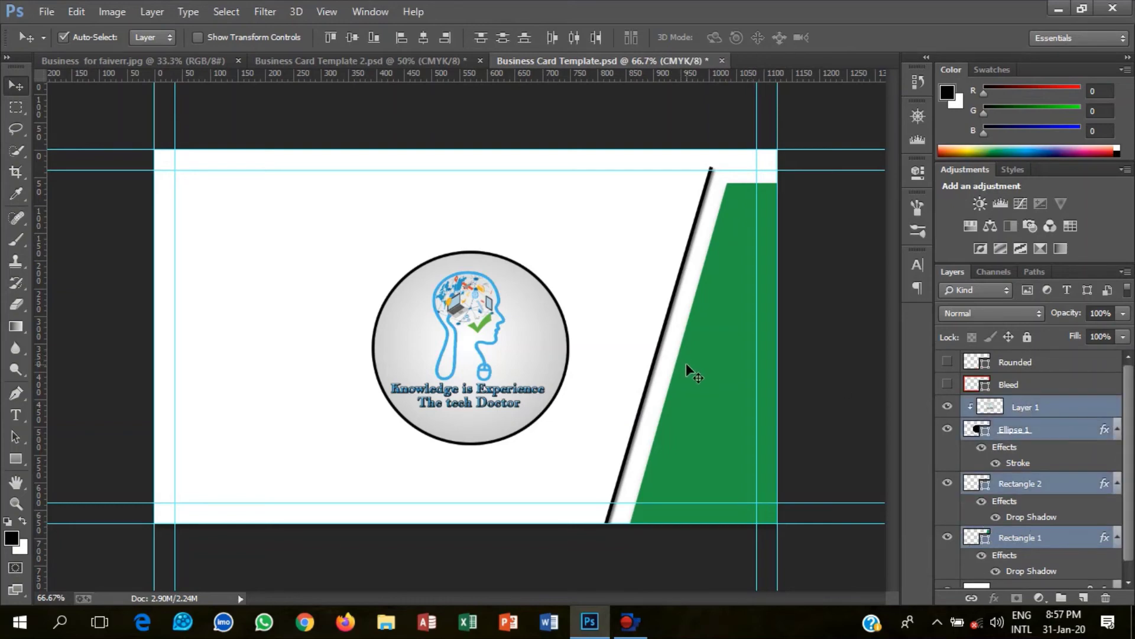
- Shift the circle logo and green diagonal shapes left and up
drag(711, 361, 626, 328)
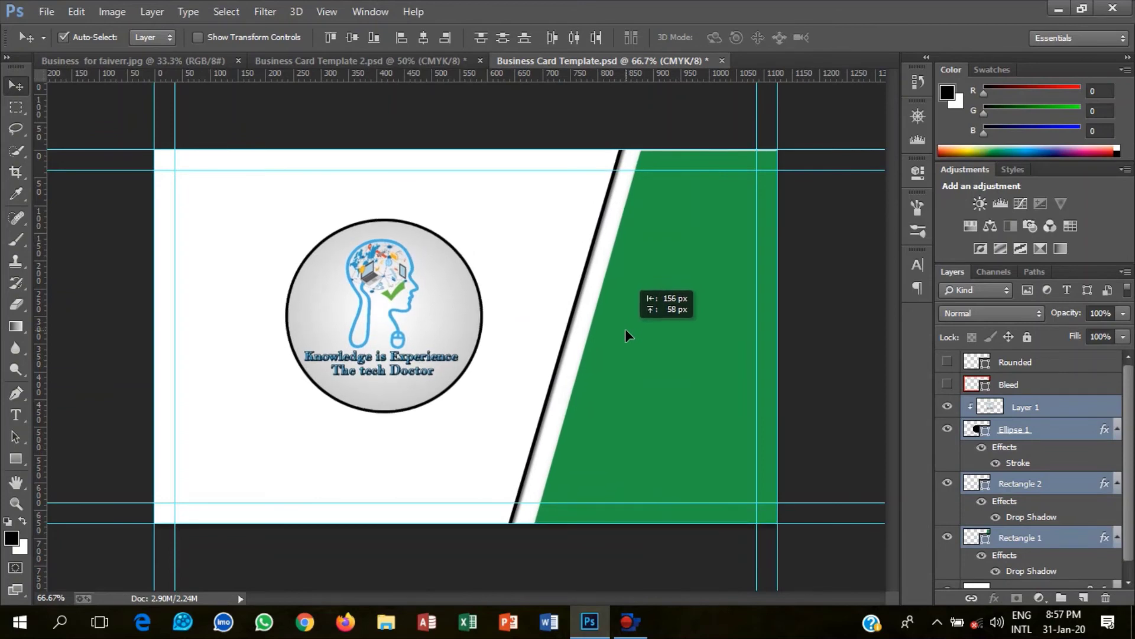
drag(625, 329, 626, 328)
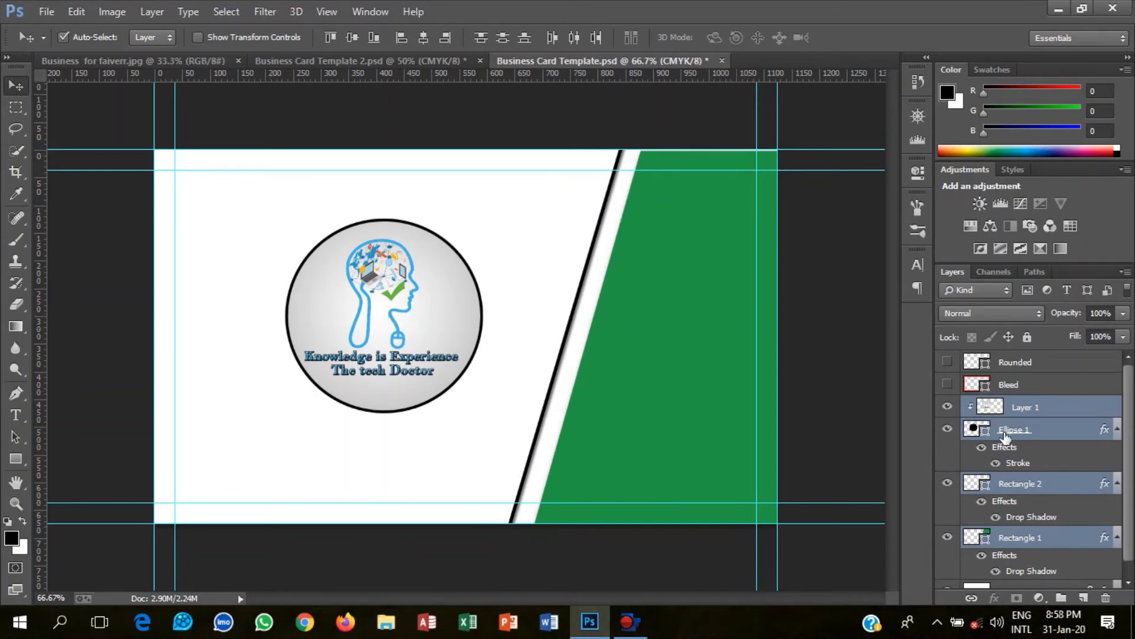
click(1005, 435)
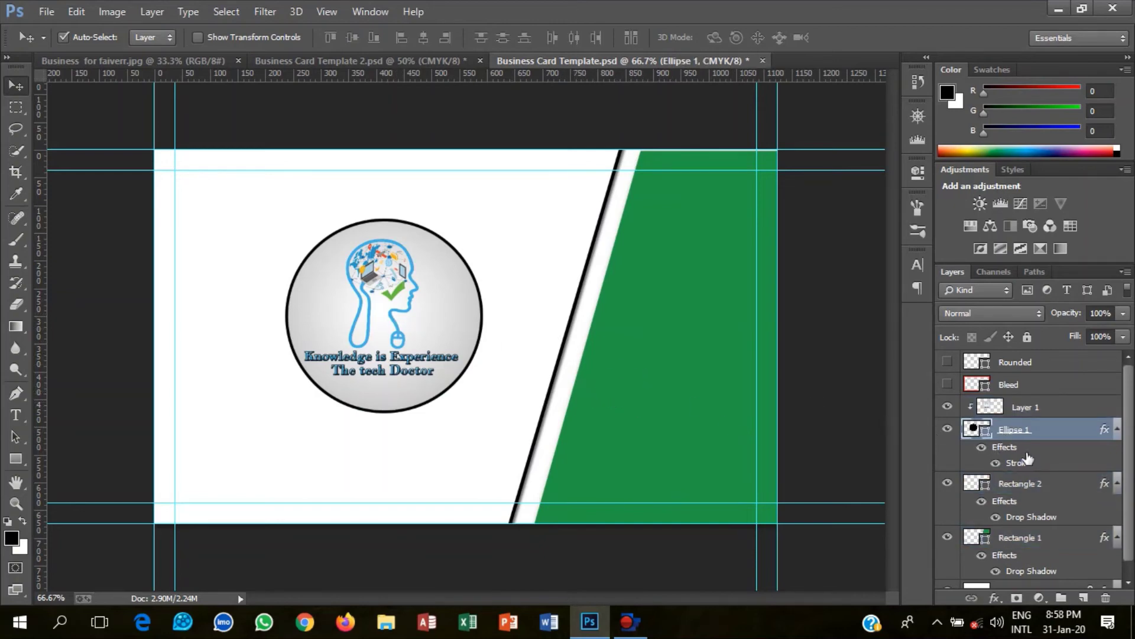
- Duplicate the Rectangle 2 and Rectangle 1 layers
click(1006, 481)
scroll(1009, 492, down, 1)
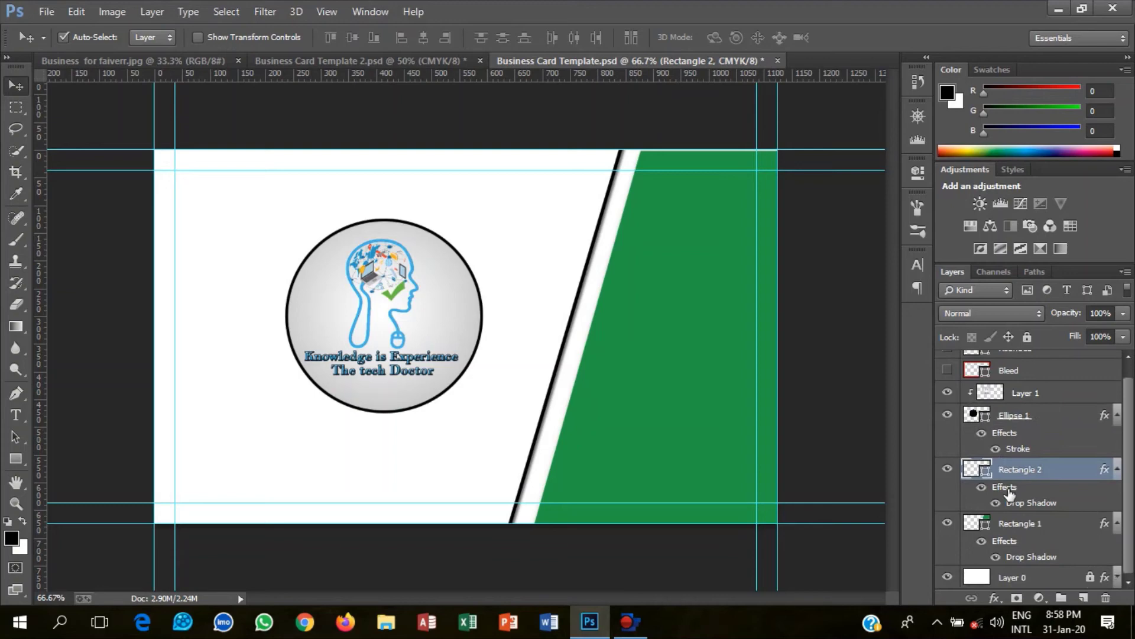
ctrl+click(1026, 530)
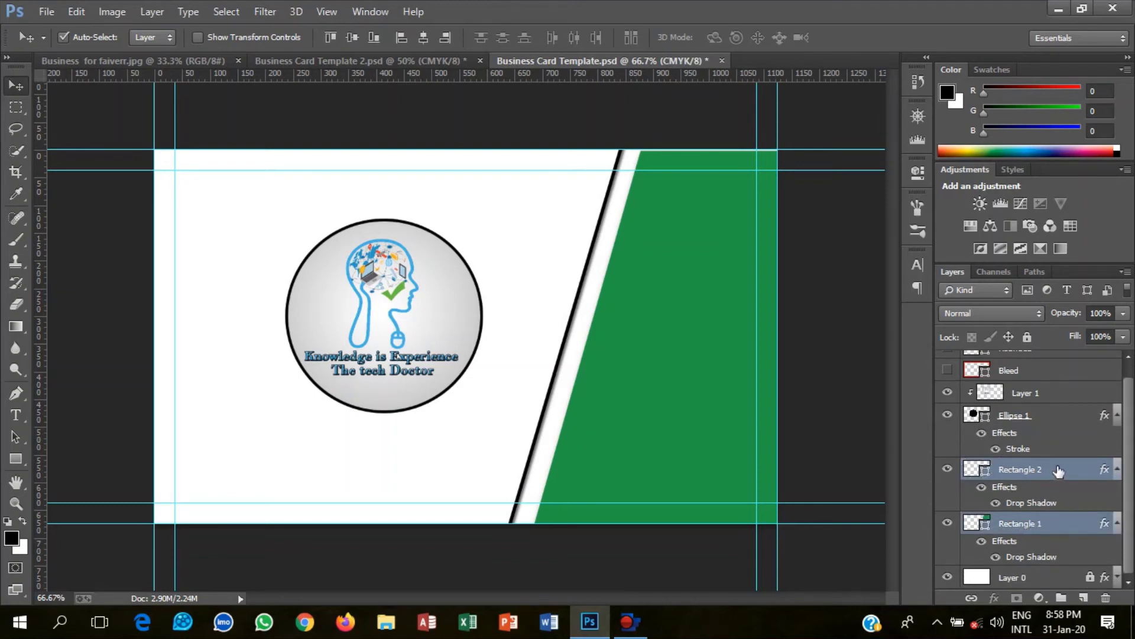
mouse_move(1058, 472)
mouse_down()
mouse_move(1101, 561)
mouse_move(1081, 600)
mouse_up()
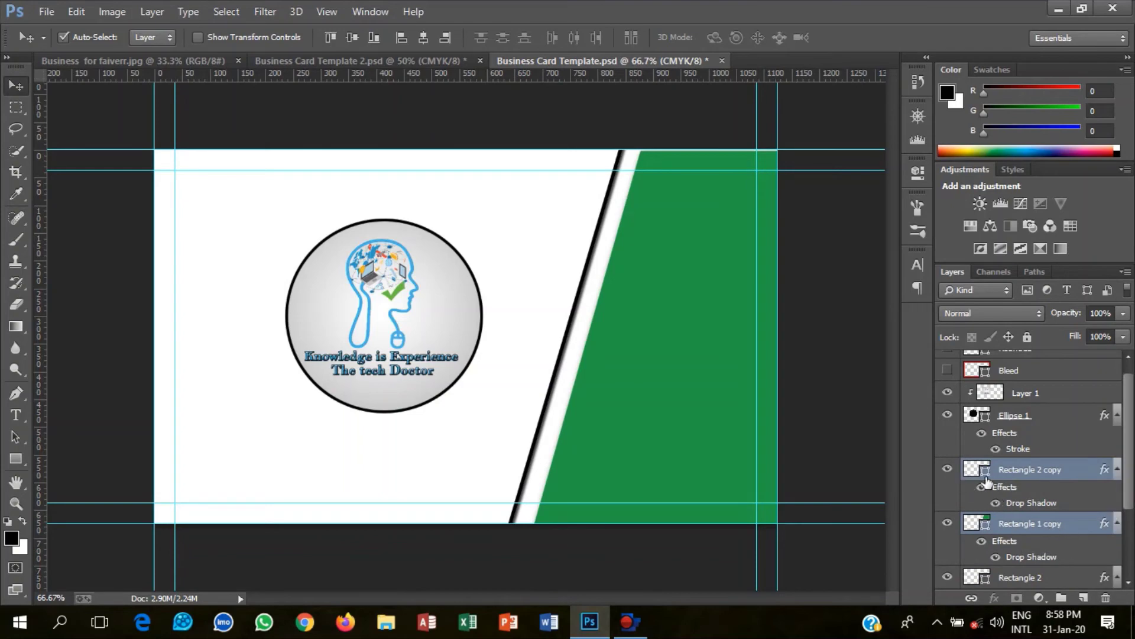
- Rotate the copied green shapes 90° clockwise and move them to the card's left side
scroll(985, 482, down, 3)
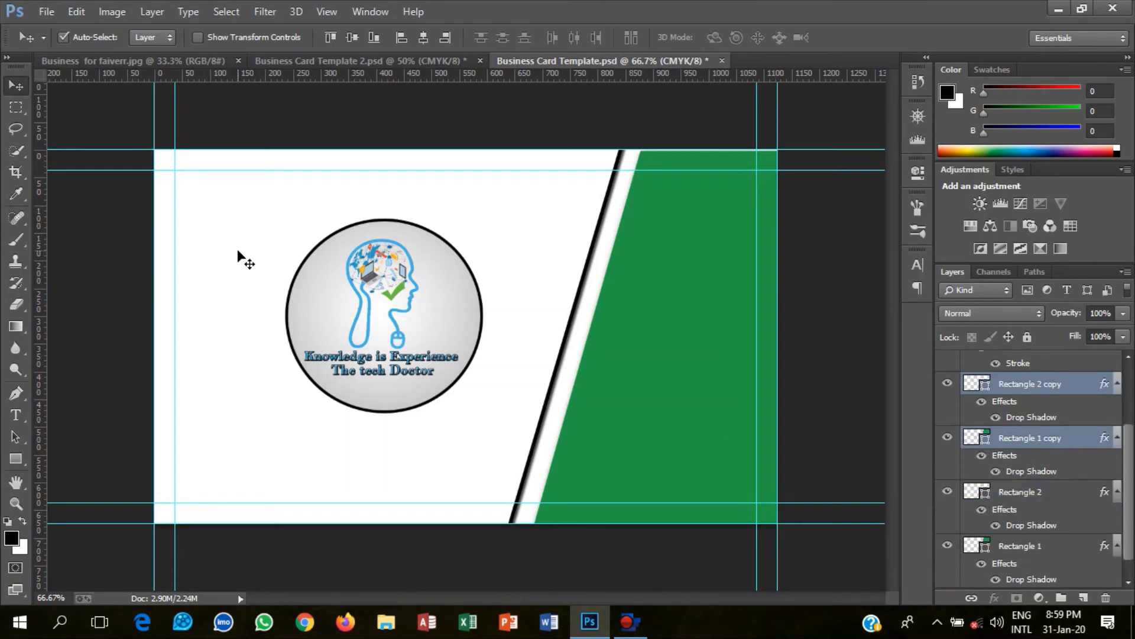
click(77, 12)
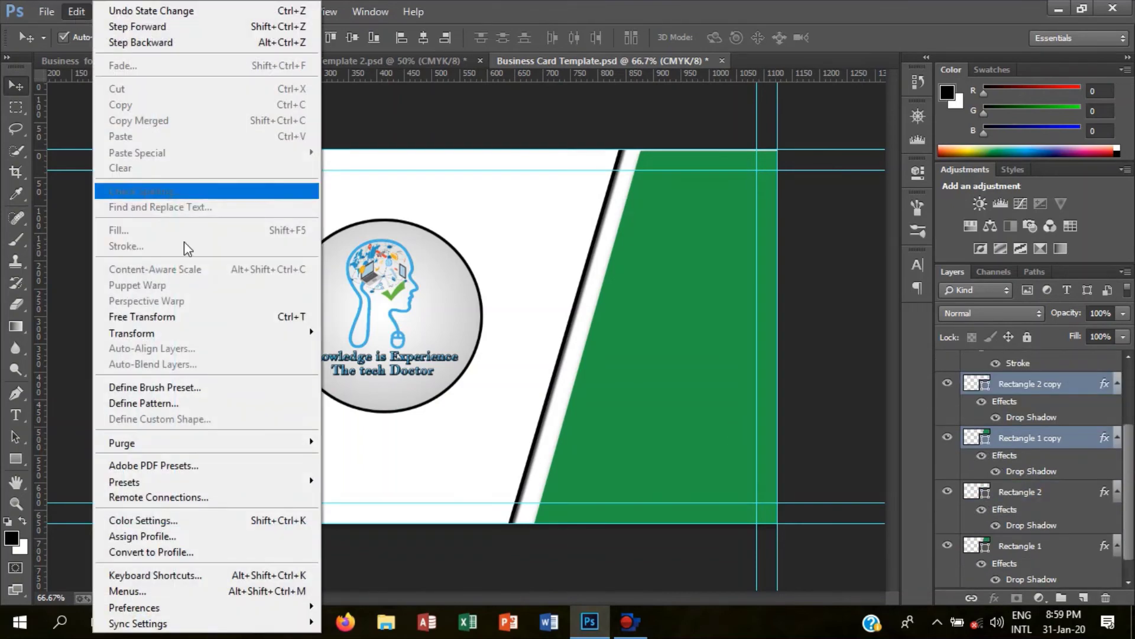
mouse_move(131, 332)
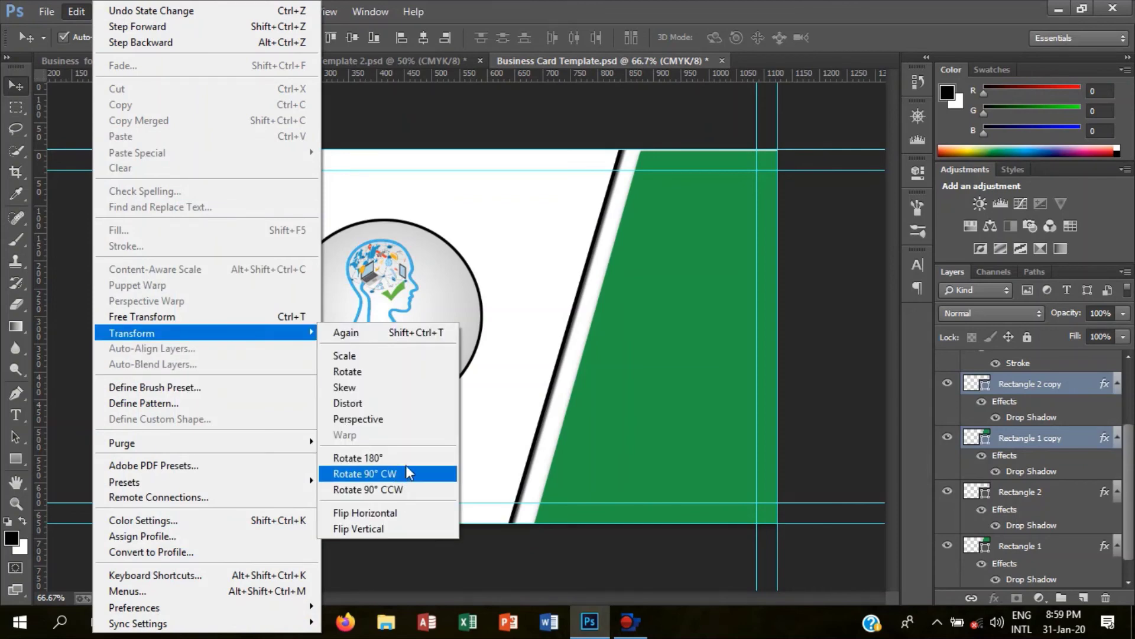
click(405, 473)
mouse_move(662, 392)
mouse_down()
mouse_move(588, 403)
mouse_move(268, 378)
mouse_move(260, 400)
mouse_move(236, 399)
mouse_up()
- Shift the black diagonal stripe slightly right
click(531, 465)
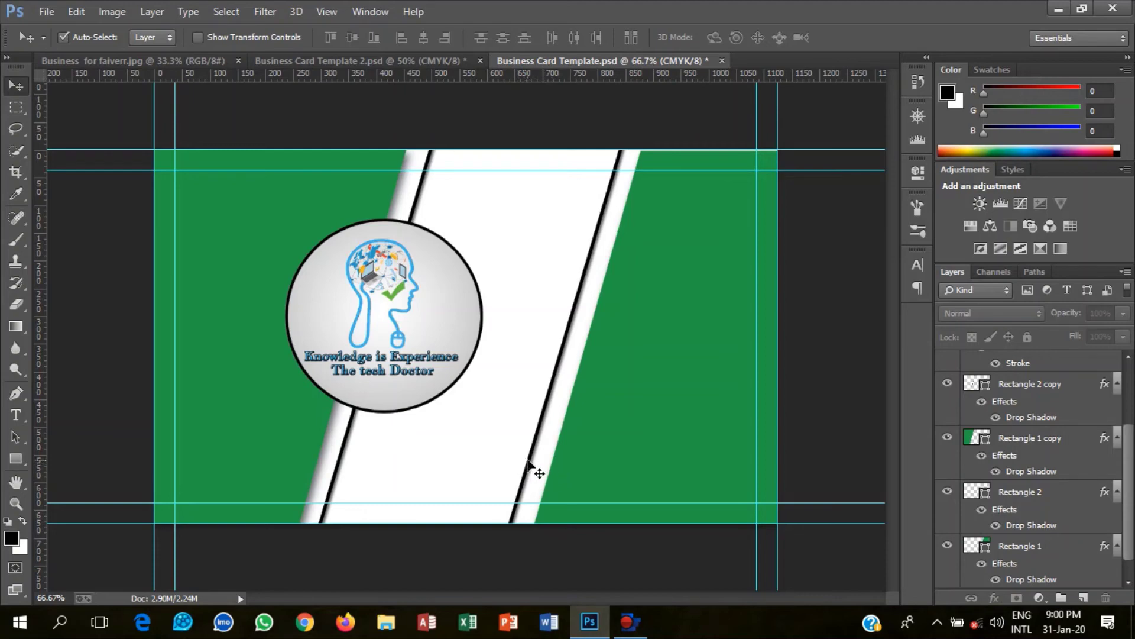
drag(529, 464, 537, 445)
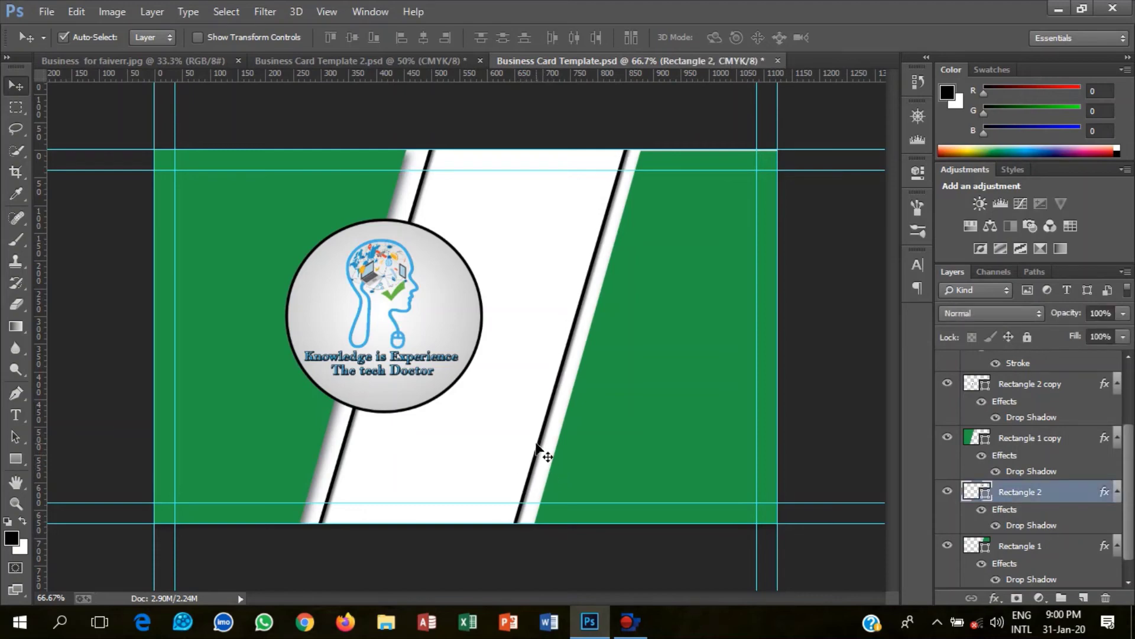
key(Right)
key(Right)
key(Right)
key(Right)
key(Right)
key(Right)
key(Right)
key(Right)
key(Right)
key(Right)
key(Right)
key(Right)
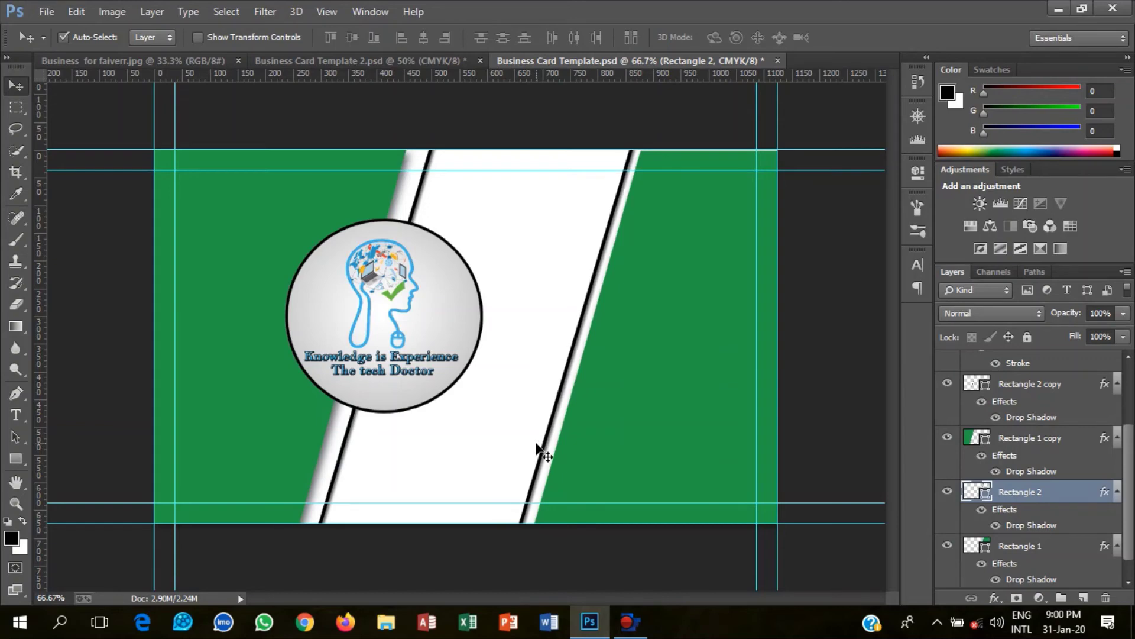
- Set the Rectangle 2 drop shadow angle to 32 degrees
right_click(1075, 493)
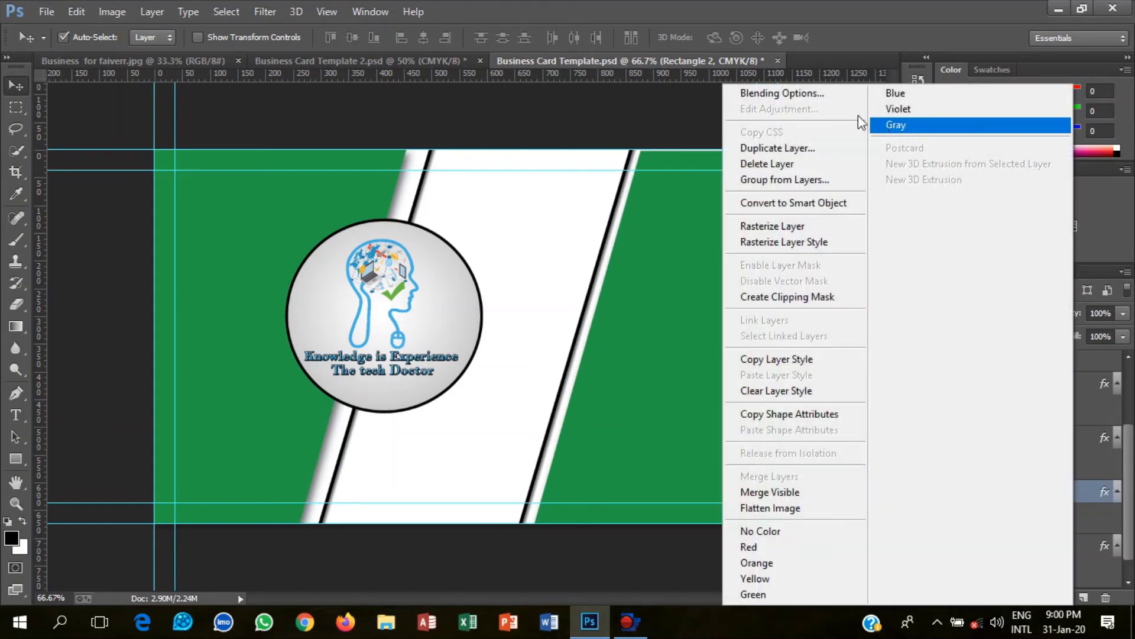
click(797, 98)
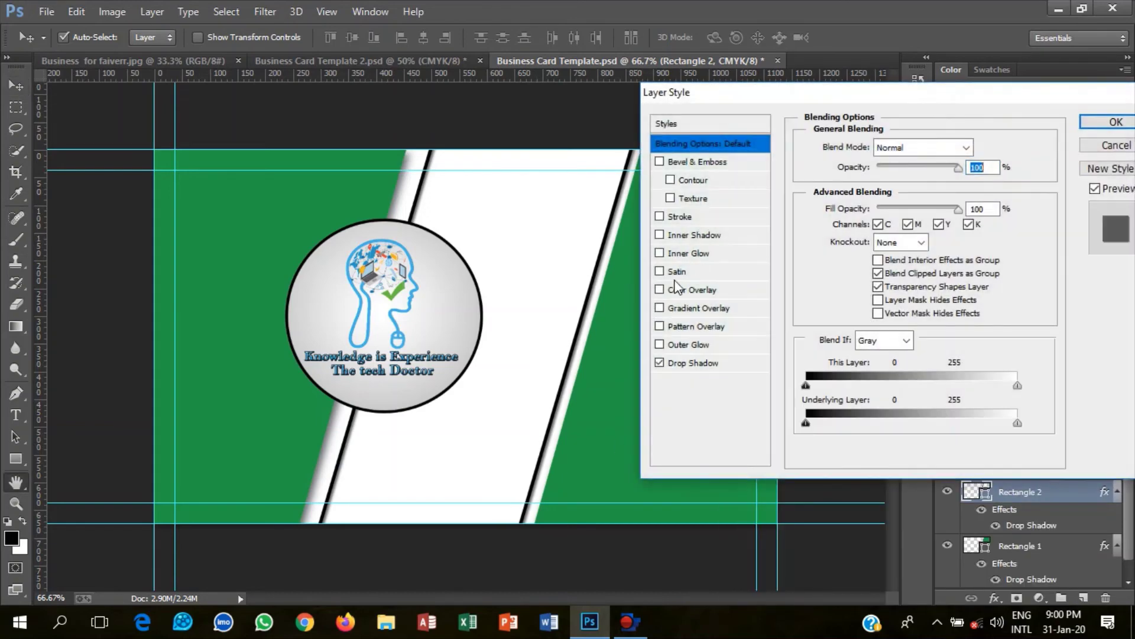
click(748, 365)
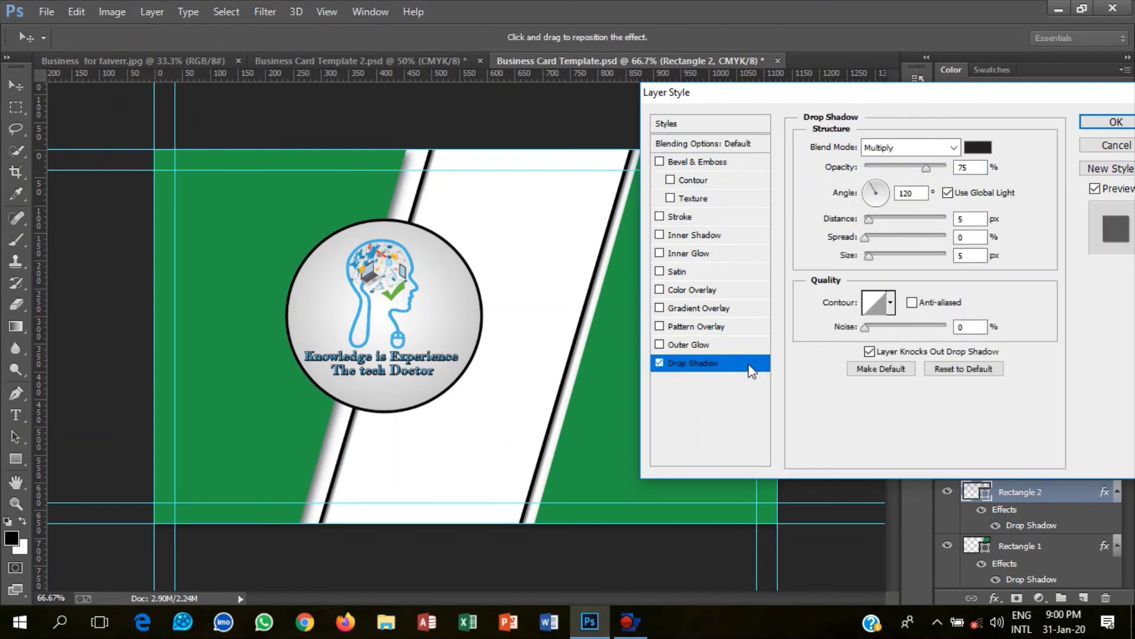
drag(874, 189, 892, 194)
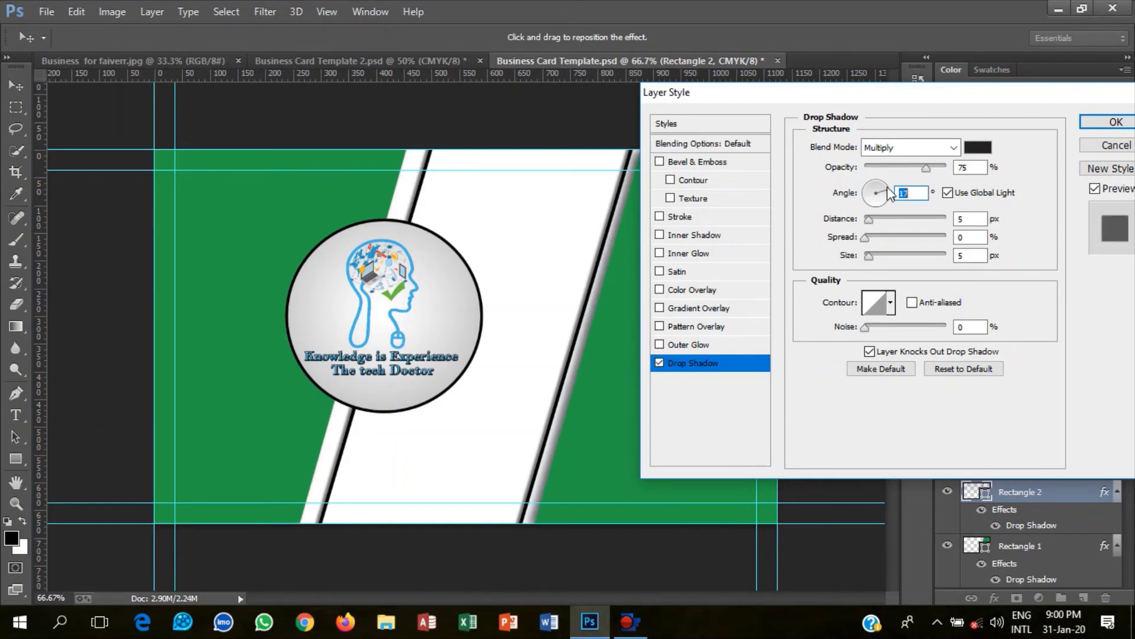
click(887, 188)
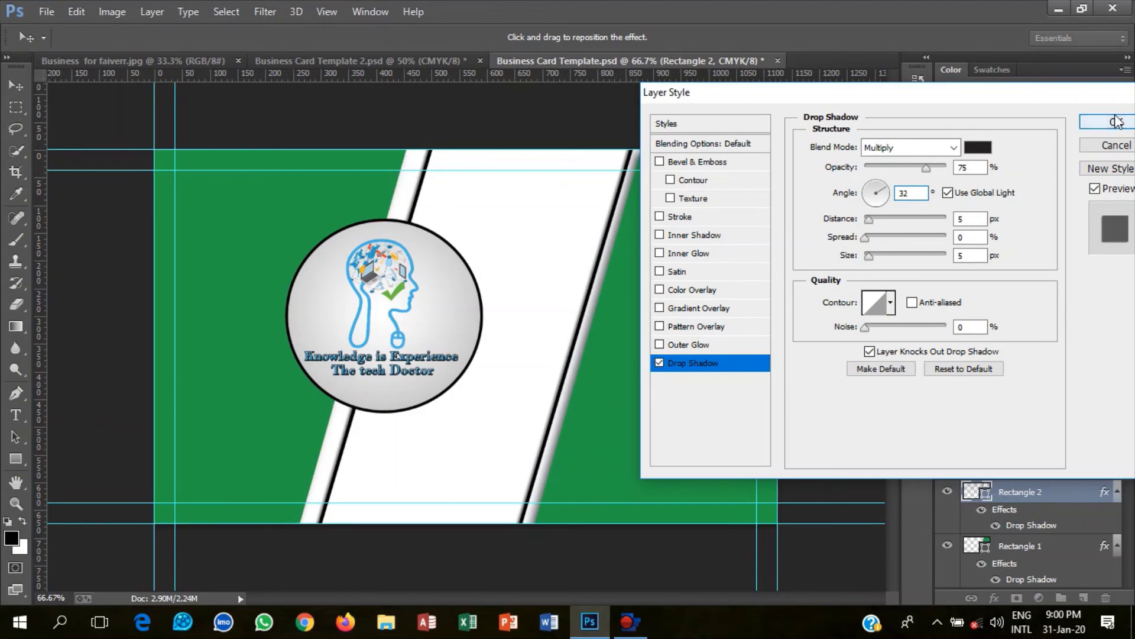
click(1116, 122)
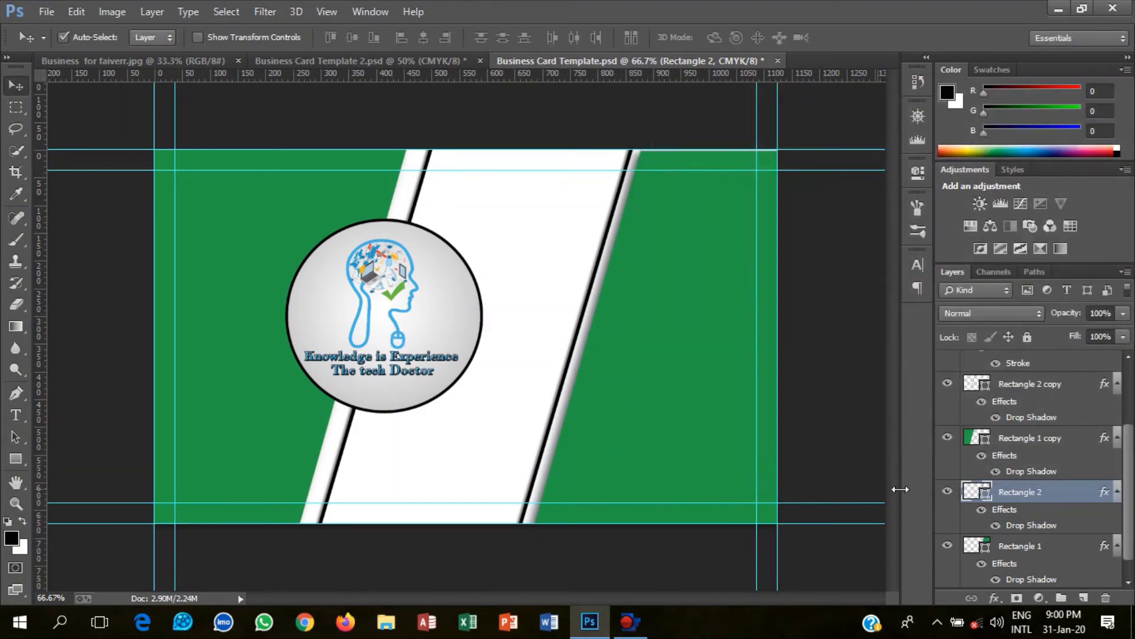
- Set the Rectangle 1 copy drop shadow angle to 171 degrees
click(1029, 444)
right_click(1026, 450)
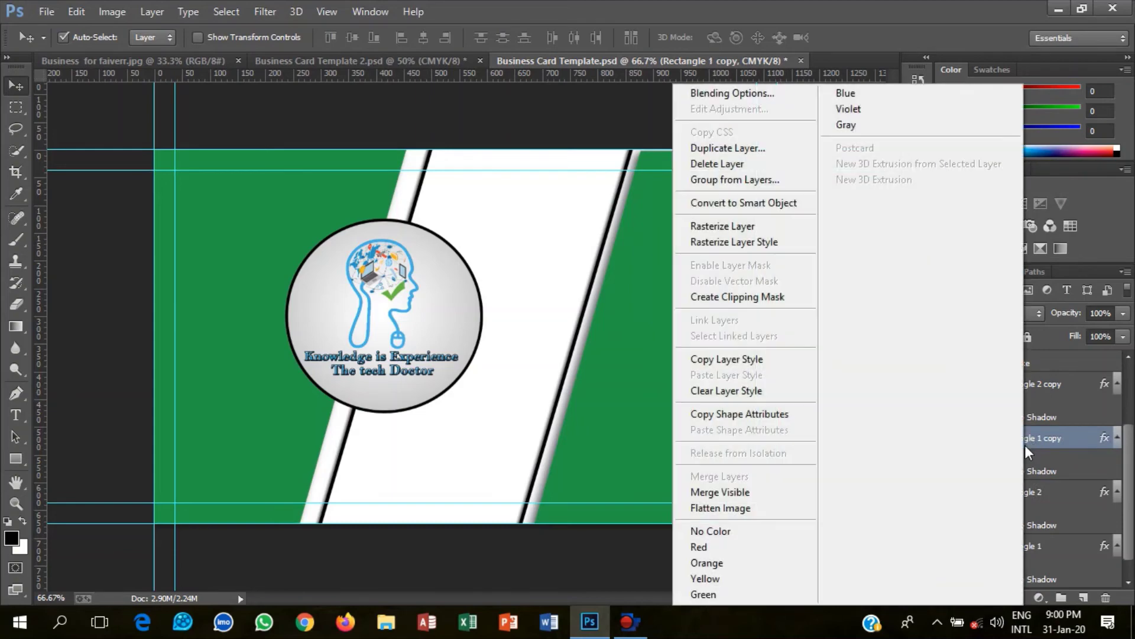
click(772, 102)
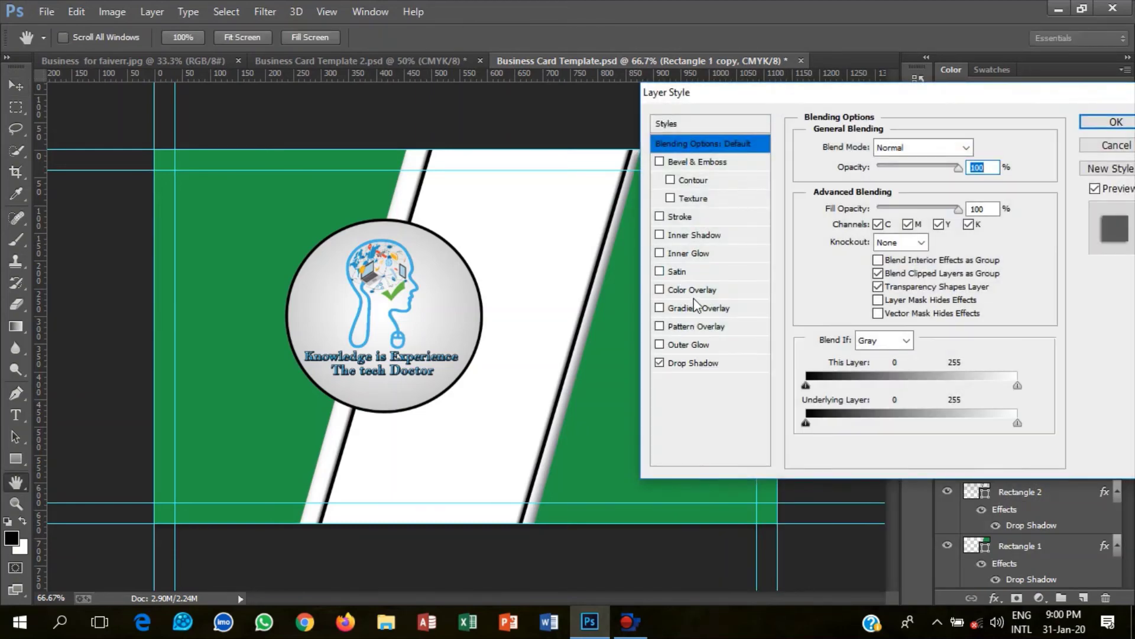
click(690, 363)
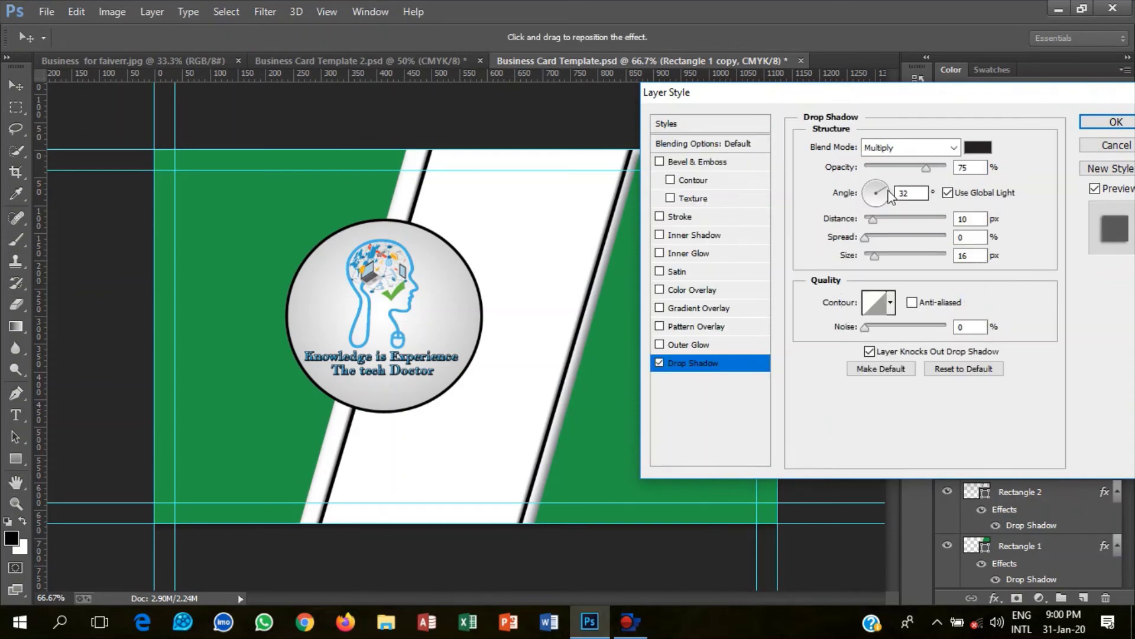
mouse_move(887, 197)
mouse_down()
mouse_move(844, 174)
mouse_move(842, 196)
mouse_up()
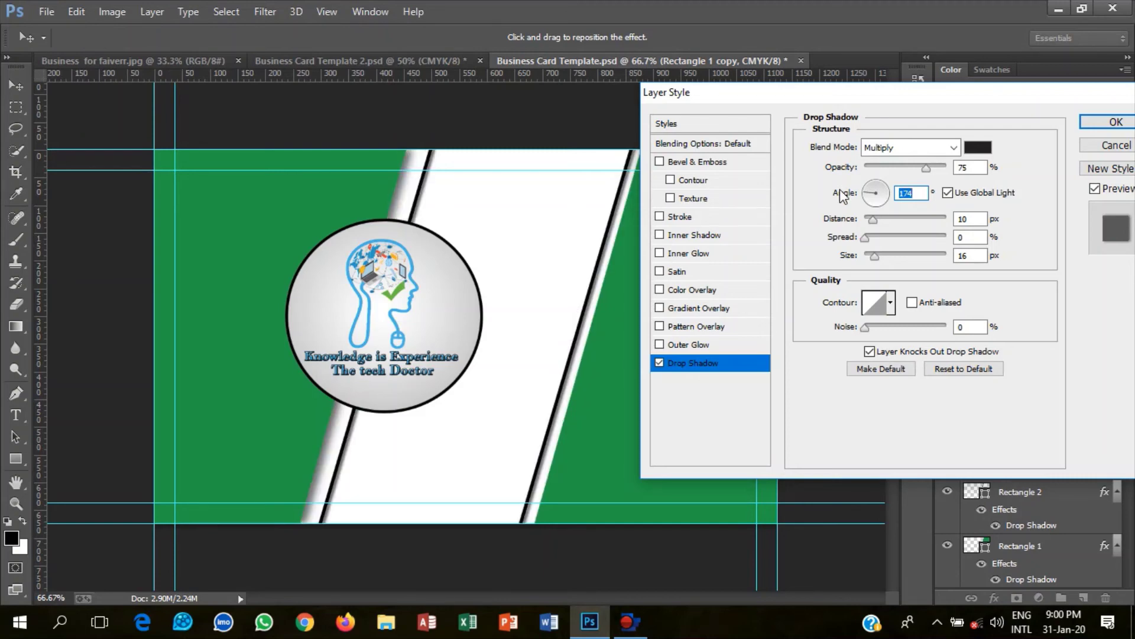
click(871, 195)
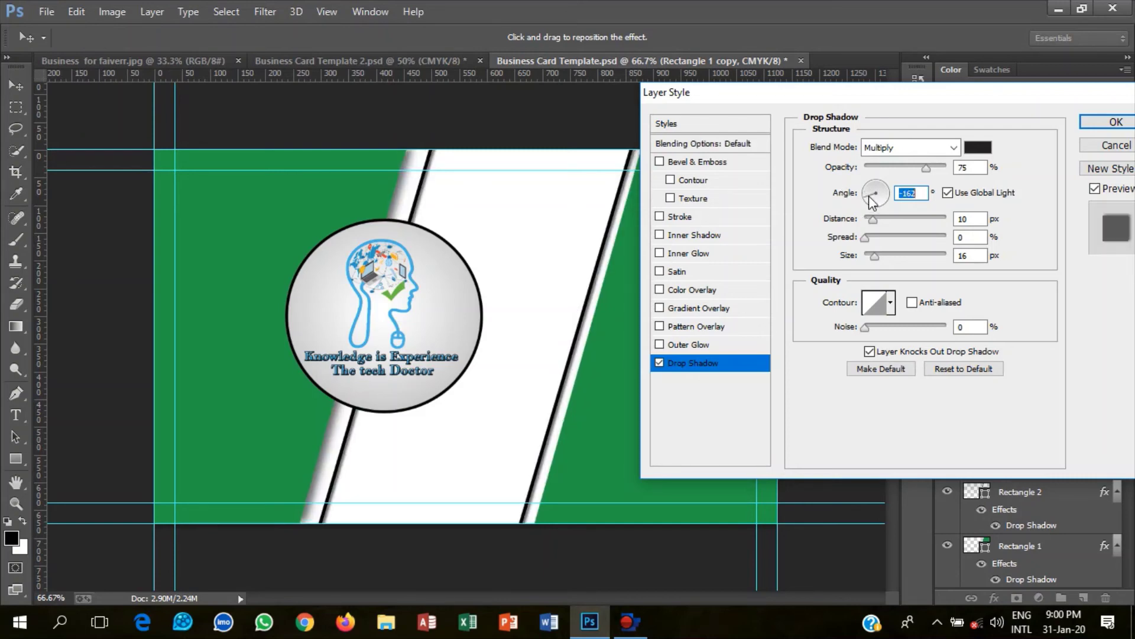
click(870, 197)
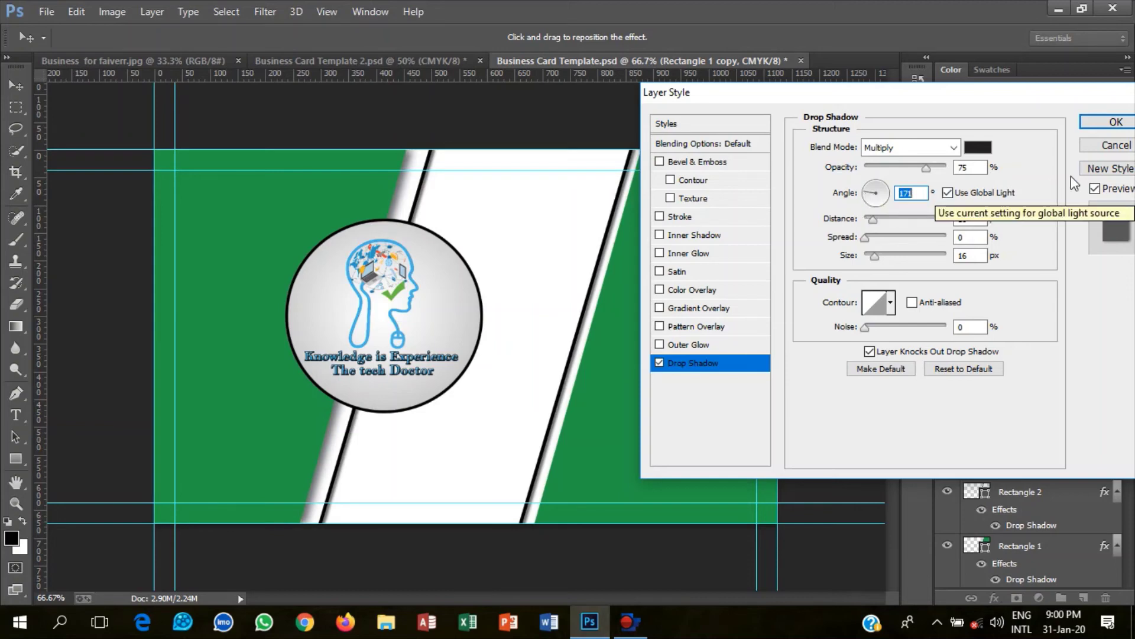
click(1114, 123)
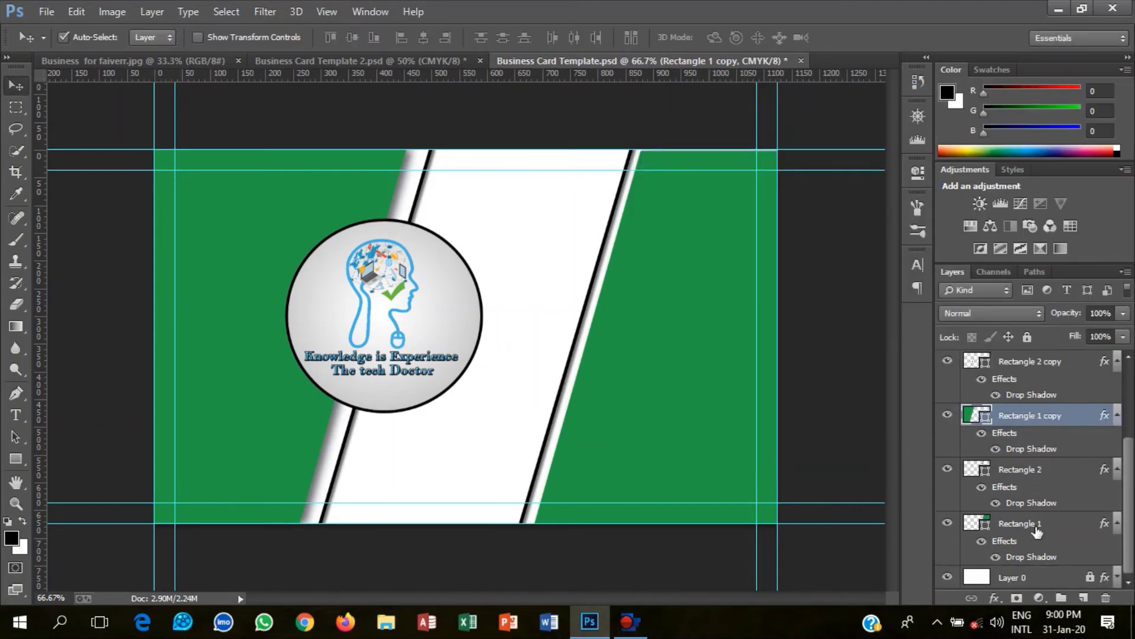
- Give Rectangle 1 a custom drop shadow angle with Use Global Light turned off
click(1036, 525)
right_click(1036, 526)
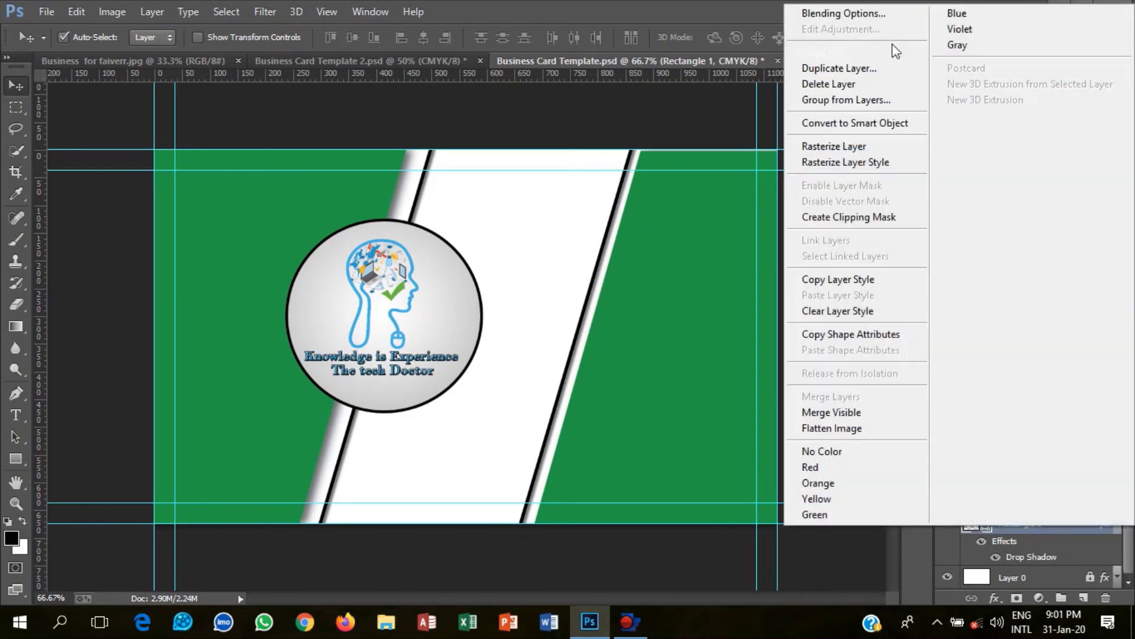
key(Escape)
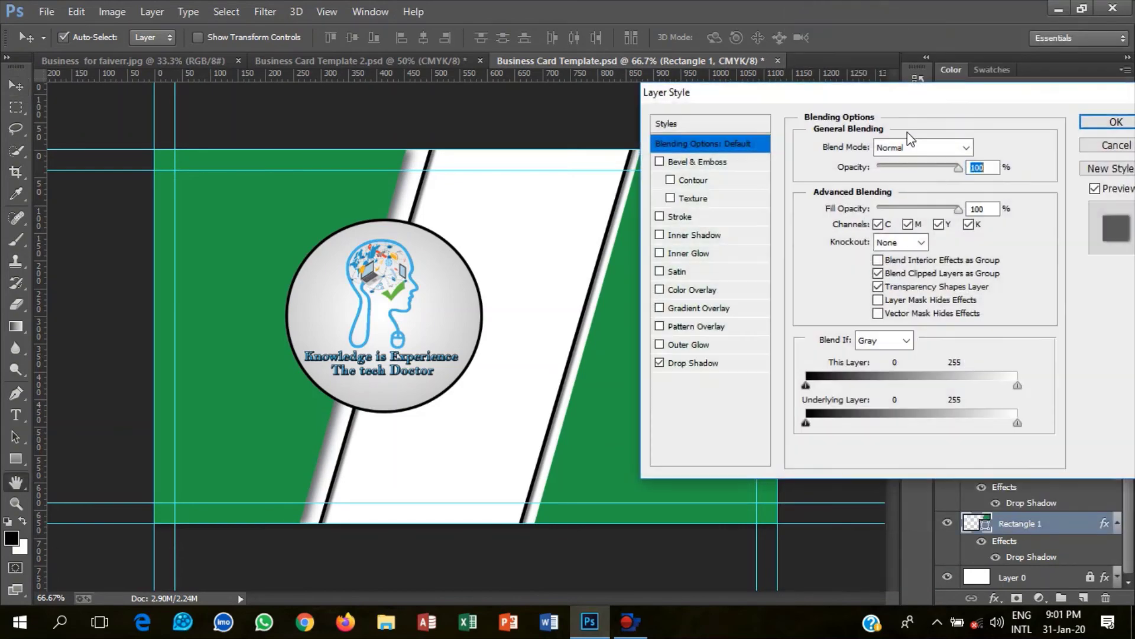
click(709, 364)
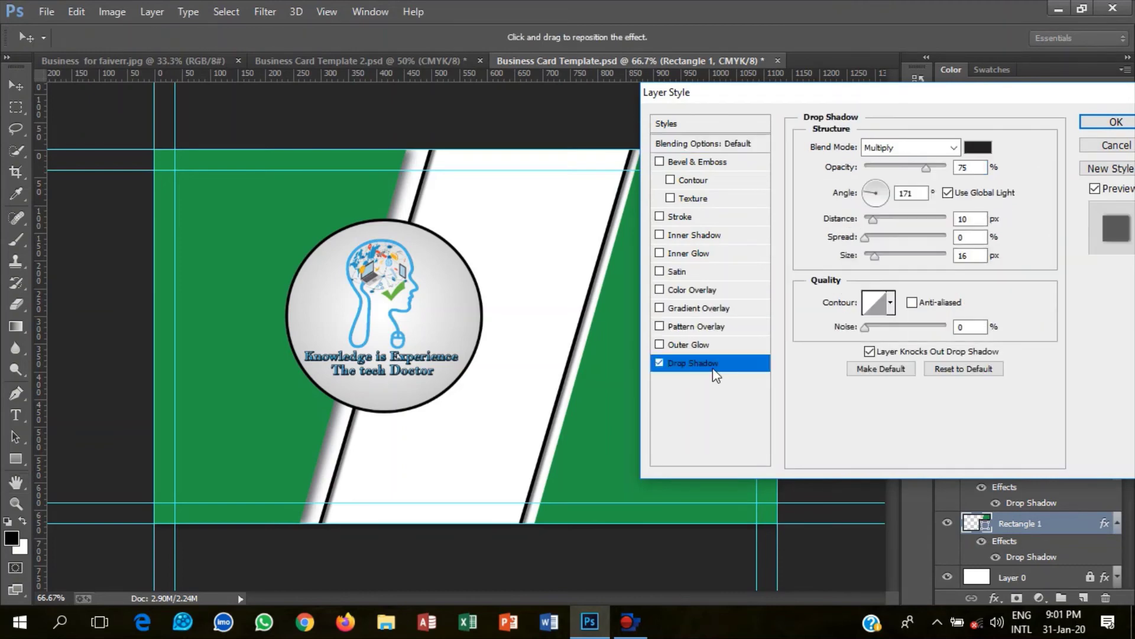
double_click(905, 193)
text(-8)
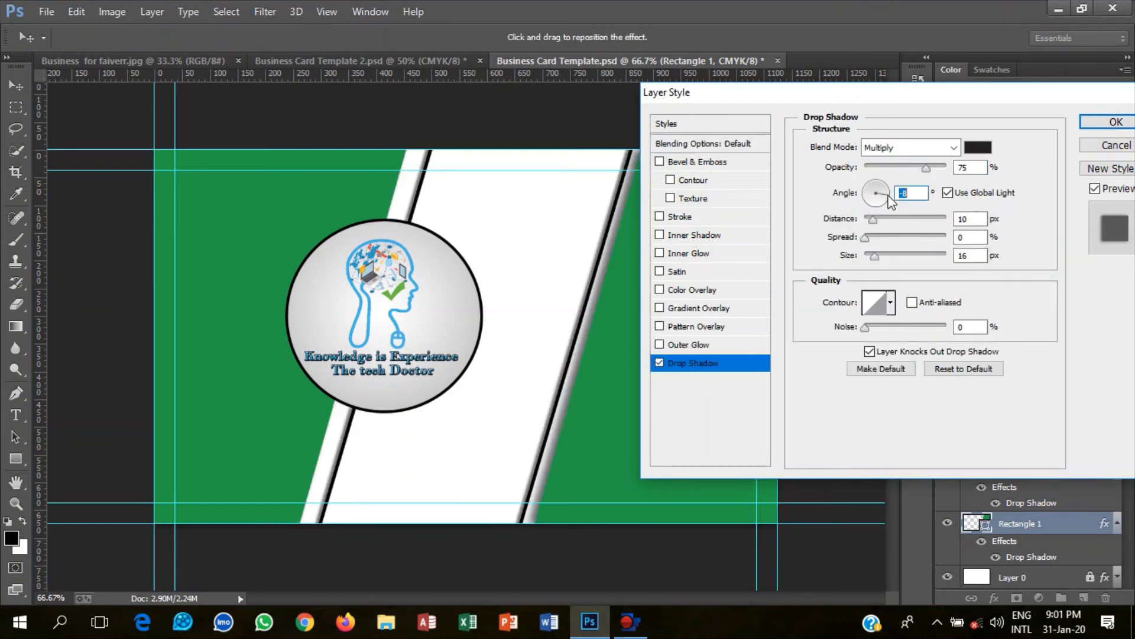
drag(866, 198, 878, 189)
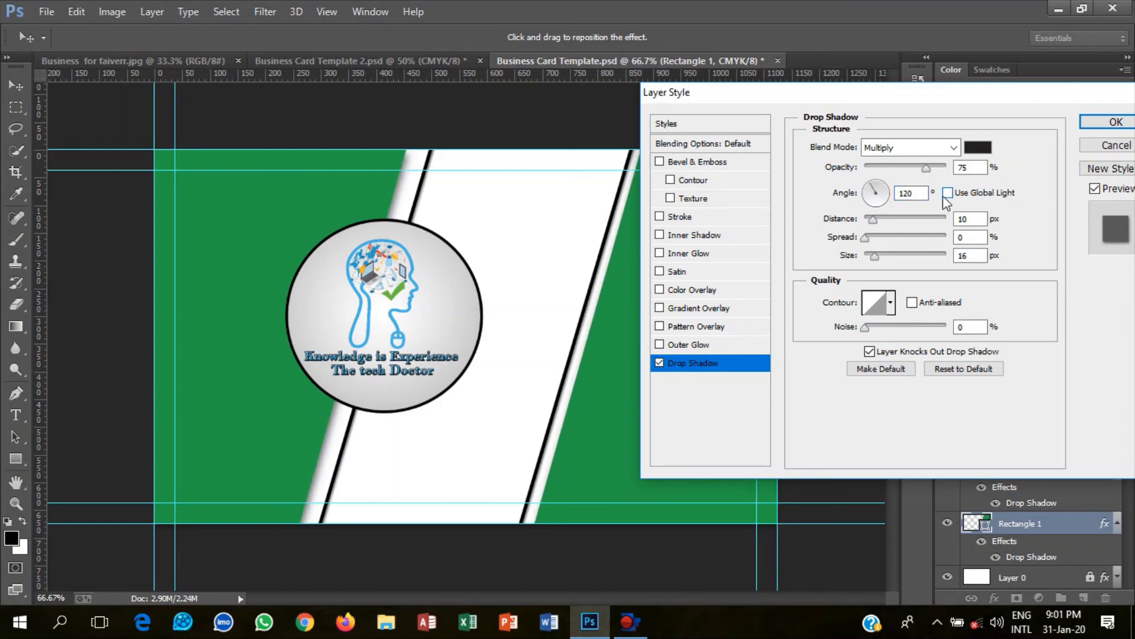
click(949, 193)
drag(874, 194, 881, 188)
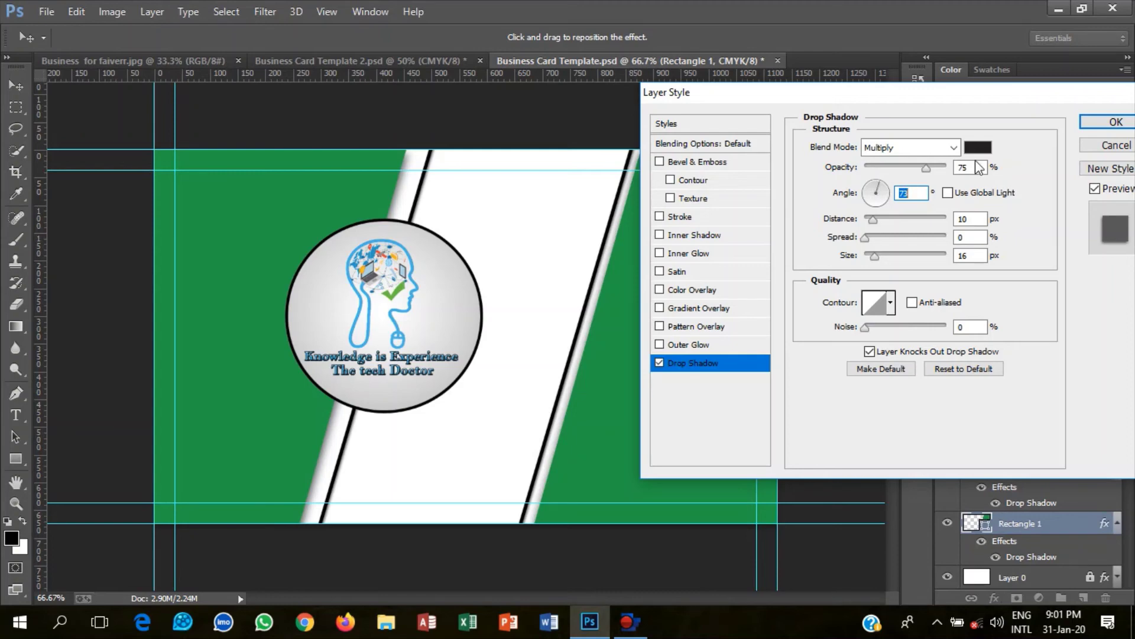
click(1107, 123)
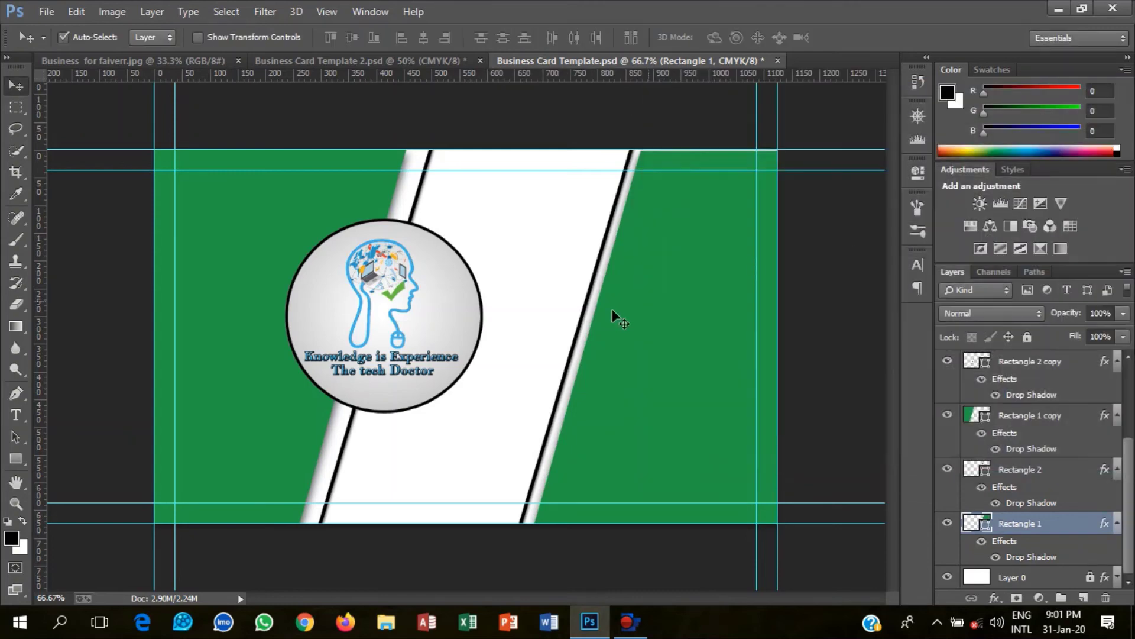
- Nudge the Rectangle 2 copy black stripe slightly left
click(342, 450)
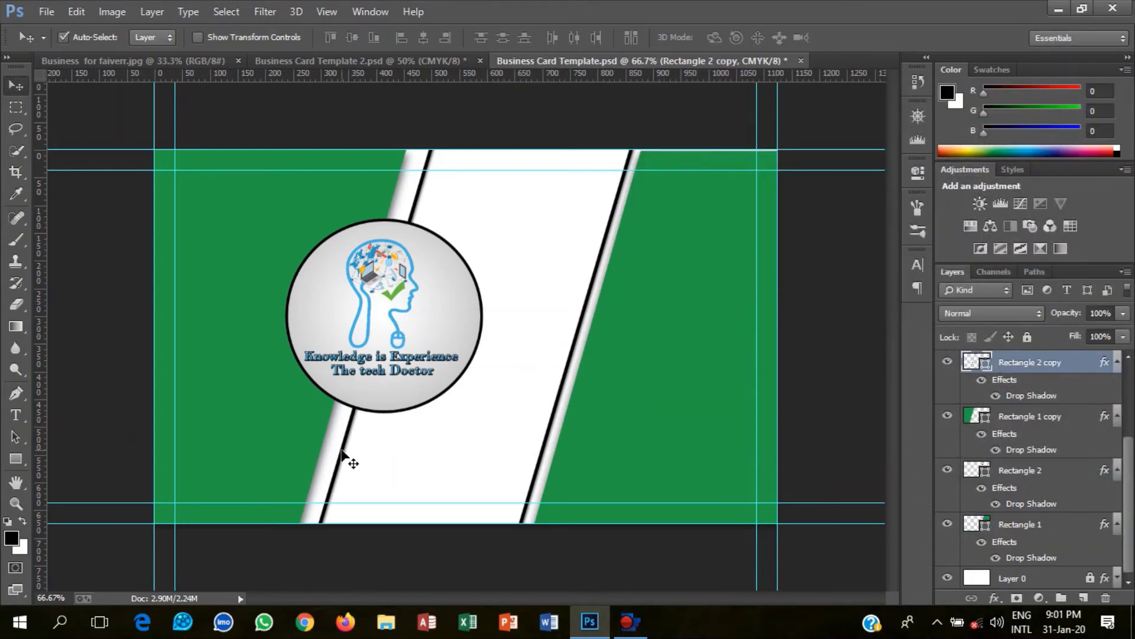
key(Left)
key(Left)
key(Left)
key(Left)
key(Left)
key(Left)
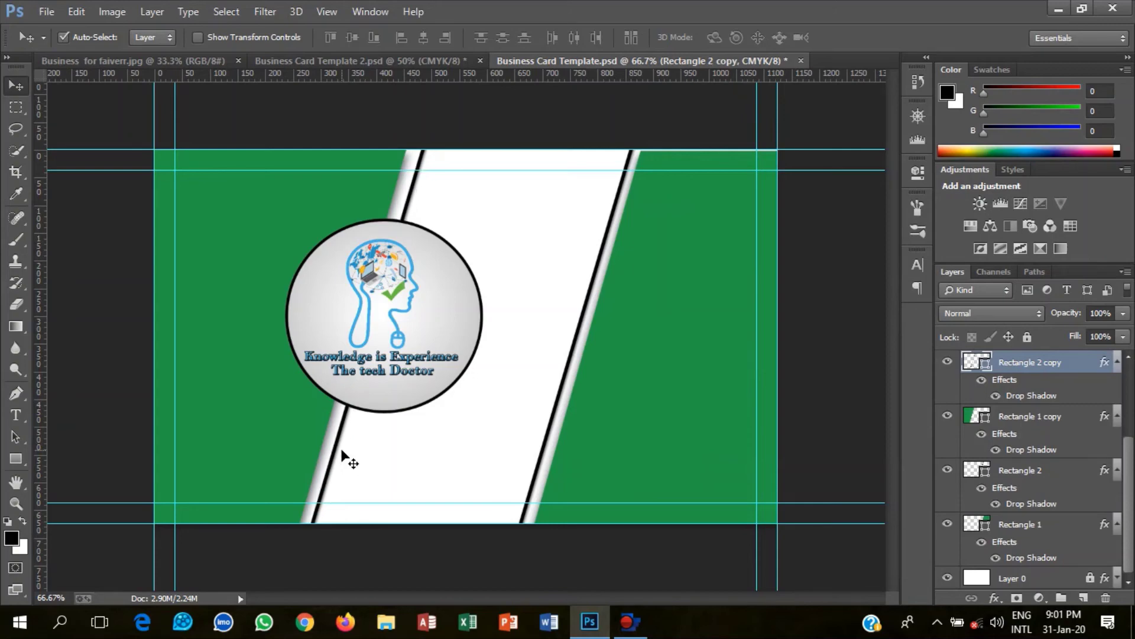
key(Left)
key(Left)
key(Left)
key(Left)
key(Left)
key(Left)
key(Left)
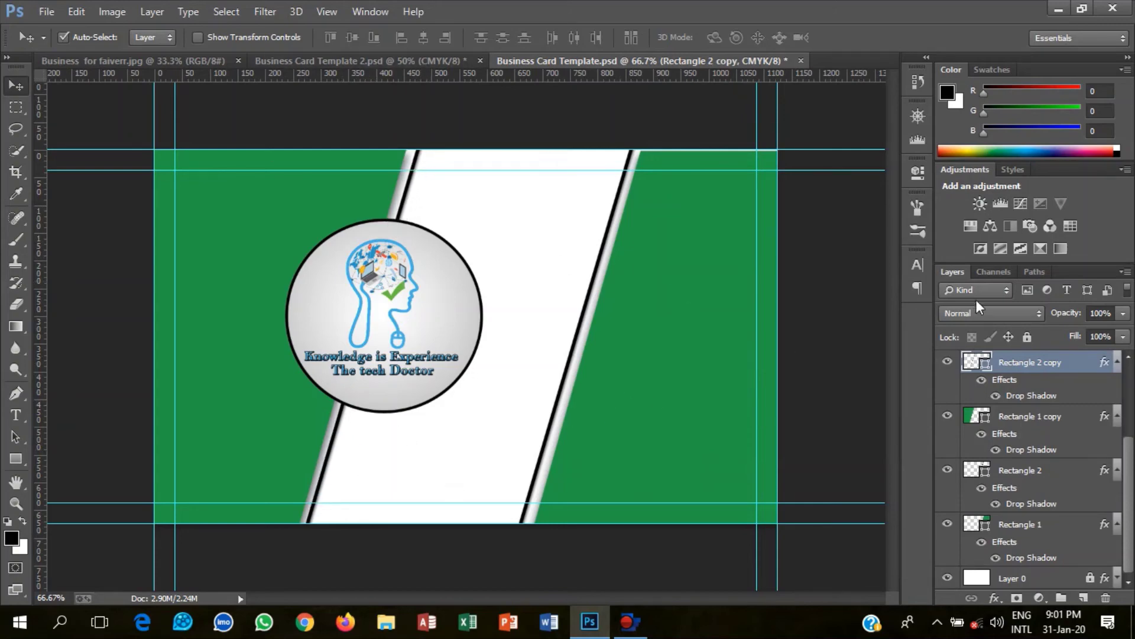
- Move Layer 1 and Ellipse 1 right onto the white band
scroll(1000, 414, up, 3)
scroll(1000, 414, up, 1)
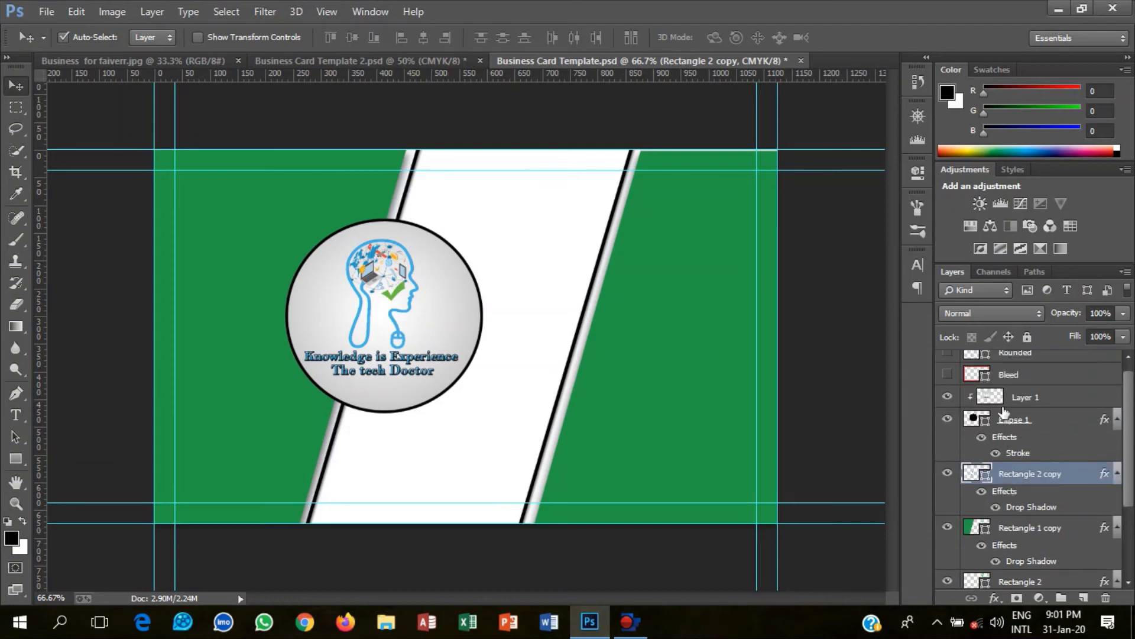
click(1004, 404)
shift+click(1009, 422)
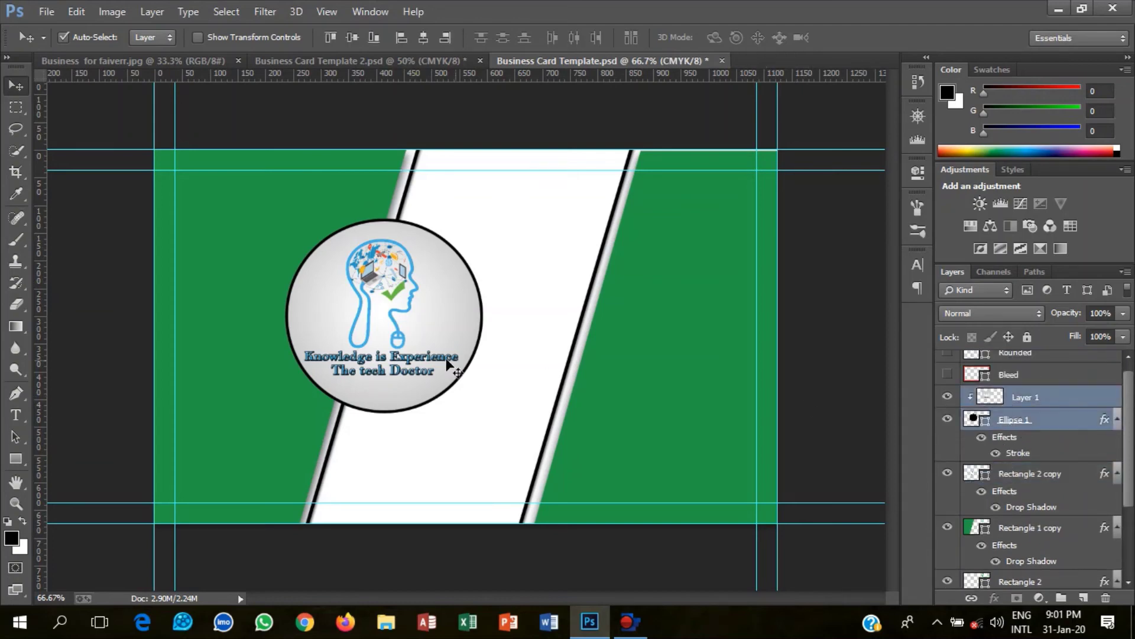
drag(415, 308, 498, 309)
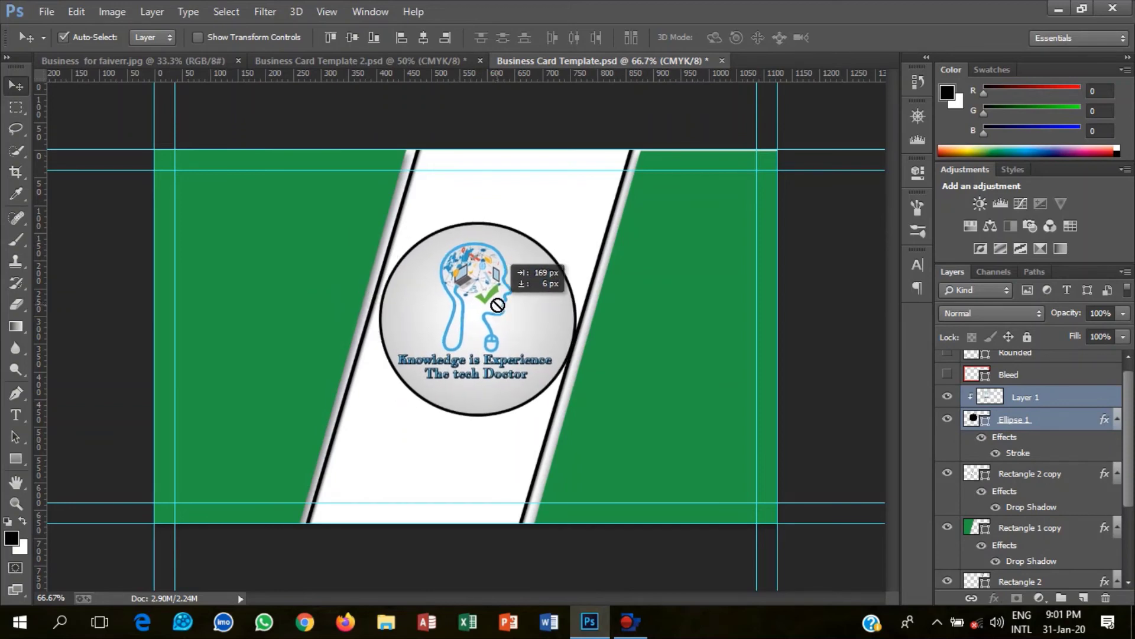
- Scale the logo circle to about 91% and centre it in the white band
key(ctrl+t)
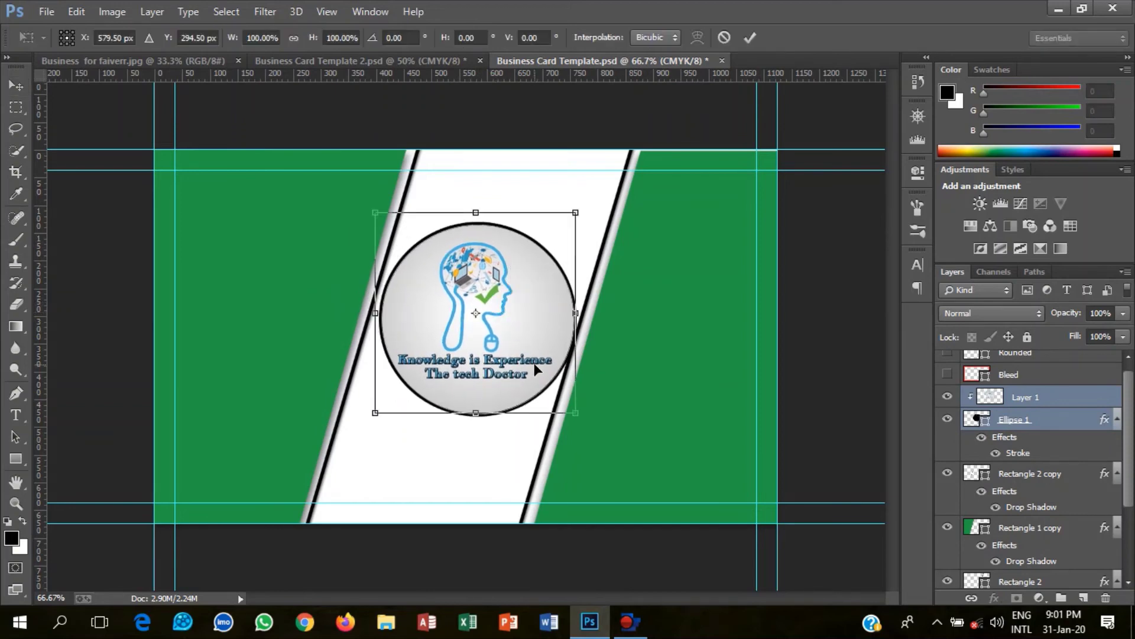
drag(577, 407, 520, 342)
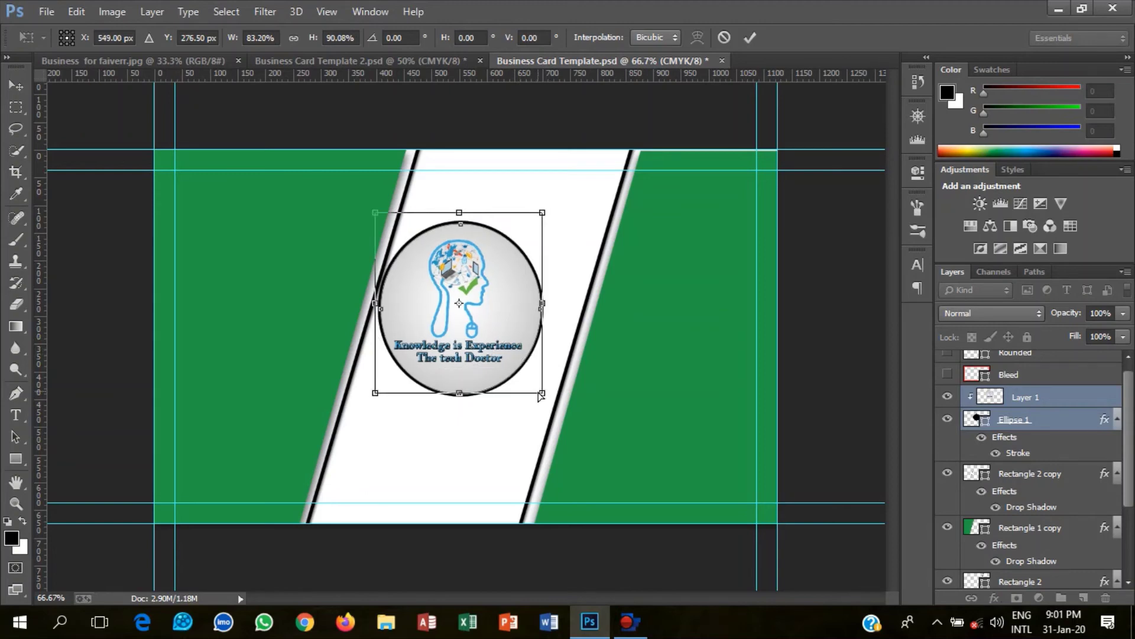
key(Escape)
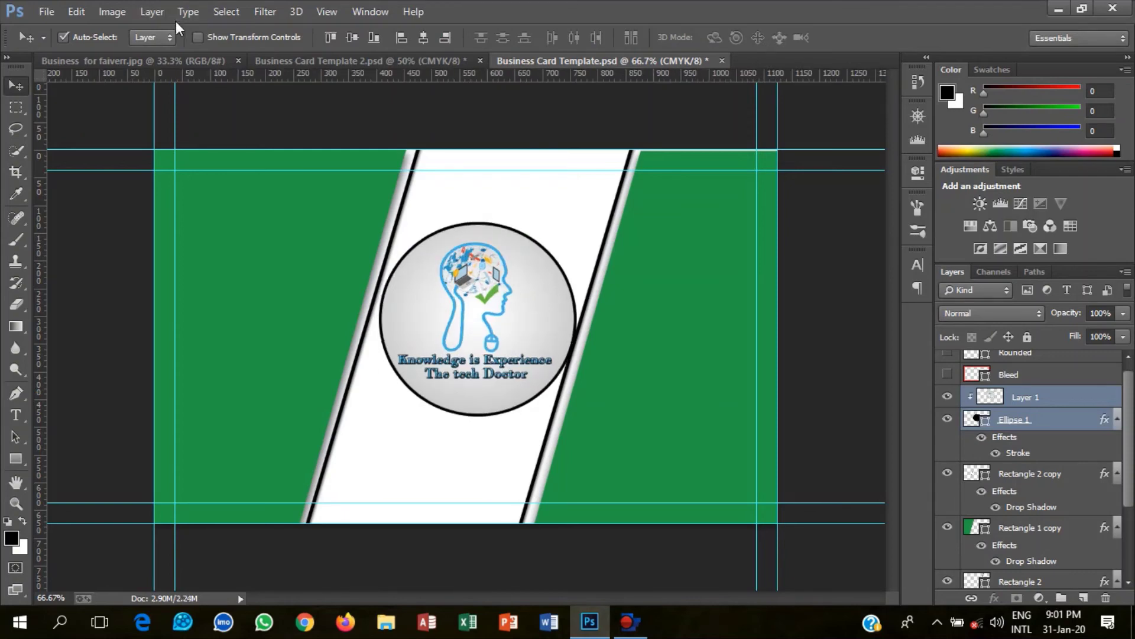
key(ctrl+t)
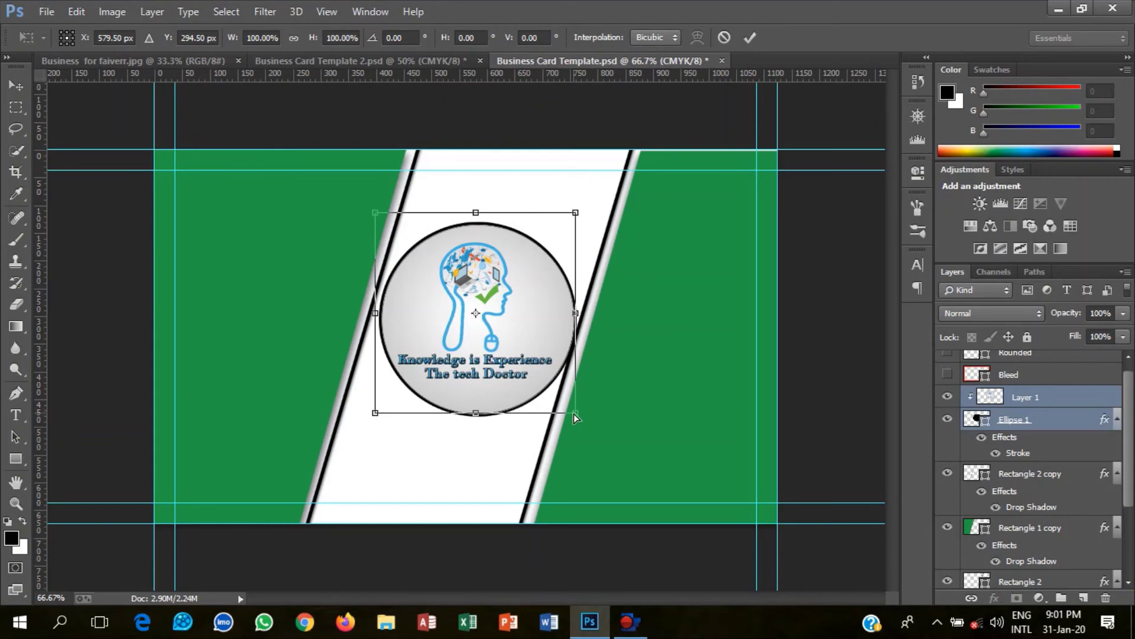
drag(574, 413, 577, 409)
key(ctrl+z)
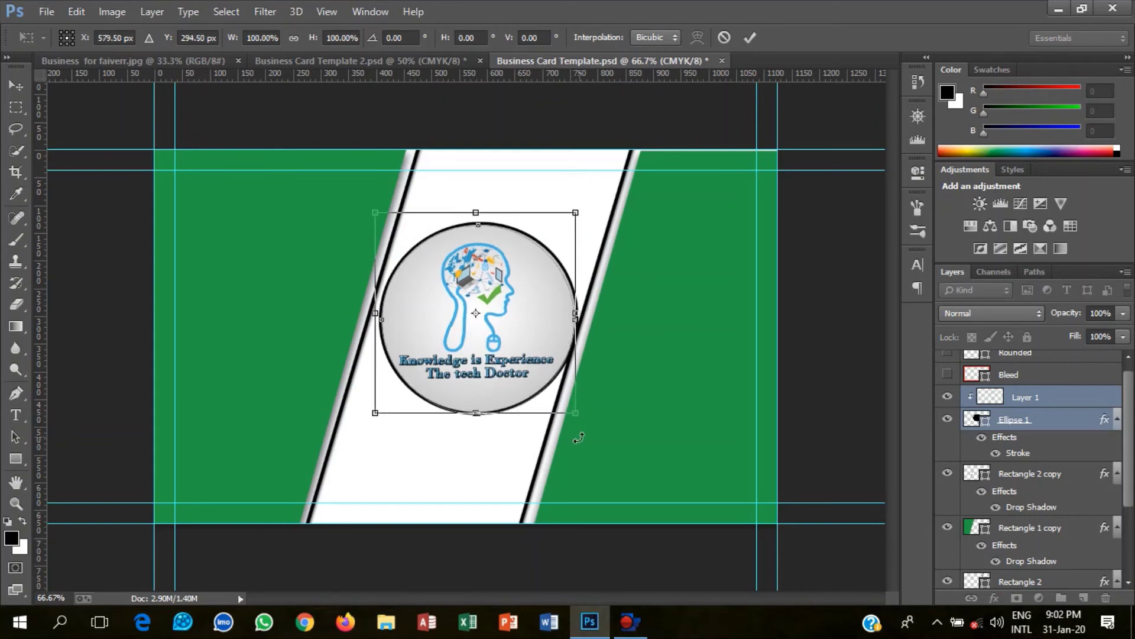
drag(575, 416, 556, 390)
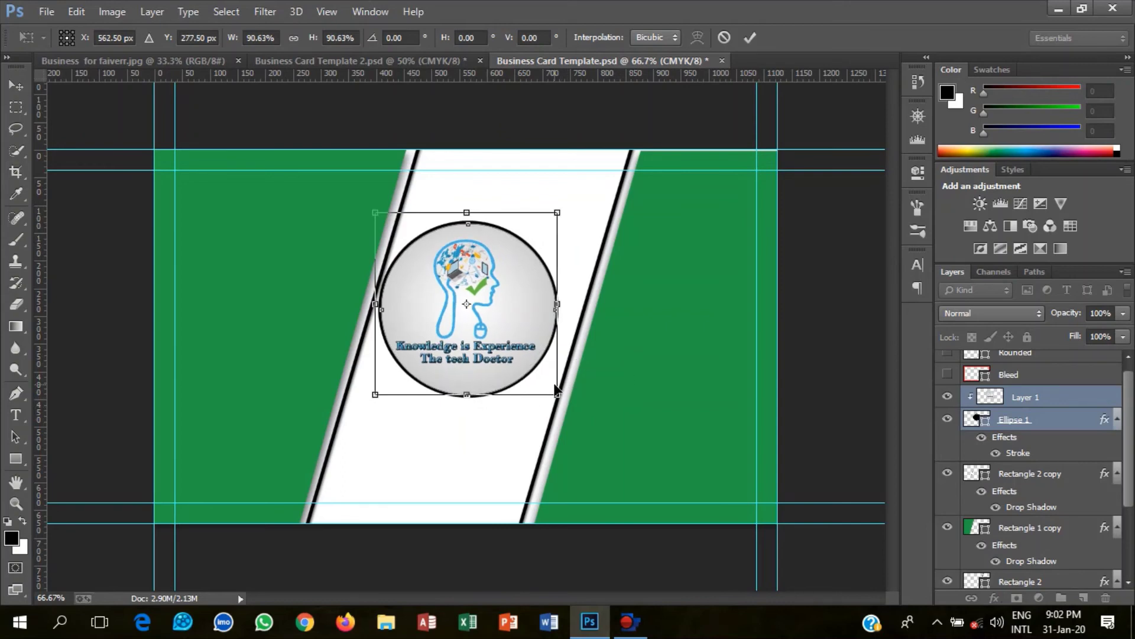
key(Return)
drag(472, 326, 476, 337)
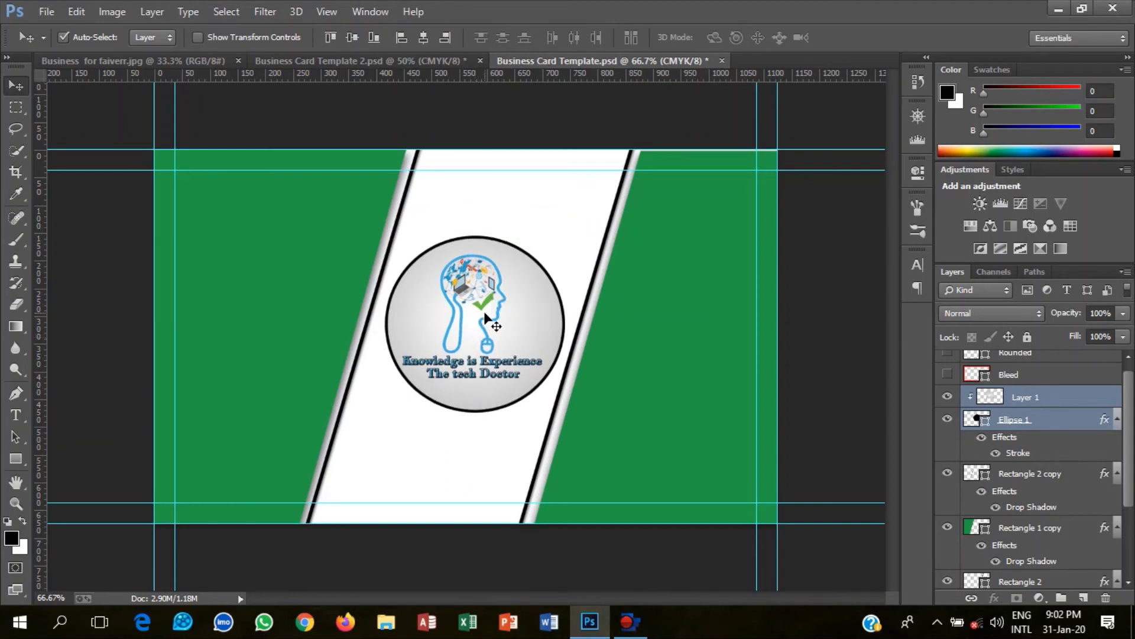
key(Down)
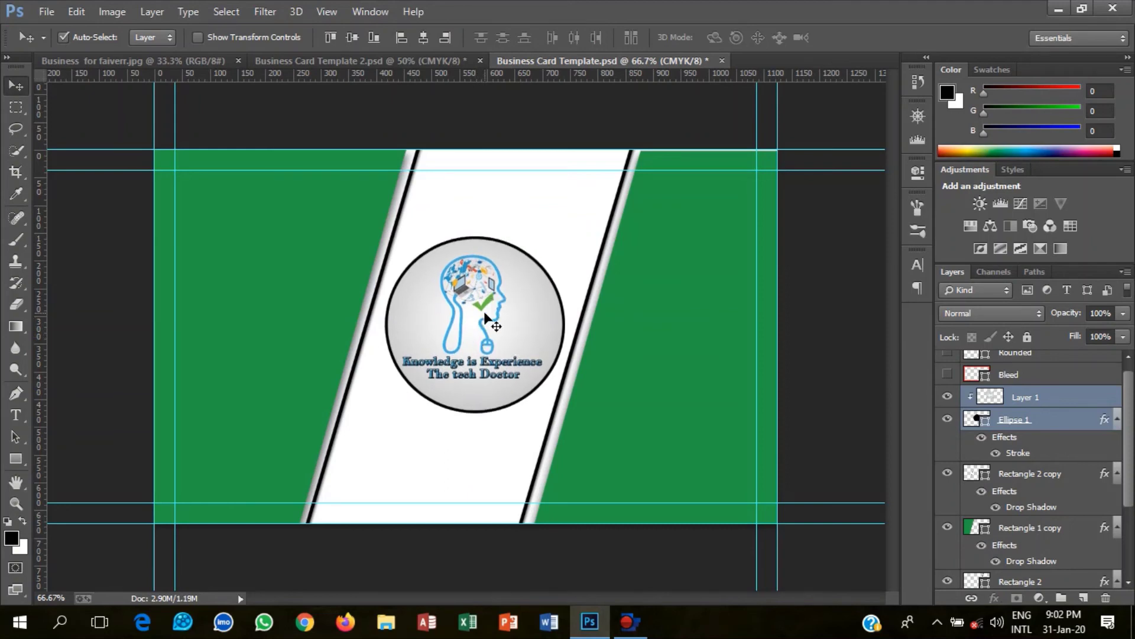
key(Down)
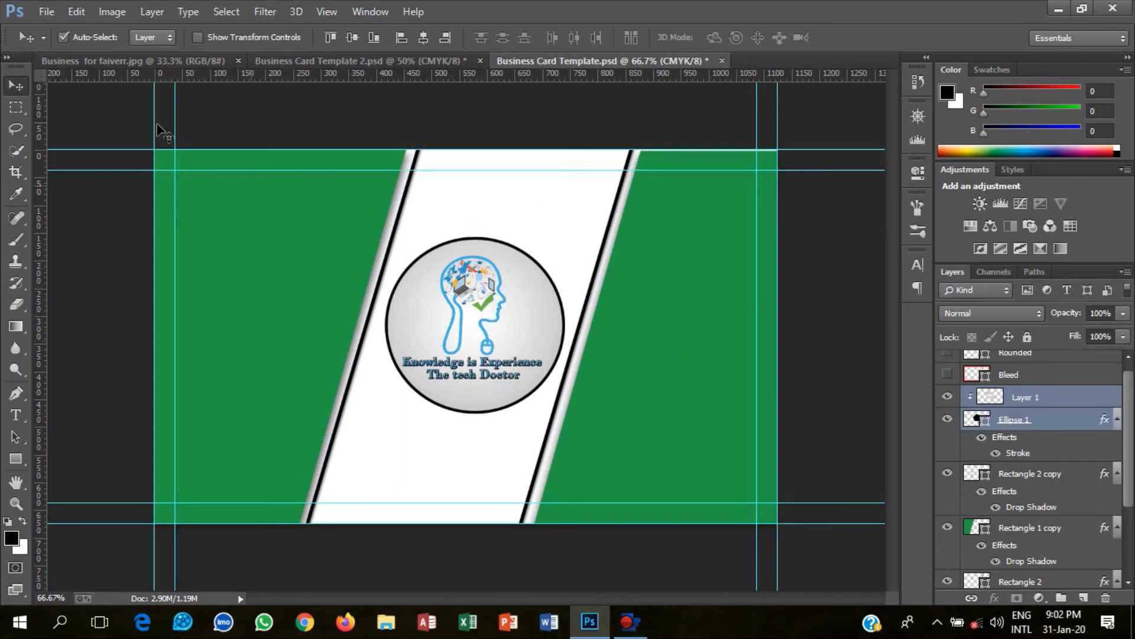
- Save the logo-side card as a JPEG named Business Card Back, then return to Template 2
click(46, 11)
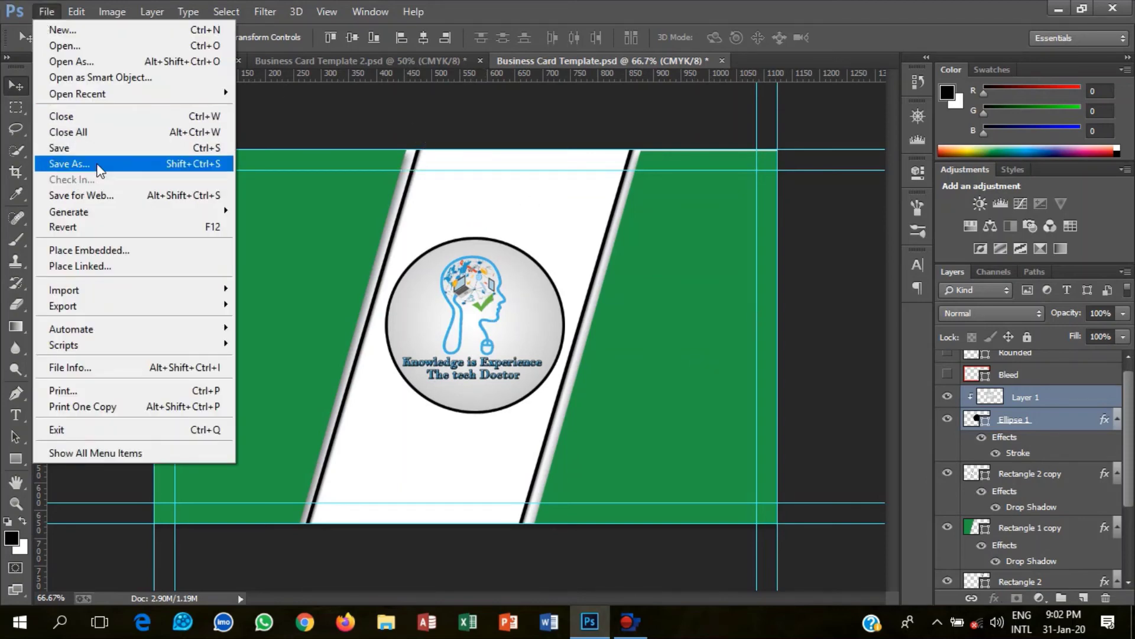
click(98, 166)
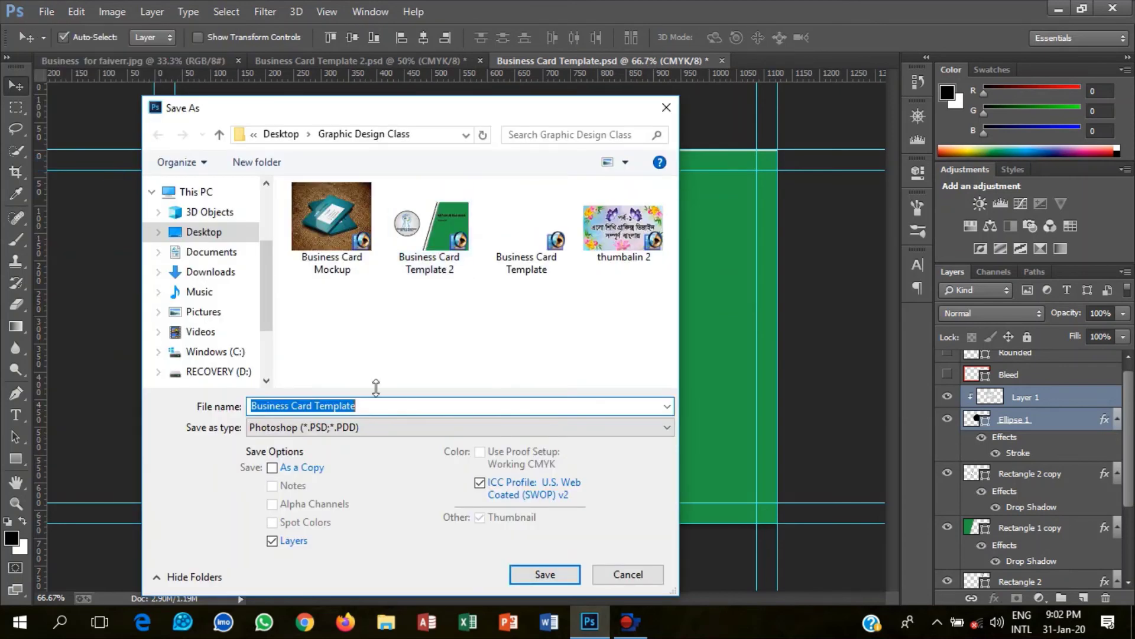
click(404, 427)
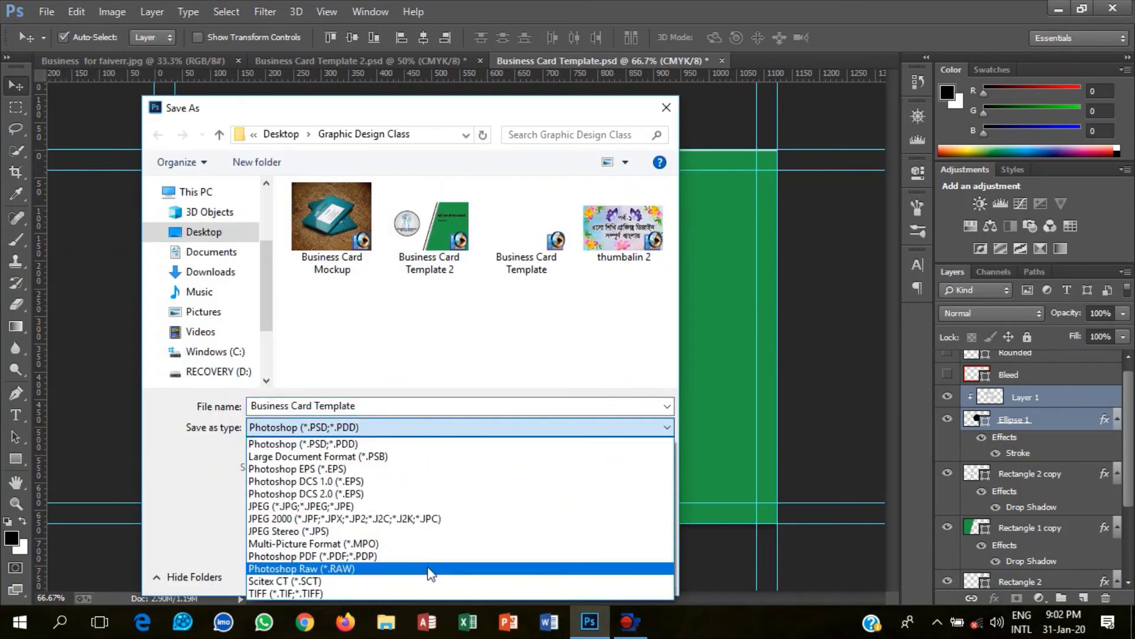
click(435, 506)
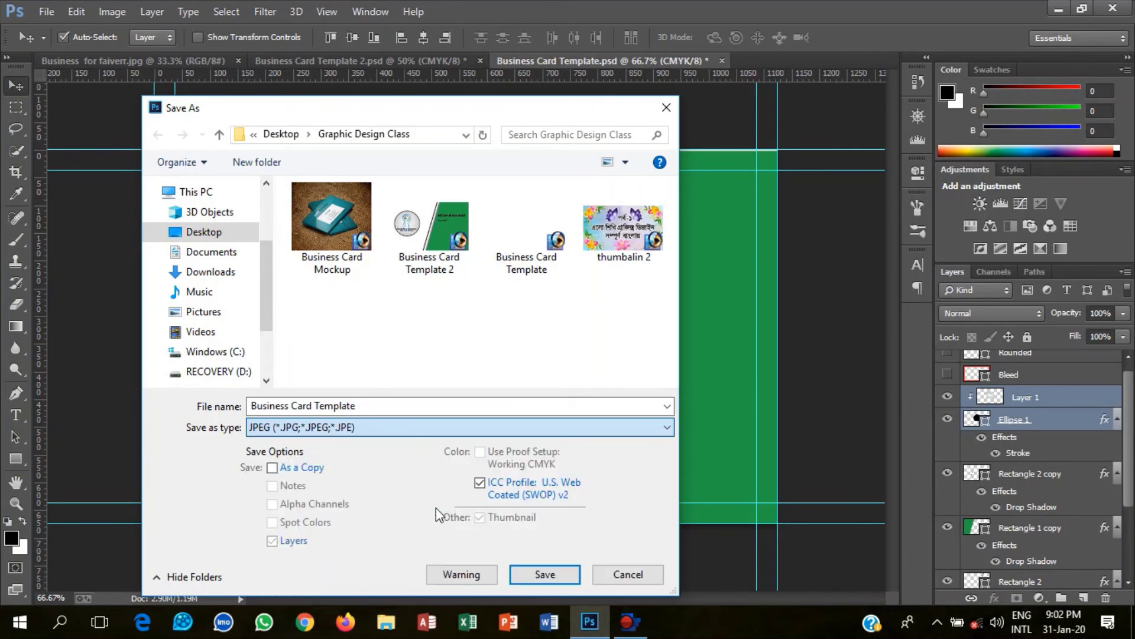
click(425, 404)
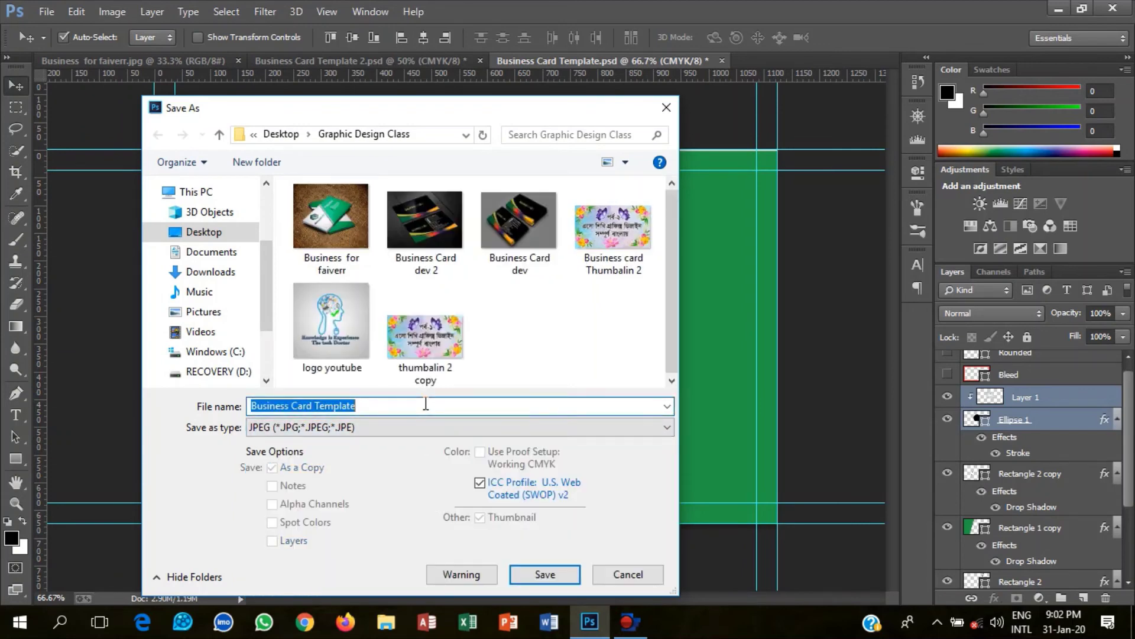
click(427, 404)
key(BackSpace)
key(BackSpace)
key(BackSpace)
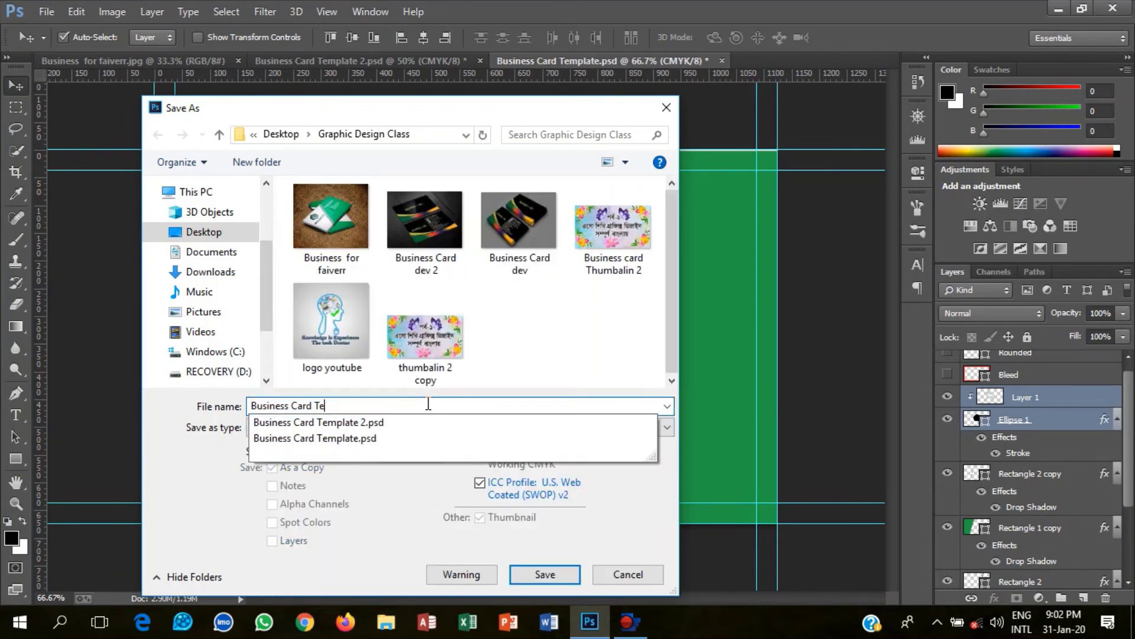
key(BackSpace)
key(BackSpace)
text(Back)
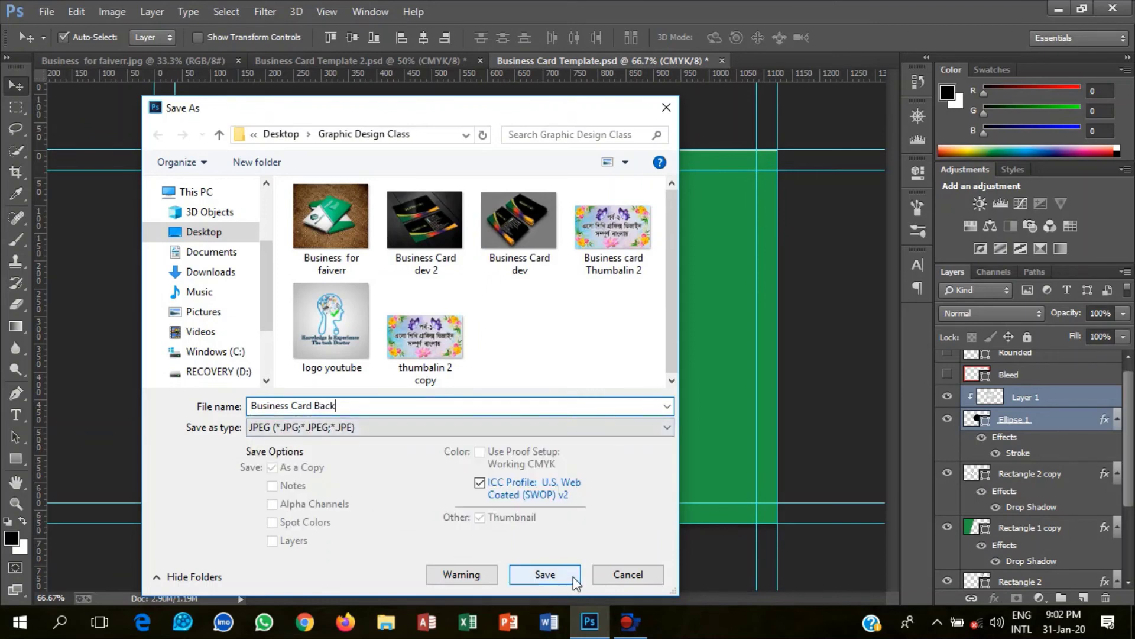
click(572, 576)
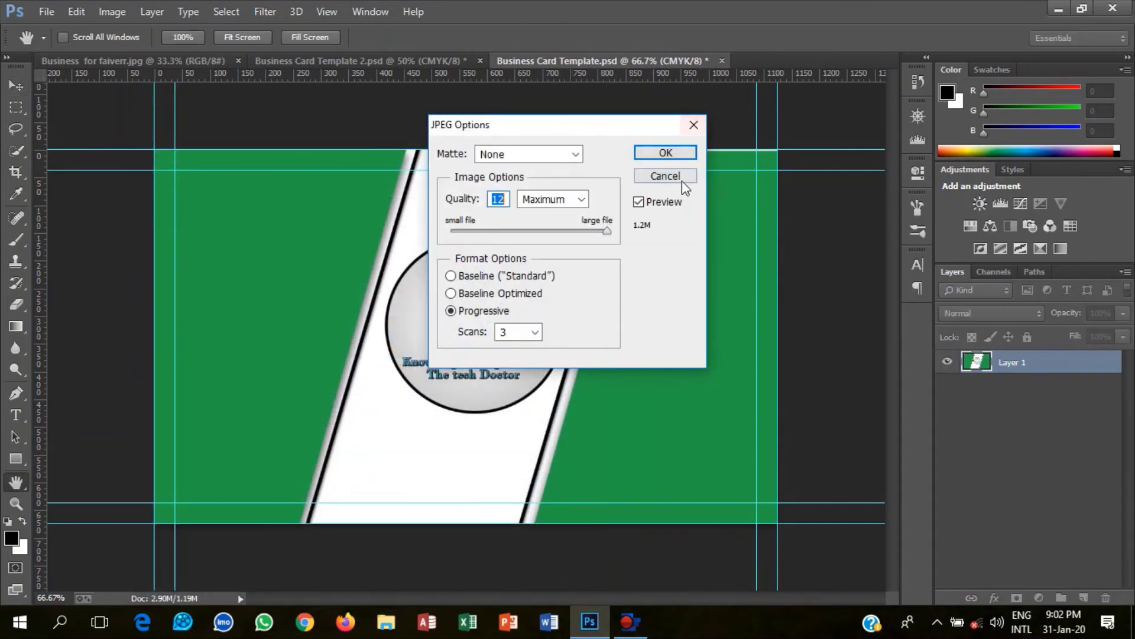
click(679, 153)
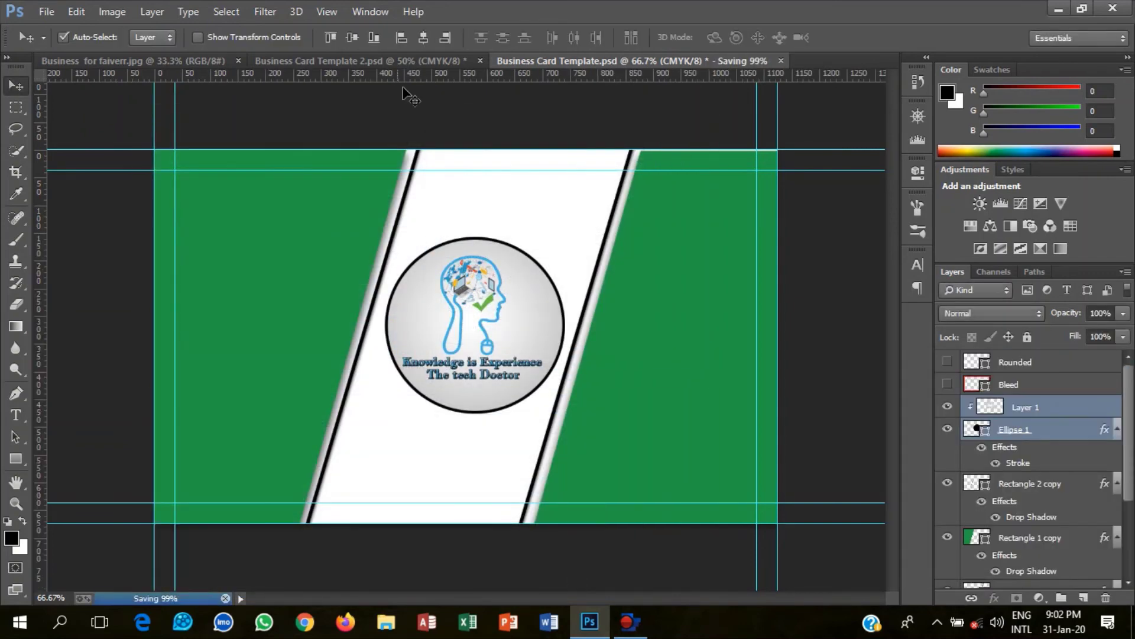
click(416, 64)
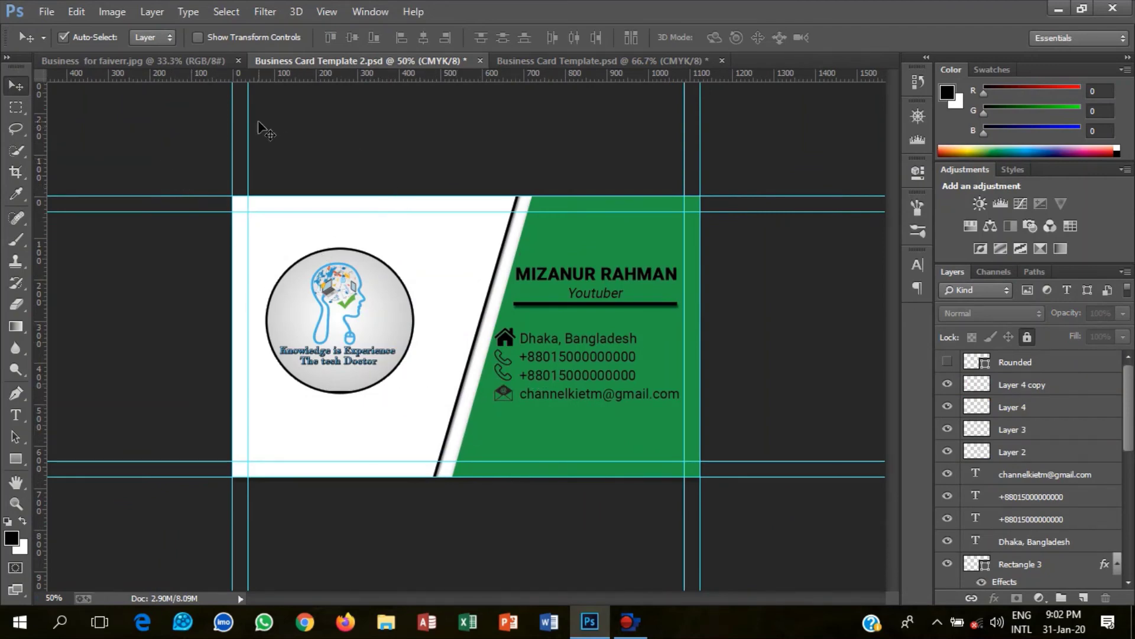
- Save the front card as a JPEG under an edited file name
click(48, 11)
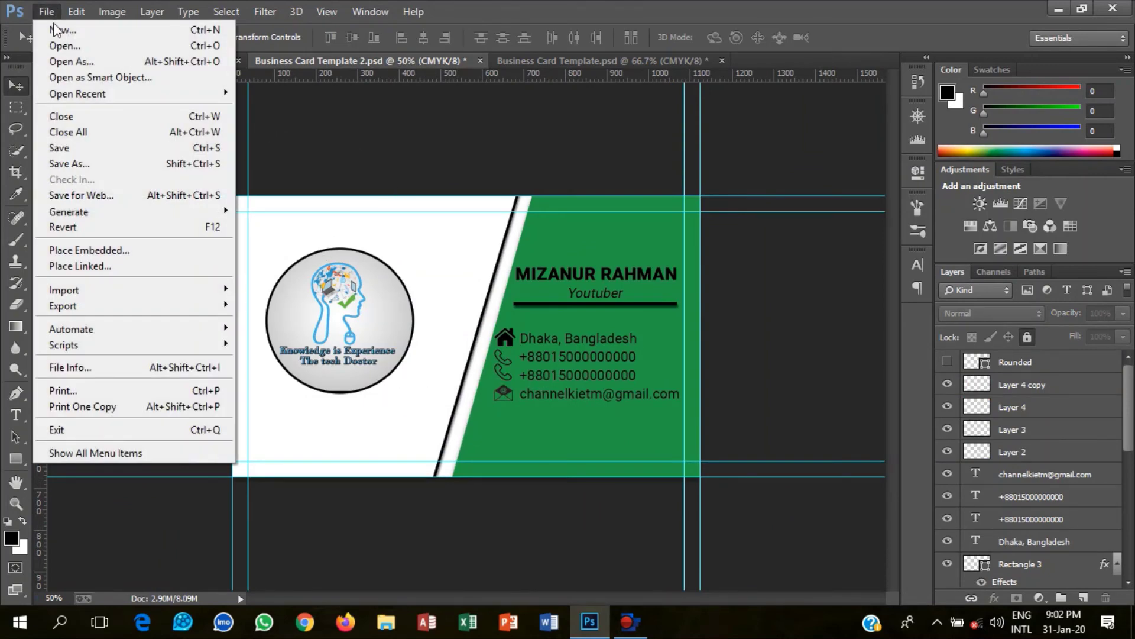
click(92, 170)
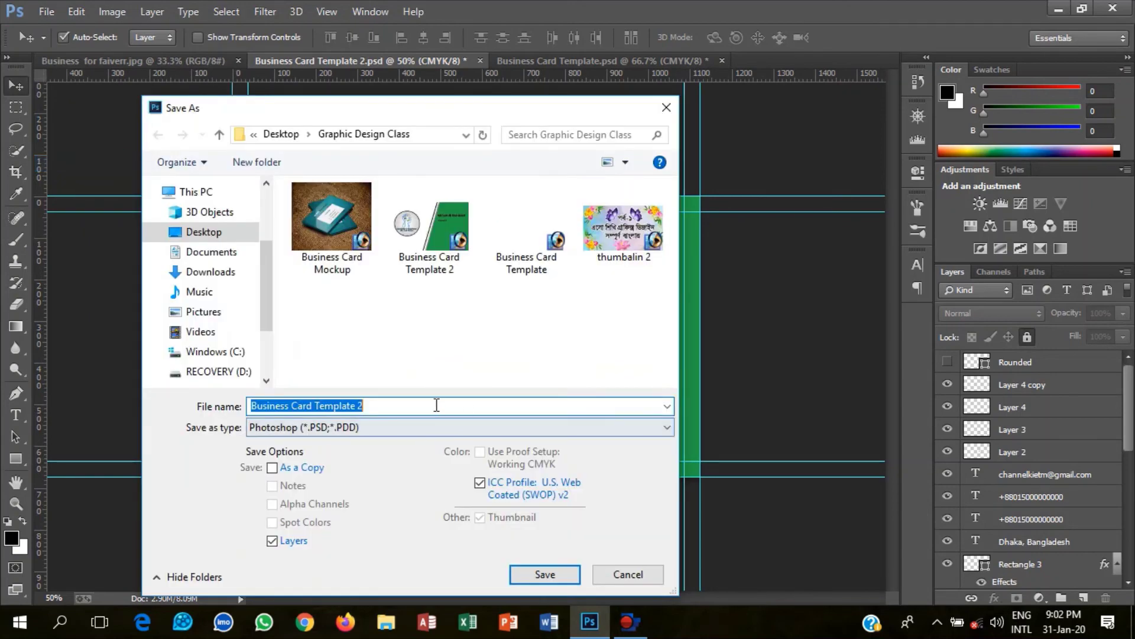
click(438, 406)
key(BackSpace)
key(BackSpace)
key(BackSpace)
key(BackSpace)
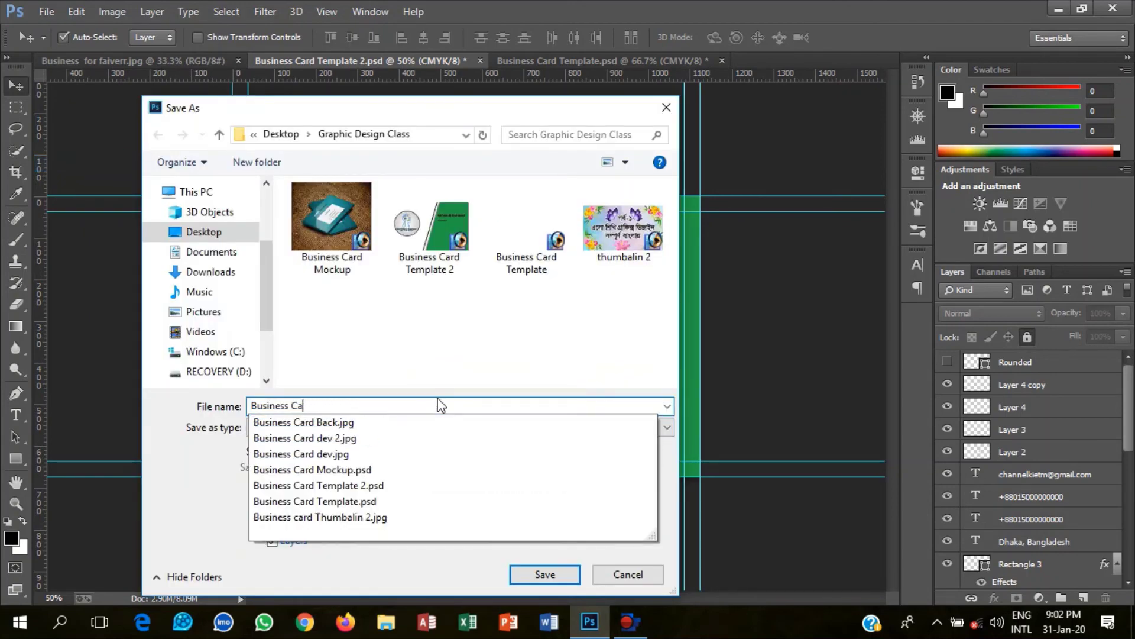
text(r)
text(d p)
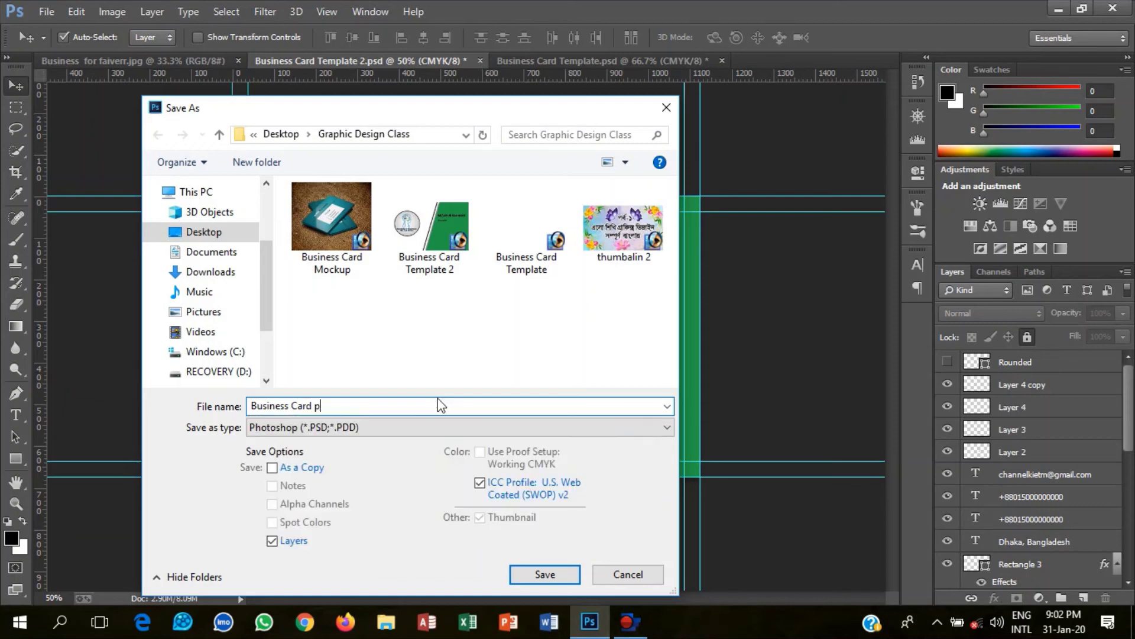
text(ont)
click(370, 431)
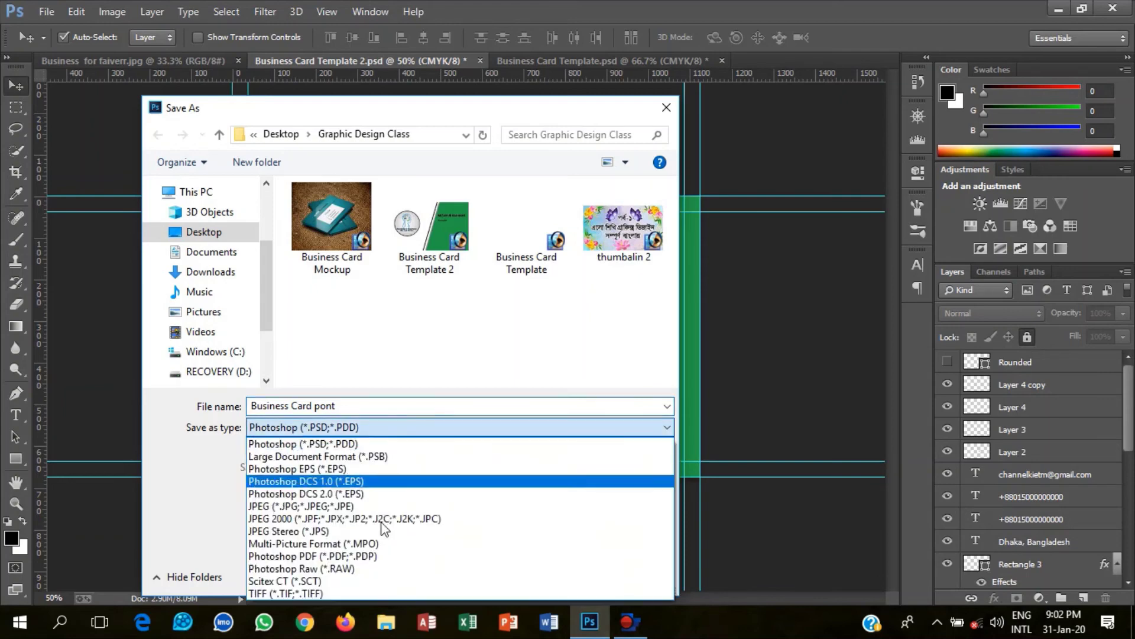
click(388, 510)
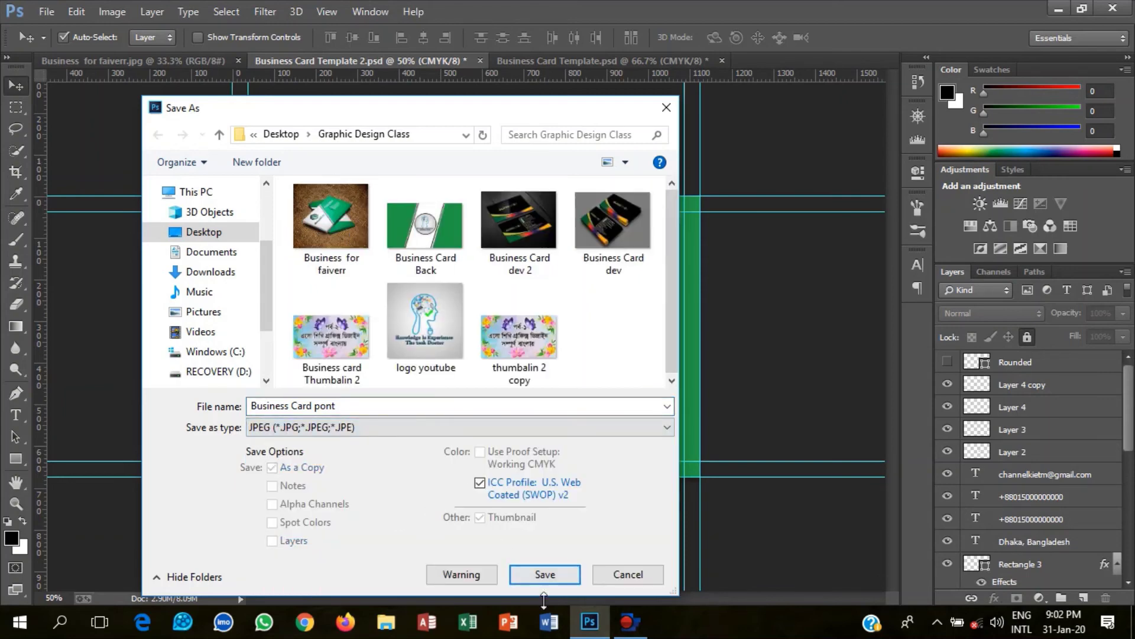
click(556, 582)
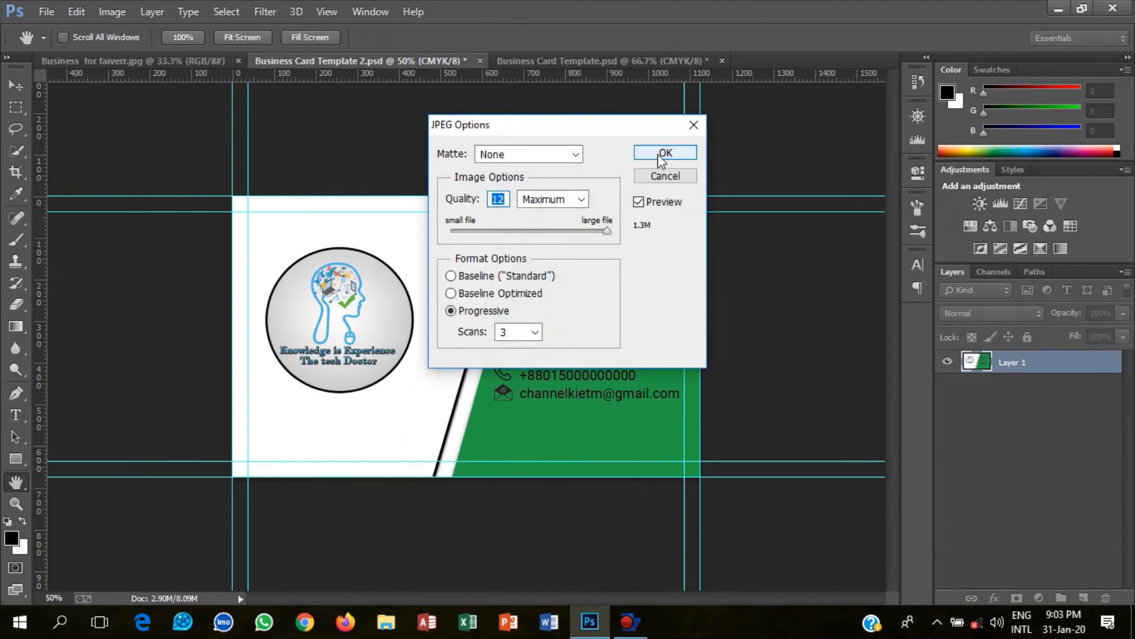
click(658, 153)
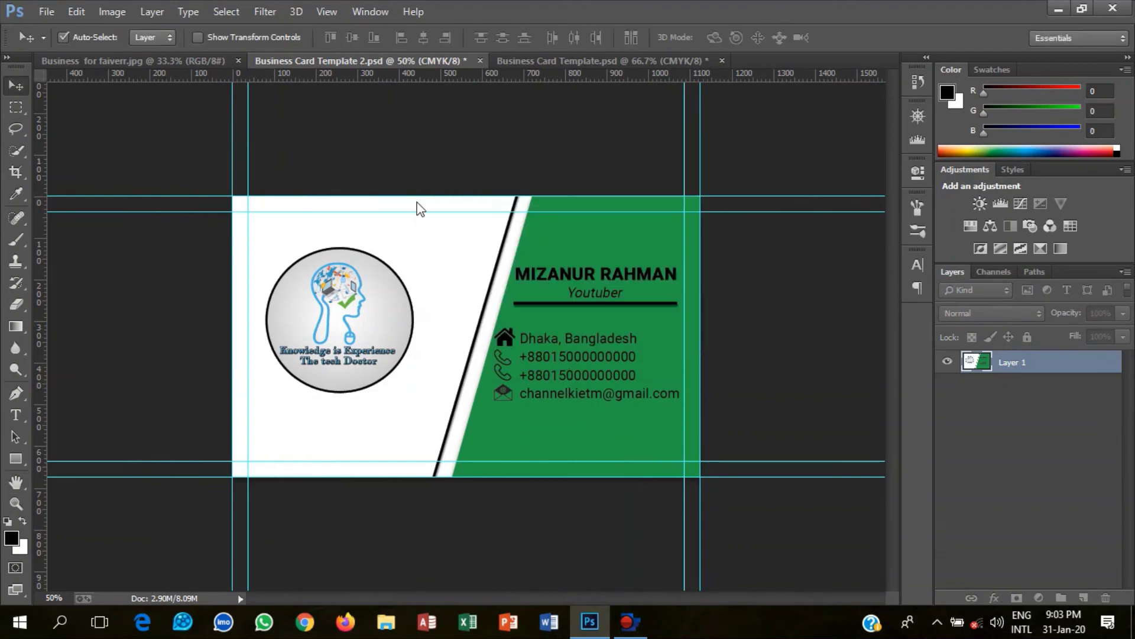
- Switch between documents, start another Save As of the front card and cancel it
click(592, 60)
click(422, 62)
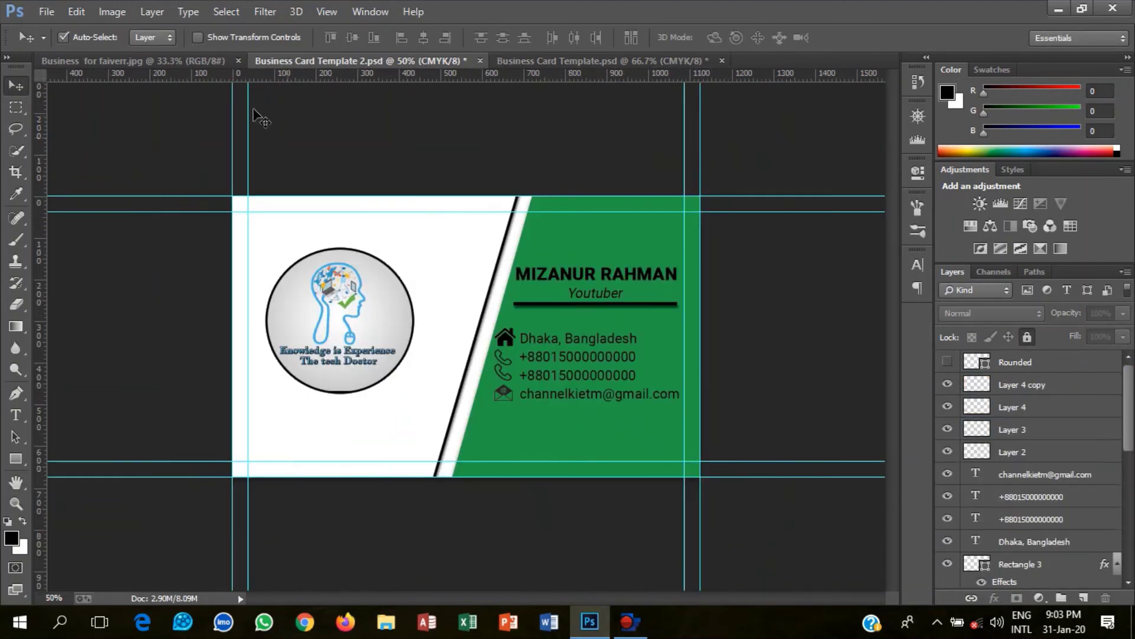
click(50, 13)
click(83, 164)
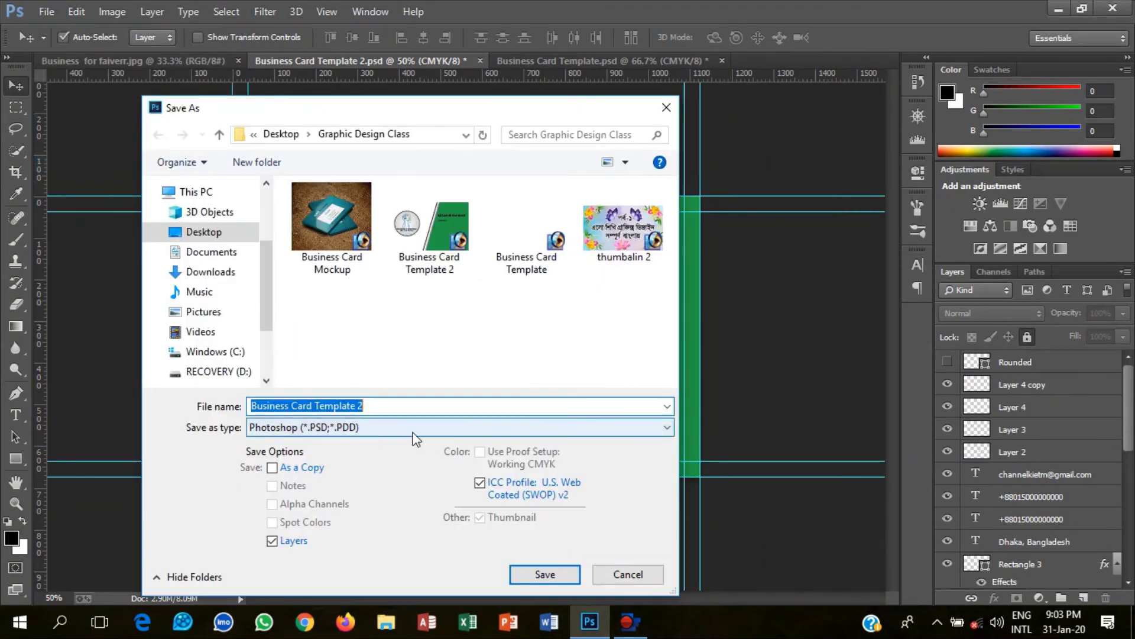
click(627, 576)
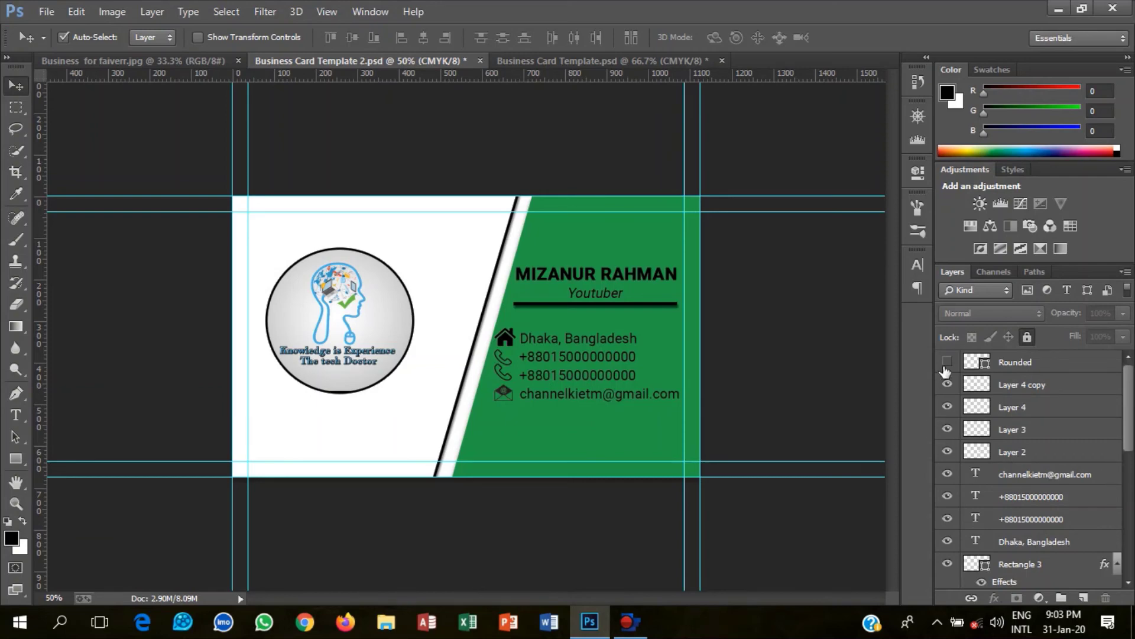
click(948, 362)
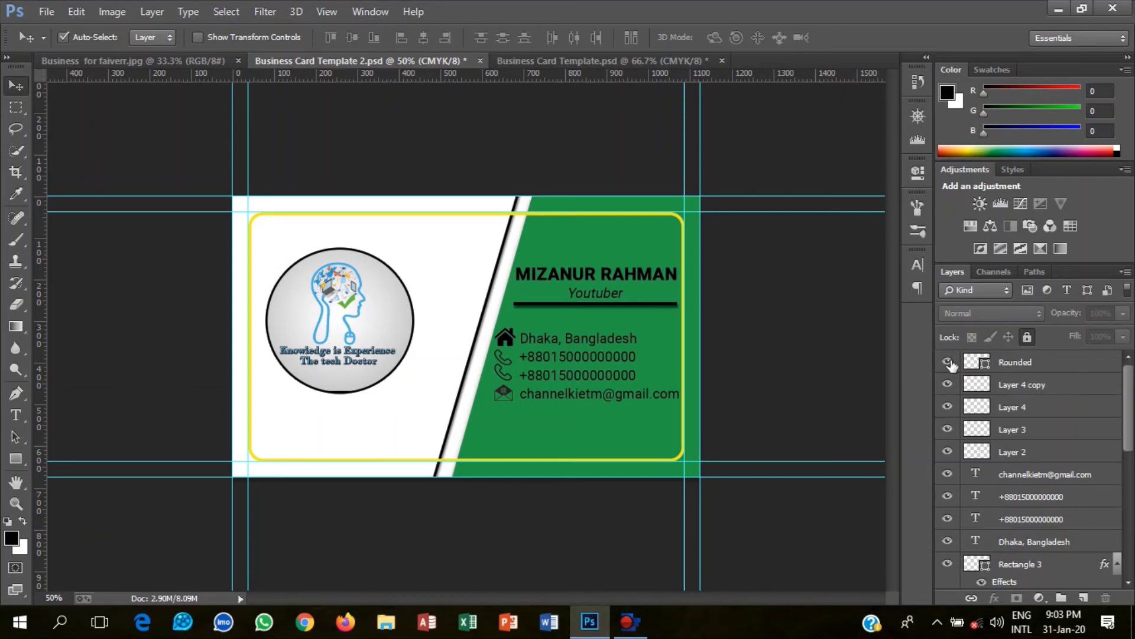
click(948, 361)
scroll(970, 473, down, 3)
scroll(958, 509, down, 3)
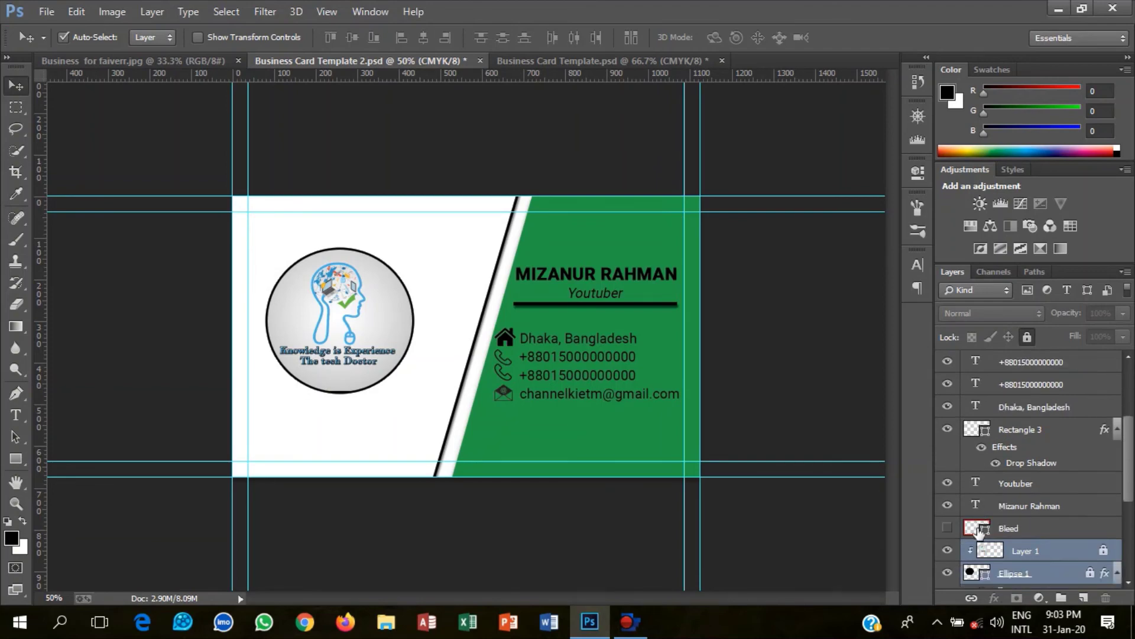
click(946, 528)
click(947, 527)
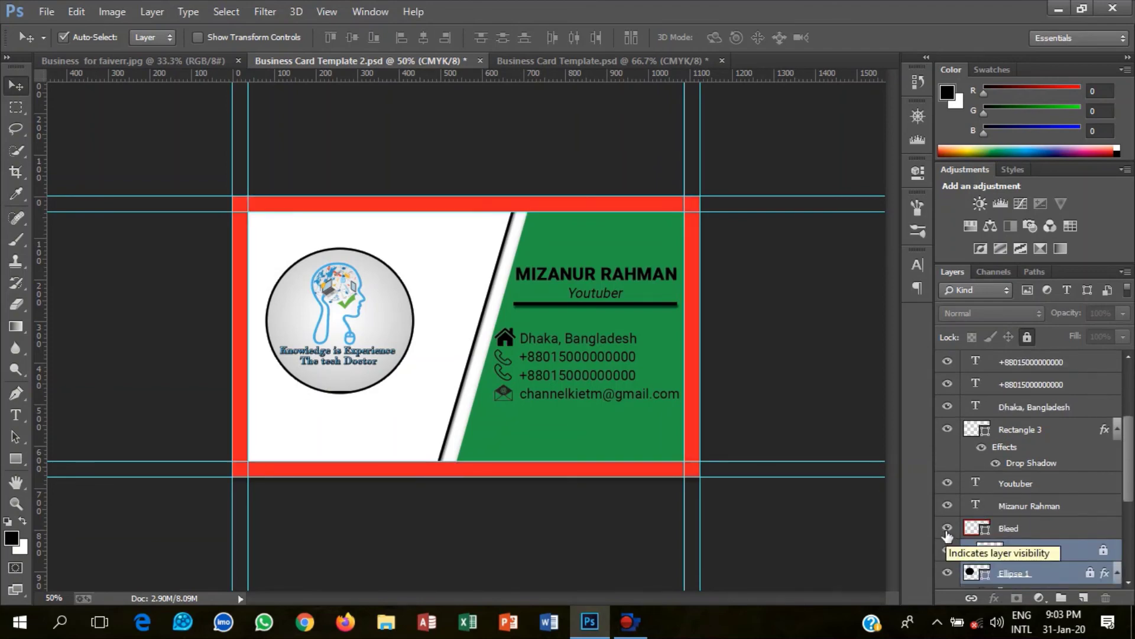
click(947, 528)
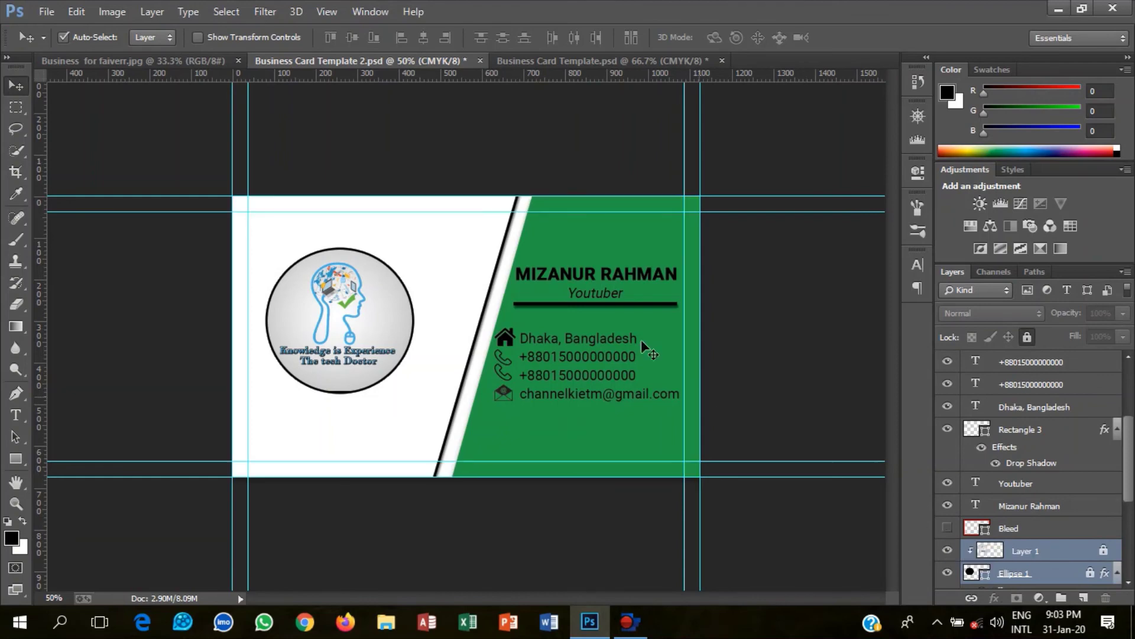
- Open the Business Card Mockup burlap photo and dismiss the missing-fonts warning
click(46, 11)
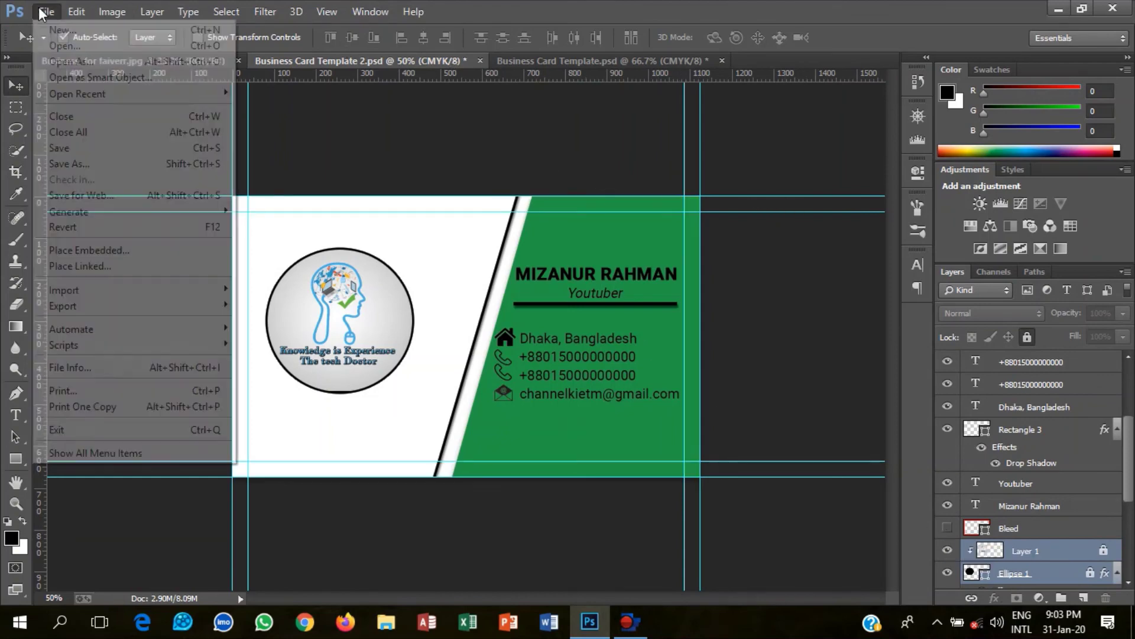
click(58, 46)
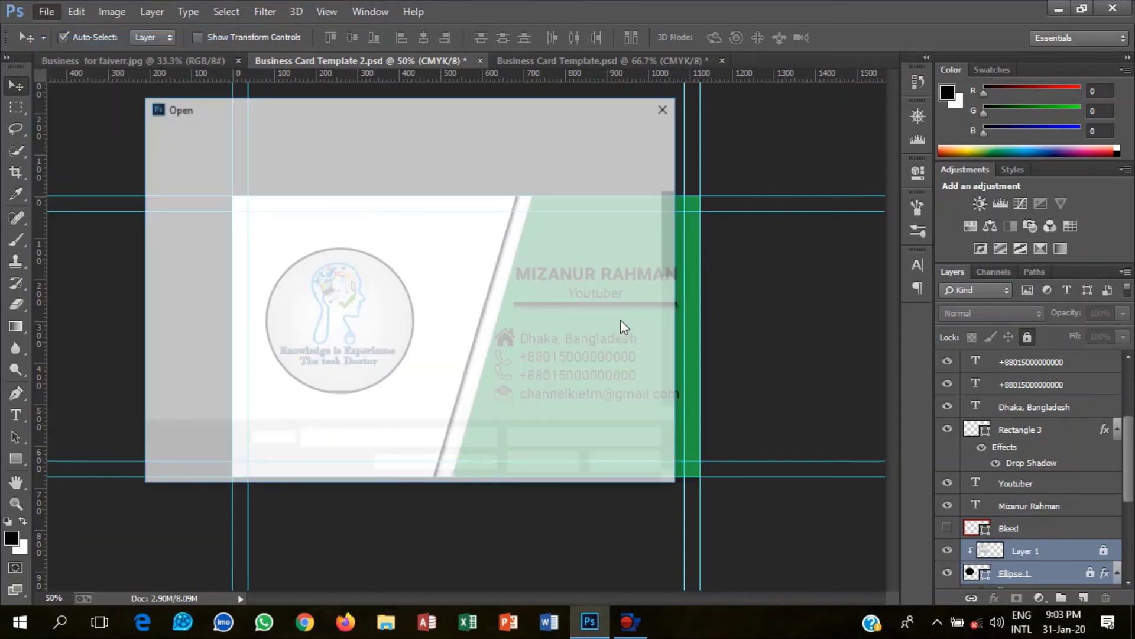
scroll(610, 354, down, 3)
scroll(610, 355, up, 1)
scroll(618, 319, up, 3)
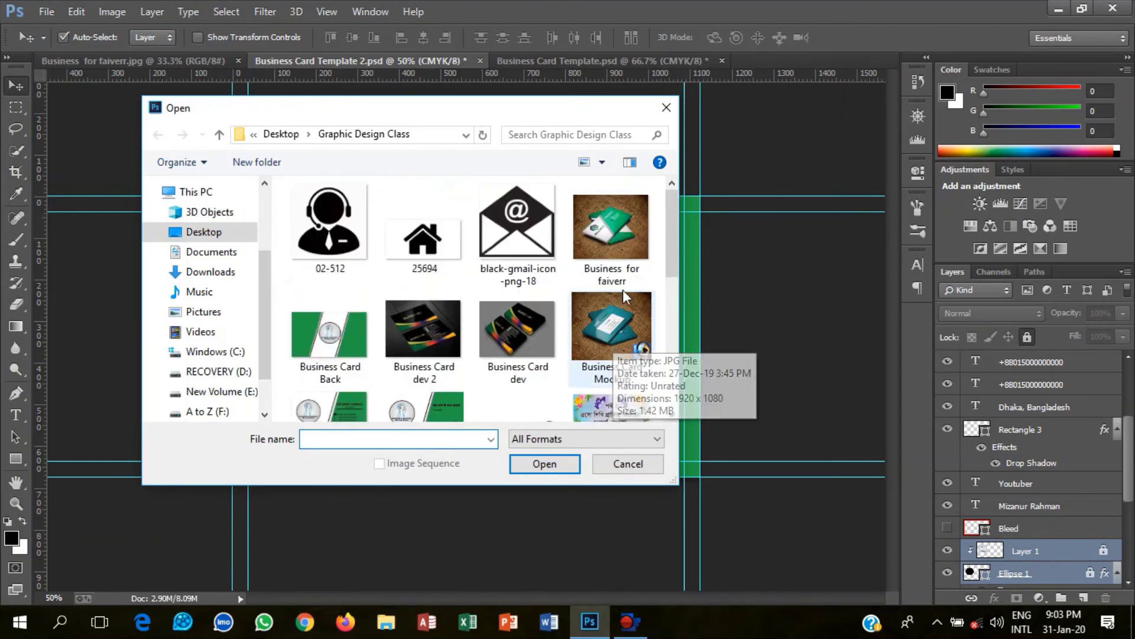
key(Escape)
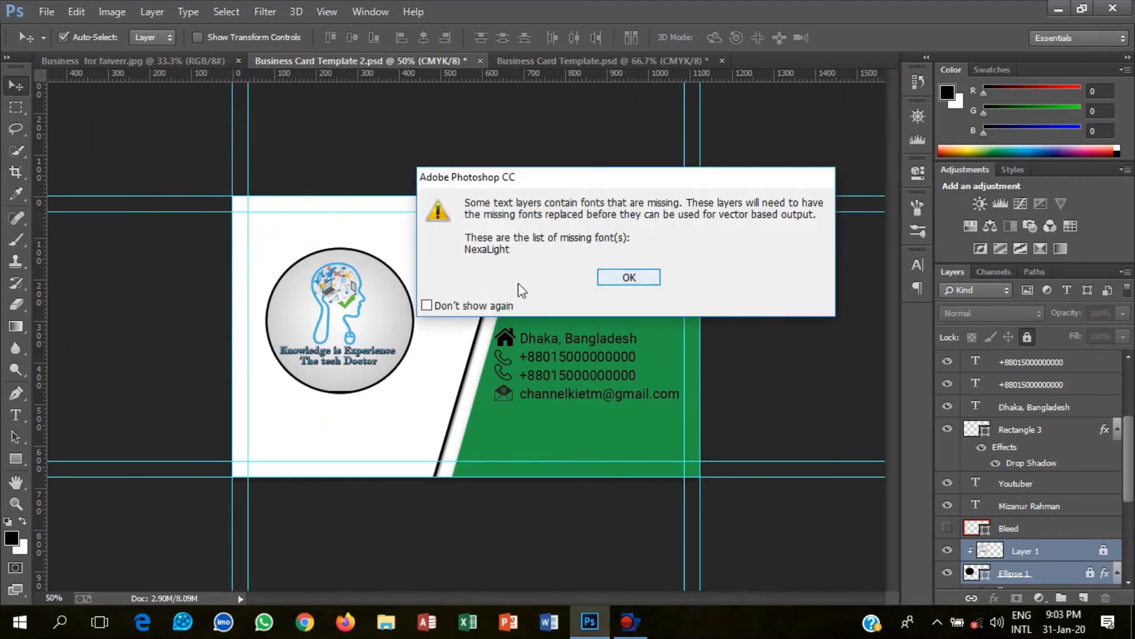
click(630, 278)
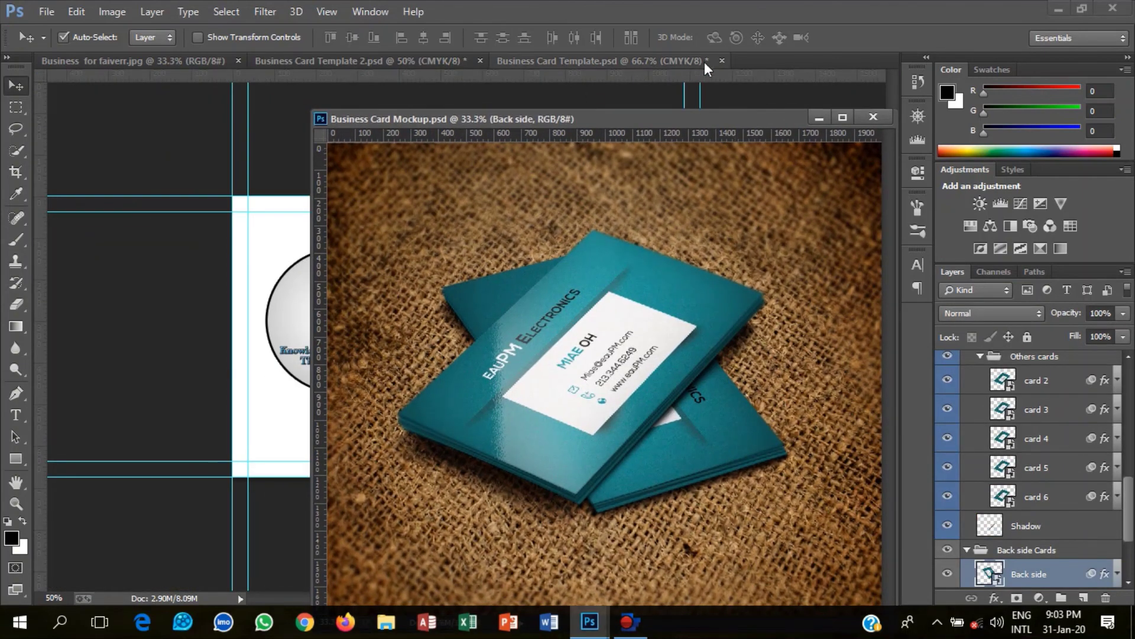
- Close both Business Card Template documents without saving, close Business for faiverr, and dock the mockup window
click(704, 62)
click(722, 60)
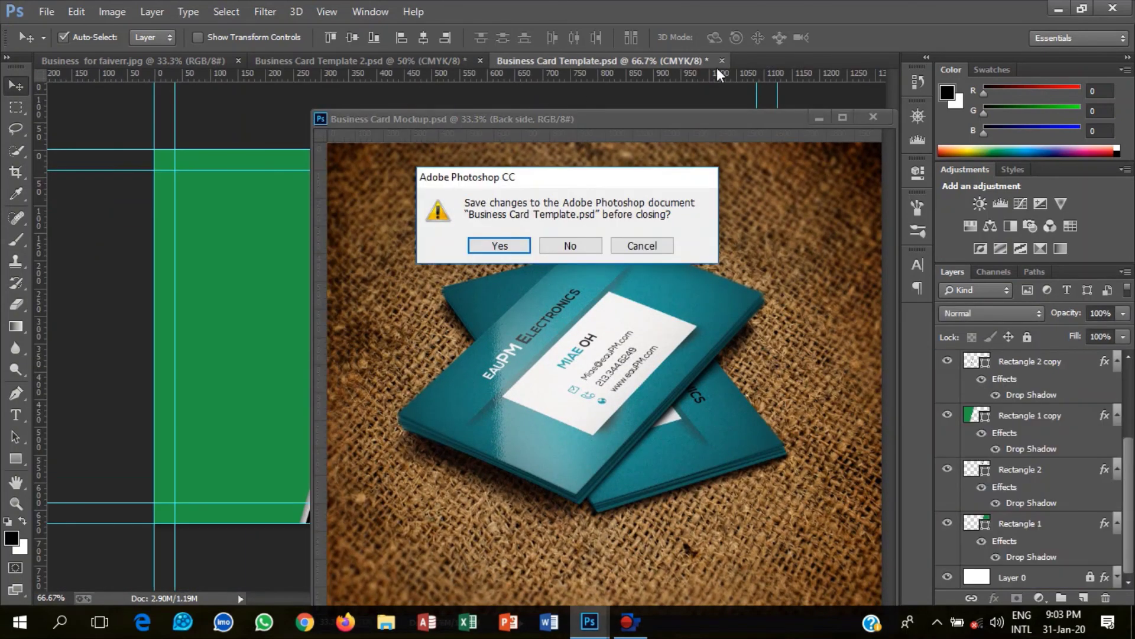
click(570, 246)
click(479, 60)
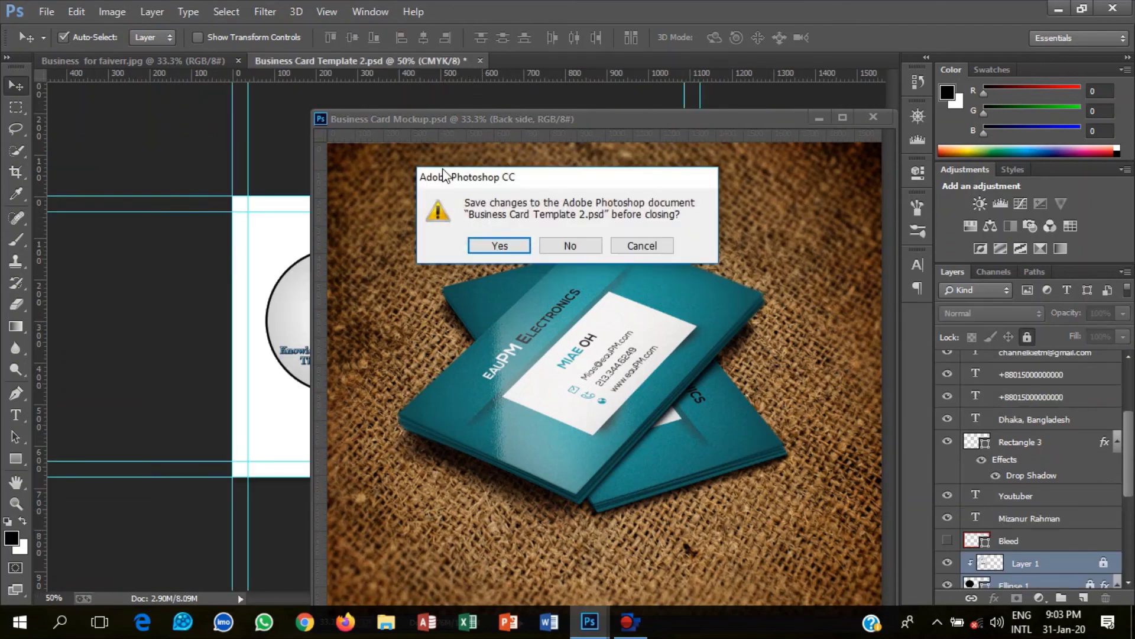
click(569, 245)
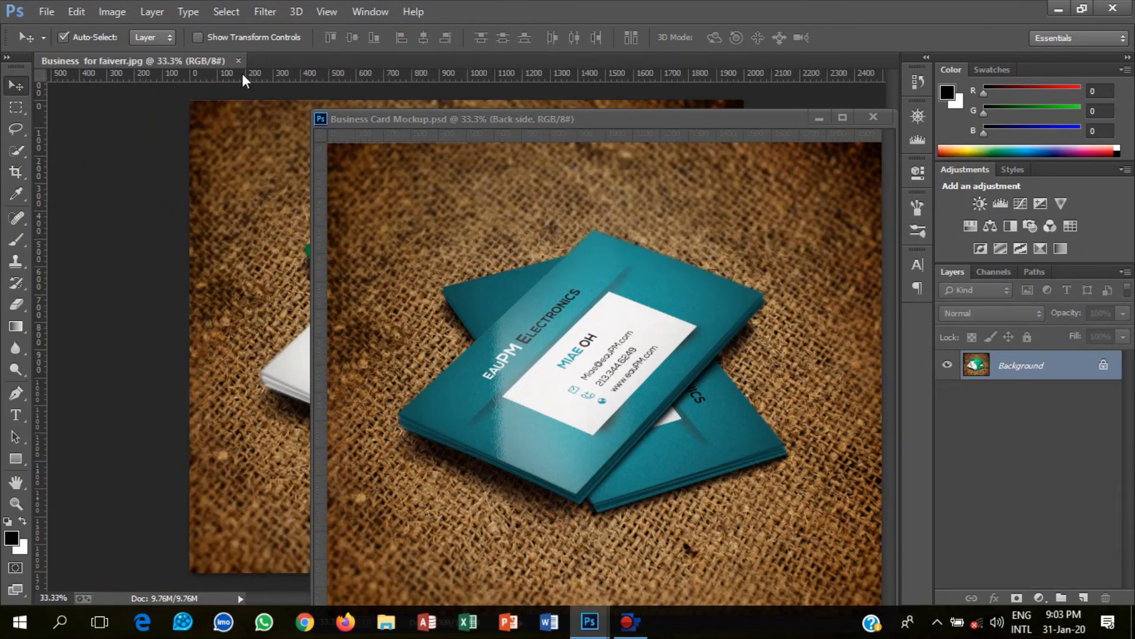
click(238, 61)
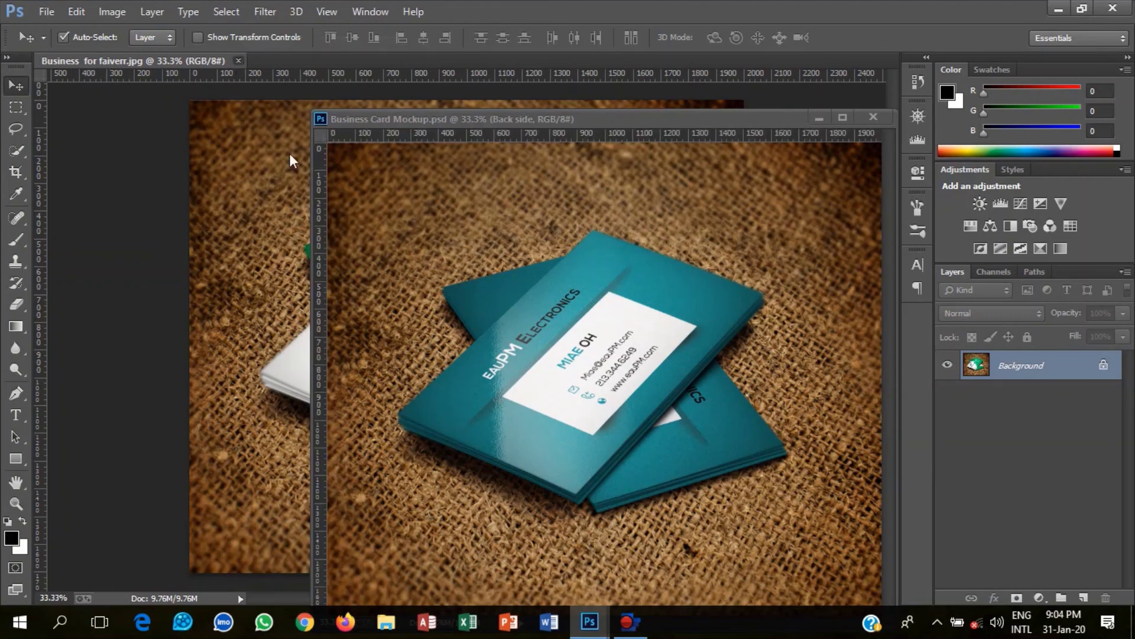
mouse_move(652, 119)
mouse_down()
mouse_move(493, 86)
mouse_move(470, 66)
mouse_move(476, 82)
mouse_up()
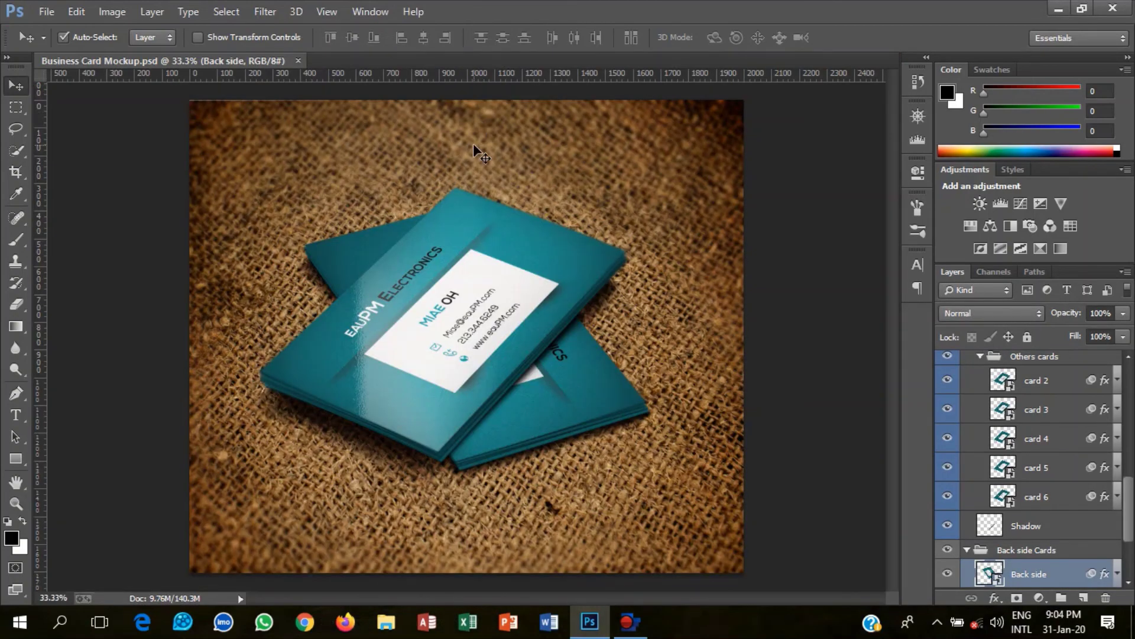
- Open the Front Card smart object's contents, dismissing the save notice
scroll(1006, 478, up, 3)
scroll(1017, 491, up, 2)
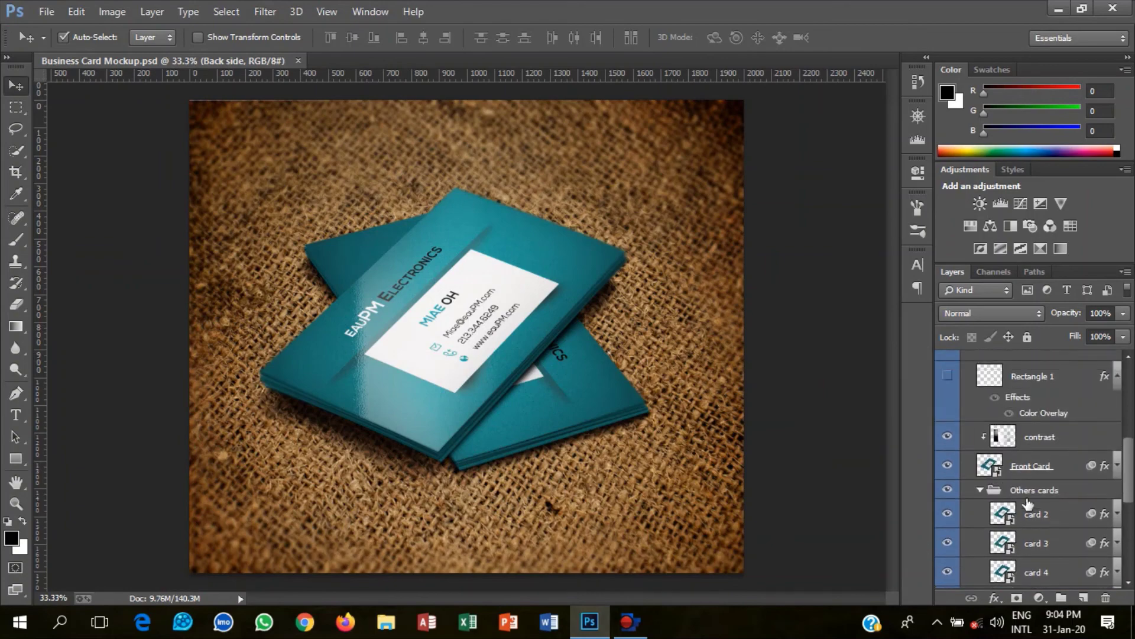
scroll(1029, 503, up, 1)
double_click(998, 492)
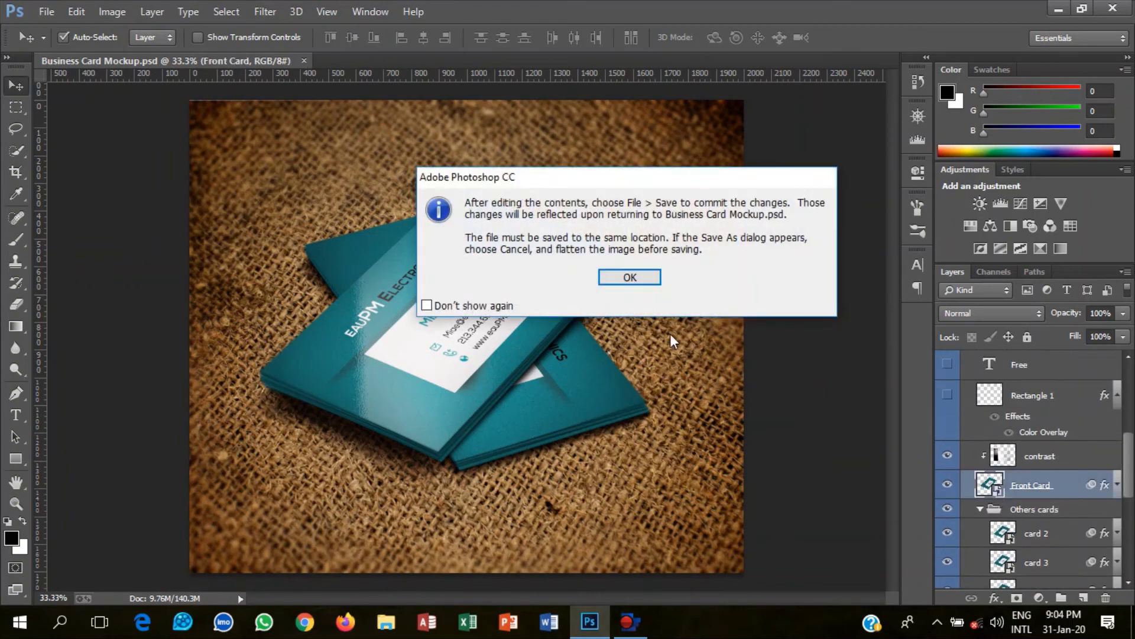
click(628, 281)
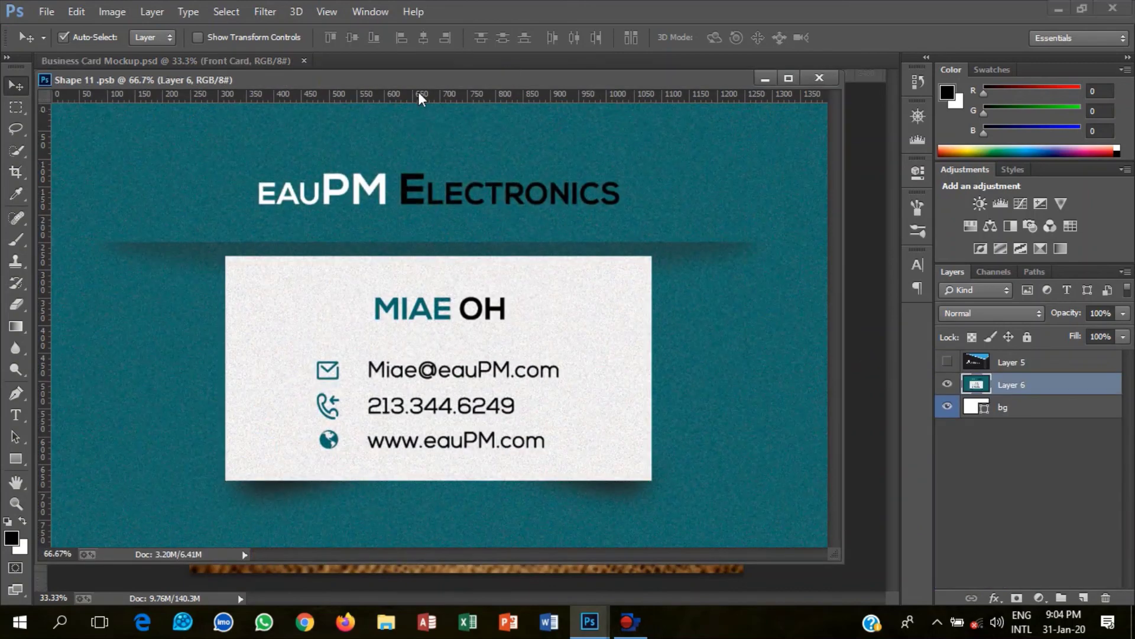
drag(423, 80, 399, 131)
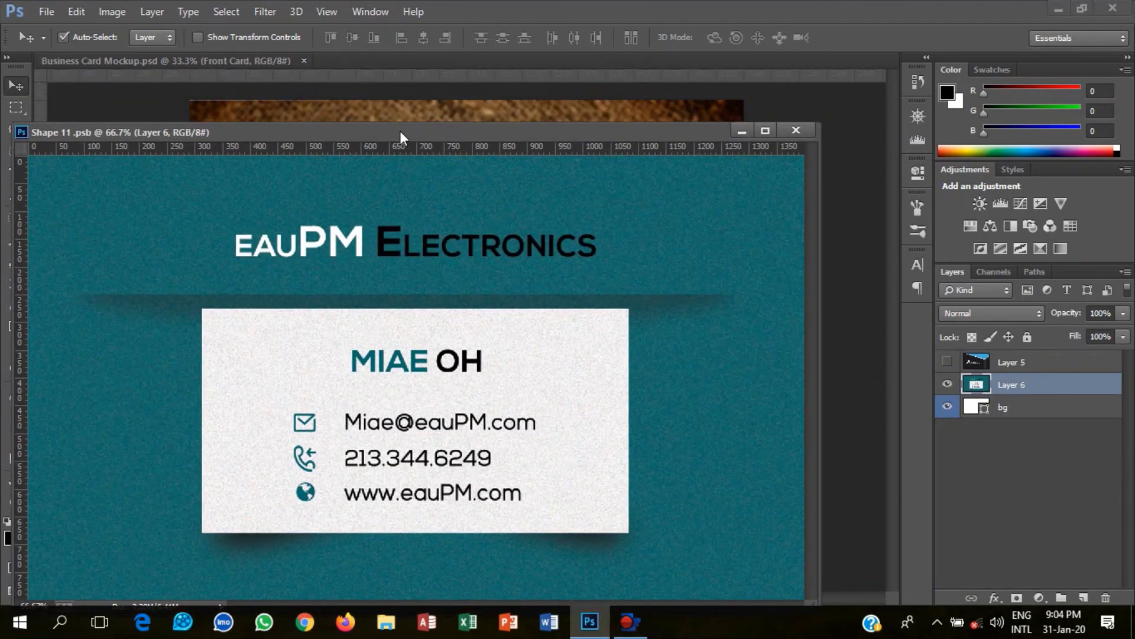
- Copy the Business Card pont front design into the Front Card contents
click(47, 12)
click(69, 46)
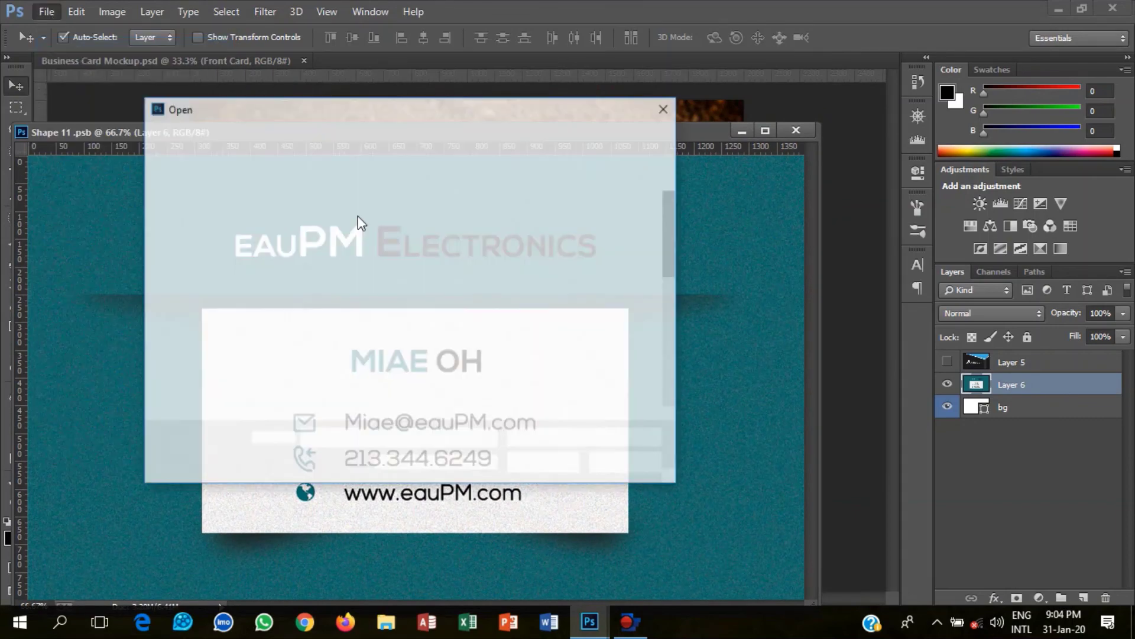
scroll(337, 355, down, 1)
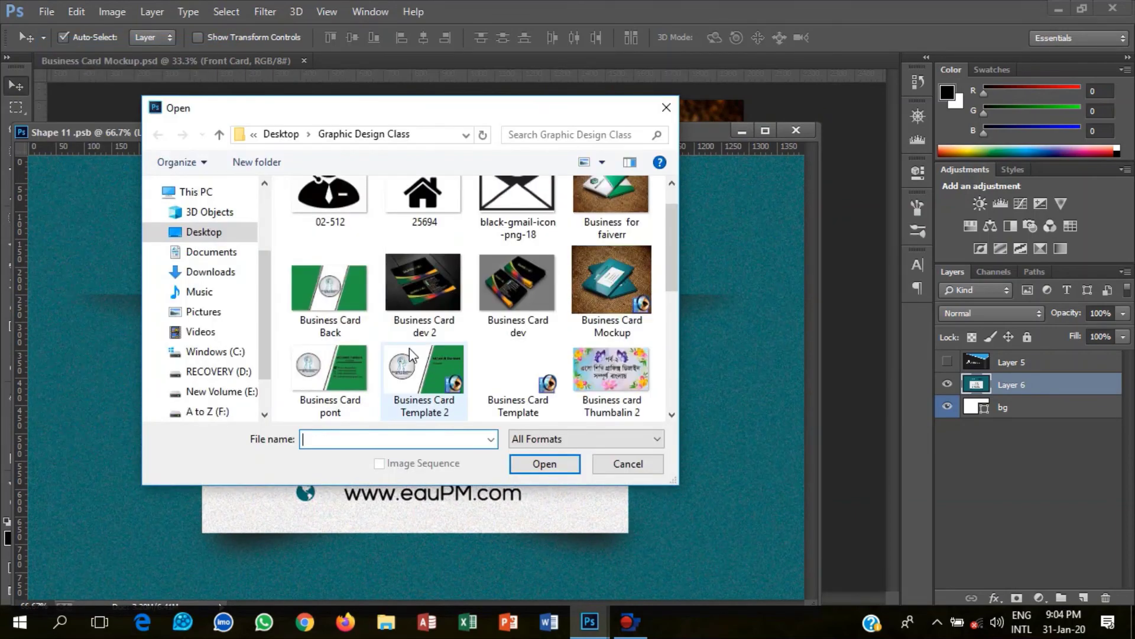
double_click(336, 391)
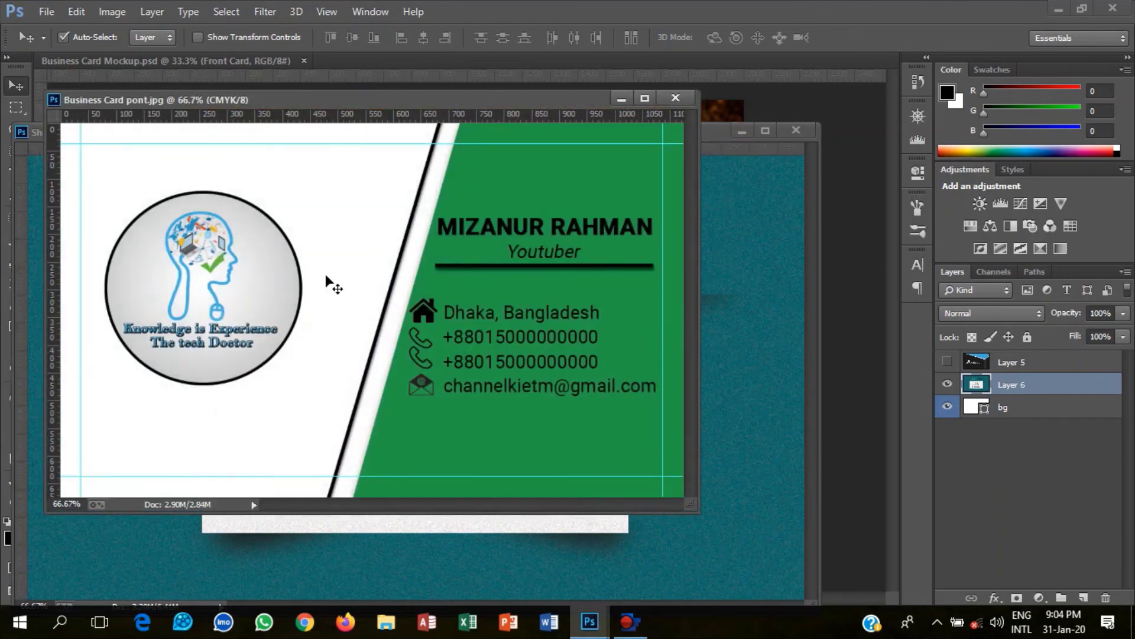
drag(357, 271, 727, 530)
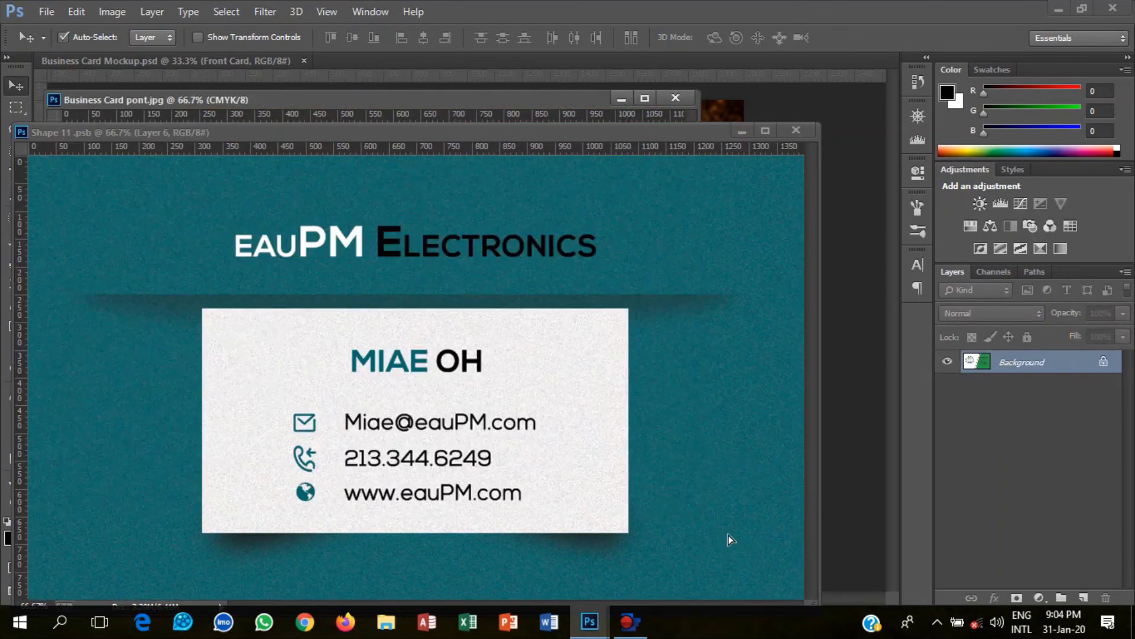
click(679, 94)
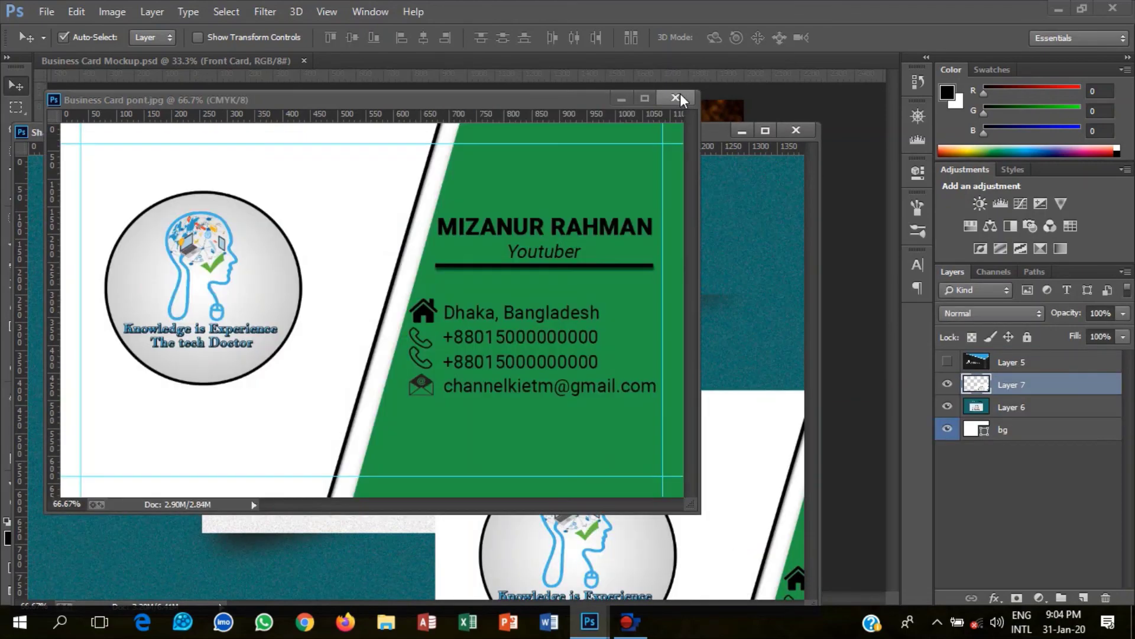
click(765, 131)
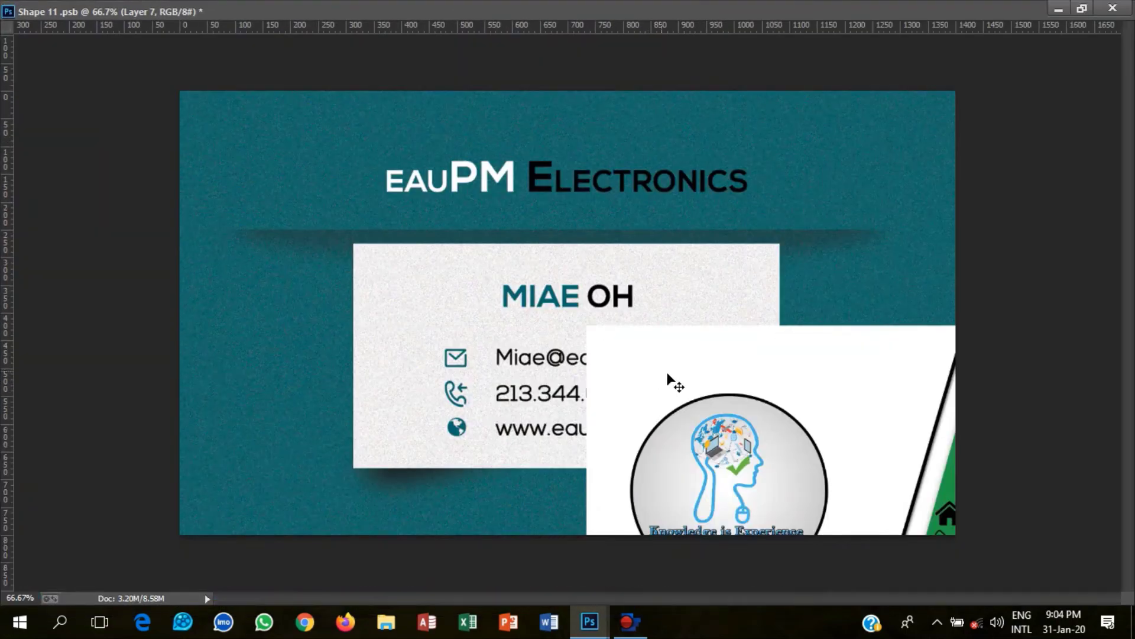
- Align the front design to the top-left, stretch it to cover the card, save, and close the contents
drag(673, 369, 298, 171)
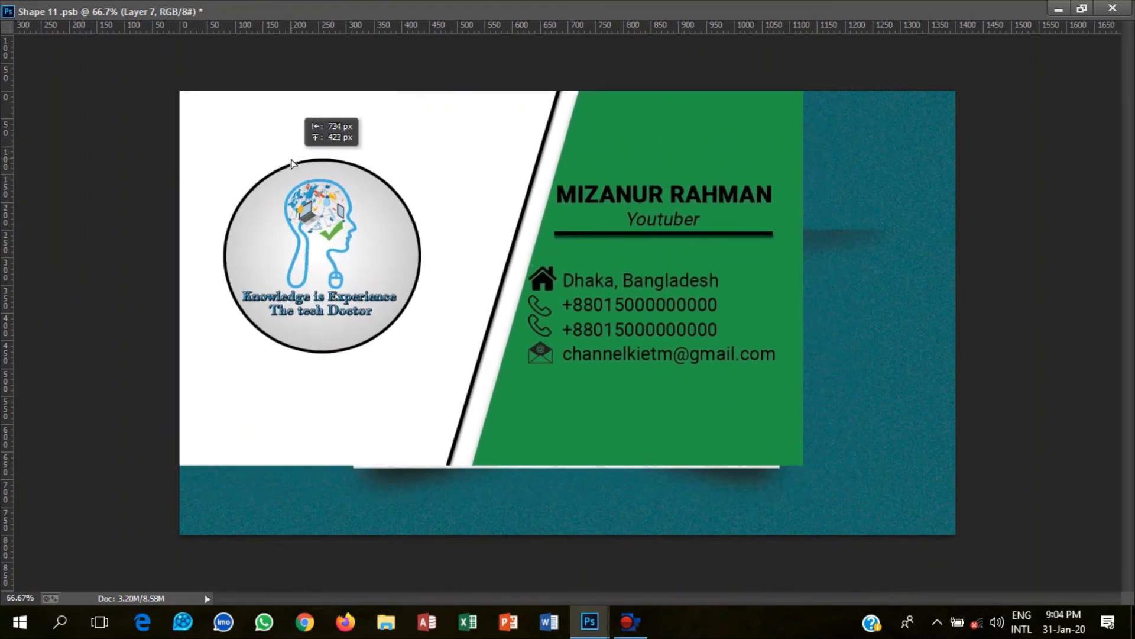
drag(299, 171, 286, 156)
key(ctrl+t)
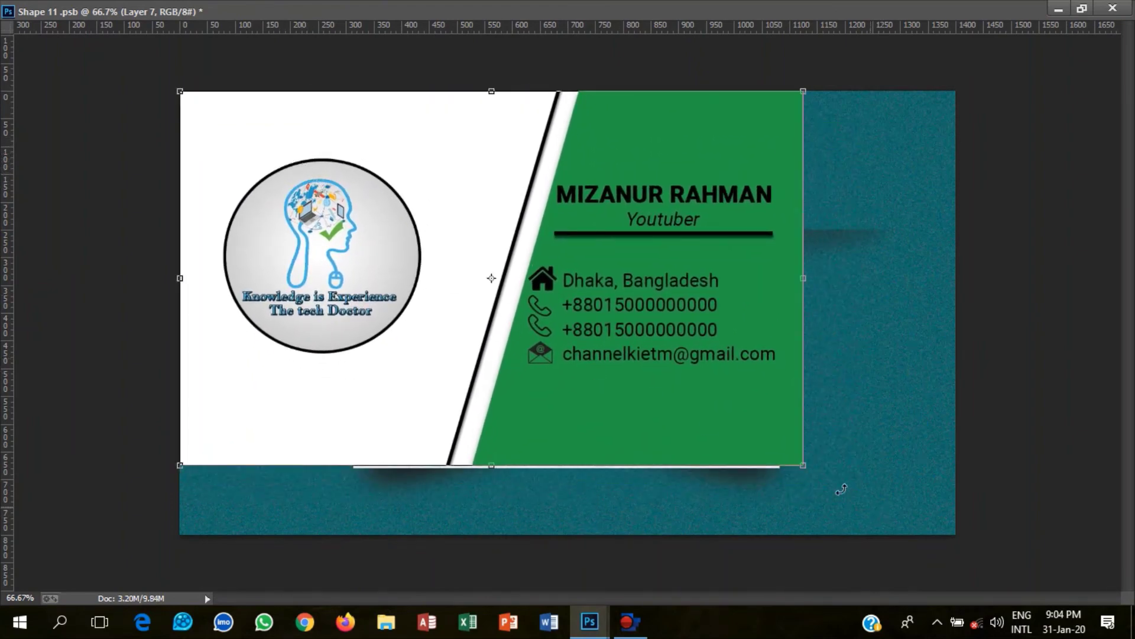
drag(809, 474, 956, 540)
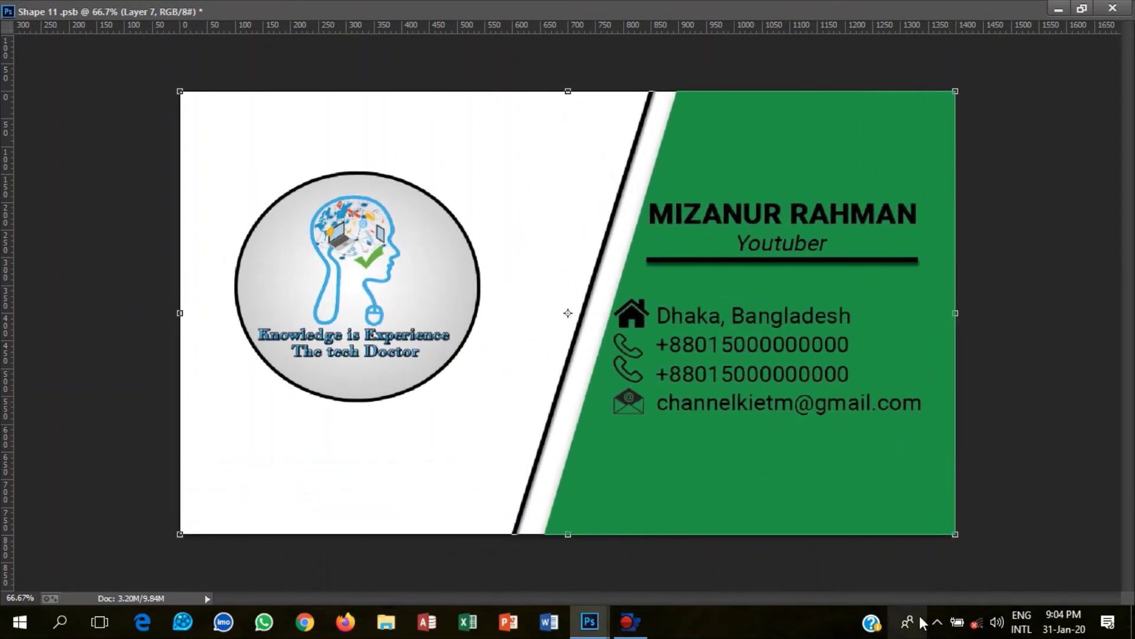
key(Return)
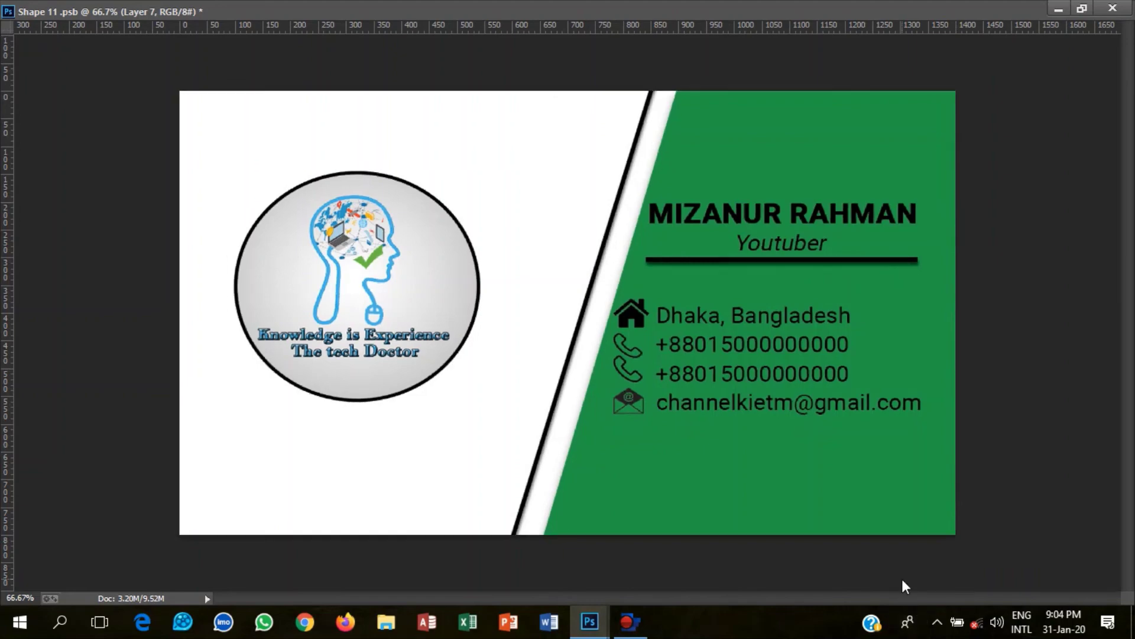
key(ctrl+s)
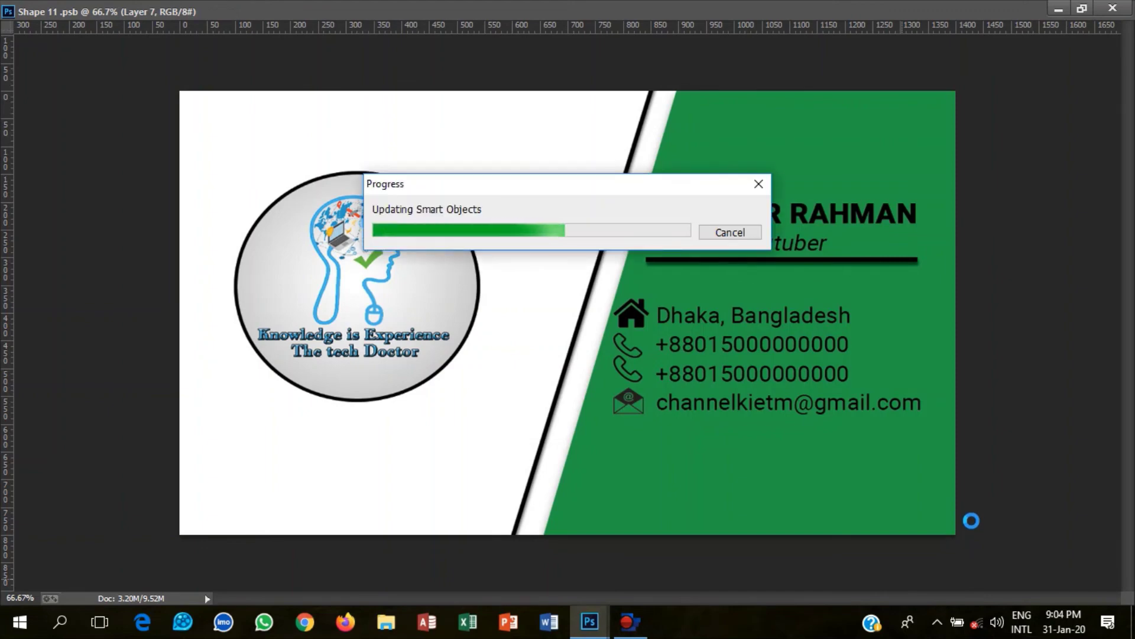
click(1119, 9)
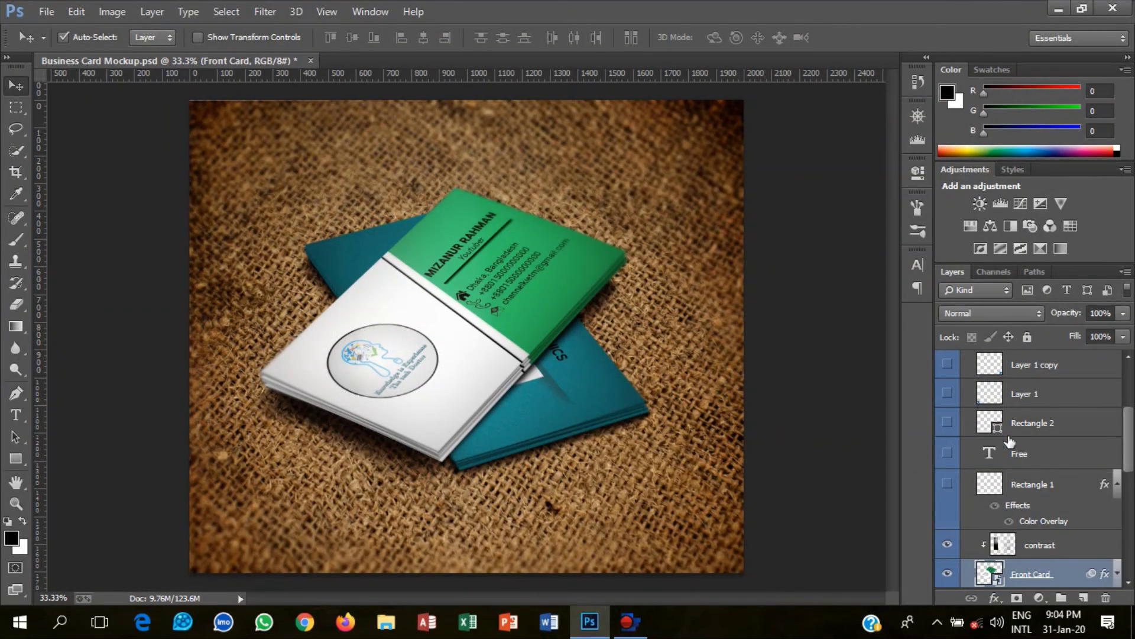
- Open the Back side smart object's contents
scroll(959, 517, down, 1)
scroll(959, 516, down, 1)
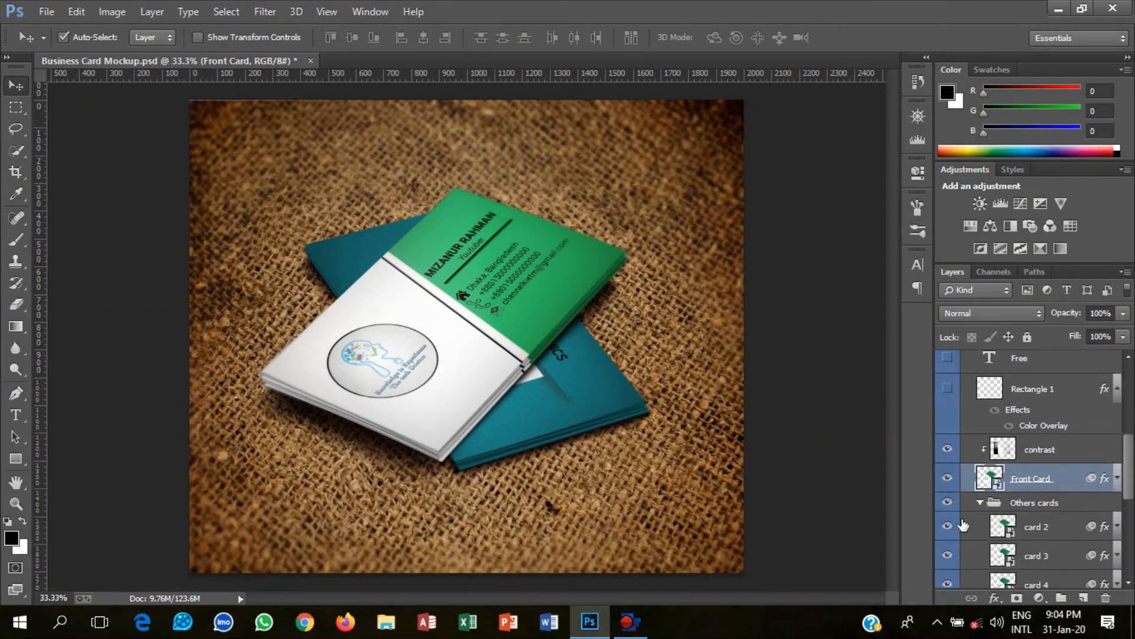
scroll(973, 532, down, 2)
scroll(975, 534, down, 1)
scroll(975, 534, down, 5)
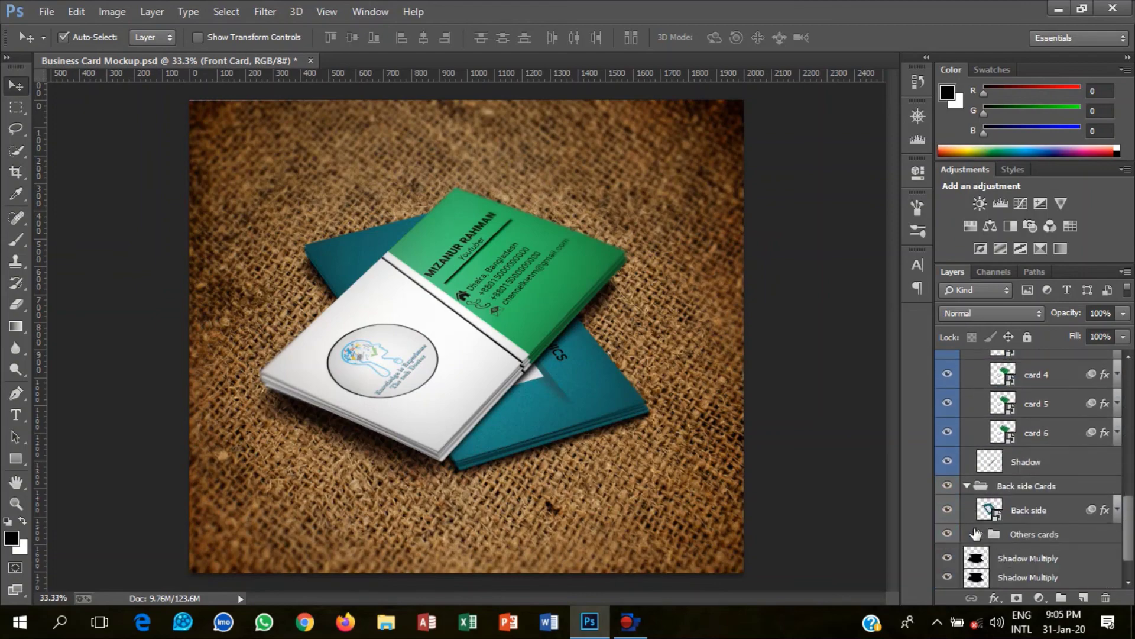
double_click(990, 510)
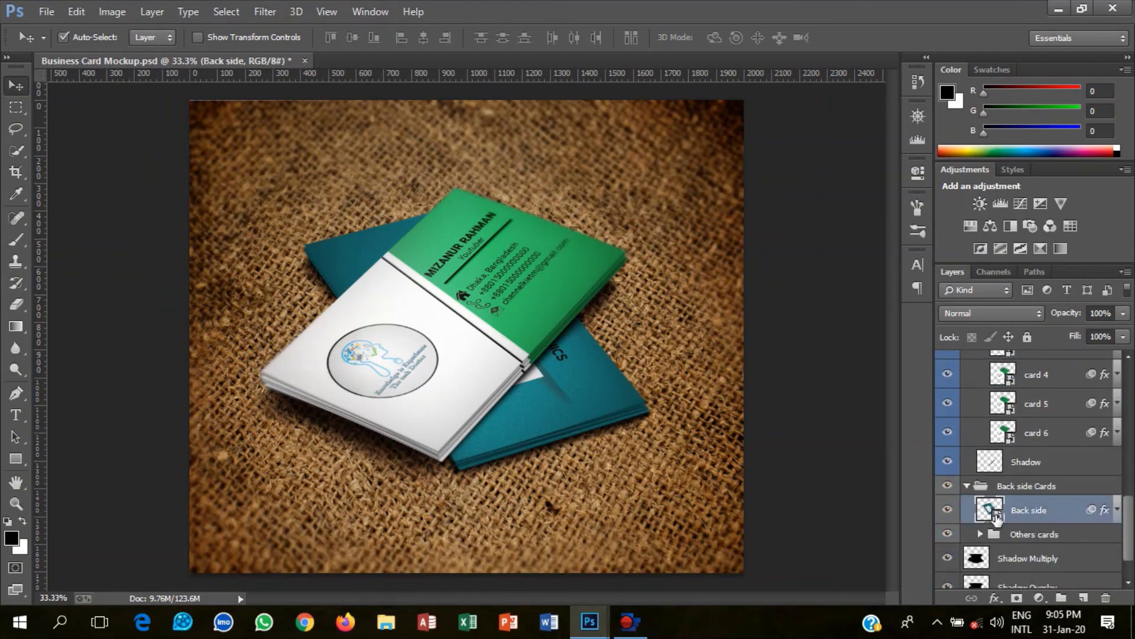
- Copy the Business Card Back design into the Back side contents
click(46, 12)
click(88, 47)
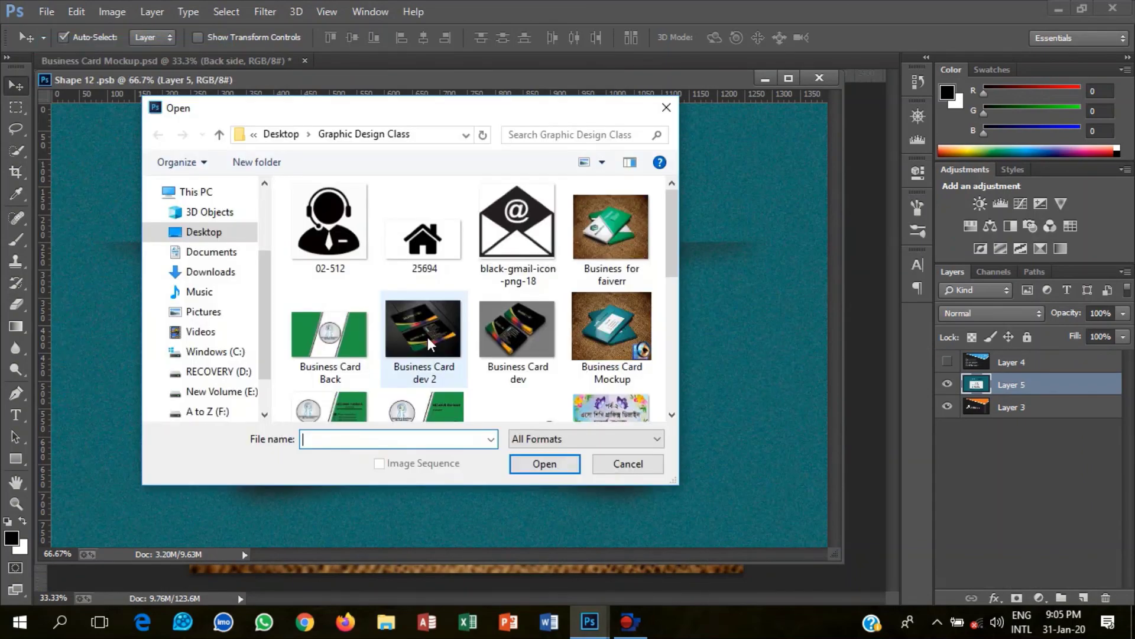
double_click(358, 377)
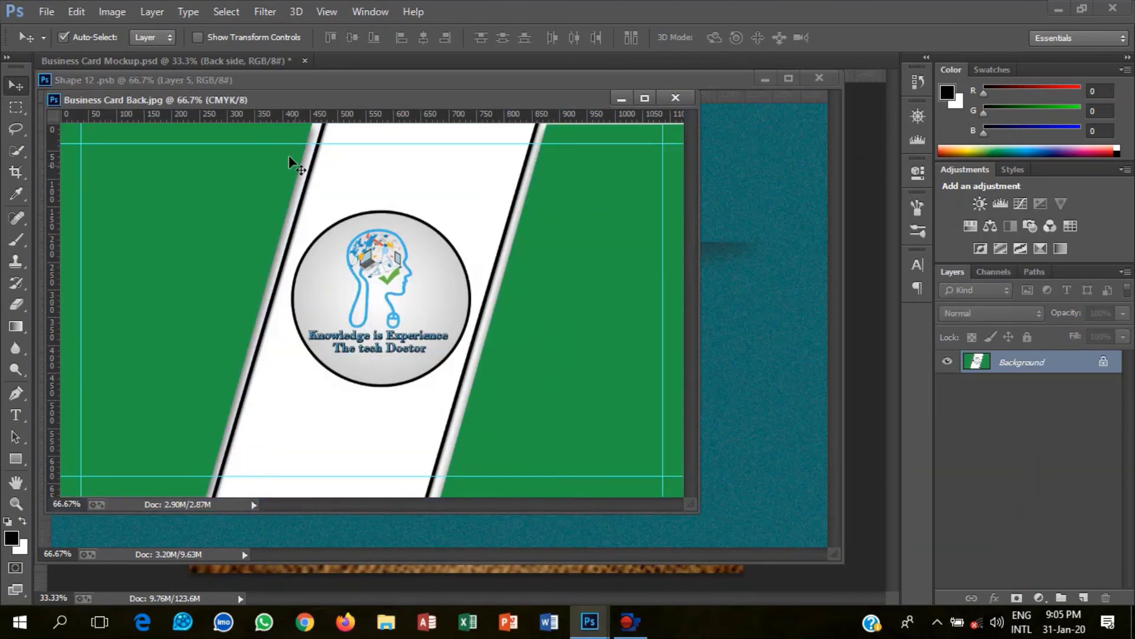
drag(322, 104, 587, 138)
drag(367, 207, 254, 254)
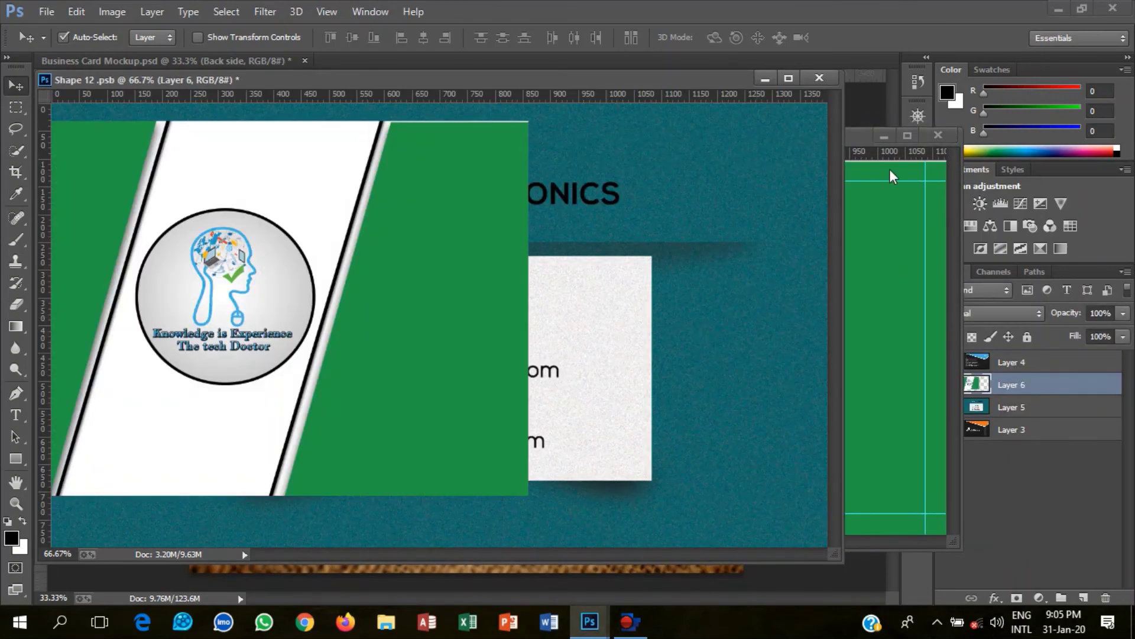
click(938, 135)
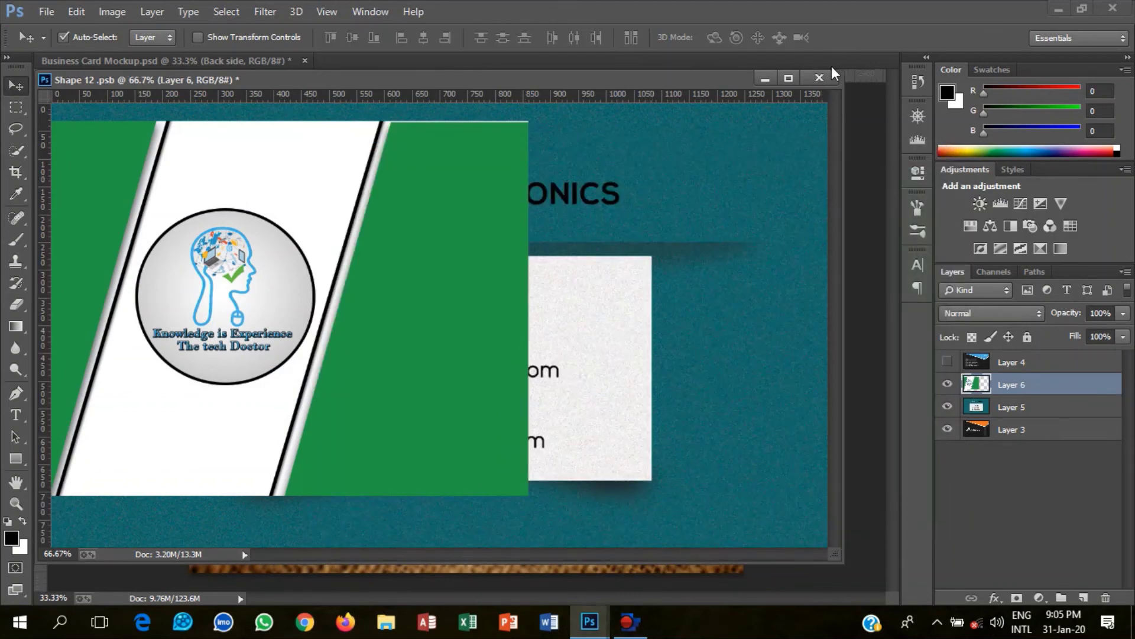
click(788, 78)
- Scale the back design to fill the card edge to edge and save it
mouse_move(491, 245)
mouse_down()
mouse_move(616, 245)
mouse_move(673, 266)
mouse_move(614, 210)
mouse_move(616, 220)
mouse_up()
key(ctrl+t)
key(Down)
key(Down)
key(Down)
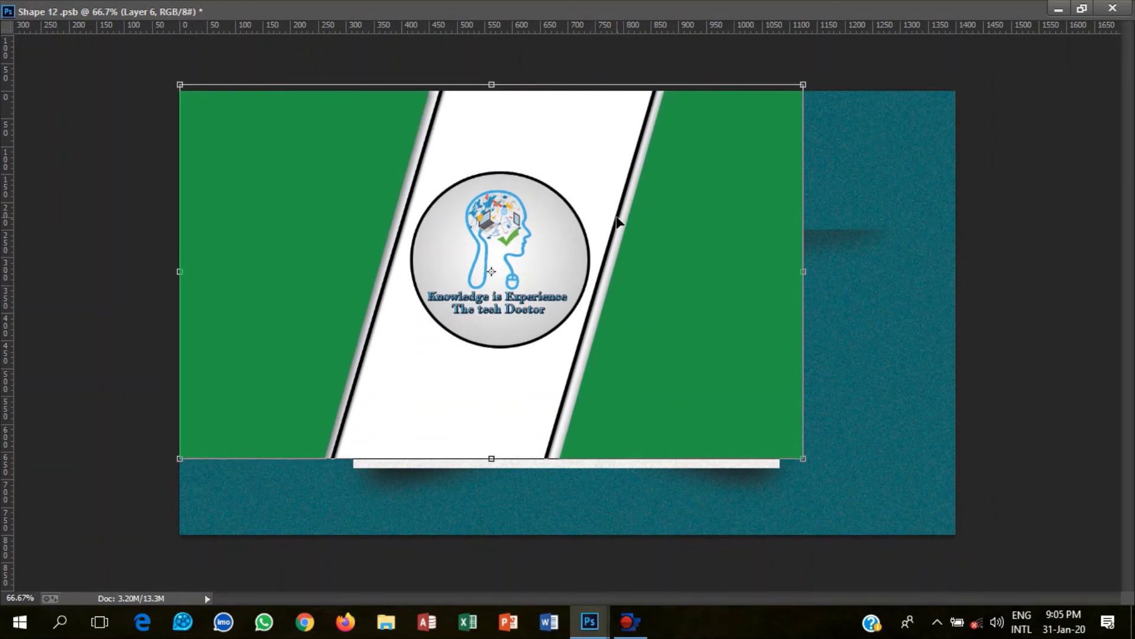
key(Down)
key(Down)
key(Down)
key(Down)
key(Down)
key(Down)
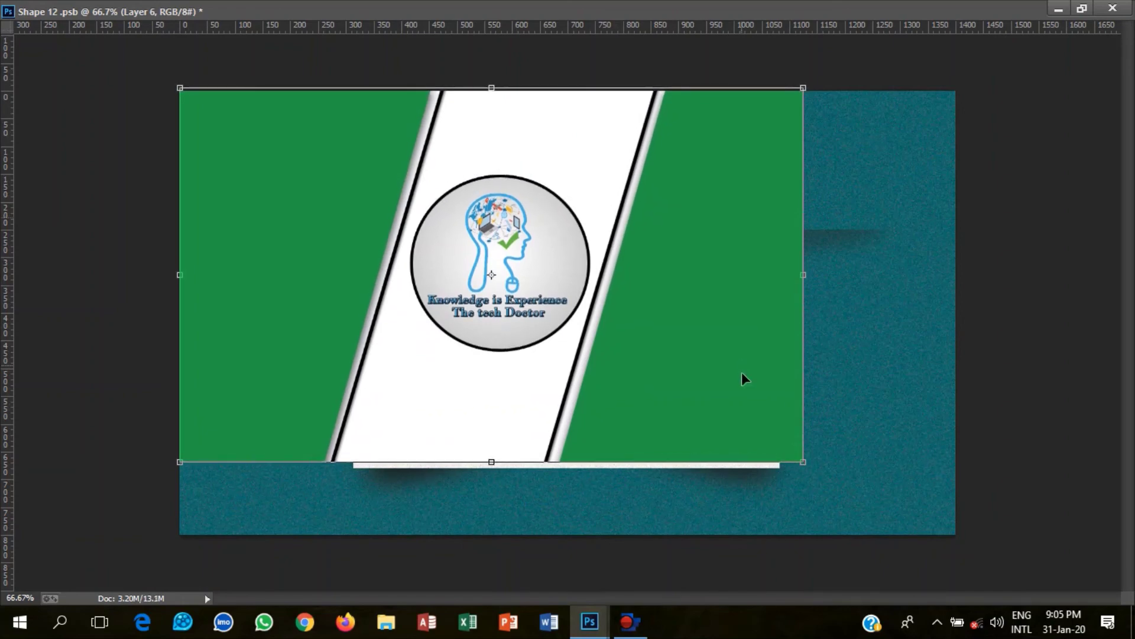
drag(803, 462, 956, 536)
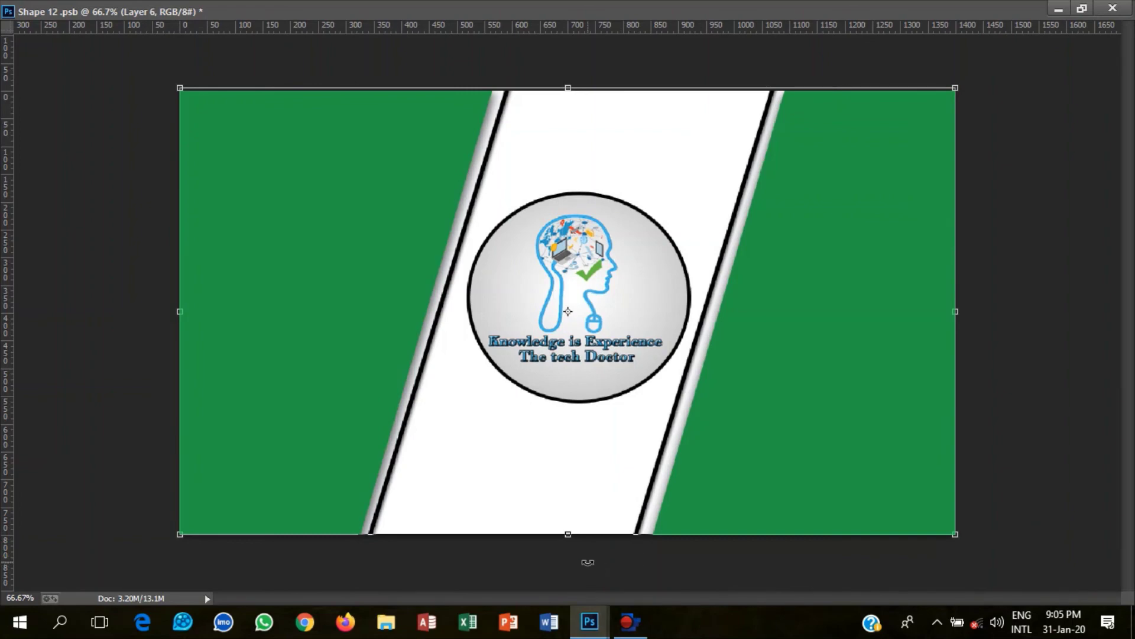
double_click(492, 394)
key(ctrl+s)
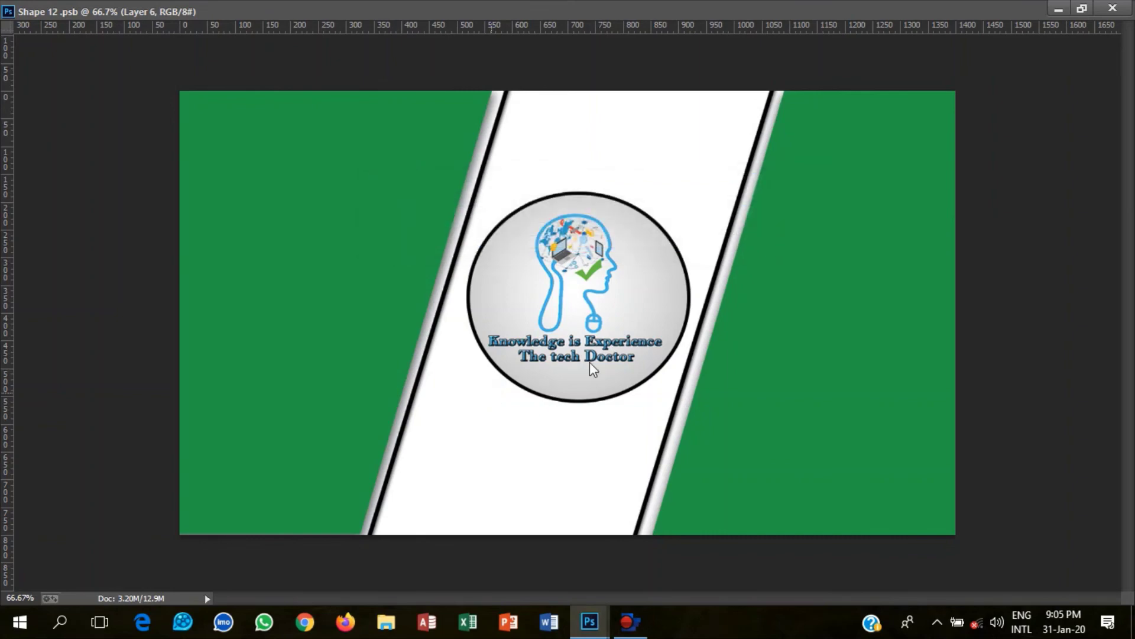
- Close the Shape 12.psb contents to return to Business Card Mockup.psd
click(1113, 8)
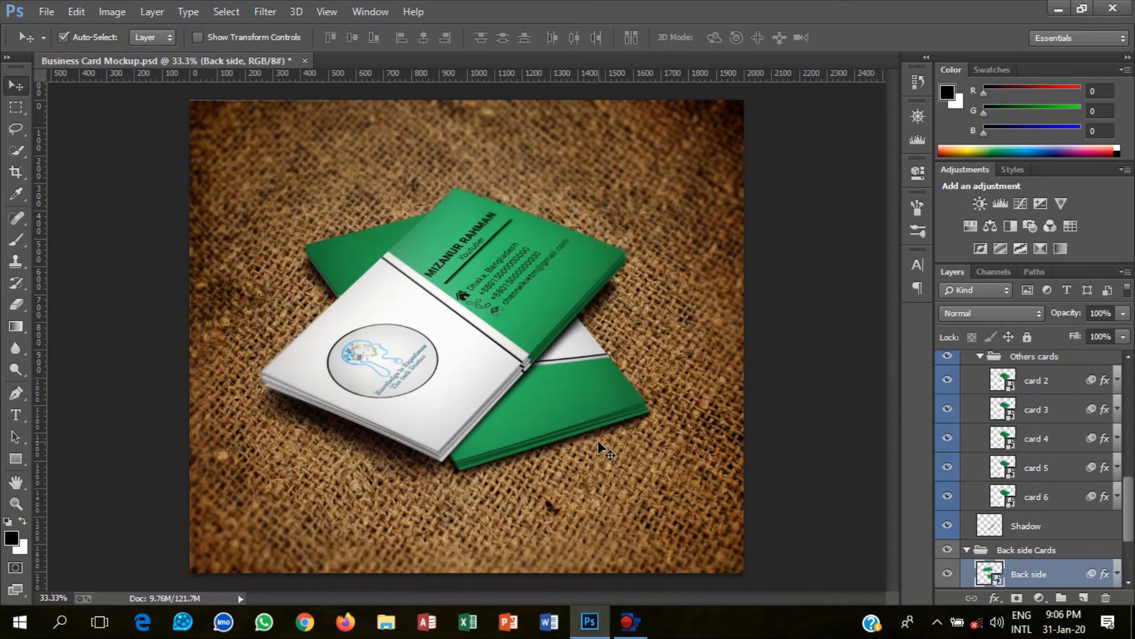
- Open Business Card dev 2 as a docked tab, then display Business Card Mockup.psd again
click(46, 12)
click(79, 45)
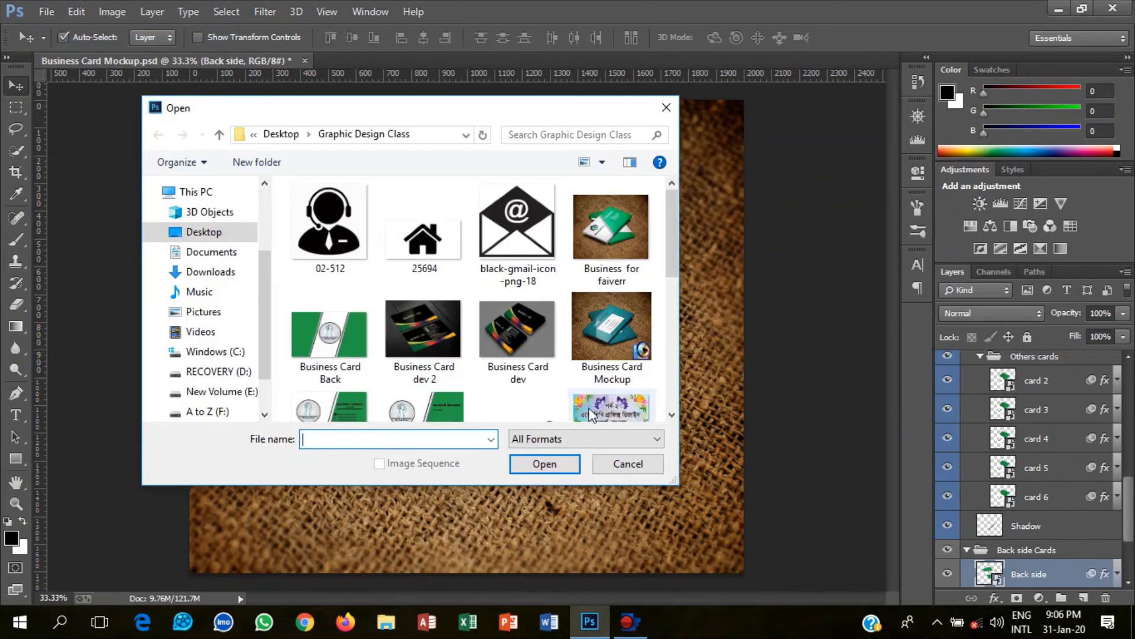
scroll(590, 414, down, 3)
scroll(532, 367, up, 3)
double_click(446, 328)
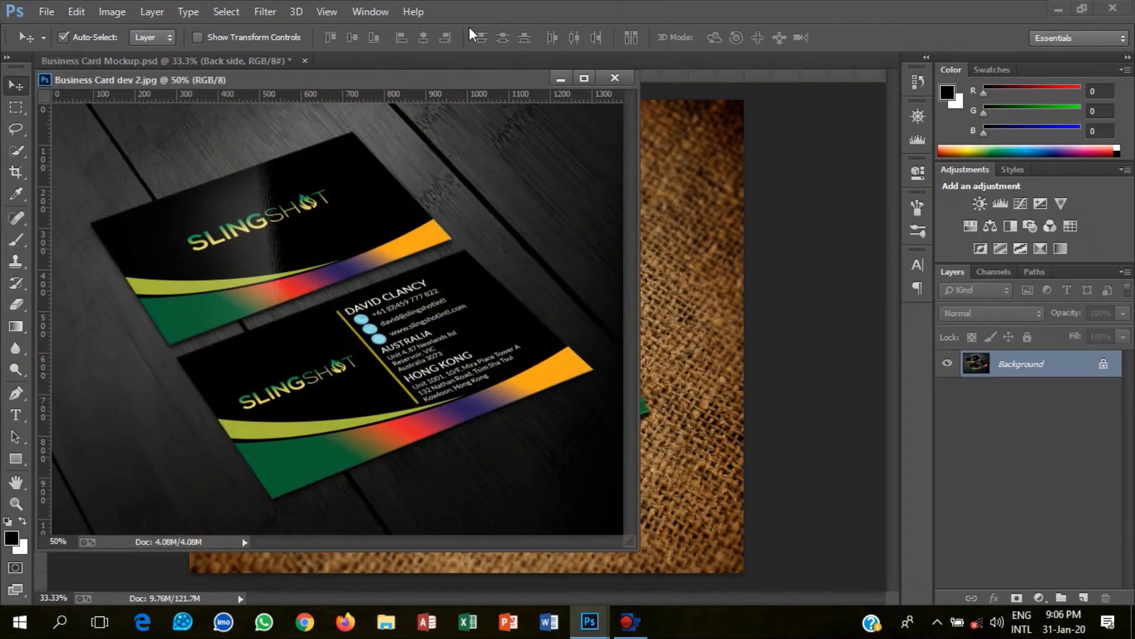
mouse_move(461, 80)
mouse_down()
mouse_move(682, 159)
mouse_move(696, 194)
mouse_up()
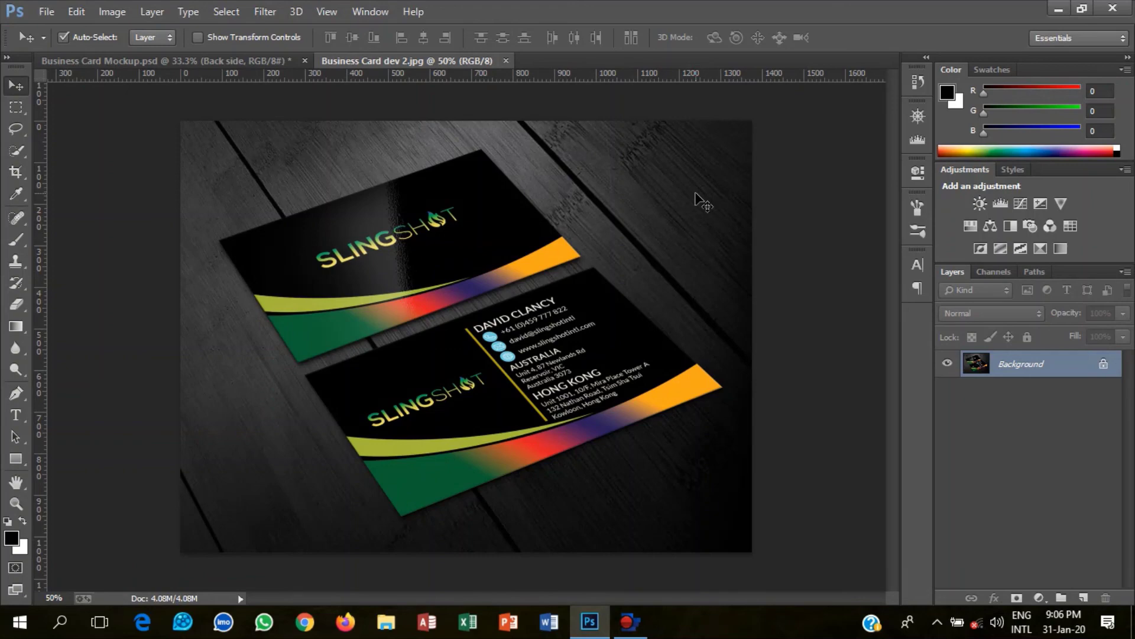
click(241, 59)
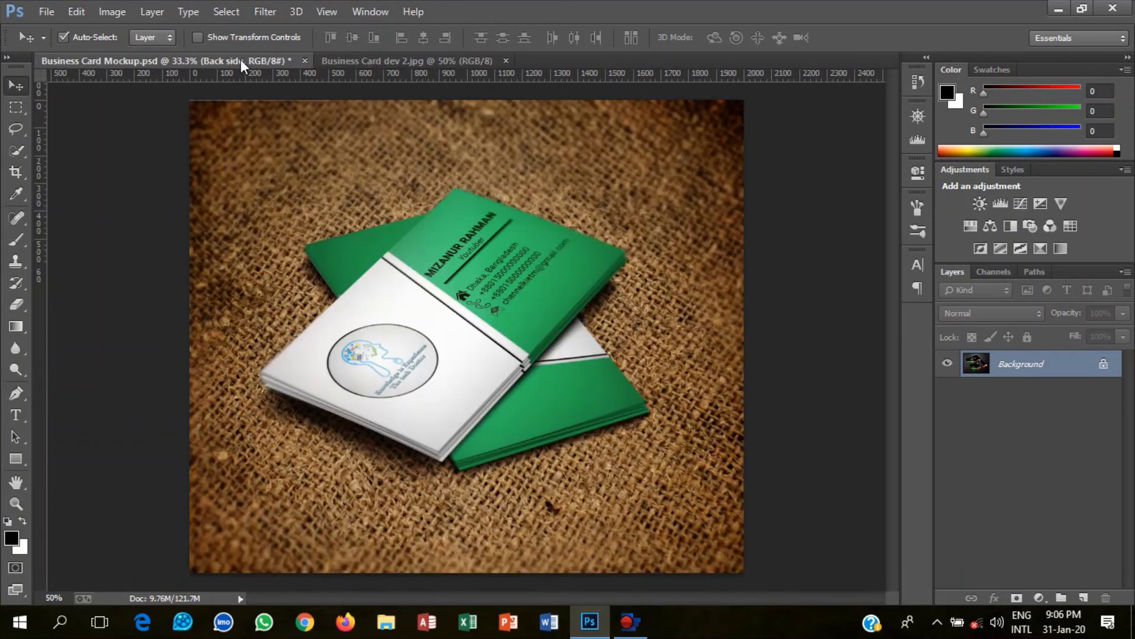